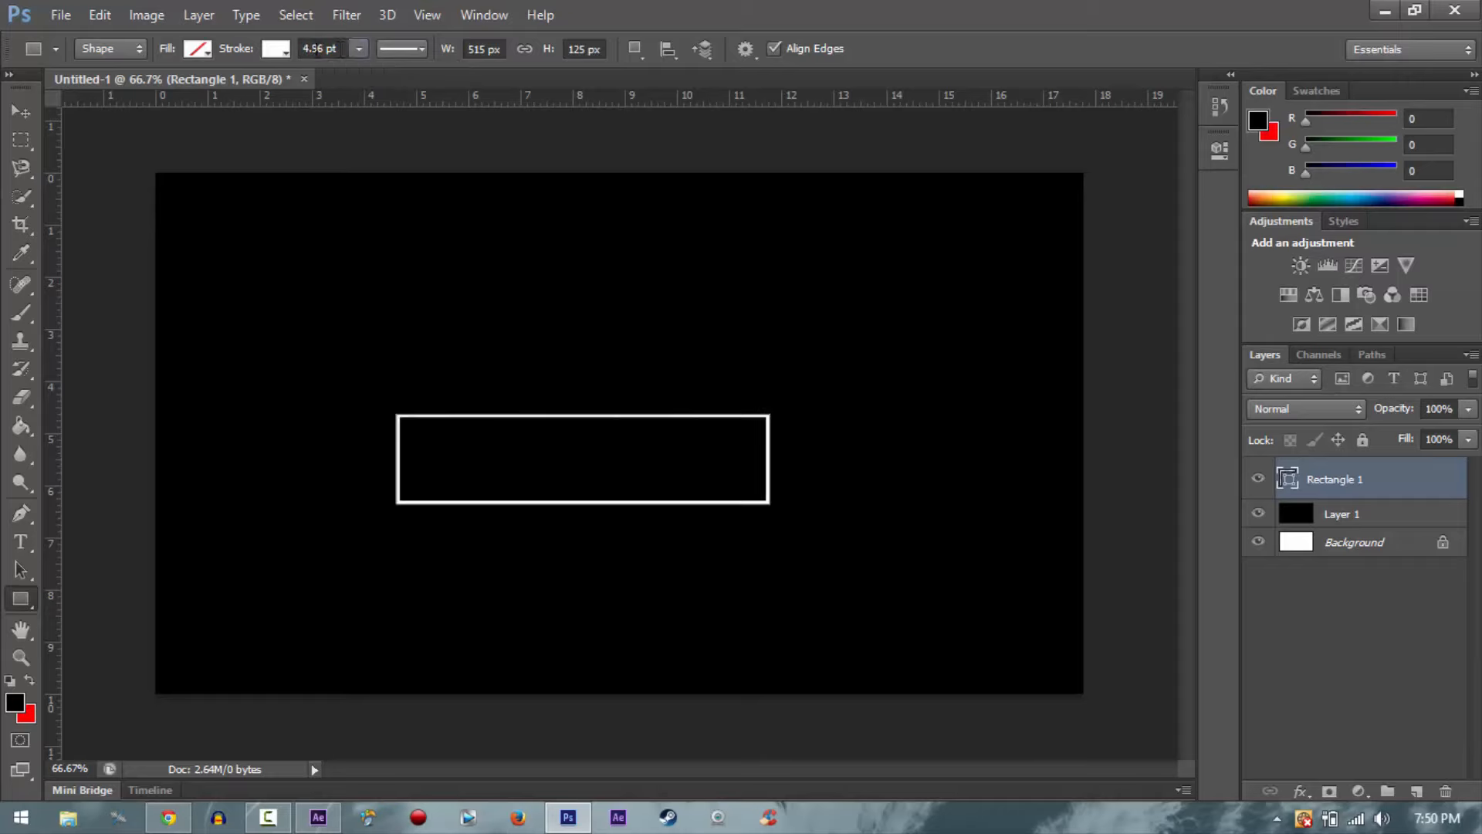
# Step: Set the rectangle's stroke width to 5 pt and move the rectangle to the lower-left area of the canvas
pyautogui.write('5')
pyautogui.press('Return')
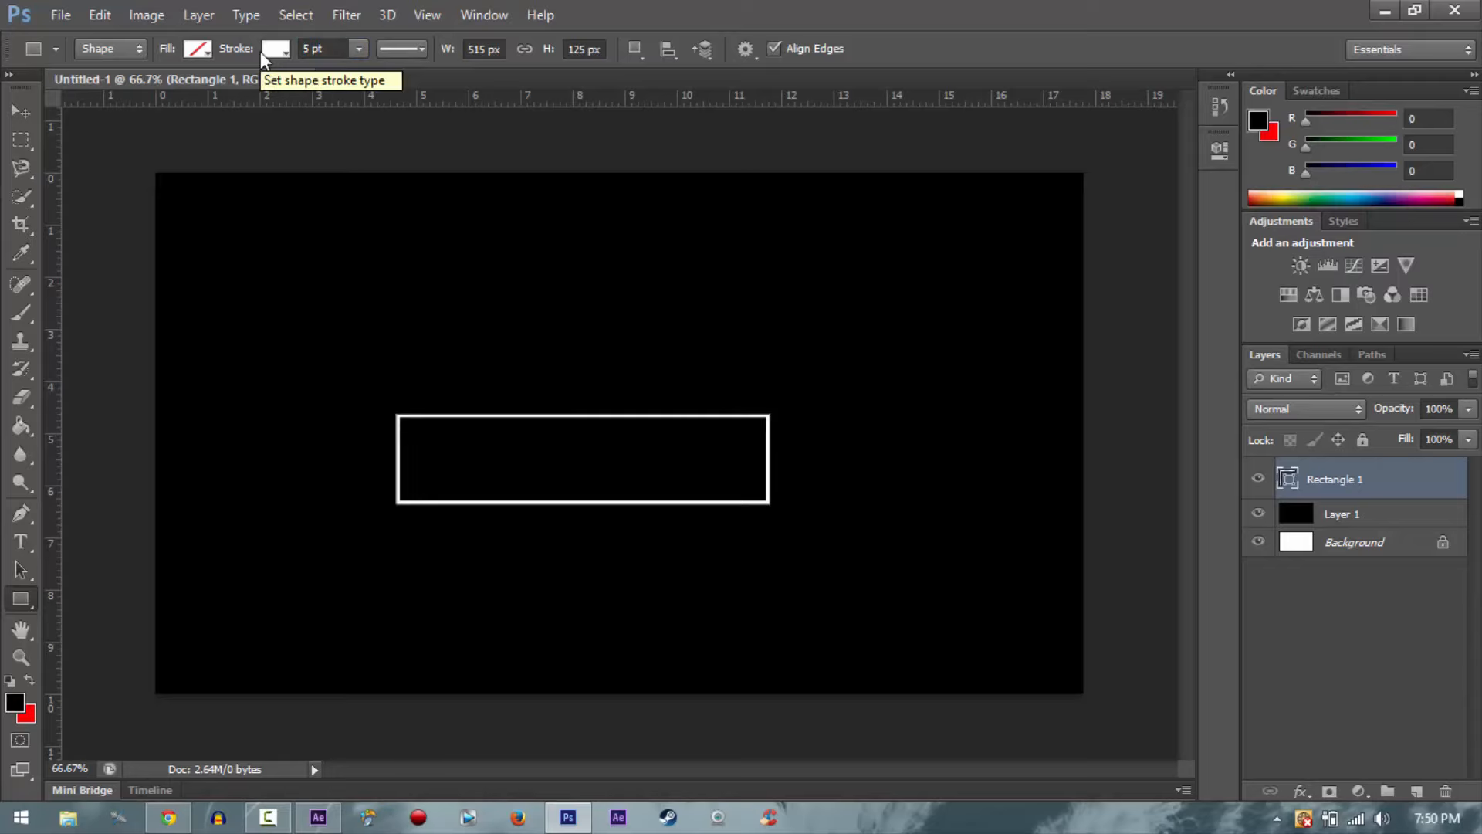
pyautogui.click(21, 112)
pyautogui.moveTo(621, 472); pyautogui.dragTo(365, 611)
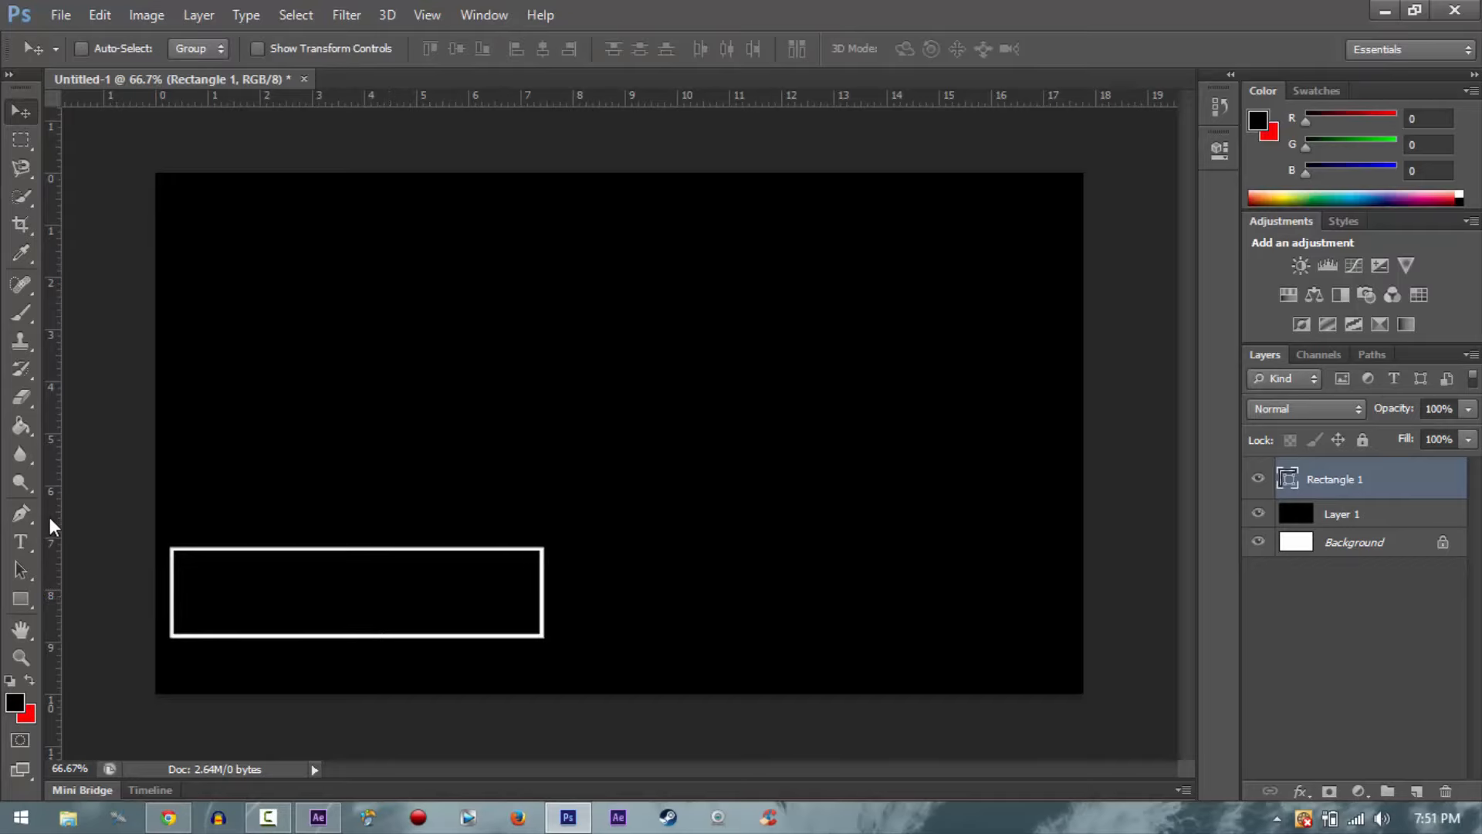
# Step: Toggle the rulers off and back on
pyautogui.hotkey('ctrl', 'r')
pyautogui.hotkey('ctrl', 'r')
pyautogui.hotkey('ctrl', 'r')
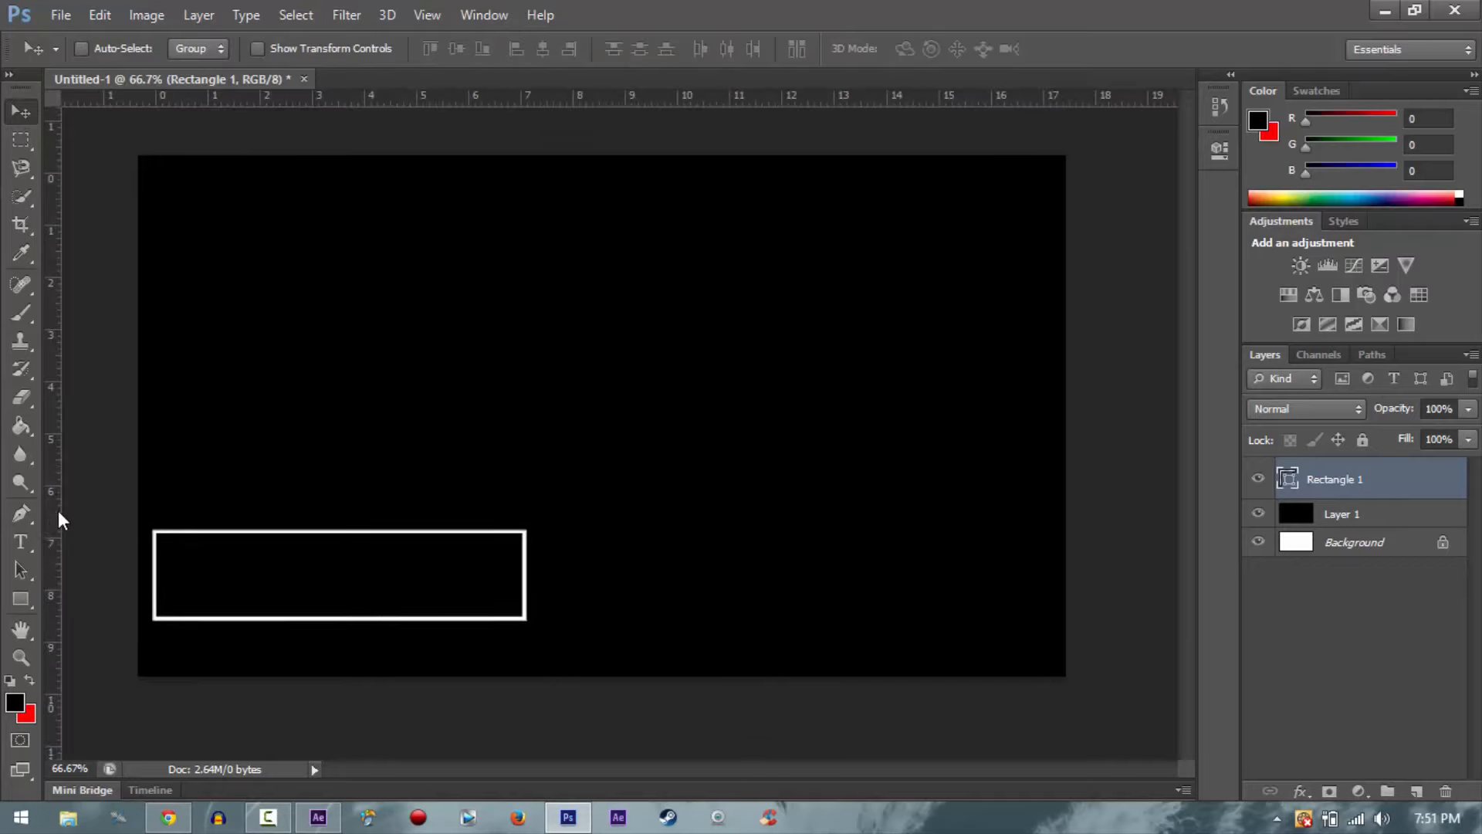
pyautogui.hotkey('ctrl', 'r')
pyautogui.hotkey('ctrl', 'r')
pyautogui.hotkey('ctrl', 'r')
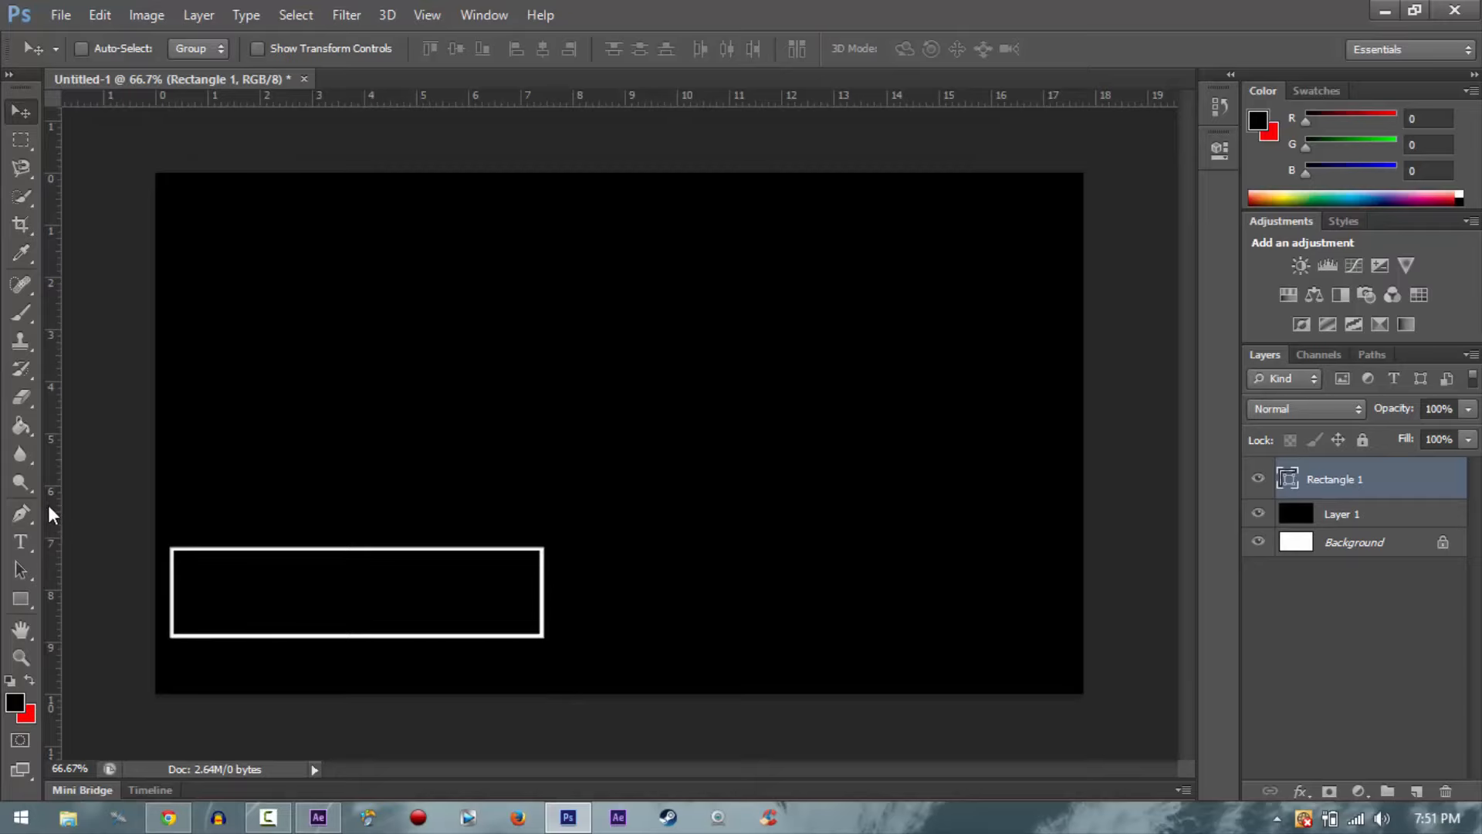
# Step: Place a vertical and a horizontal guide through the canvas centre and centre the rectangle on their crossing
pyautogui.moveTo(53, 505); pyautogui.dragTo(618, 509)
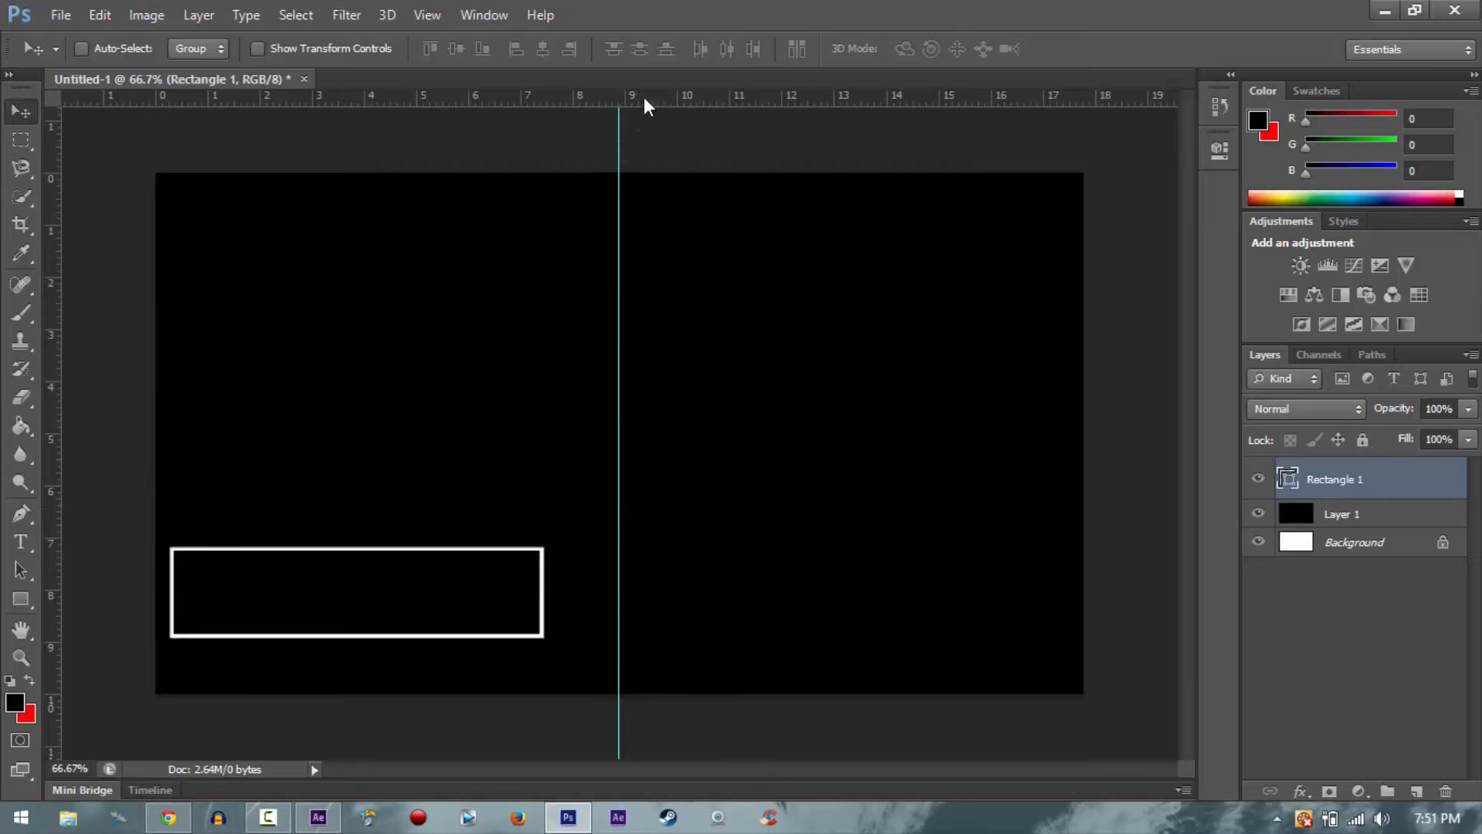
pyautogui.moveTo(643, 96); pyautogui.dragTo(665, 439)
pyautogui.moveTo(473, 582); pyautogui.dragTo(696, 458)
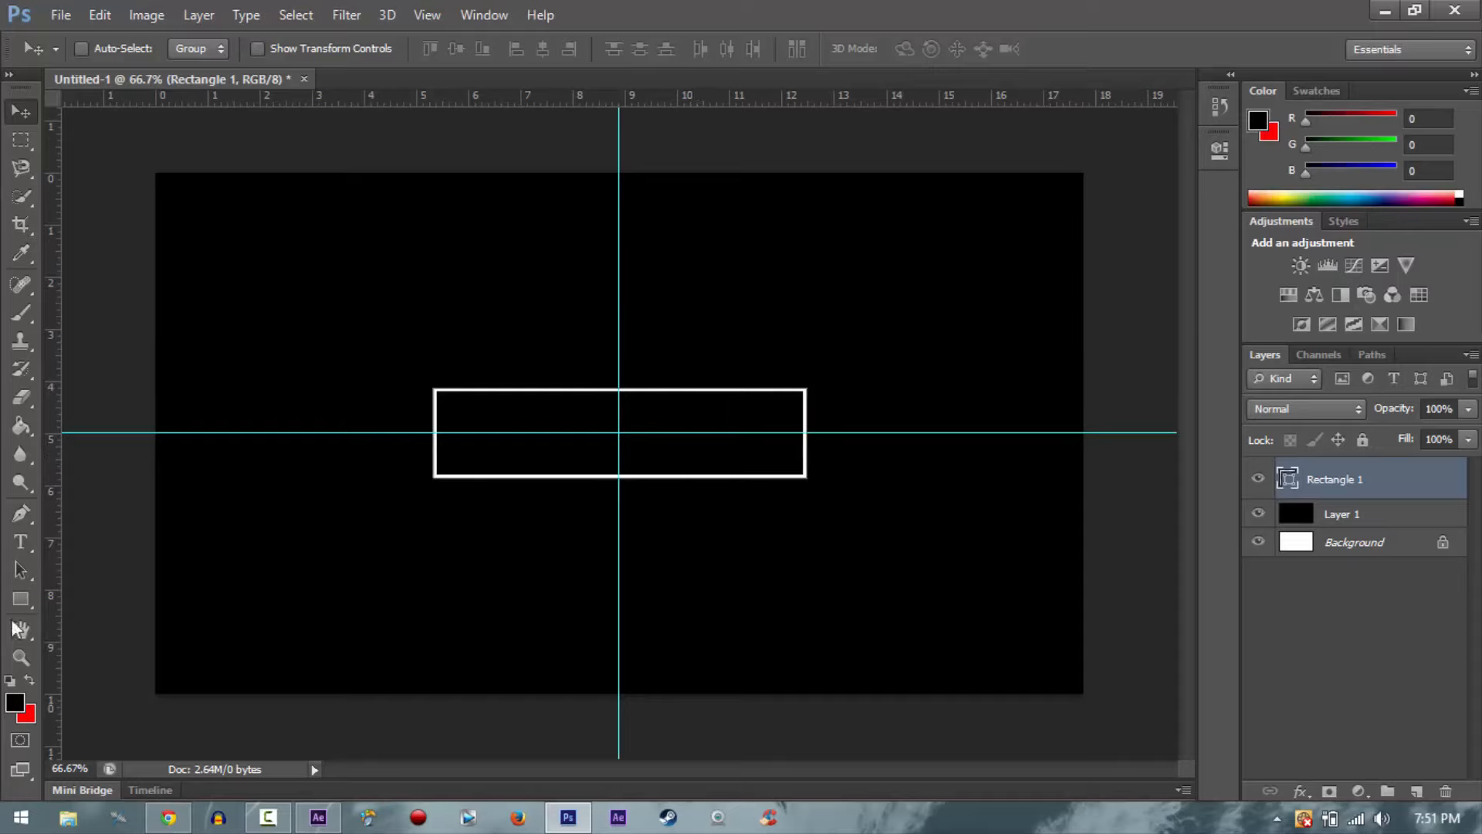
# Step: Add the text TUTORIAL inside the rectangle, using the rectangle's outline as the text area
pyautogui.click(28, 544)
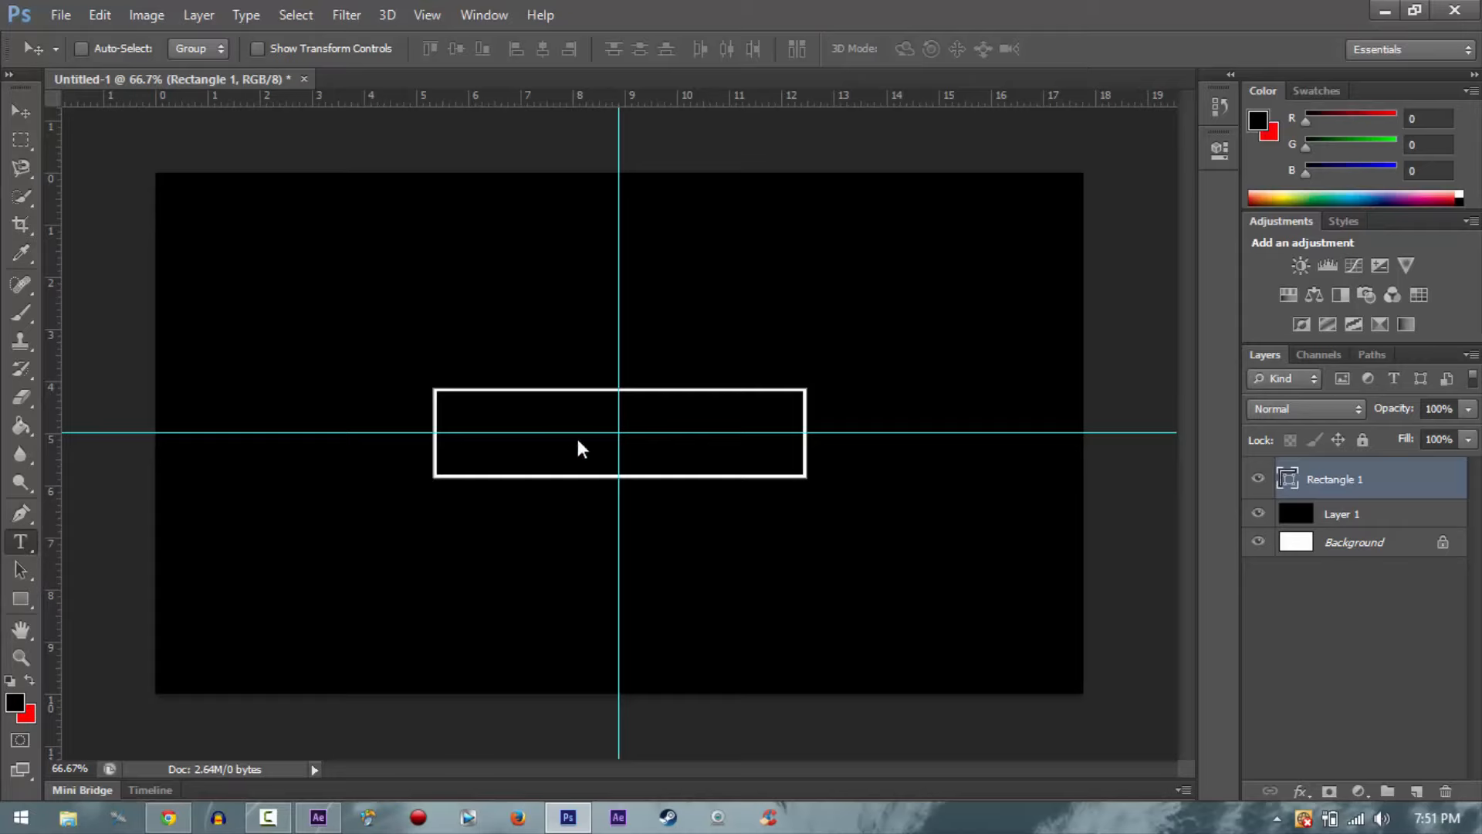
pyautogui.click(663, 472)
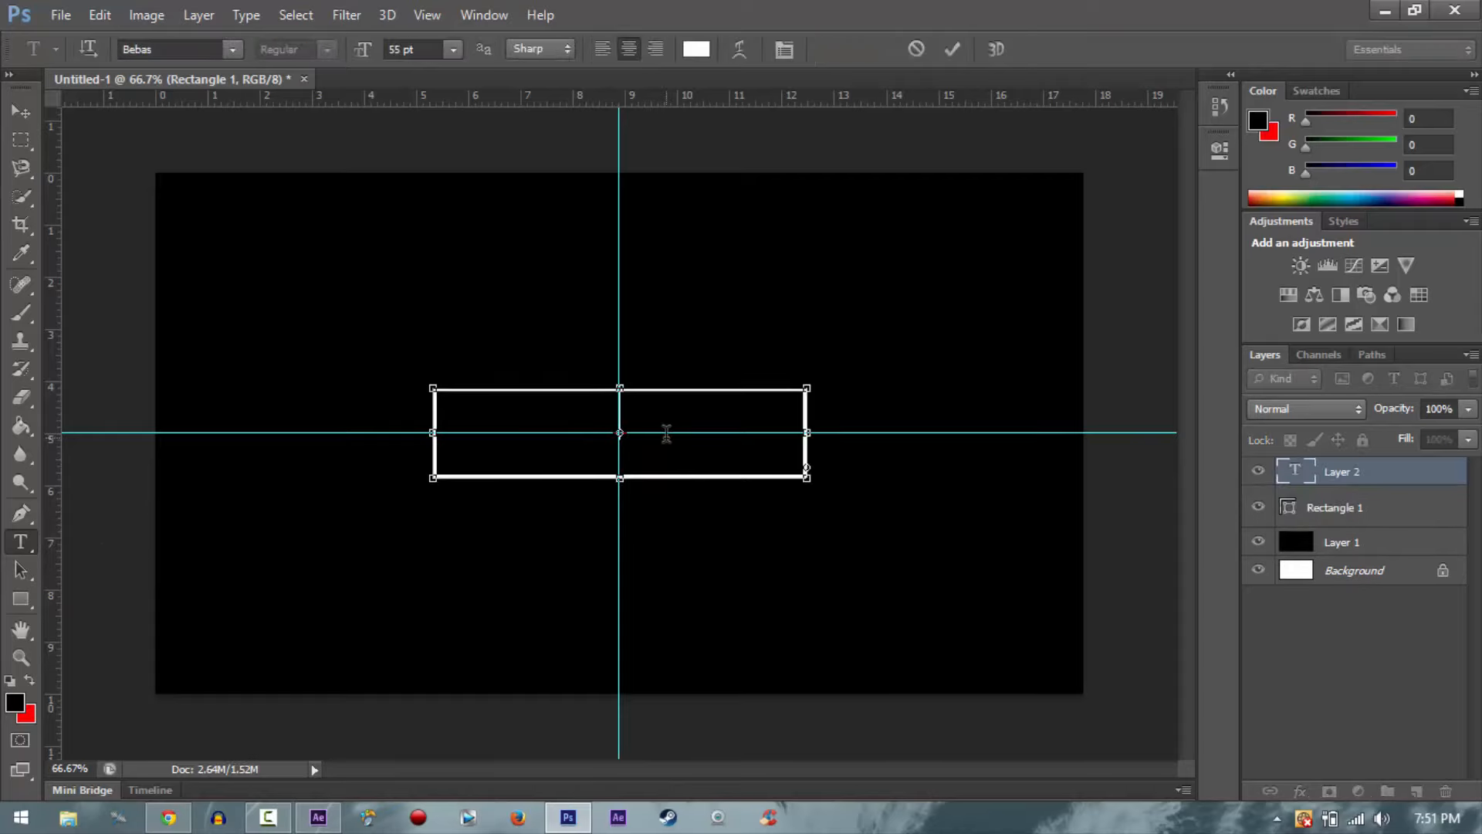
pyautogui.write('TUTO')
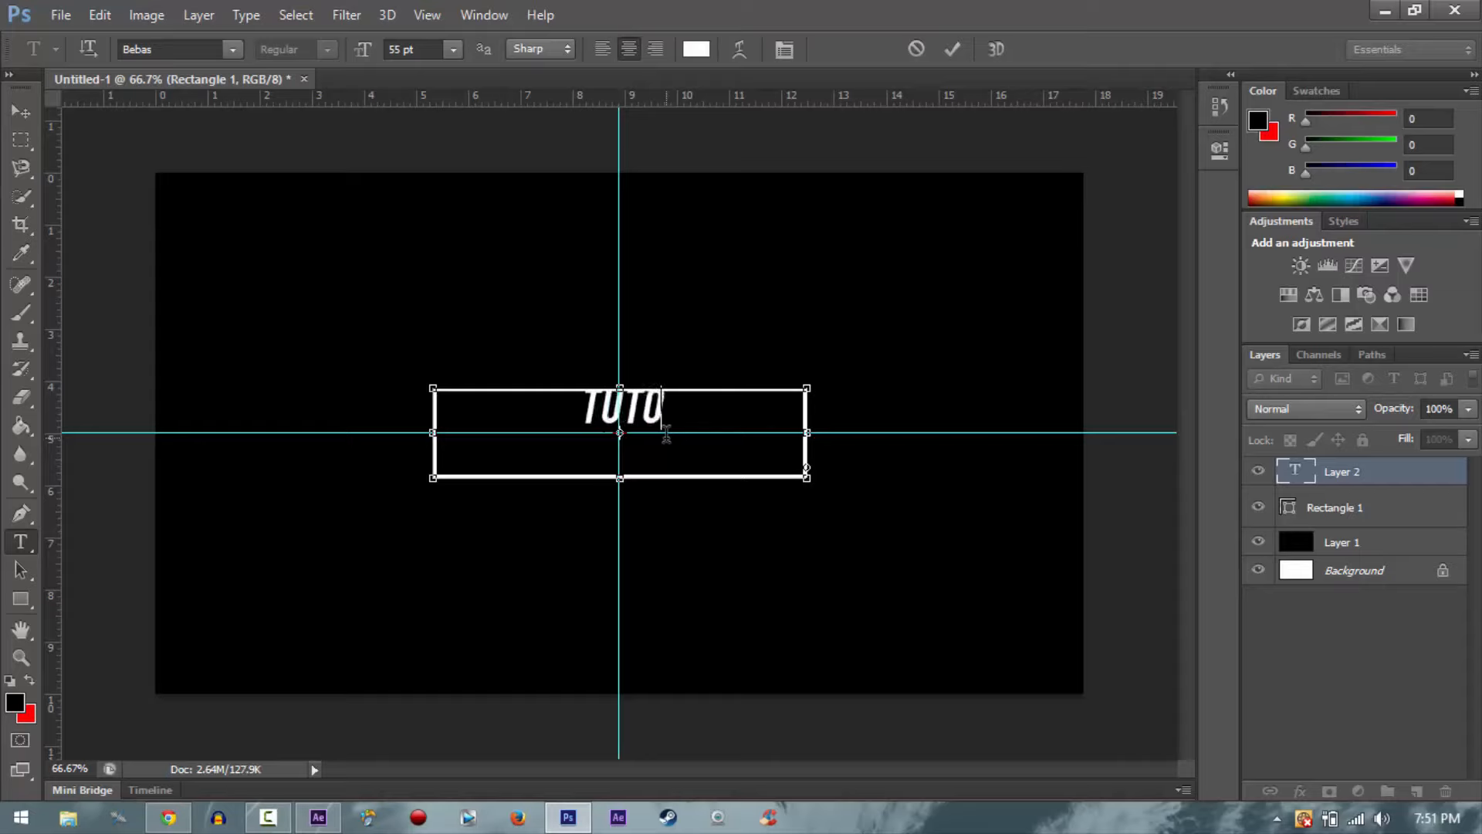
pyautogui.write('RIAL')
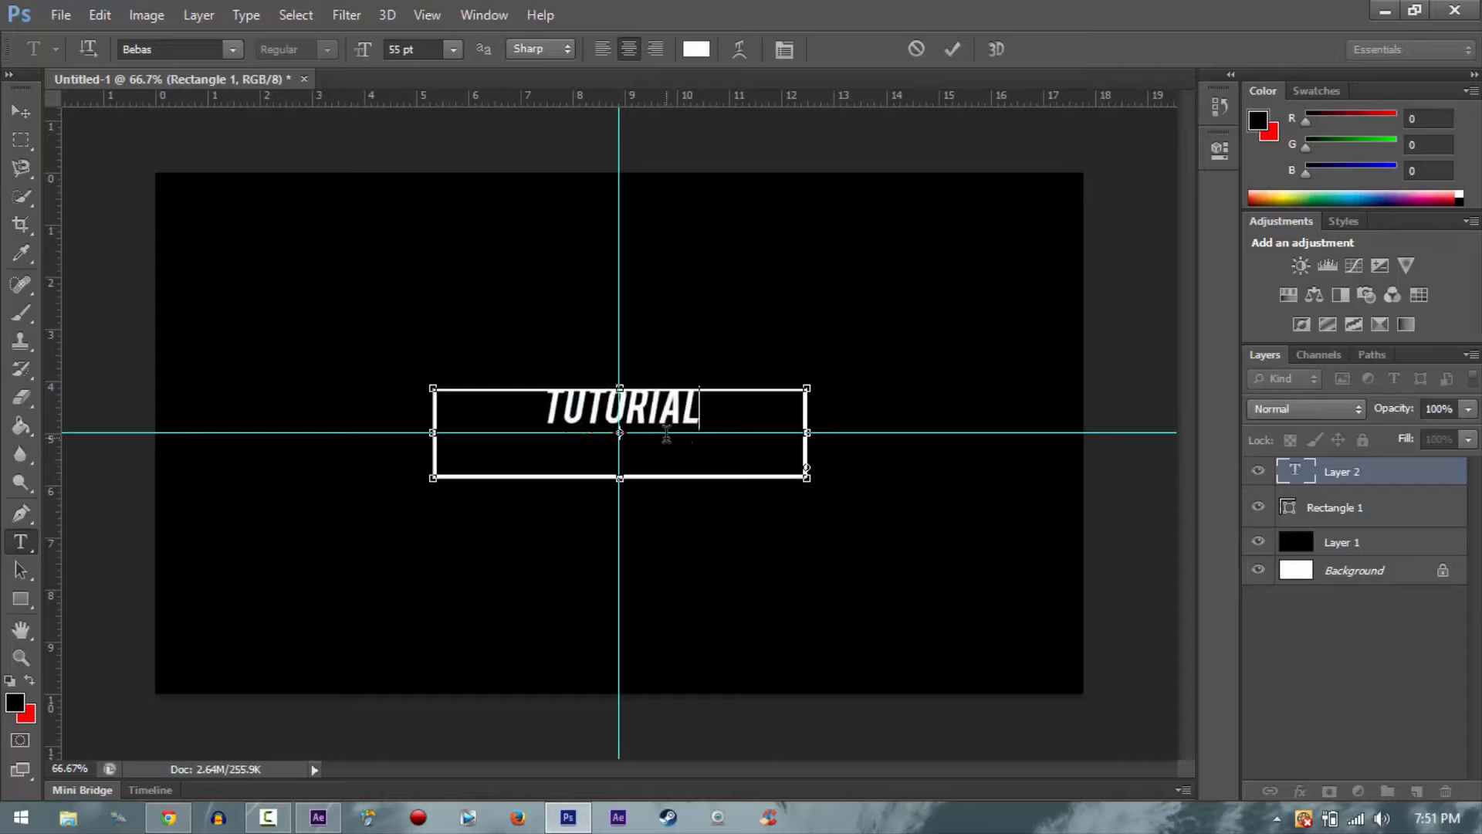
pyautogui.hotkey('ctrl', 'a')
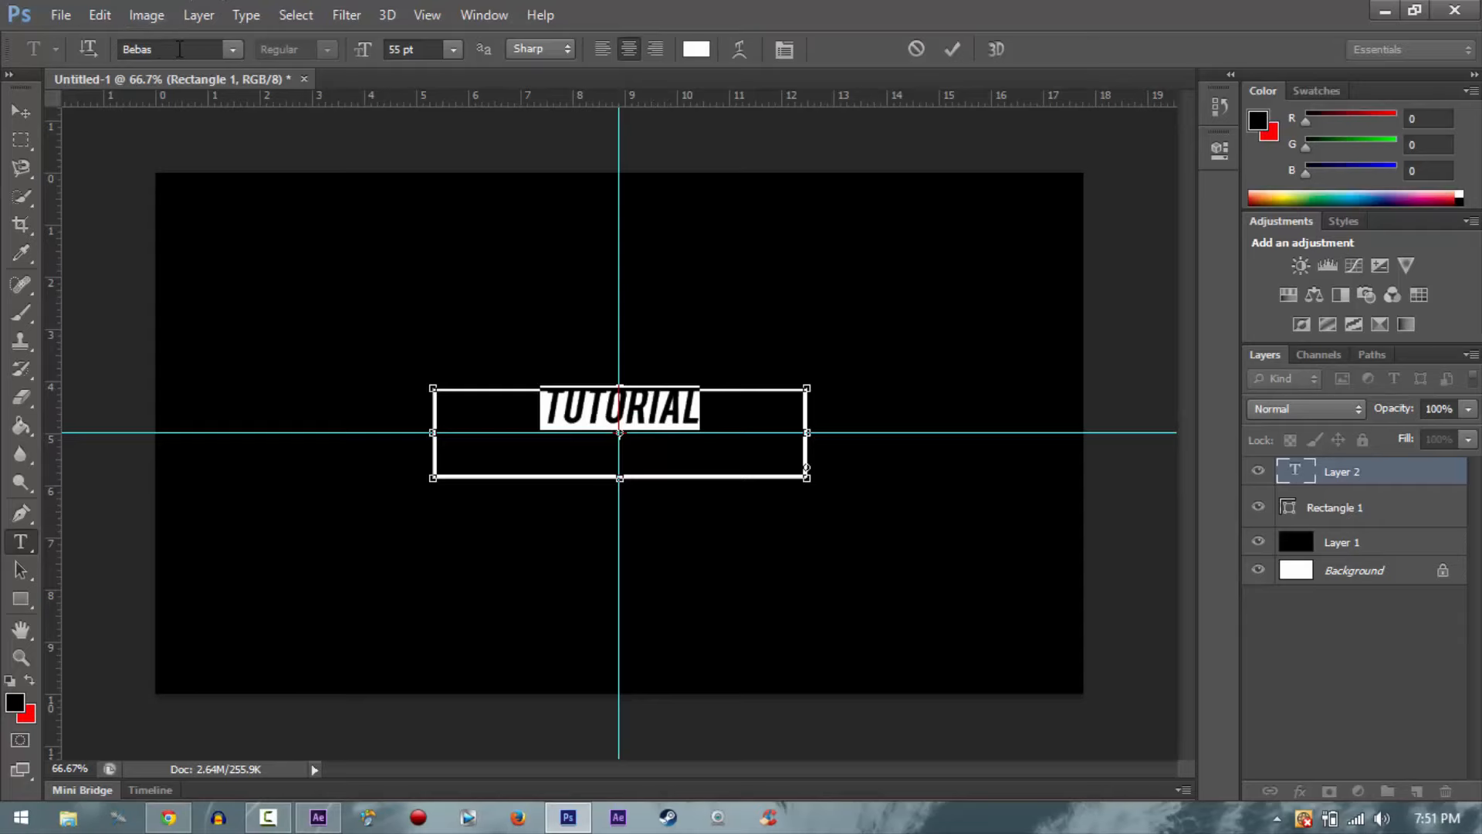
pyautogui.click(237, 46)
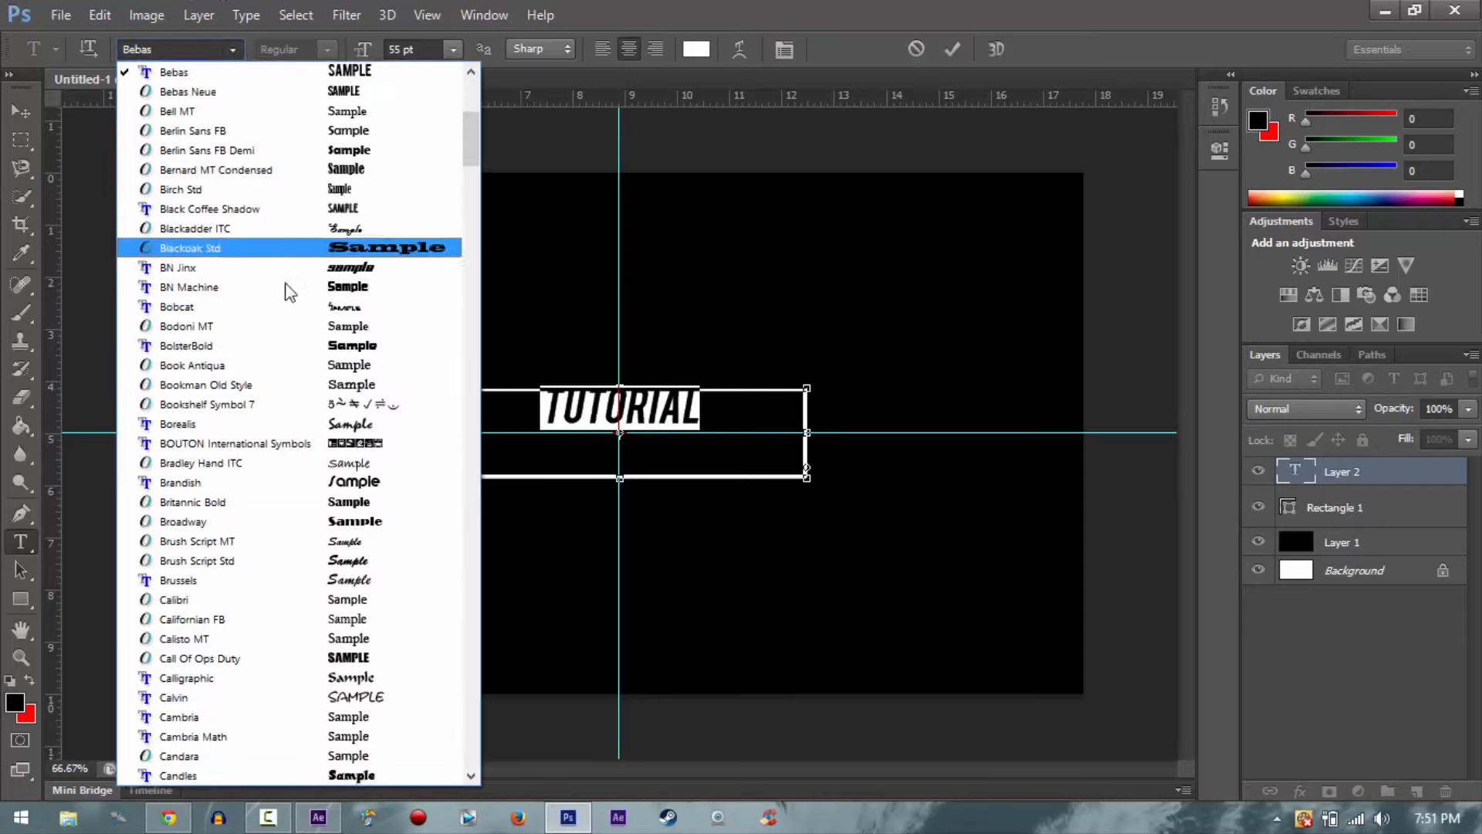
pyautogui.click(199, 42)
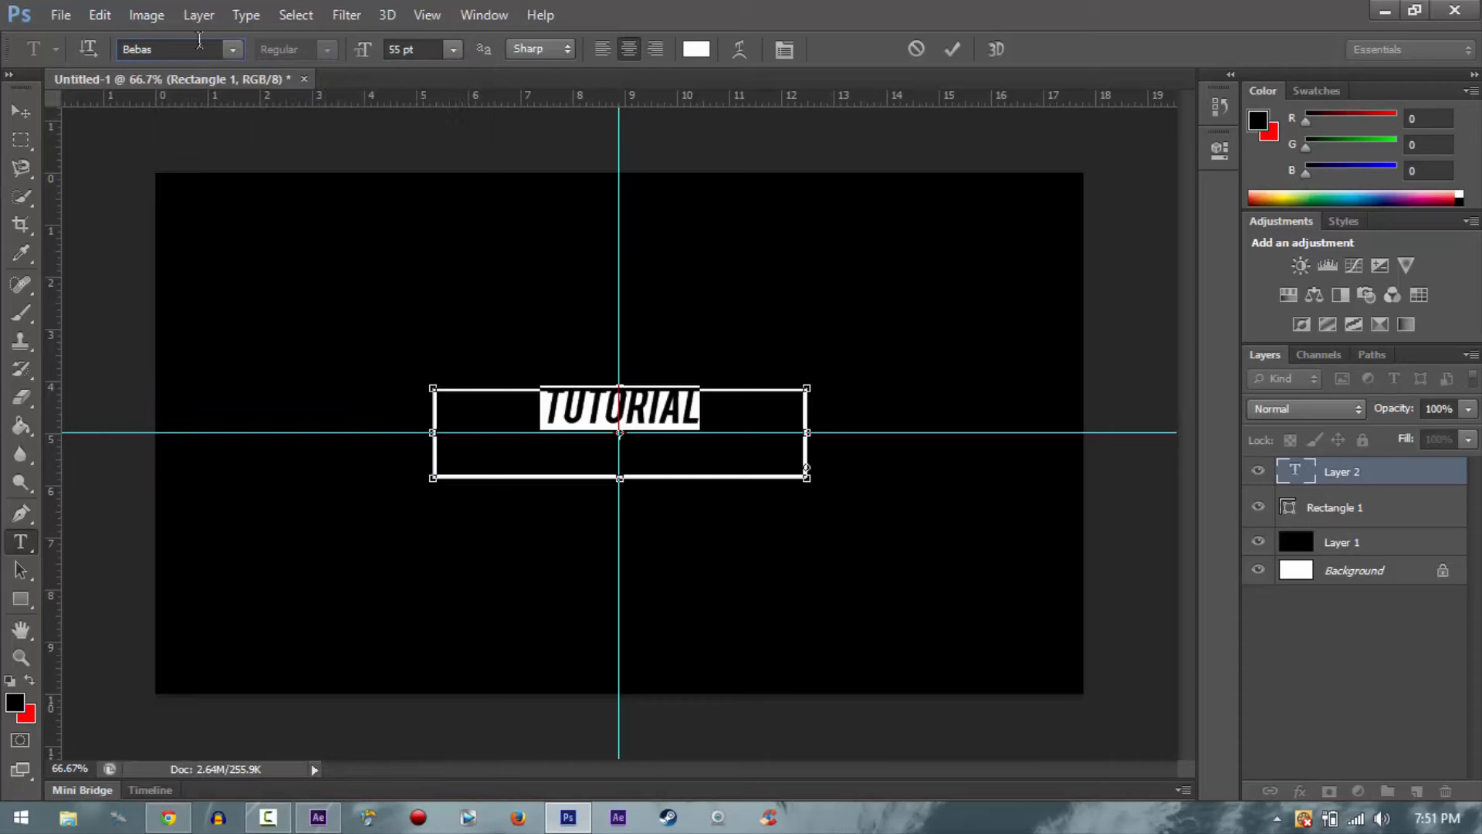
# Step: Move the TUTORIAL text down to the vertical middle of the rectangle
pyautogui.click(21, 111)
pyautogui.moveTo(606, 426); pyautogui.dragTo(607, 452)
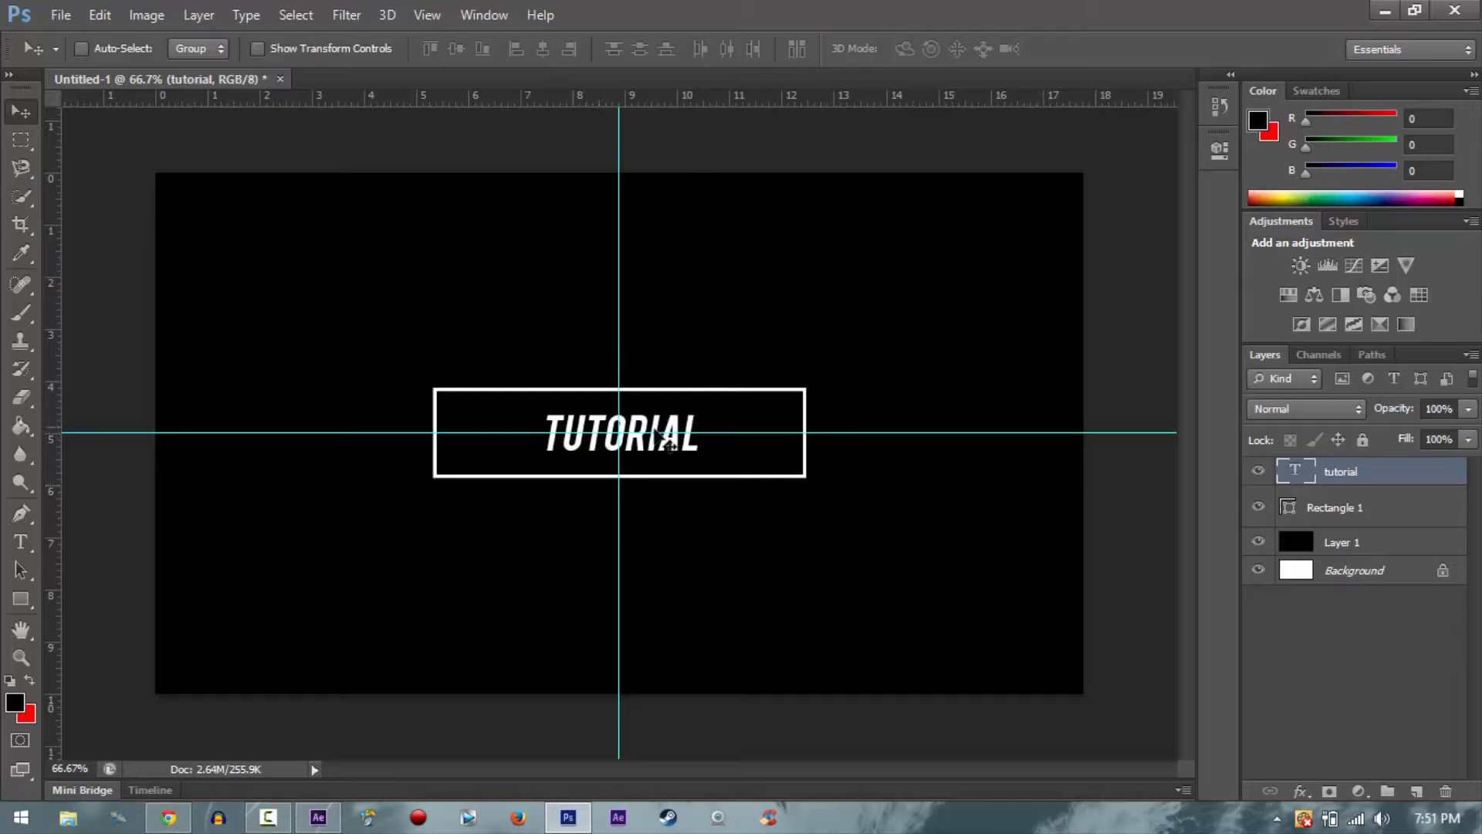
# Step: Set the TUTORIAL text's font size to 75 pt and centre it in the rectangle again
pyautogui.press('t')
pyautogui.click(591, 450)
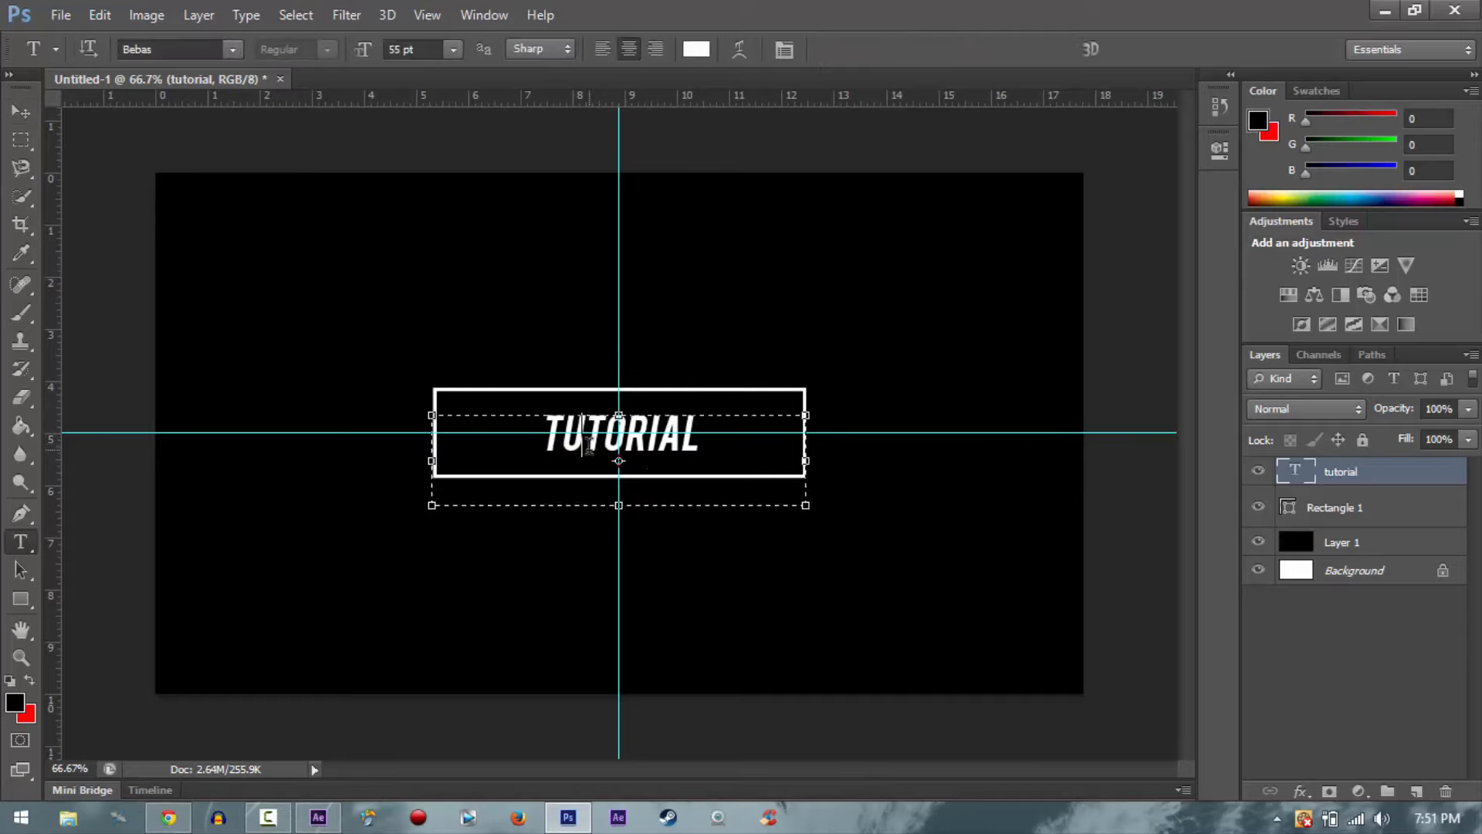
pyautogui.hotkey('ctrl', 'a')
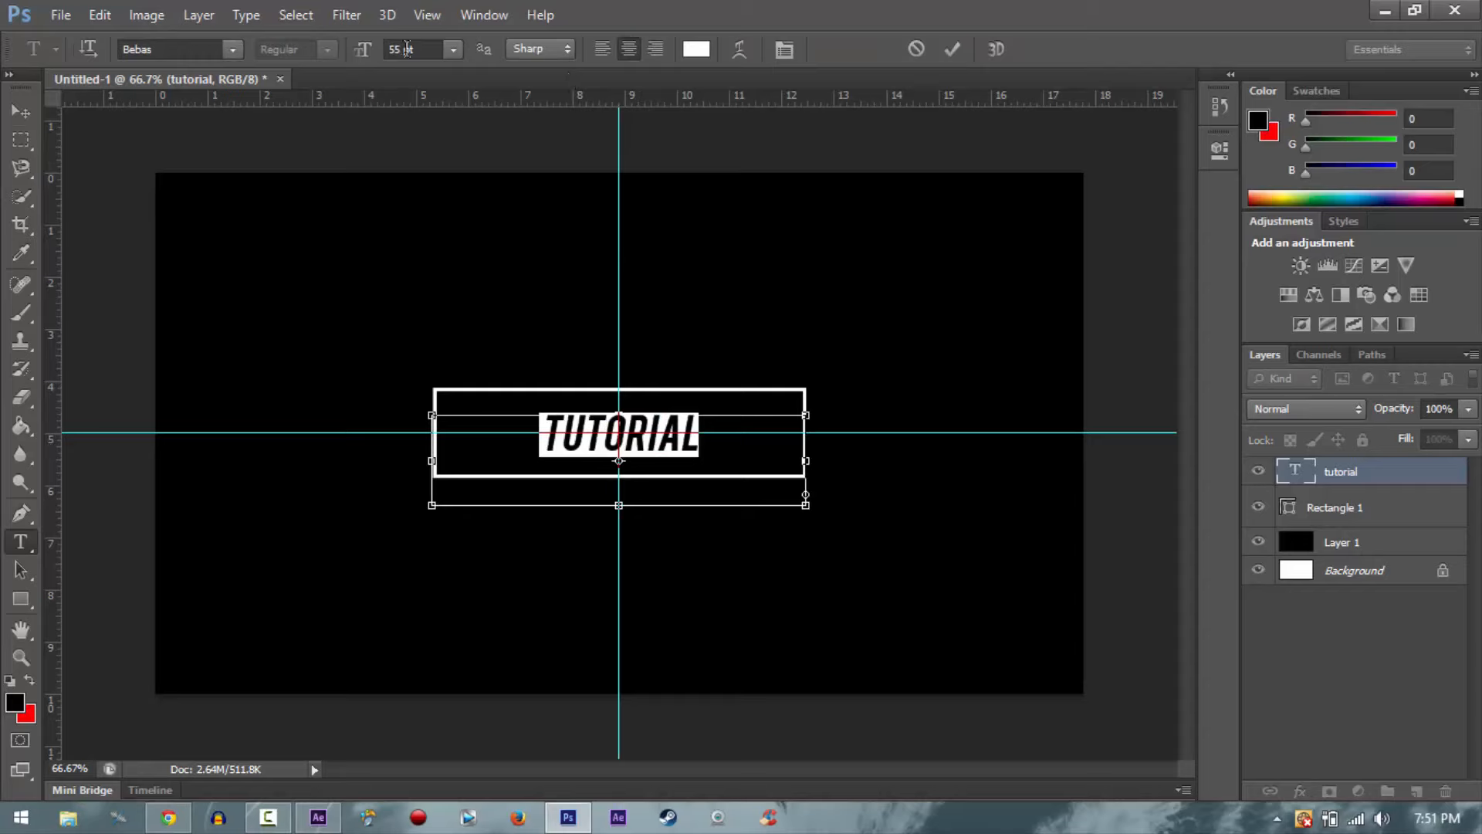
pyautogui.moveTo(372, 60); pyautogui.dragTo(398, 58)
pyautogui.click(31, 112)
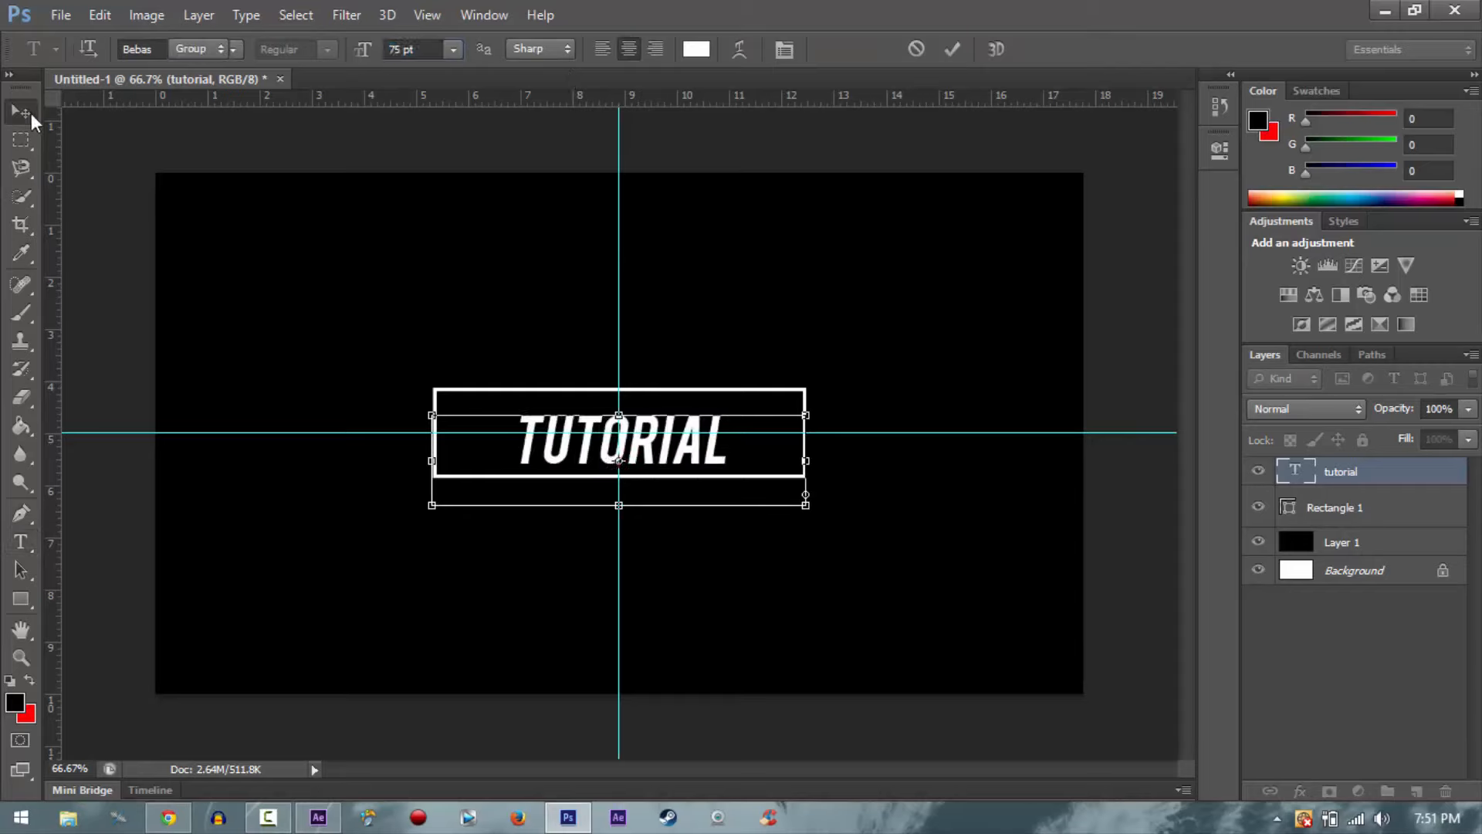
pyautogui.moveTo(579, 449); pyautogui.dragTo(566, 432)
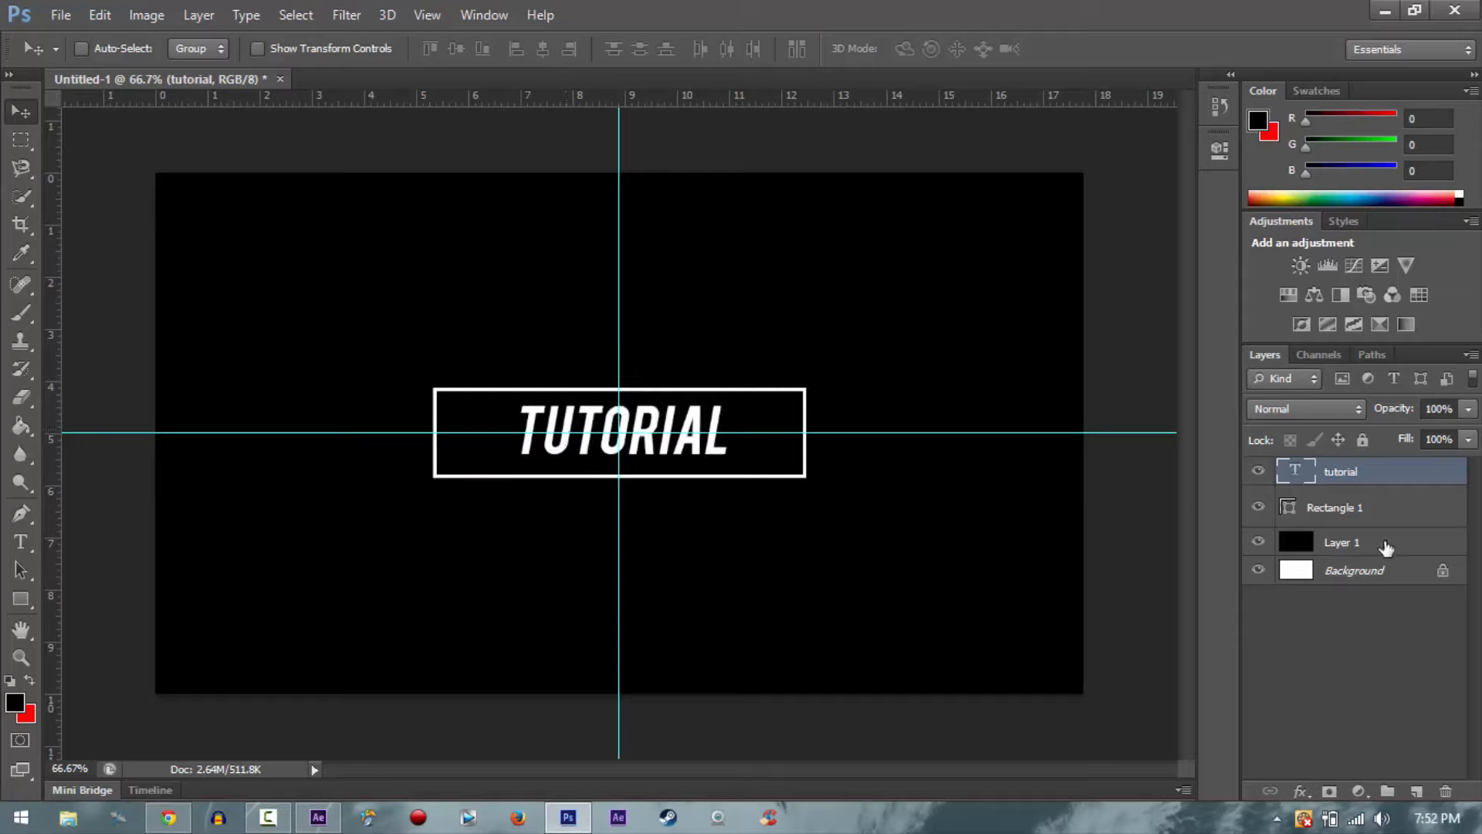
# Step: Create a layer group at the head of the layer stack and put the tutorial text and Rectangle 1 layers into it
pyautogui.click(1409, 507)
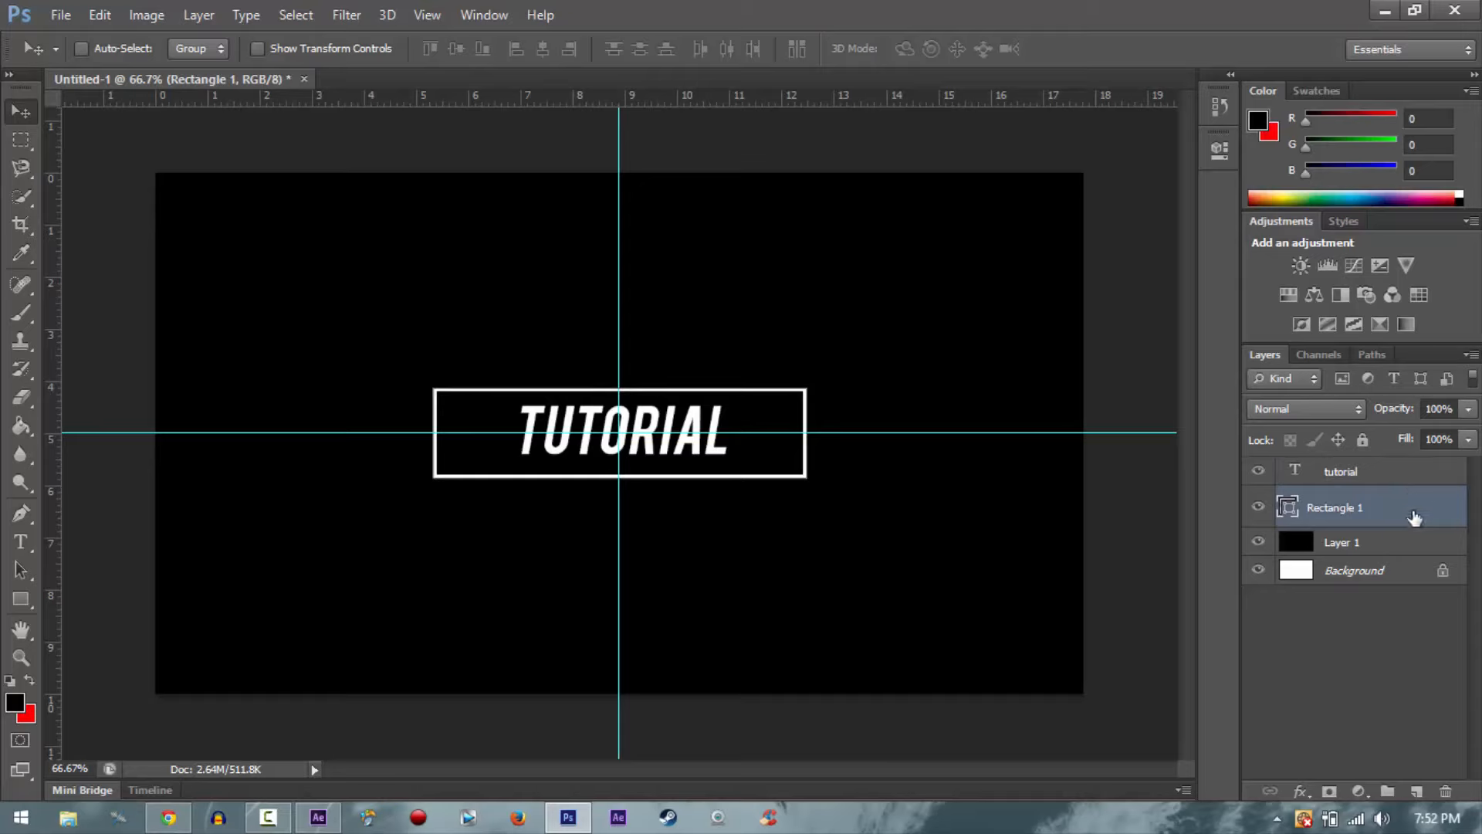
pyautogui.click(1394, 792)
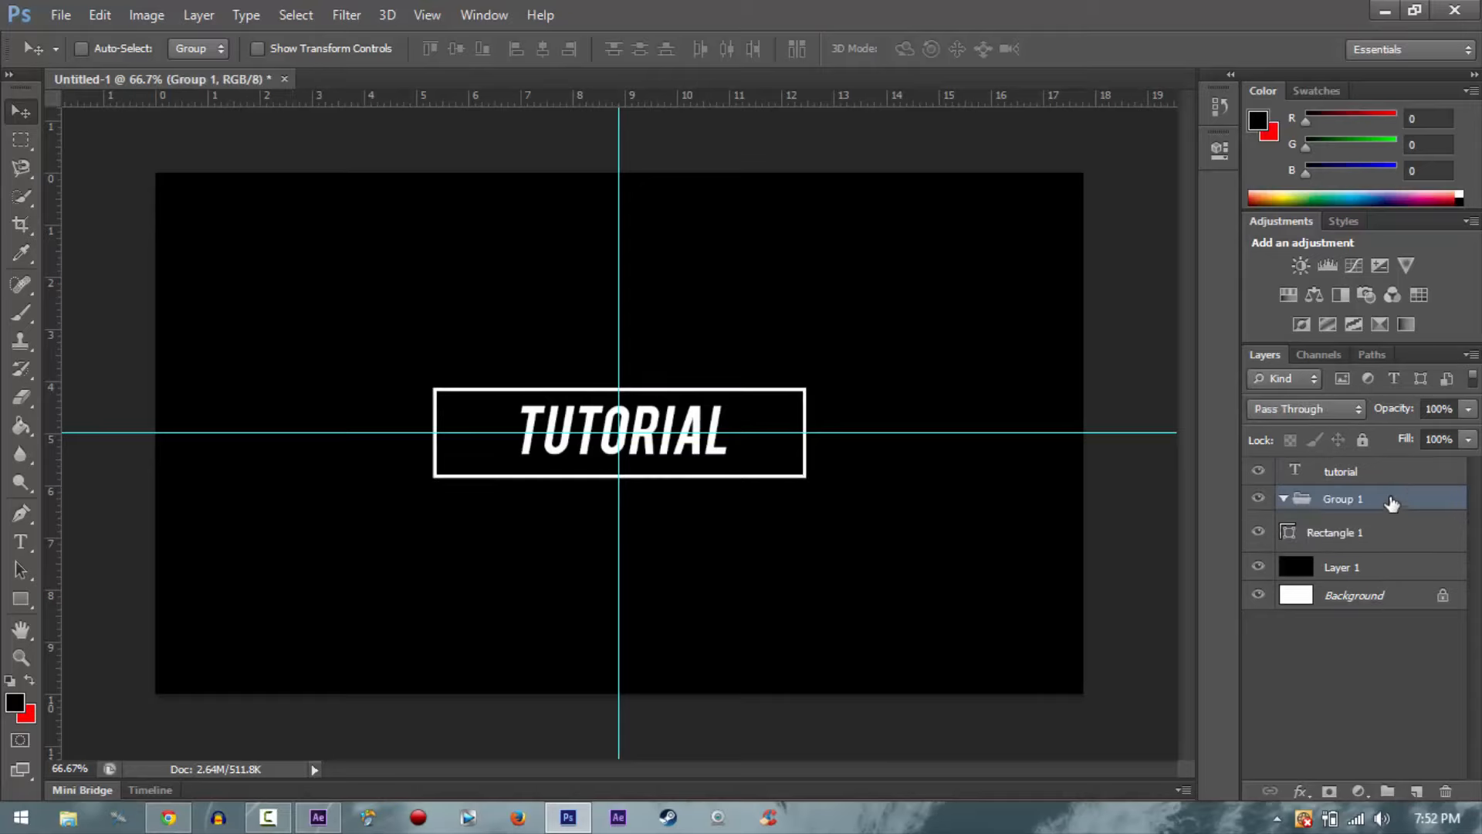
pyautogui.moveTo(1389, 502); pyautogui.dragTo(1388, 467)
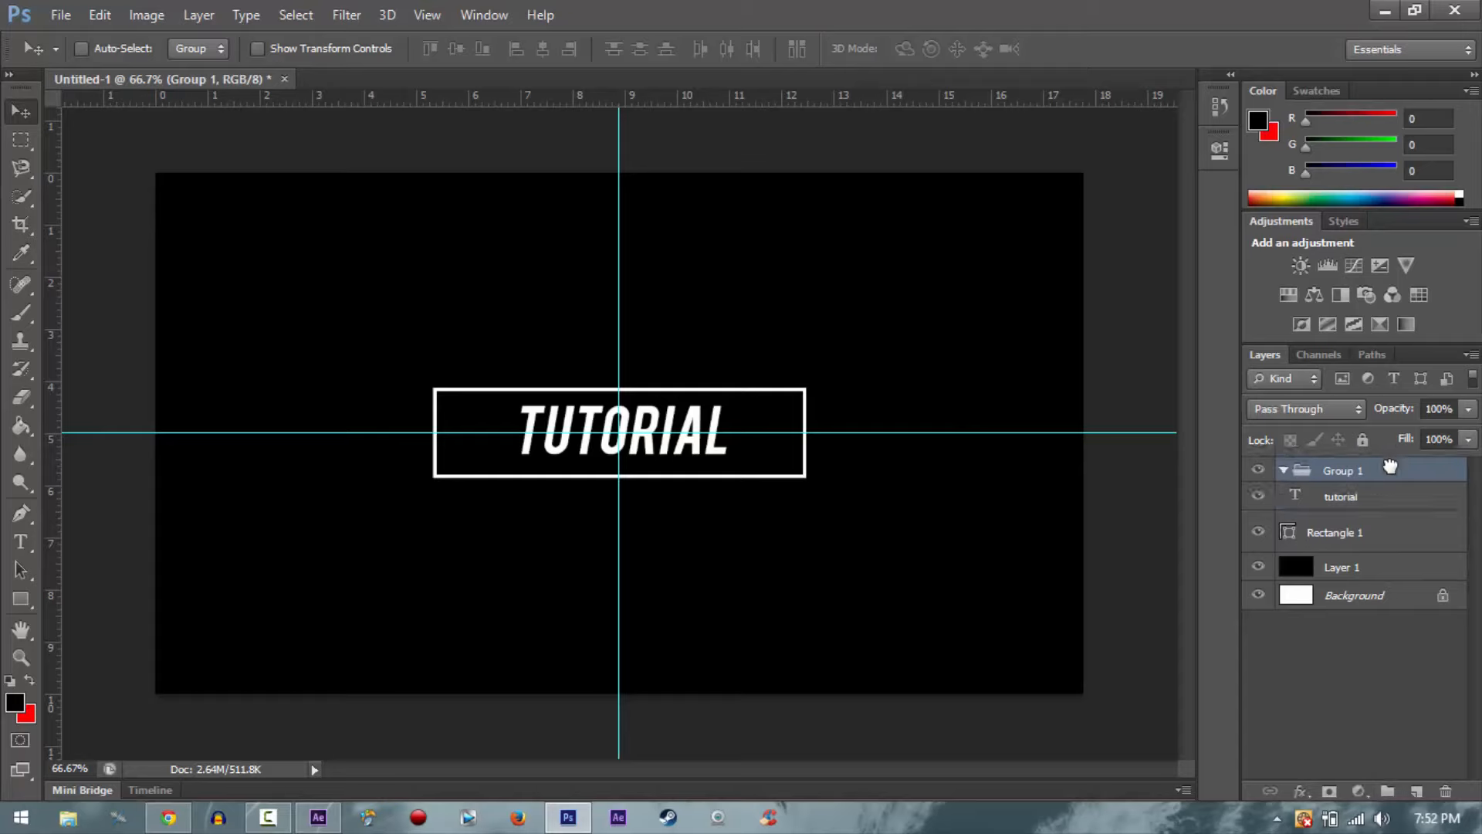
pyautogui.click(1381, 502)
pyautogui.moveTo(1394, 511); pyautogui.dragTo(1382, 473)
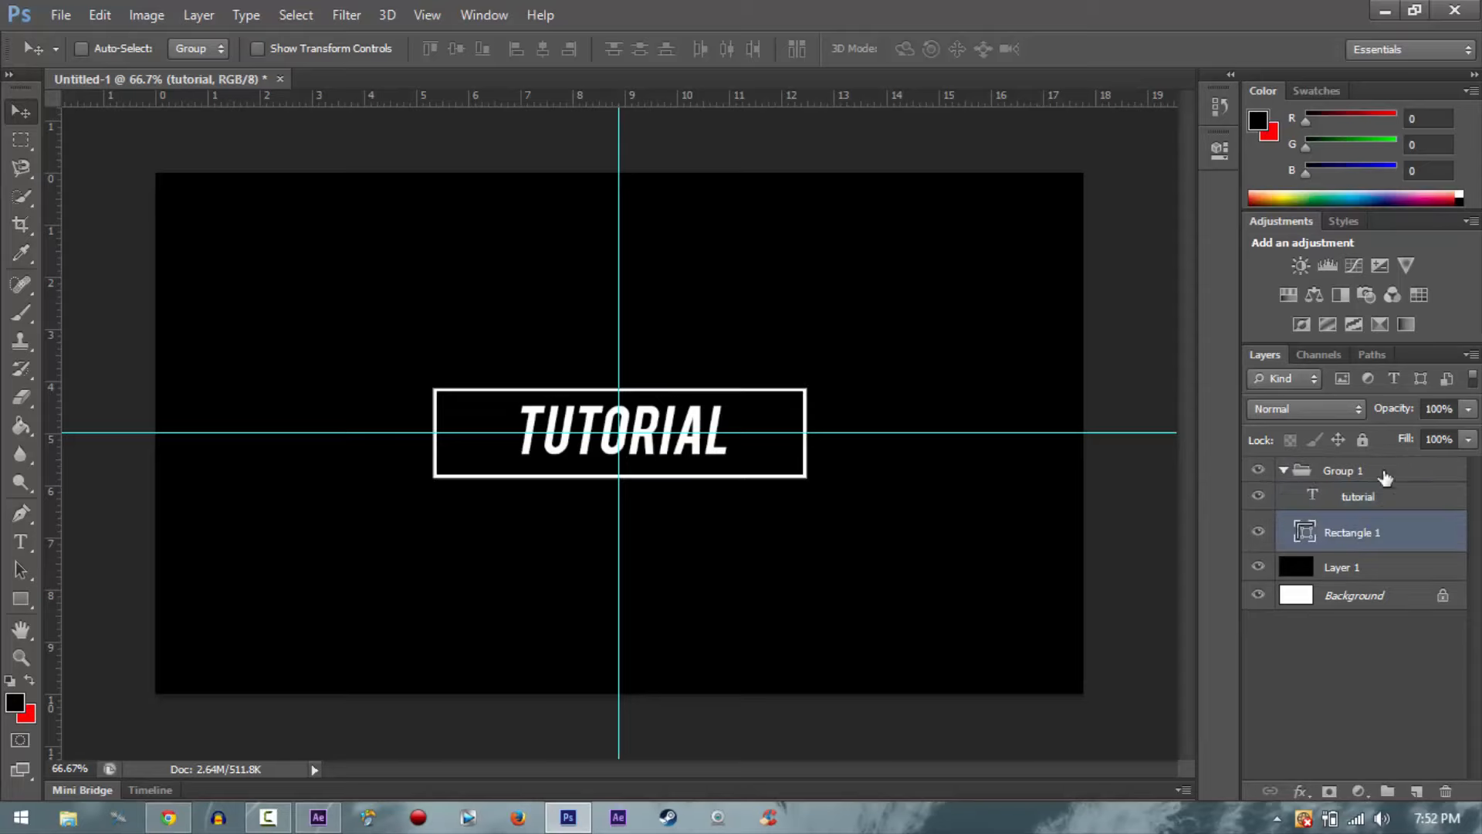
# Step: Skew Group 1 vertically by about -8° with Free Transform so its right side rises, and recentre it on the guides
pyautogui.click(1284, 468)
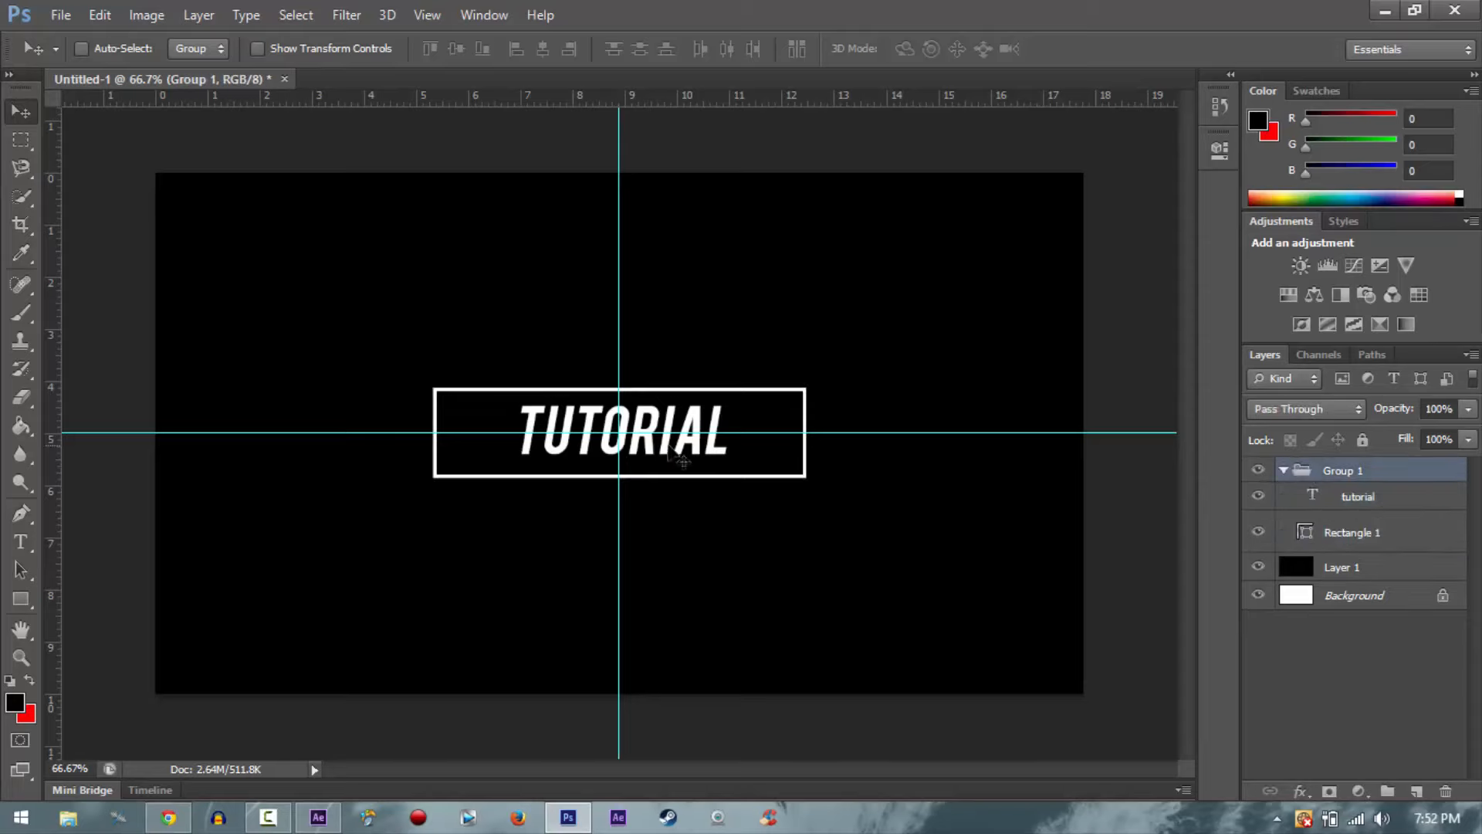
pyautogui.moveTo(666, 460)
pyautogui.mouseDown()
pyautogui.moveTo(696, 543)
pyautogui.moveTo(614, 475)
pyautogui.moveTo(670, 451)
pyautogui.mouseUp()
pyautogui.hotkey('ctrl', 't')
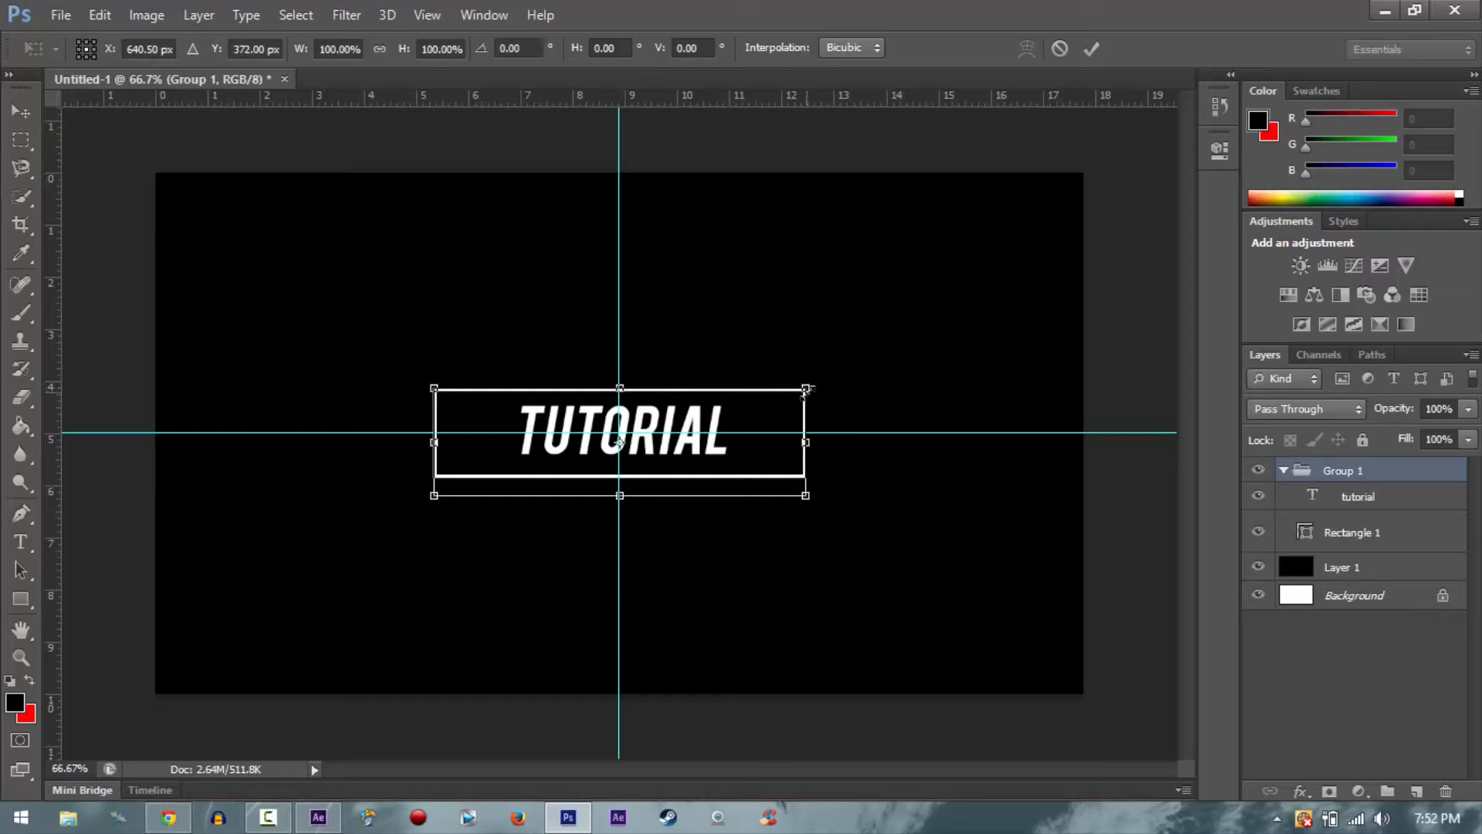
pyautogui.moveTo(807, 389); pyautogui.dragTo(806, 351)
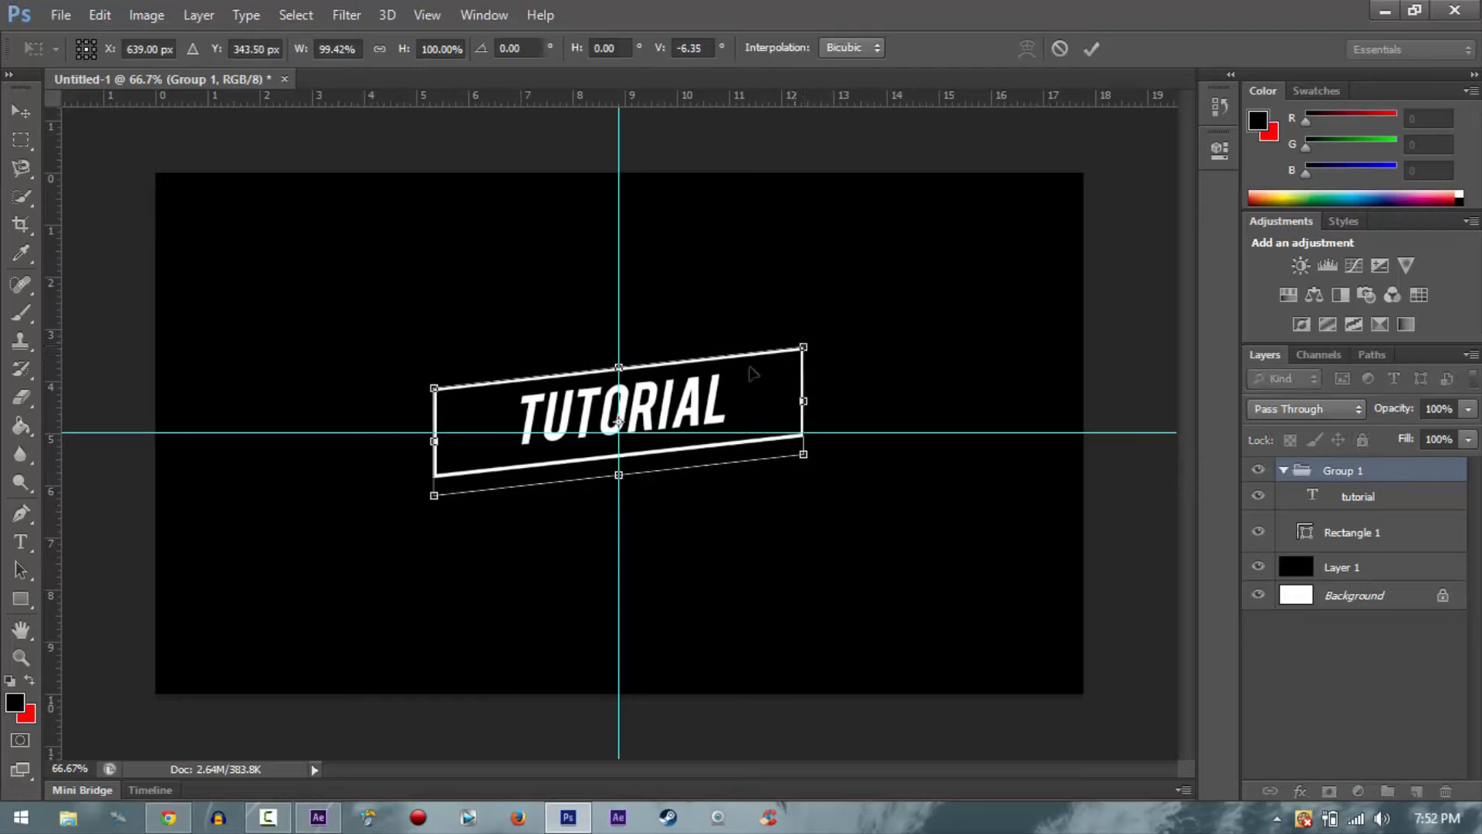
pyautogui.moveTo(436, 392); pyautogui.dragTo(436, 400)
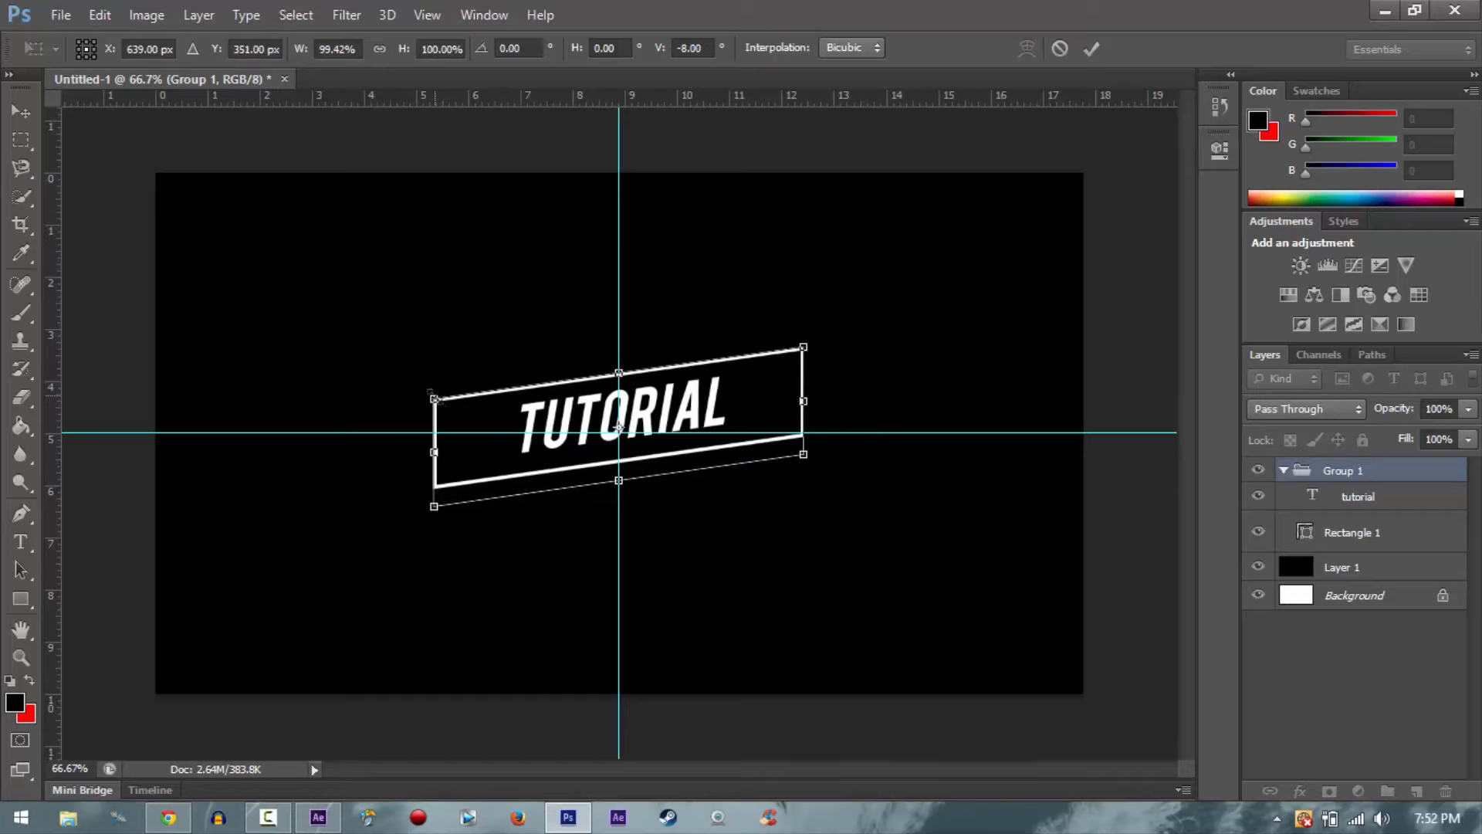
pyautogui.press('Return')
pyautogui.moveTo(662, 410); pyautogui.dragTo(673, 425)
pyautogui.click(1322, 497)
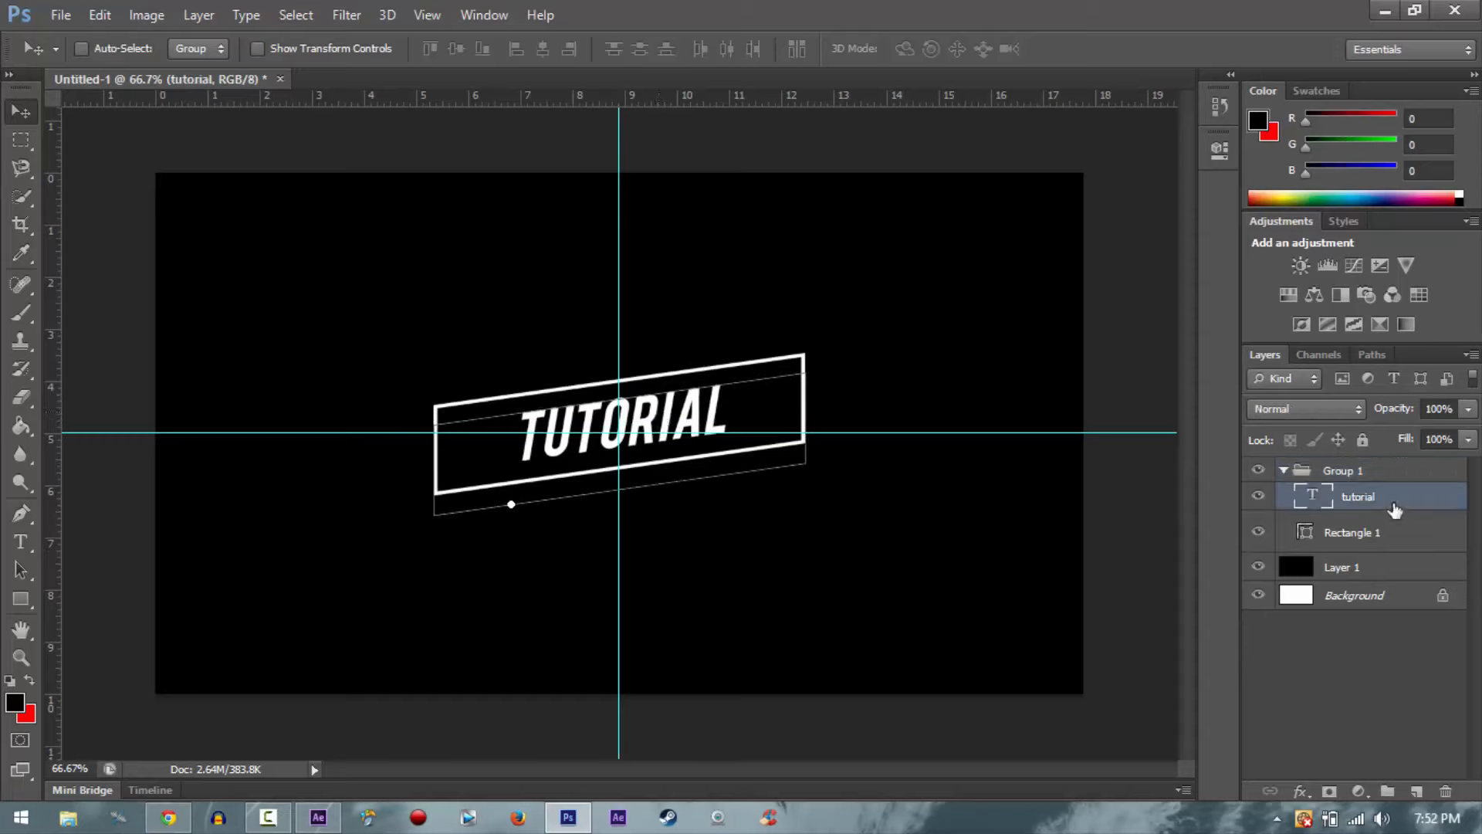
pyautogui.click(1283, 471)
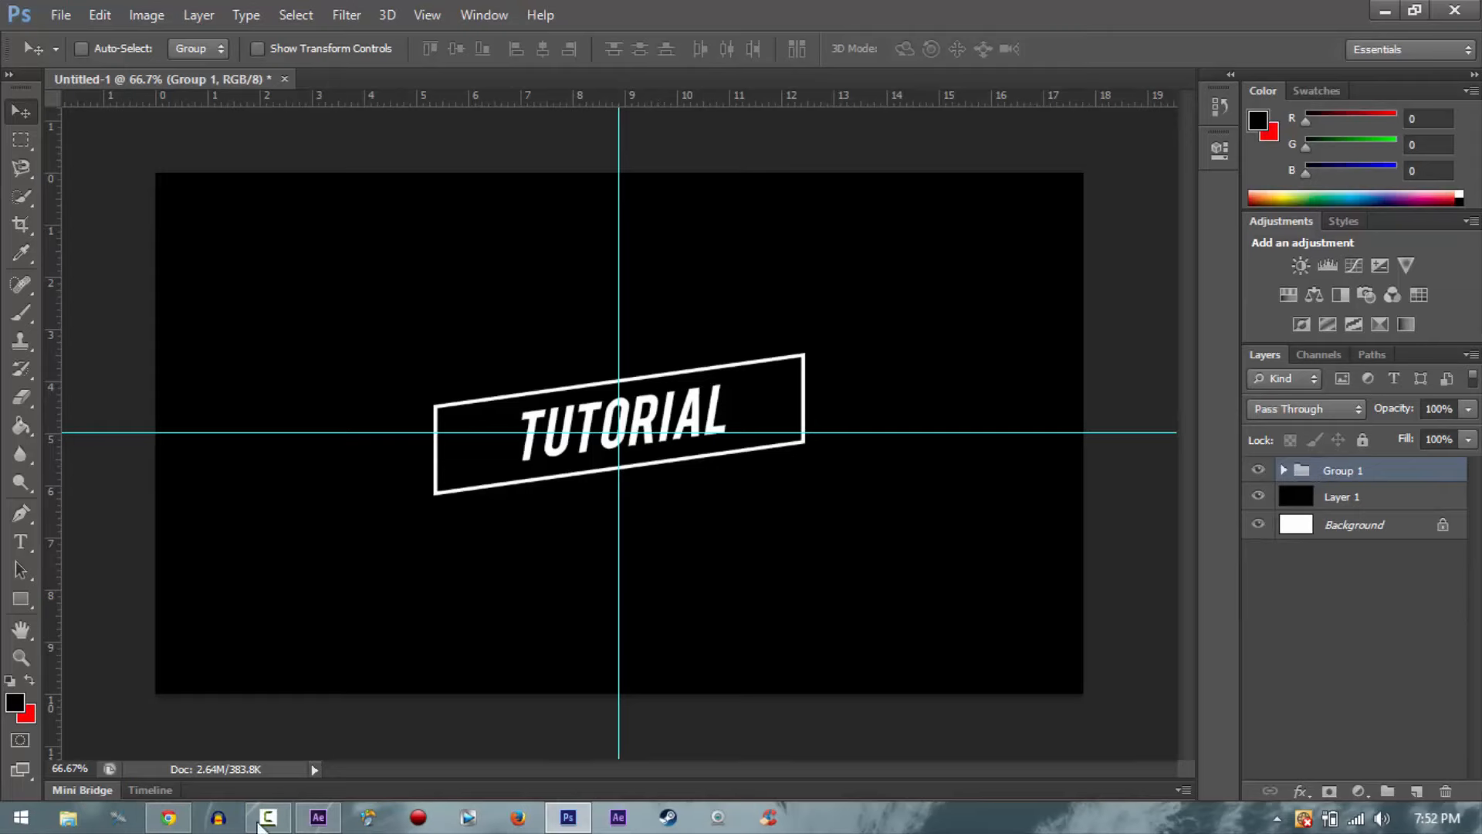
# Step: Switch to Chrome to check the title design in the paused YouTube reference video, and return to Photoshop
pyautogui.click(174, 818)
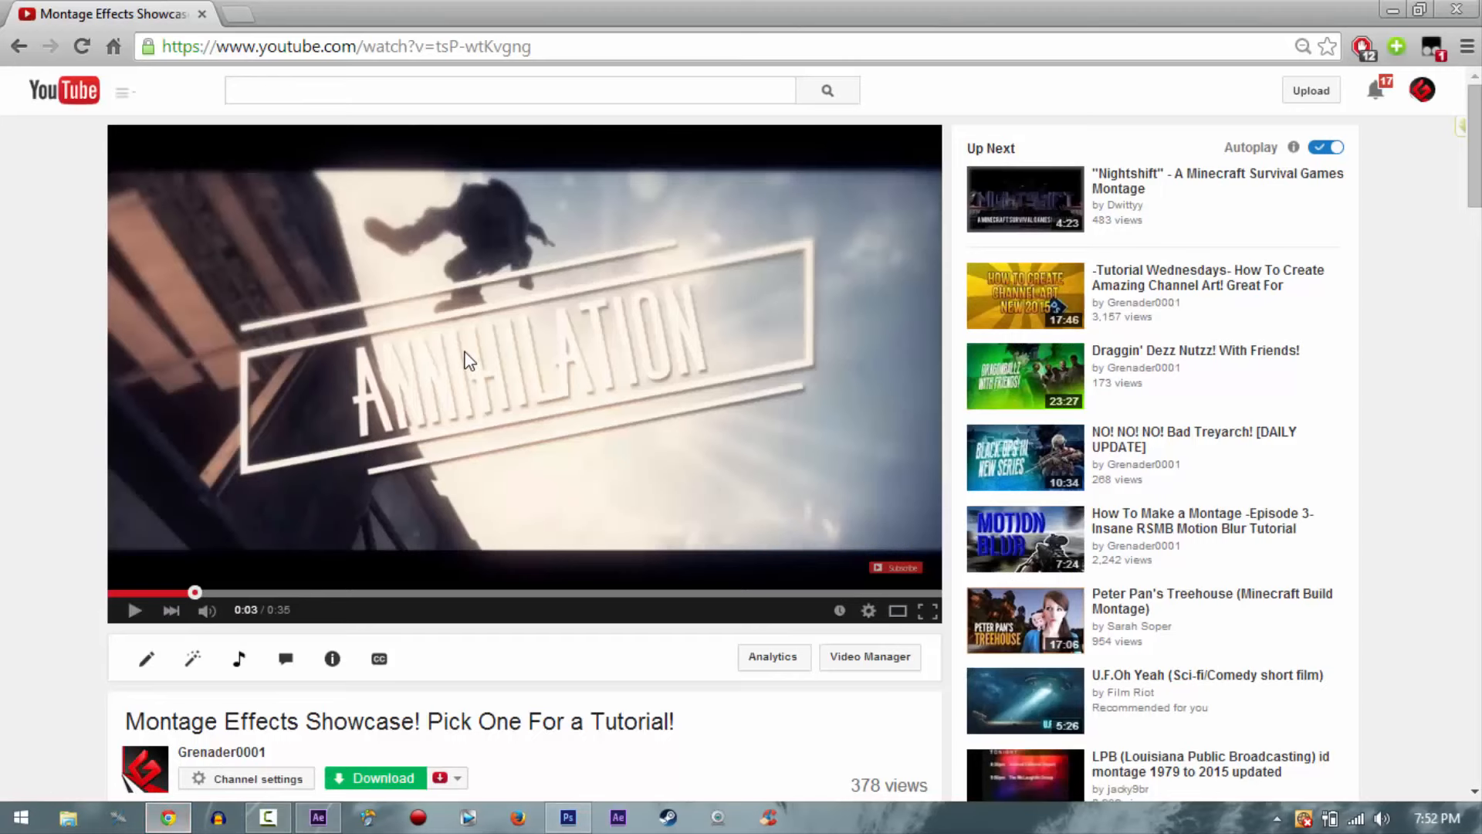
pyautogui.click(568, 817)
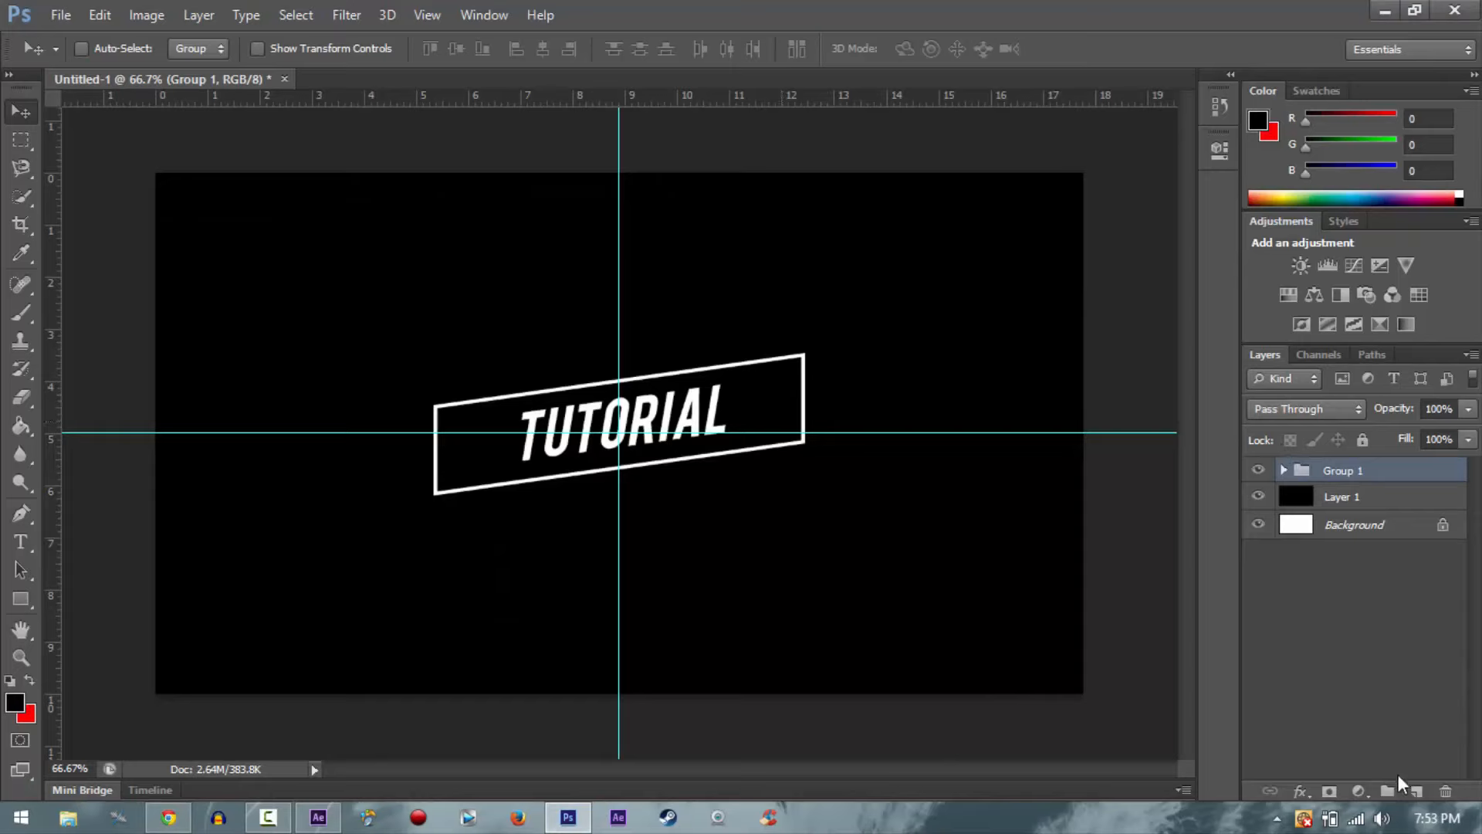
# Step: Draw a thin unfilled rectangle with a white stroke, about 700 × 7 px, above the title and set its stroke width to 9 pt
pyautogui.click(20, 600)
pyautogui.click(203, 46)
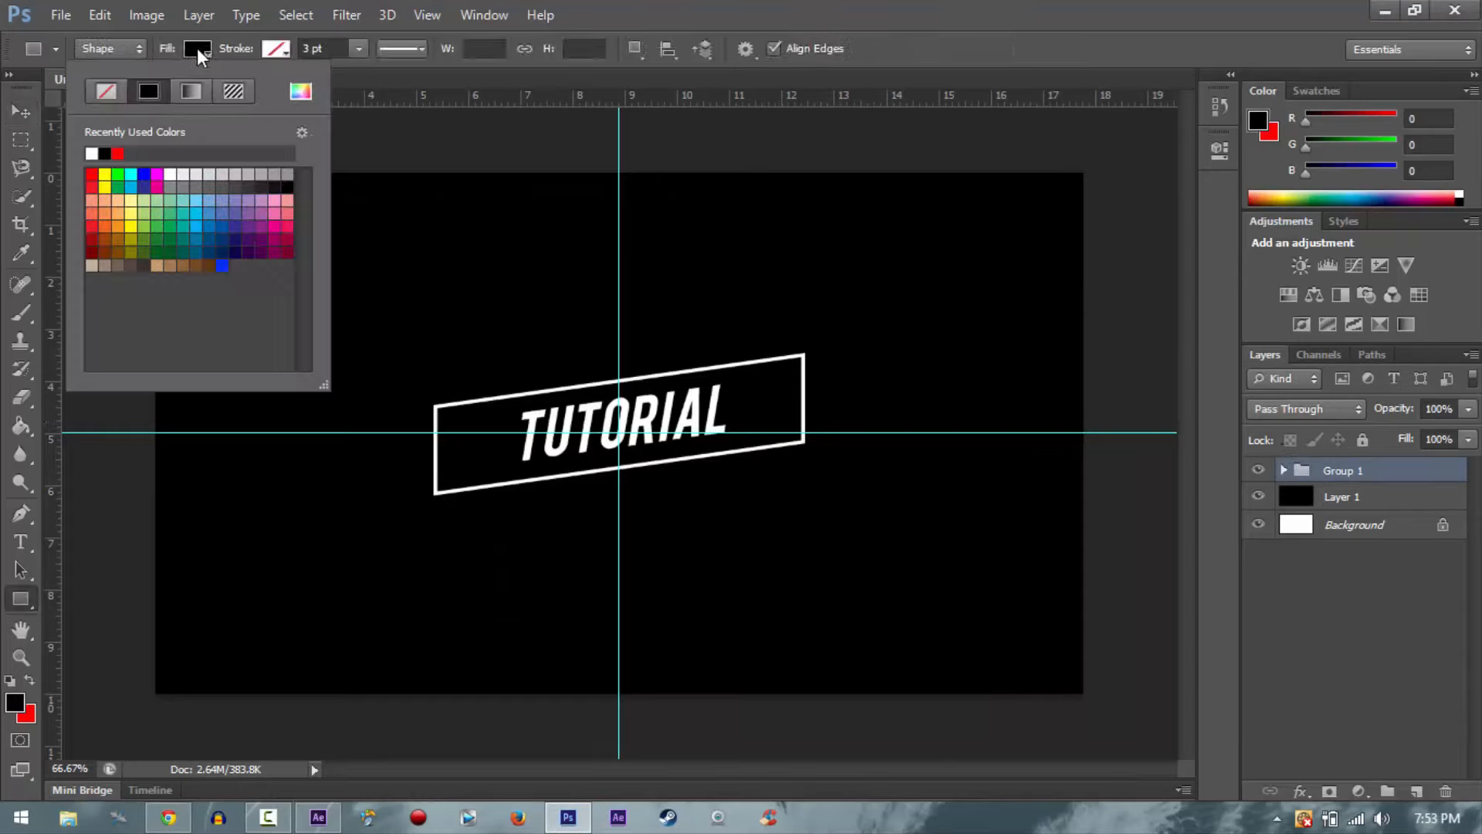
pyautogui.click(105, 91)
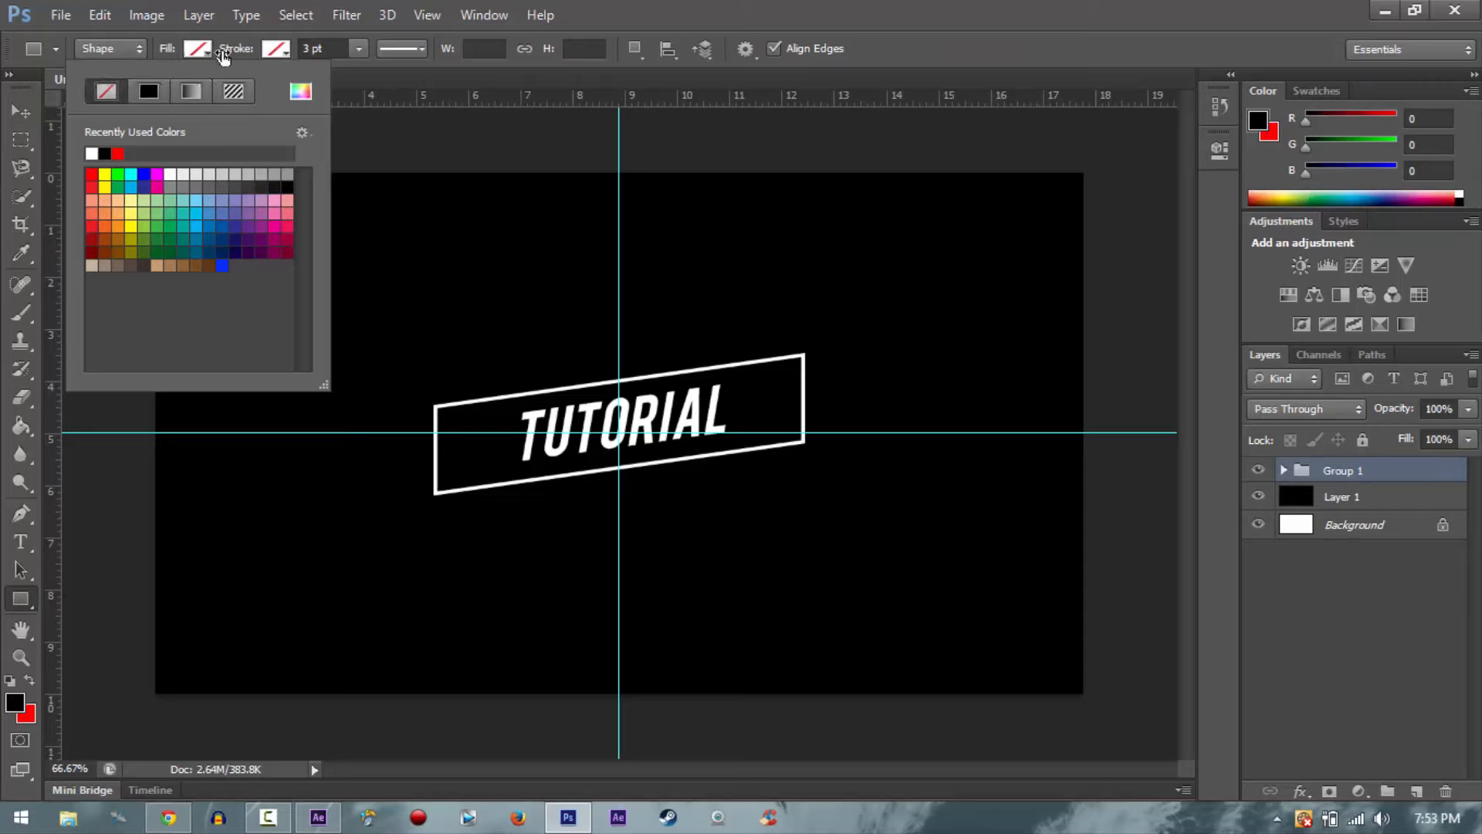
pyautogui.click(285, 49)
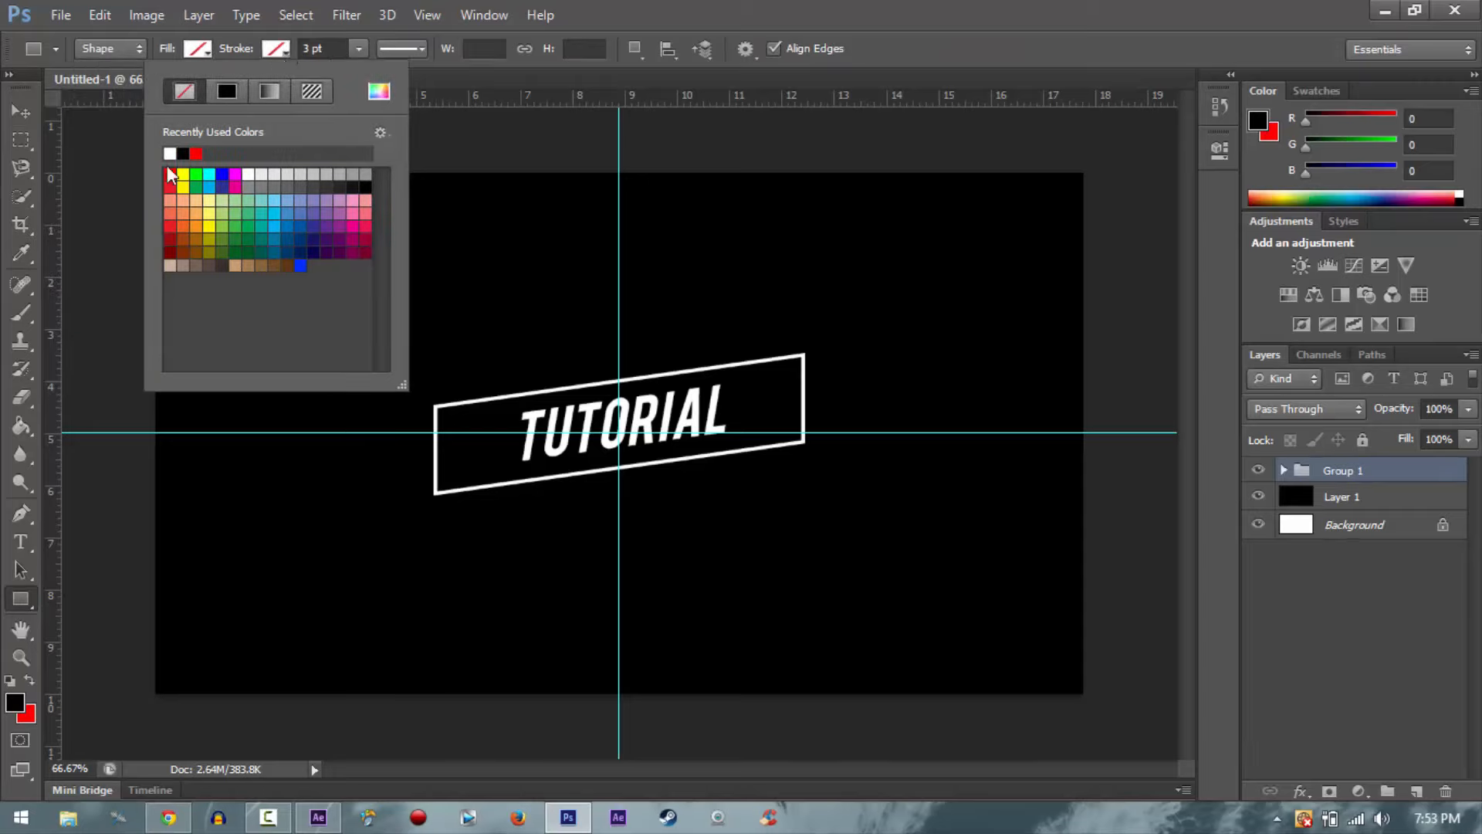
pyautogui.click(247, 174)
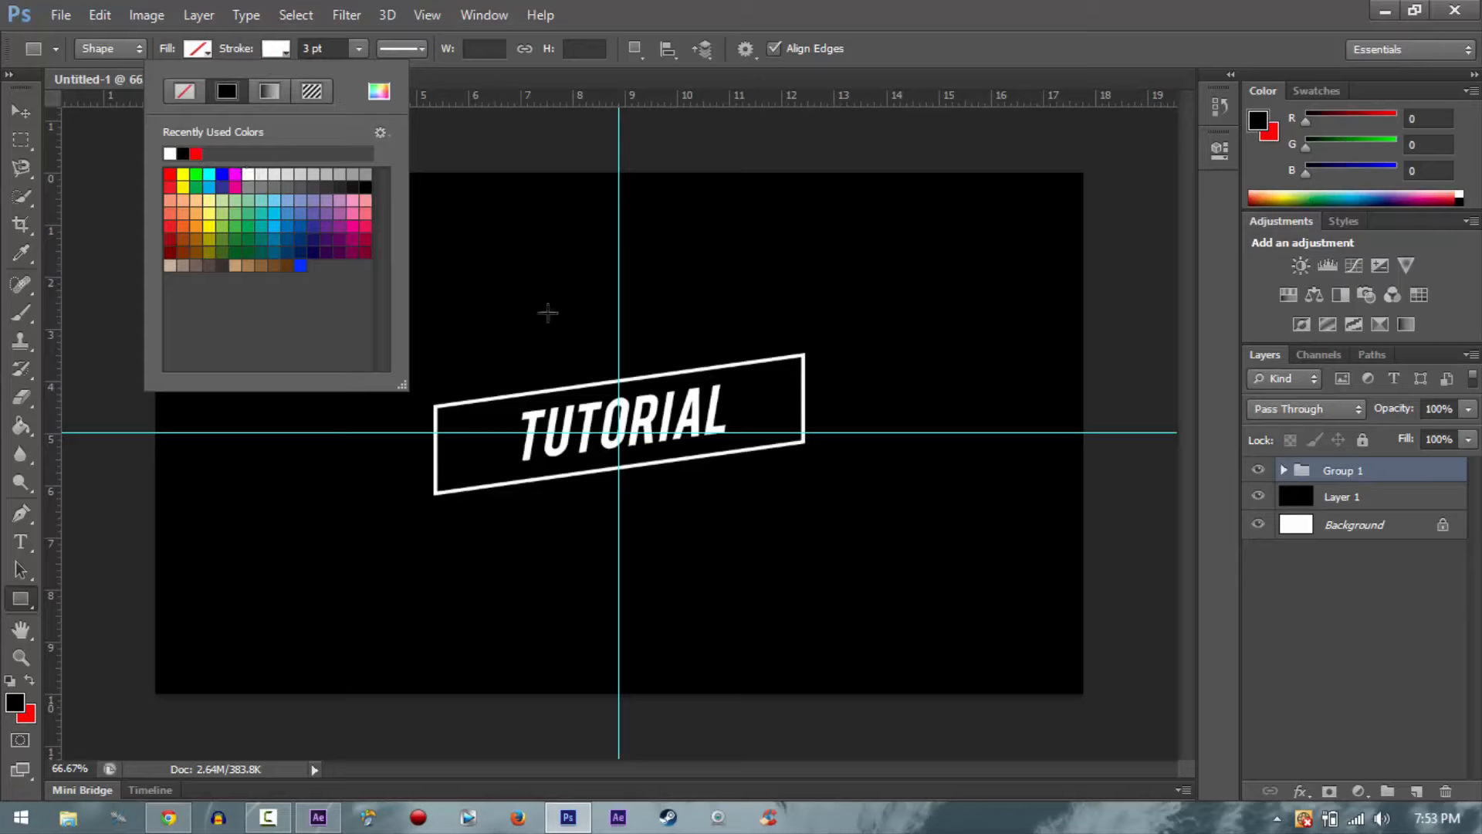
pyautogui.moveTo(440, 386)
pyautogui.mouseDown()
pyautogui.moveTo(488, 375)
pyautogui.moveTo(416, 349)
pyautogui.mouseUp()
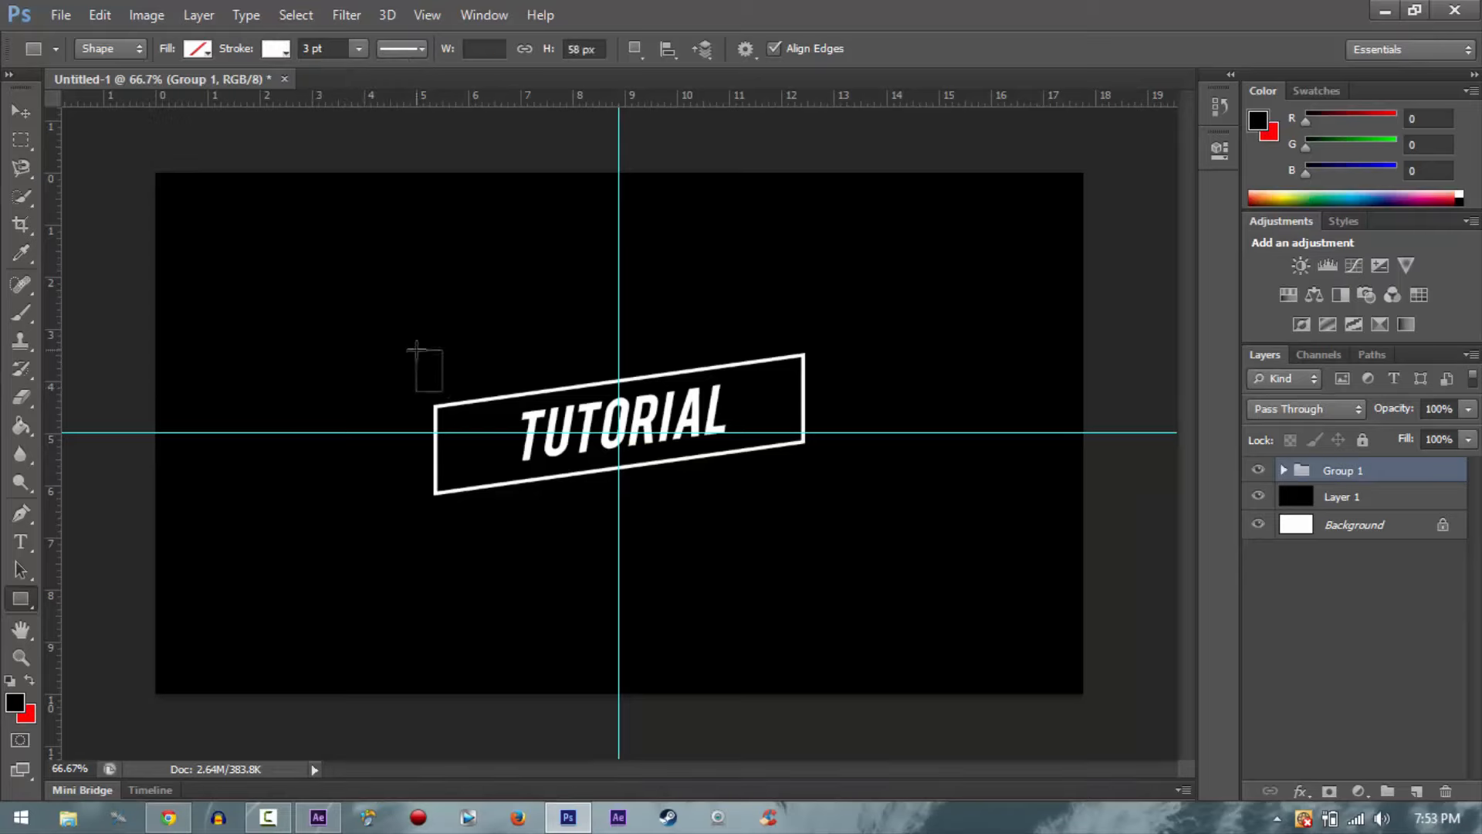
pyautogui.hotkey('ctrl', 'z')
pyautogui.moveTo(285, 272); pyautogui.dragTo(789, 274)
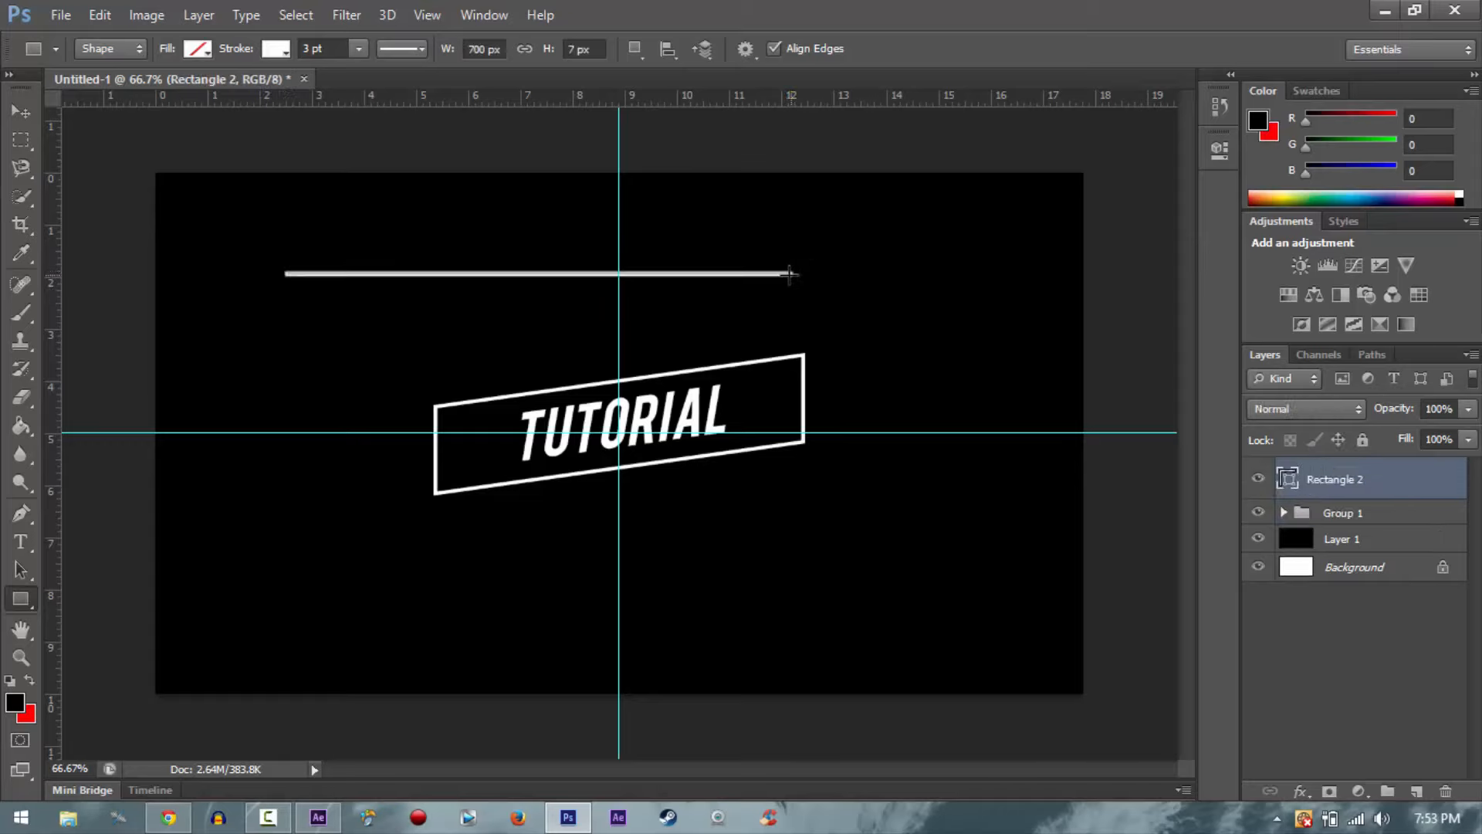
pyautogui.click(358, 51)
pyautogui.moveTo(359, 71); pyautogui.dragTo(370, 75)
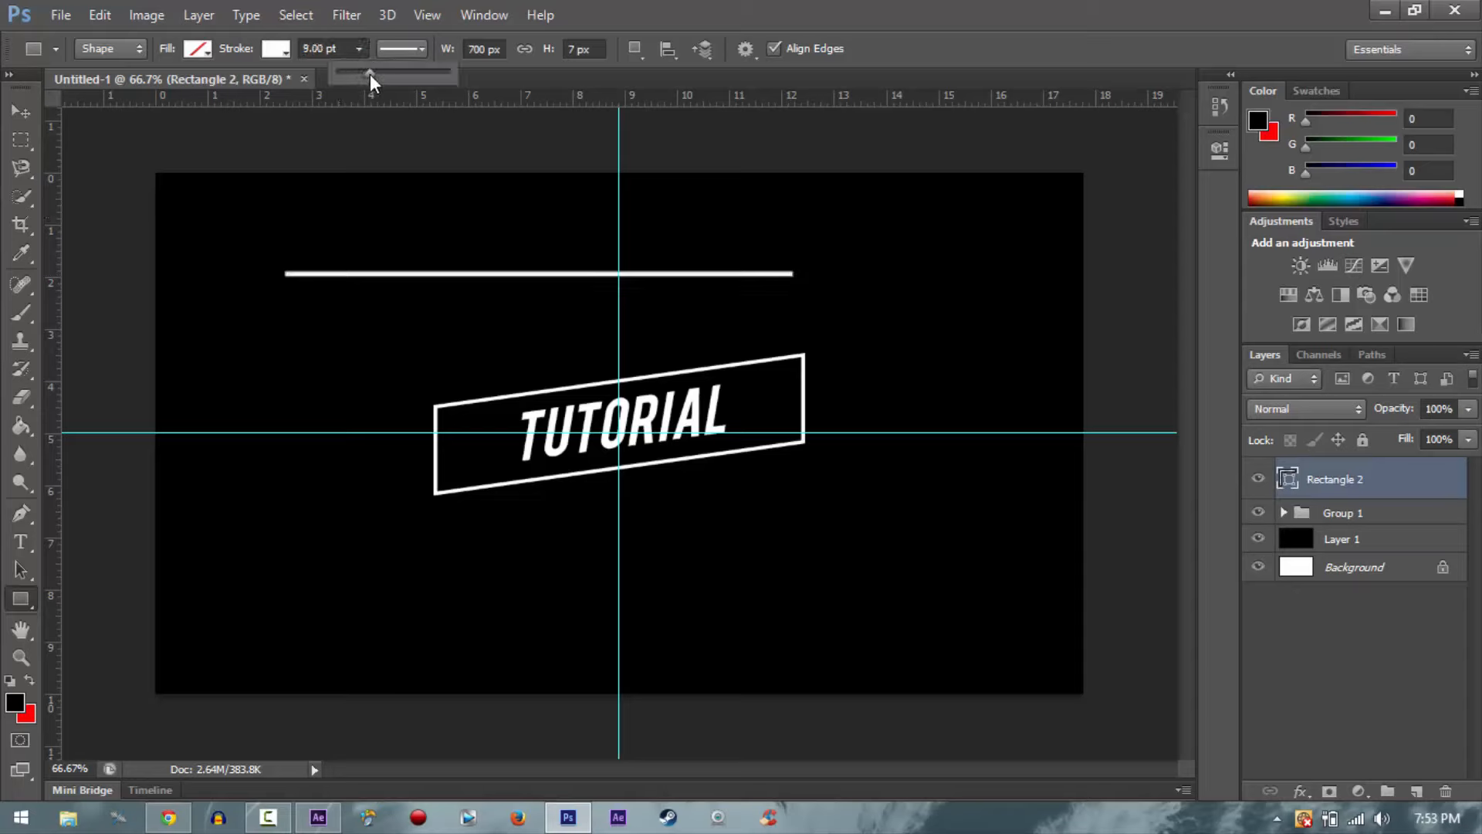
# Step: Rotate the thin rectangle by about -8.4° with Free Transform and place it just above and parallel to the title outline's upper edge
pyautogui.click(30, 113)
pyautogui.moveTo(354, 301)
pyautogui.mouseDown()
pyautogui.moveTo(321, 357)
pyautogui.moveTo(322, 341)
pyautogui.mouseUp()
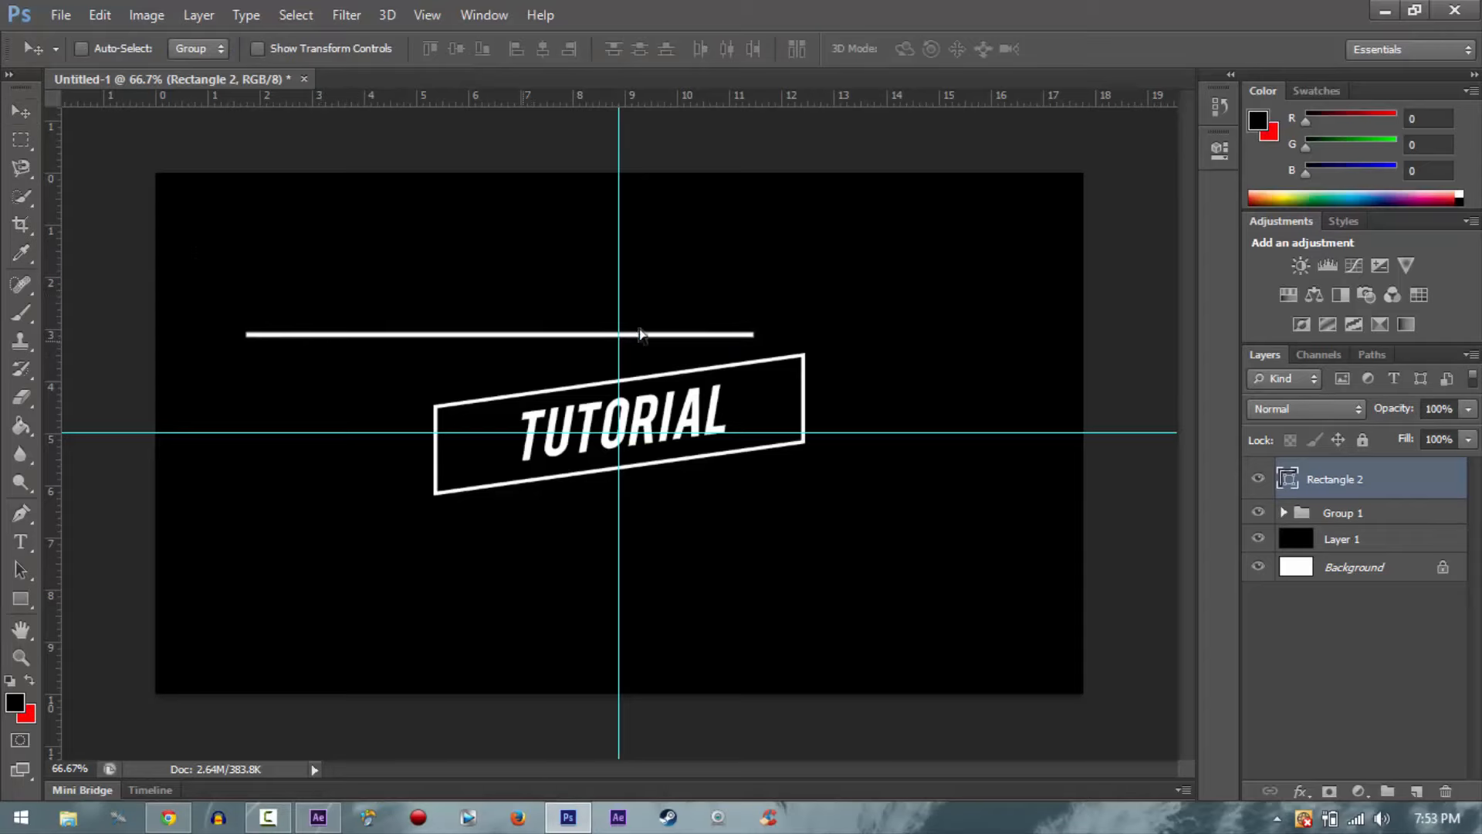
pyautogui.hotkey('ctrl', 't')
pyautogui.moveTo(757, 330); pyautogui.dragTo(789, 289)
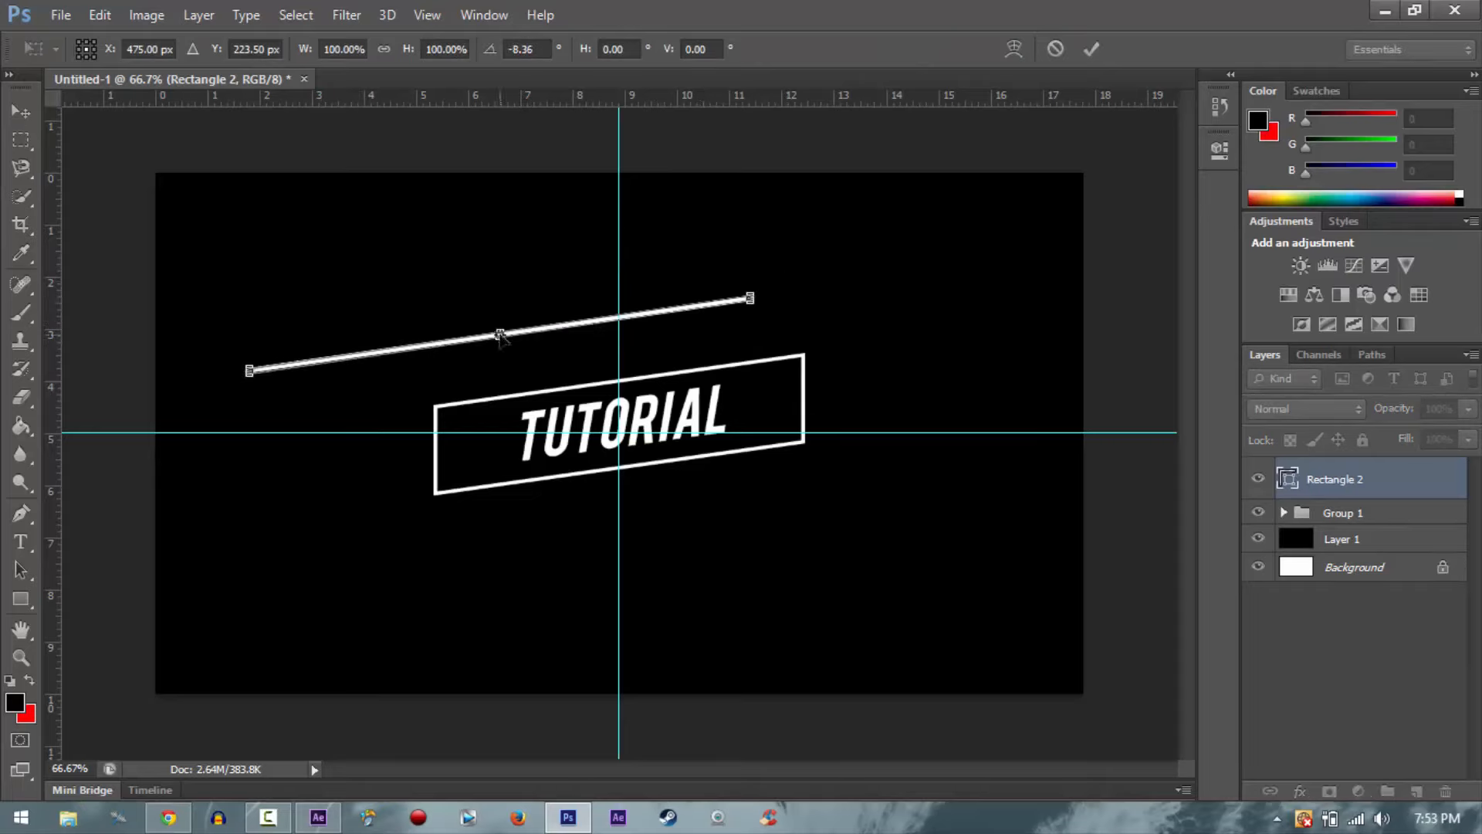
pyautogui.moveTo(501, 336); pyautogui.dragTo(549, 374)
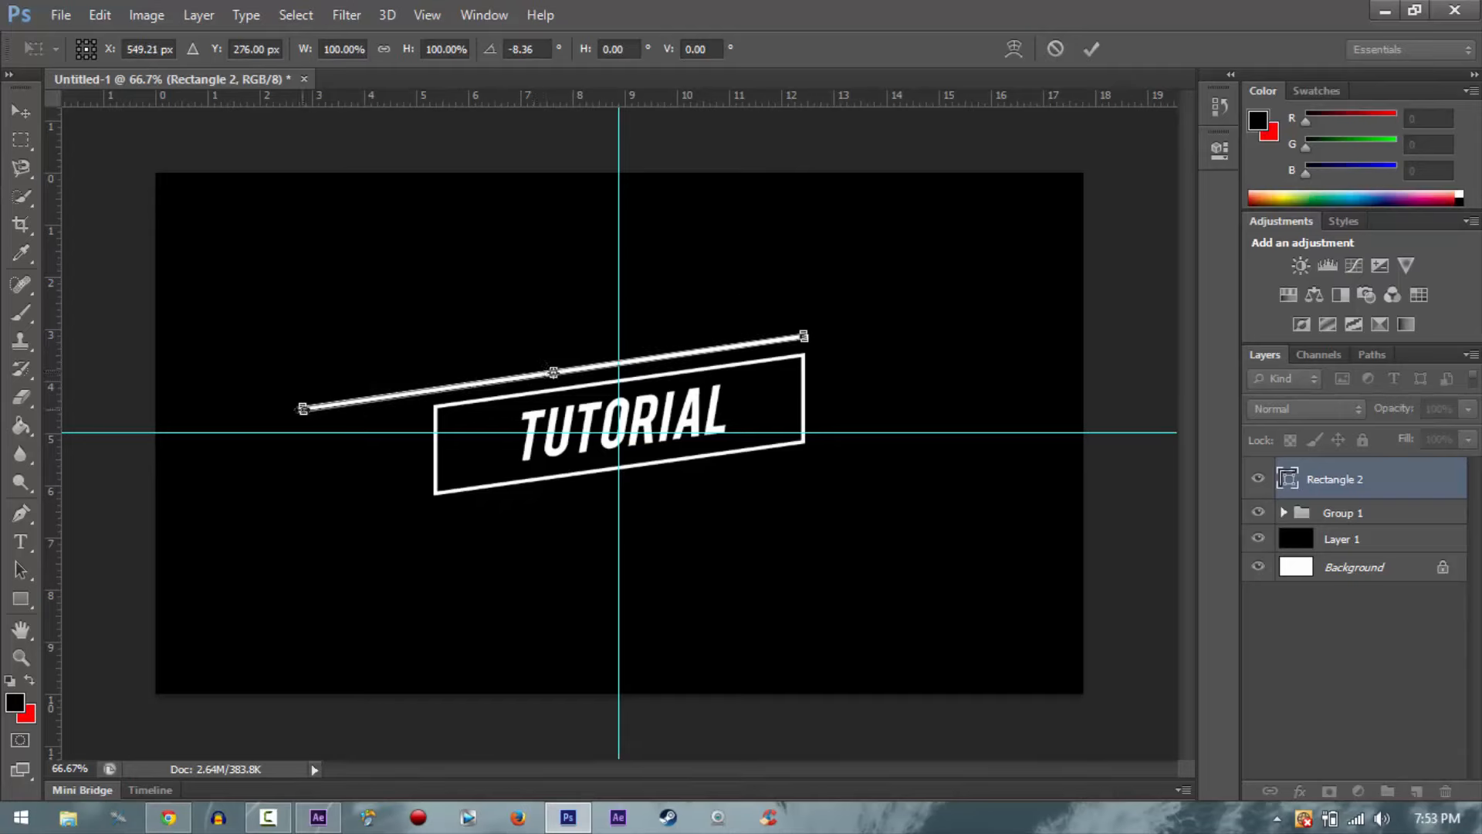
# Step: Shorten the accent line to about 47.5% width and start it flush with the title outline's left edge, applying the transform
pyautogui.moveTo(303, 408); pyautogui.dragTo(425, 392)
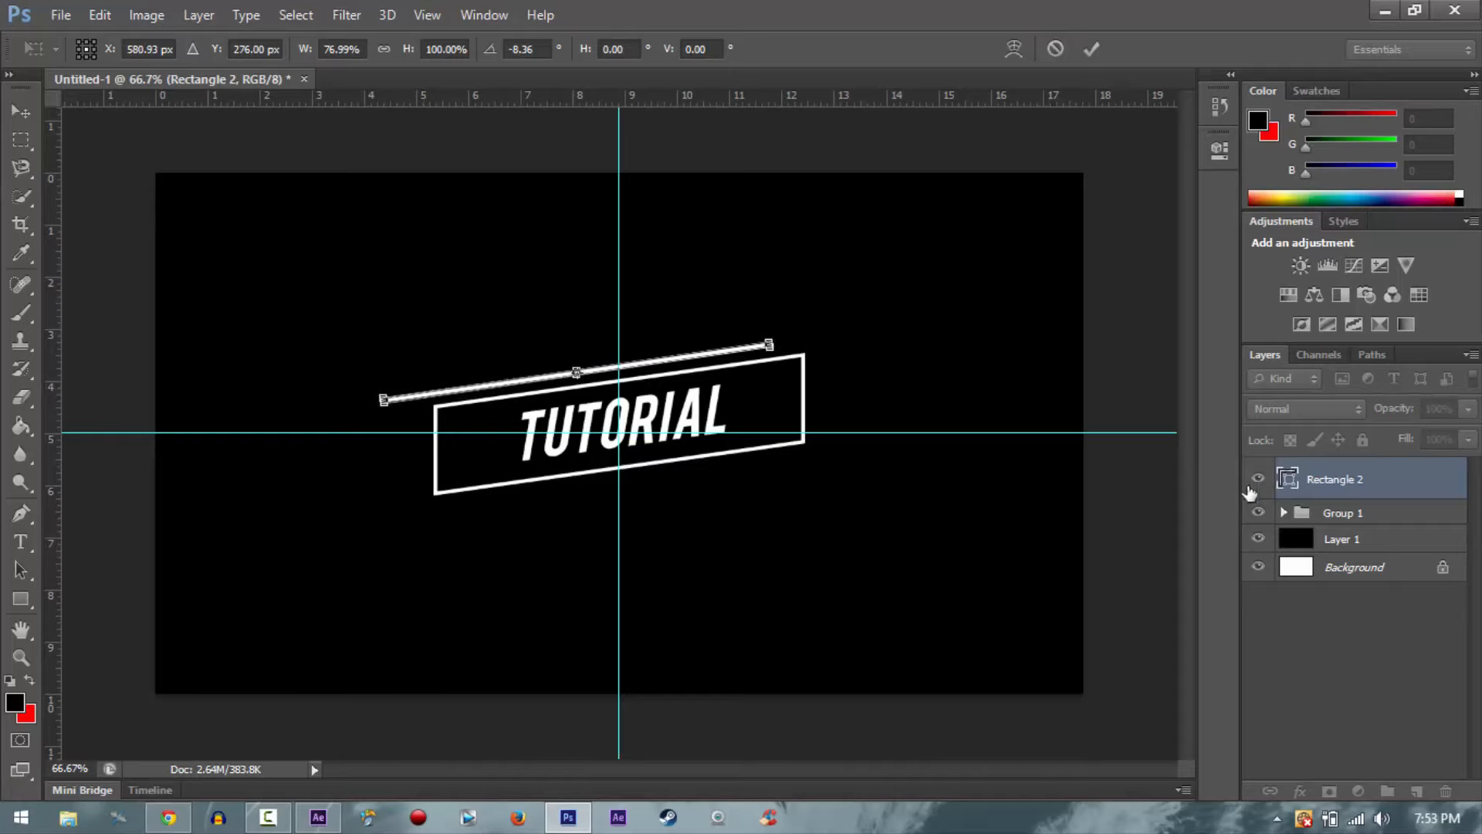
pyautogui.click(169, 818)
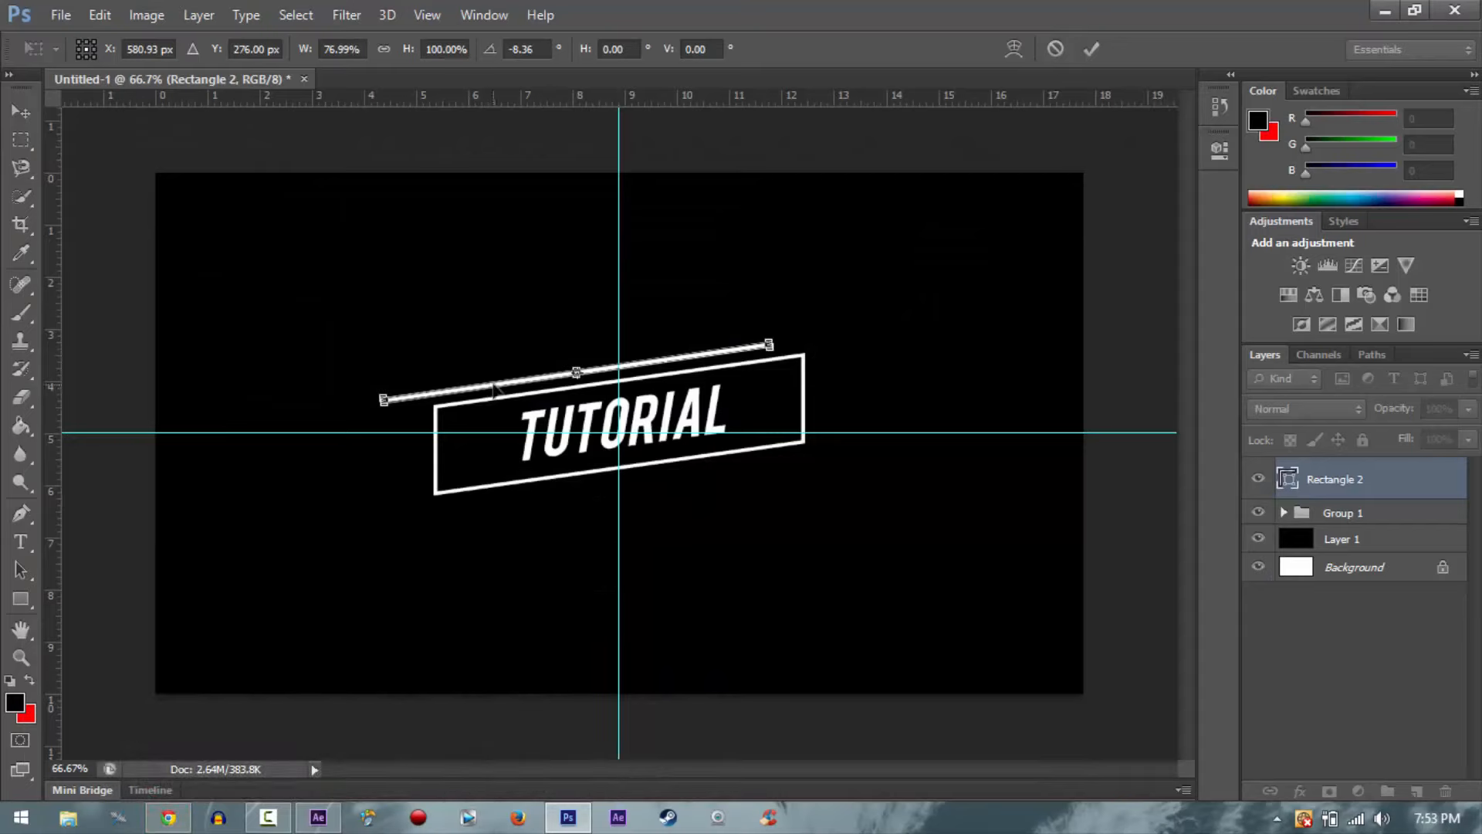
pyautogui.moveTo(494, 388); pyautogui.dragTo(543, 379)
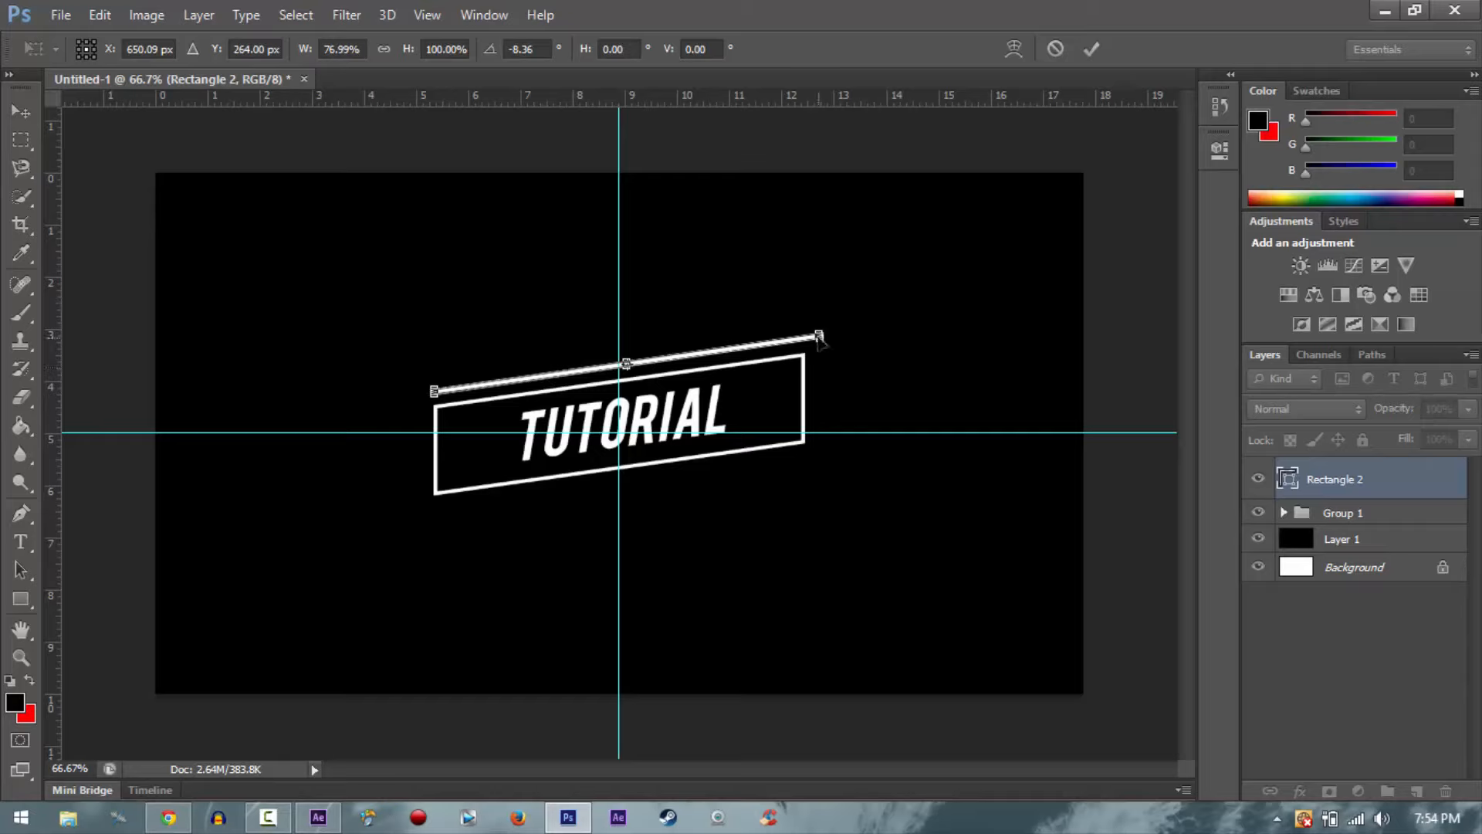
pyautogui.moveTo(819, 337); pyautogui.dragTo(672, 374)
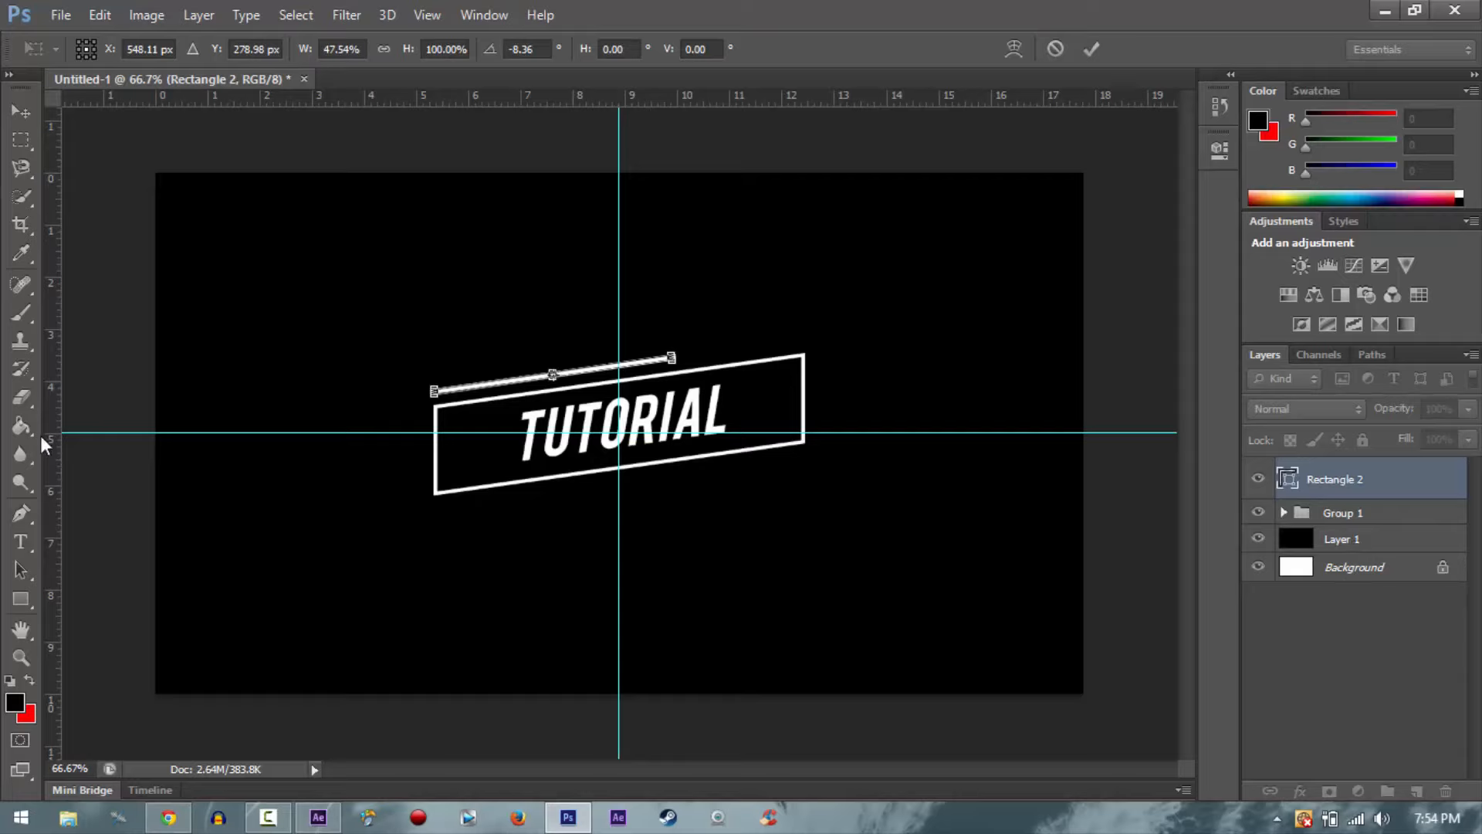
pyautogui.click(1090, 51)
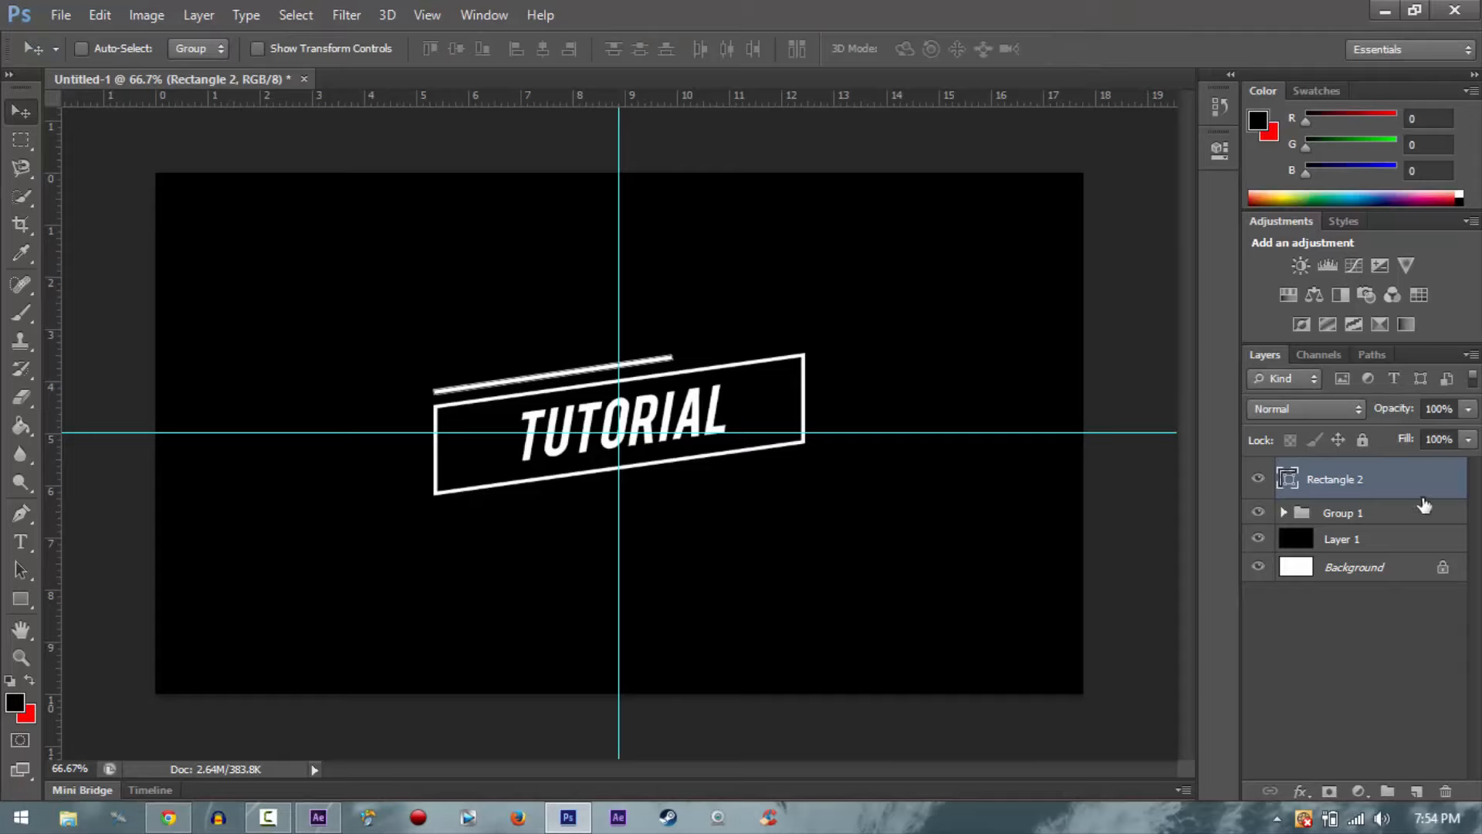
# Step: Duplicate the accent line, place the copy just below the outline ending flush with its right edge, and compare with the reference video in Chrome
pyautogui.hotkey('ctrl', 'j')
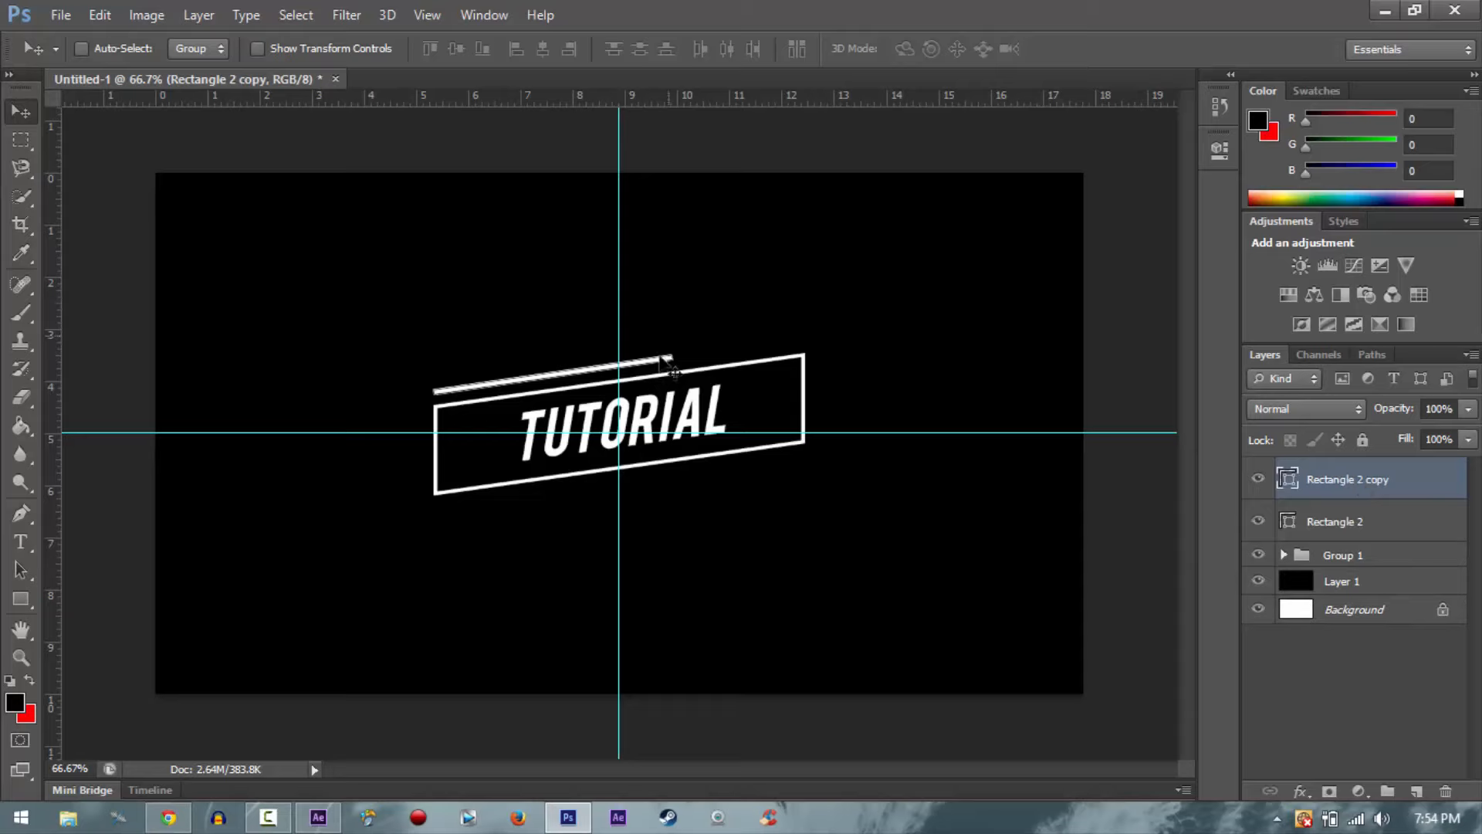
pyautogui.moveTo(668, 368); pyautogui.dragTo(785, 461)
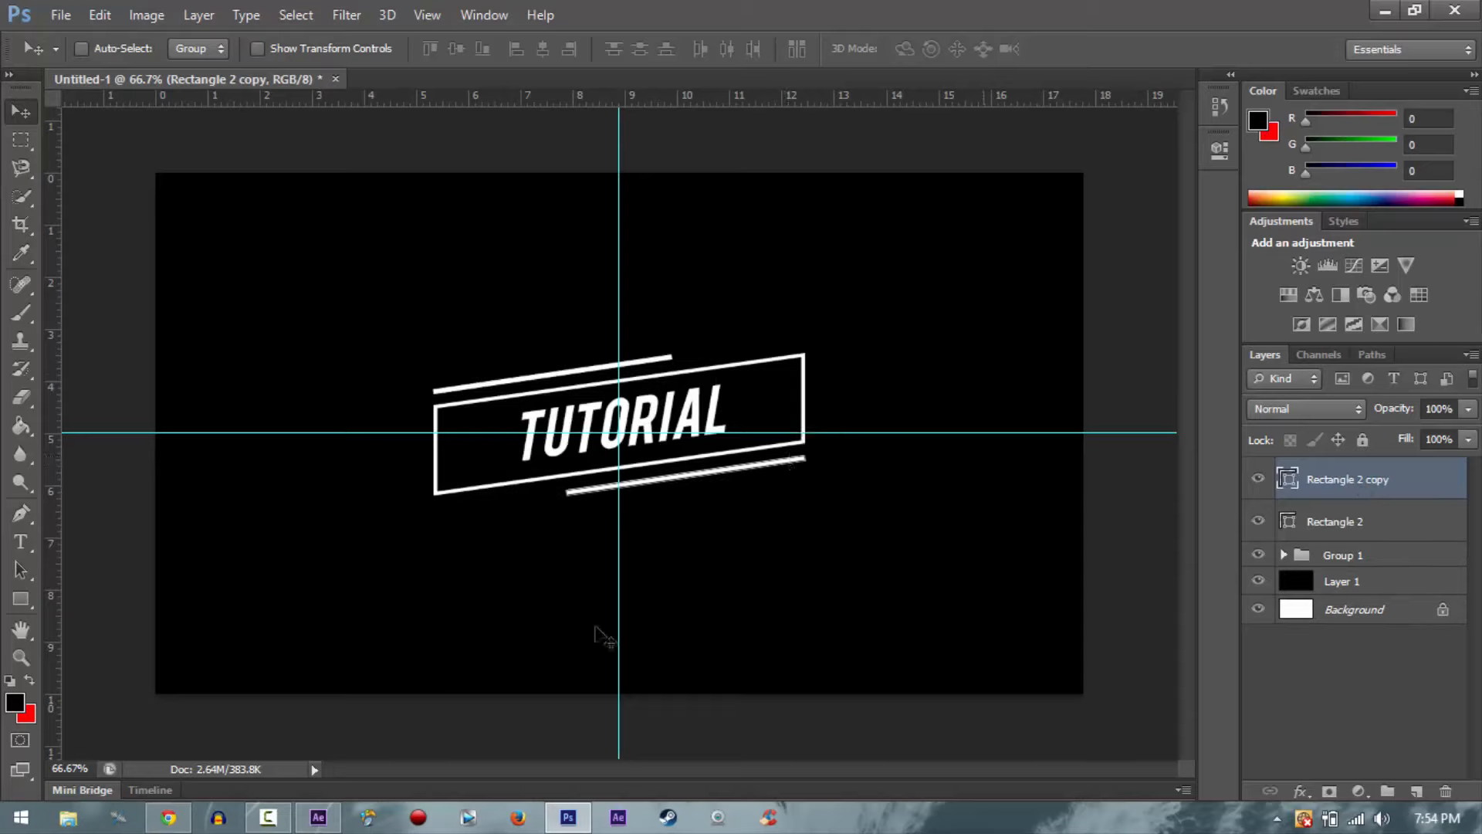
pyautogui.click(168, 818)
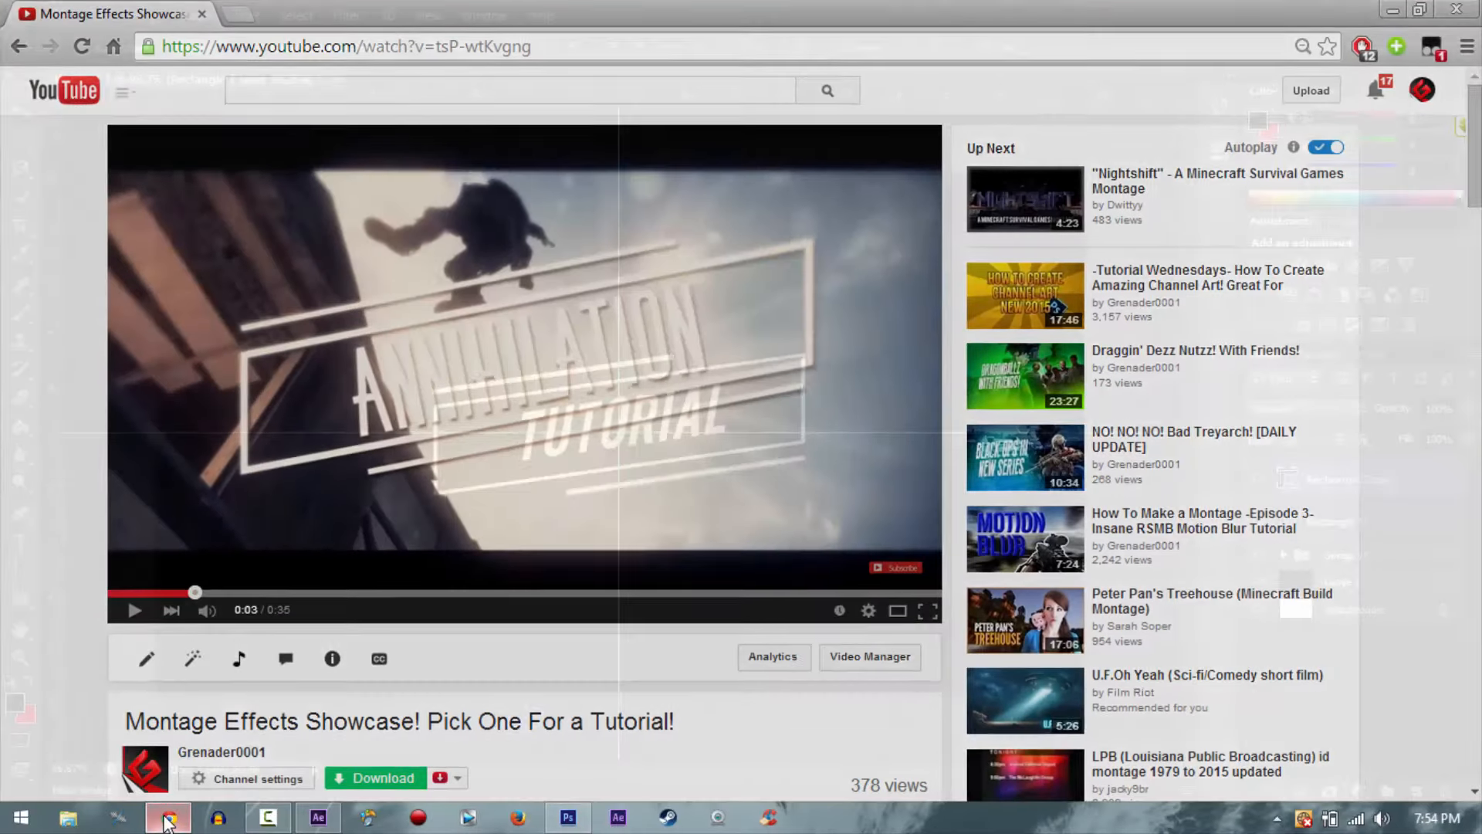
pyautogui.click(168, 818)
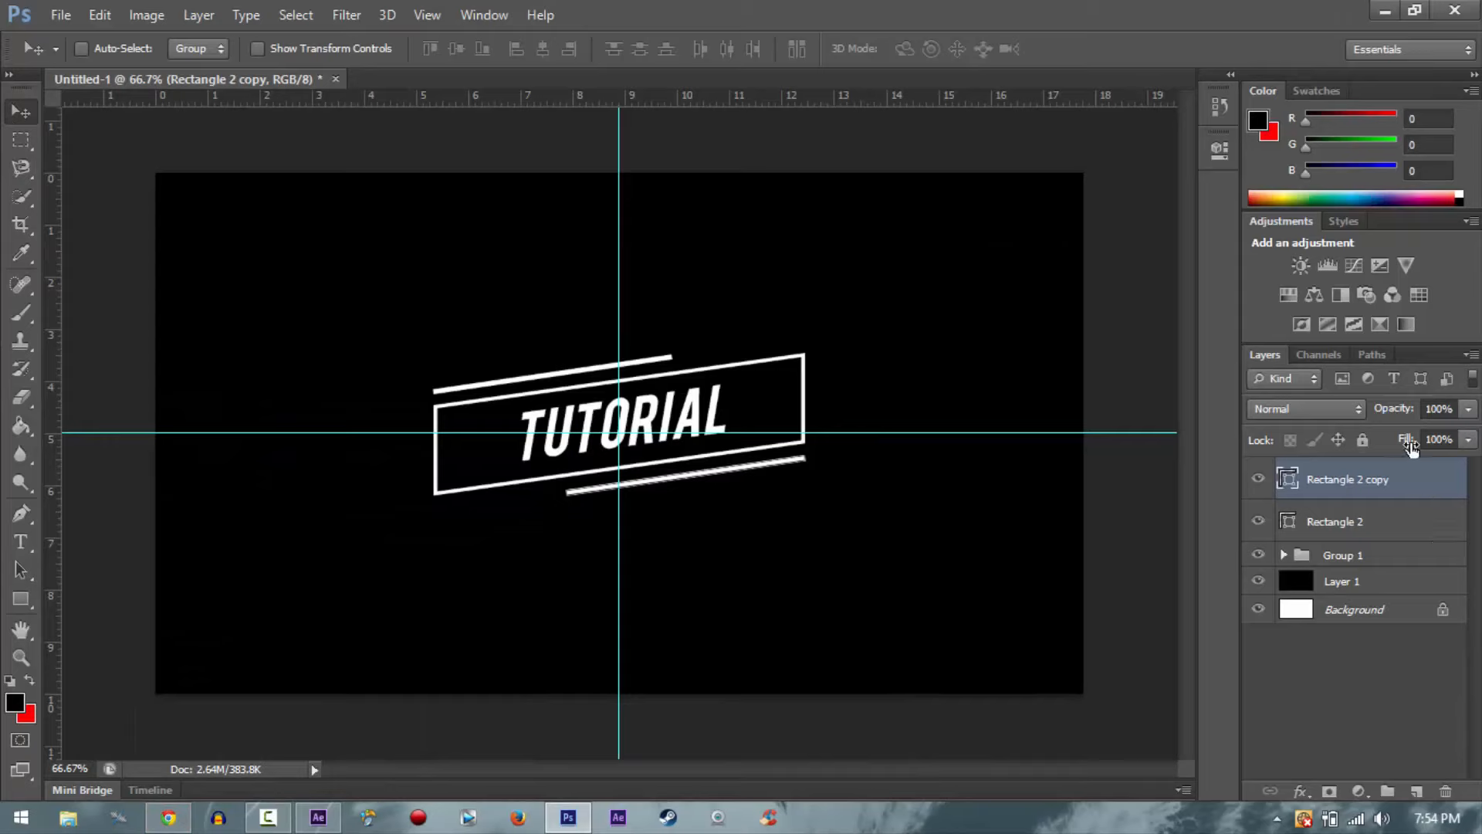
pyautogui.click(1353, 583)
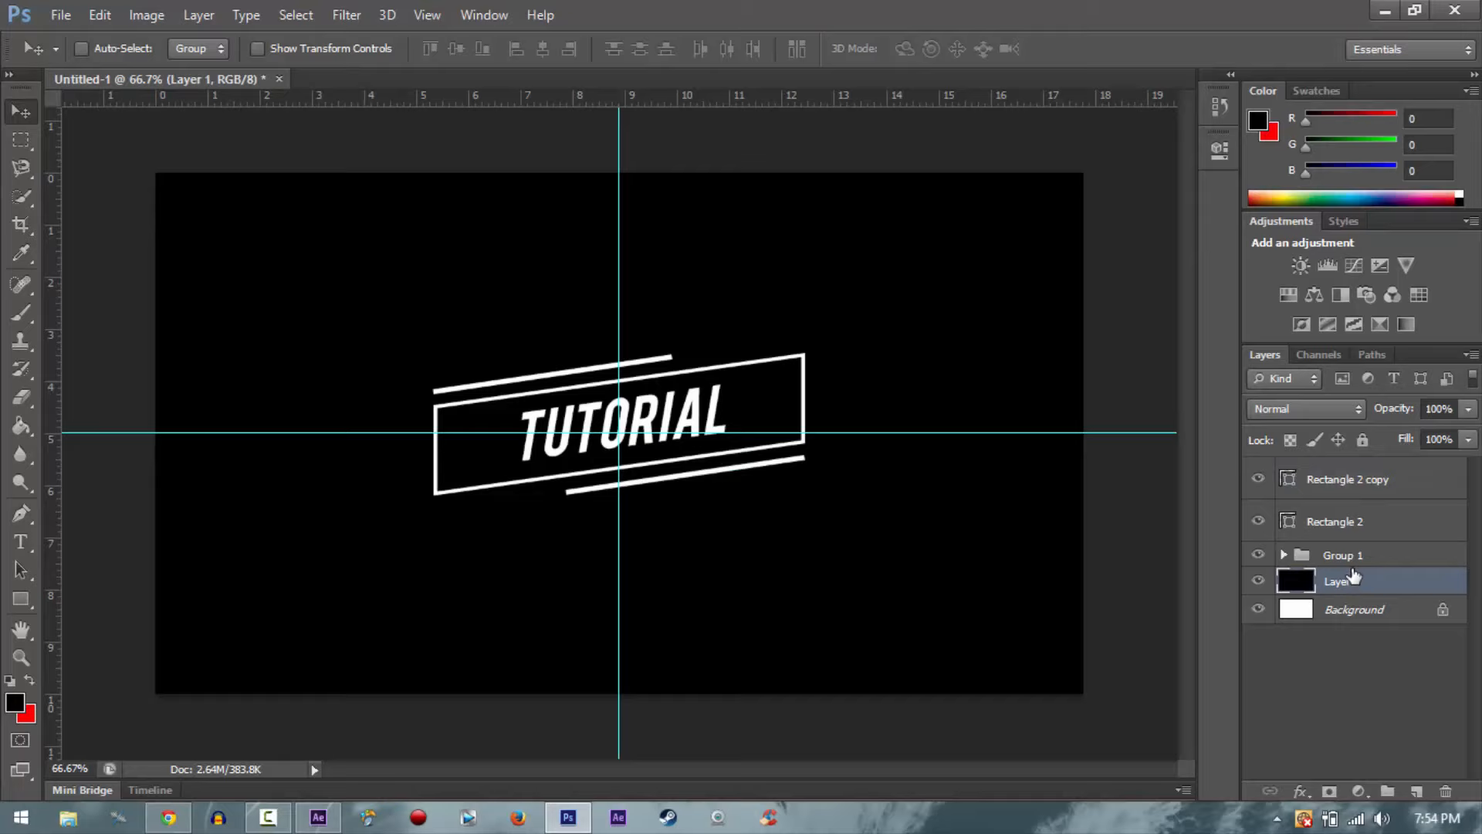
pyautogui.click(1347, 479)
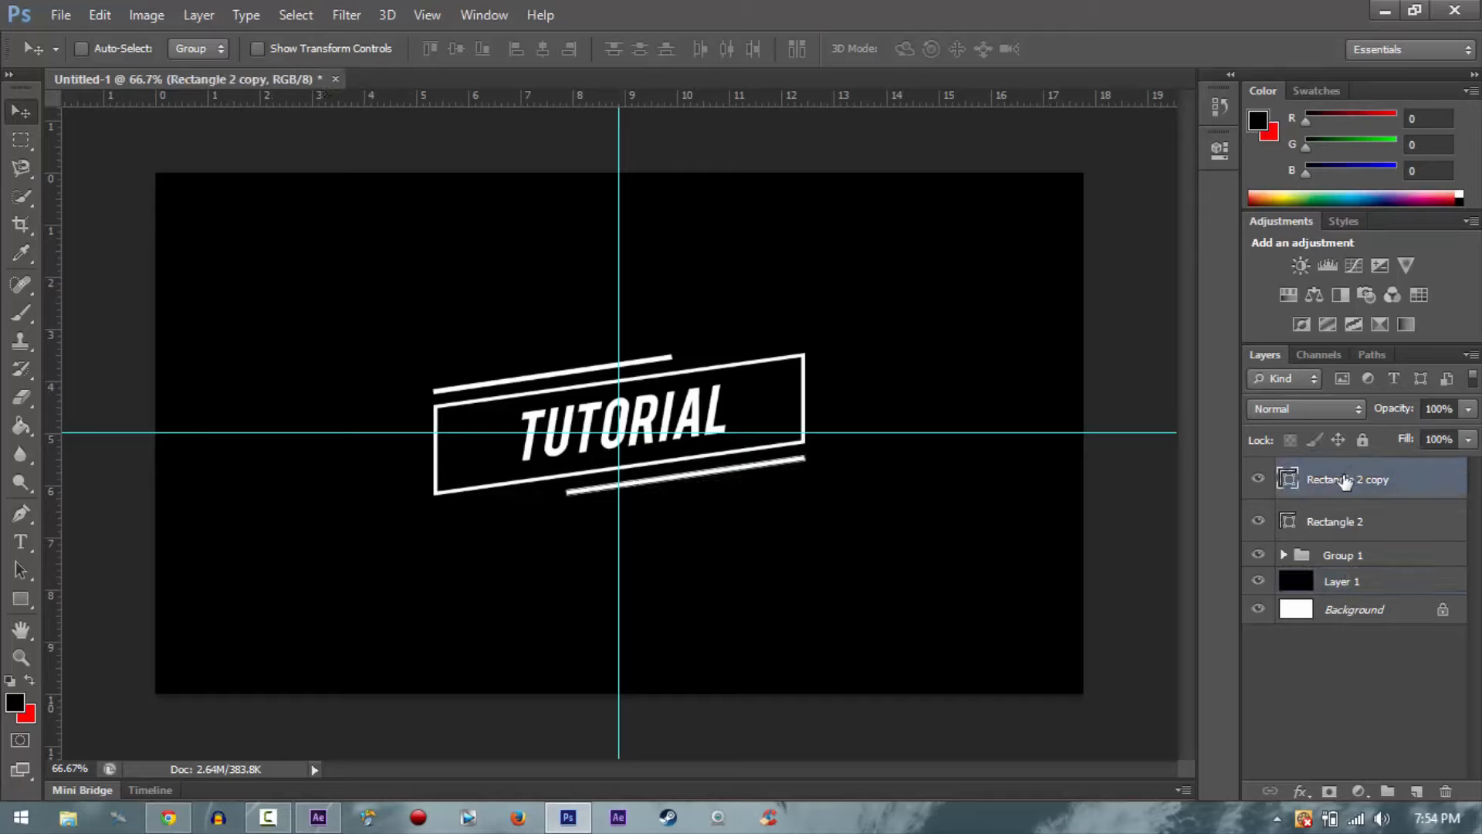
pyautogui.hotkey('ctrl', 'shift', 'alt', 'e')
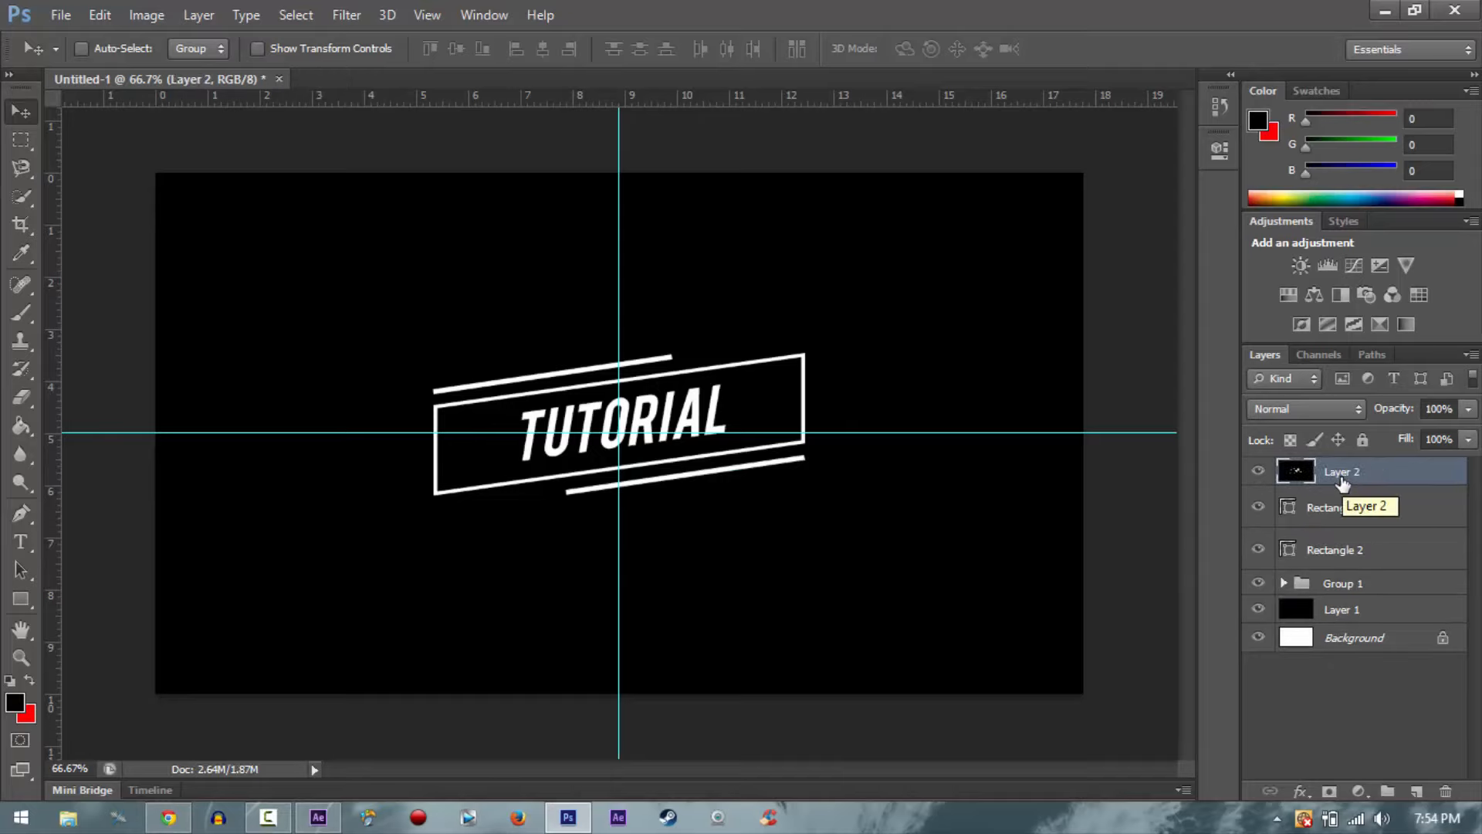
pyautogui.press('Delete')
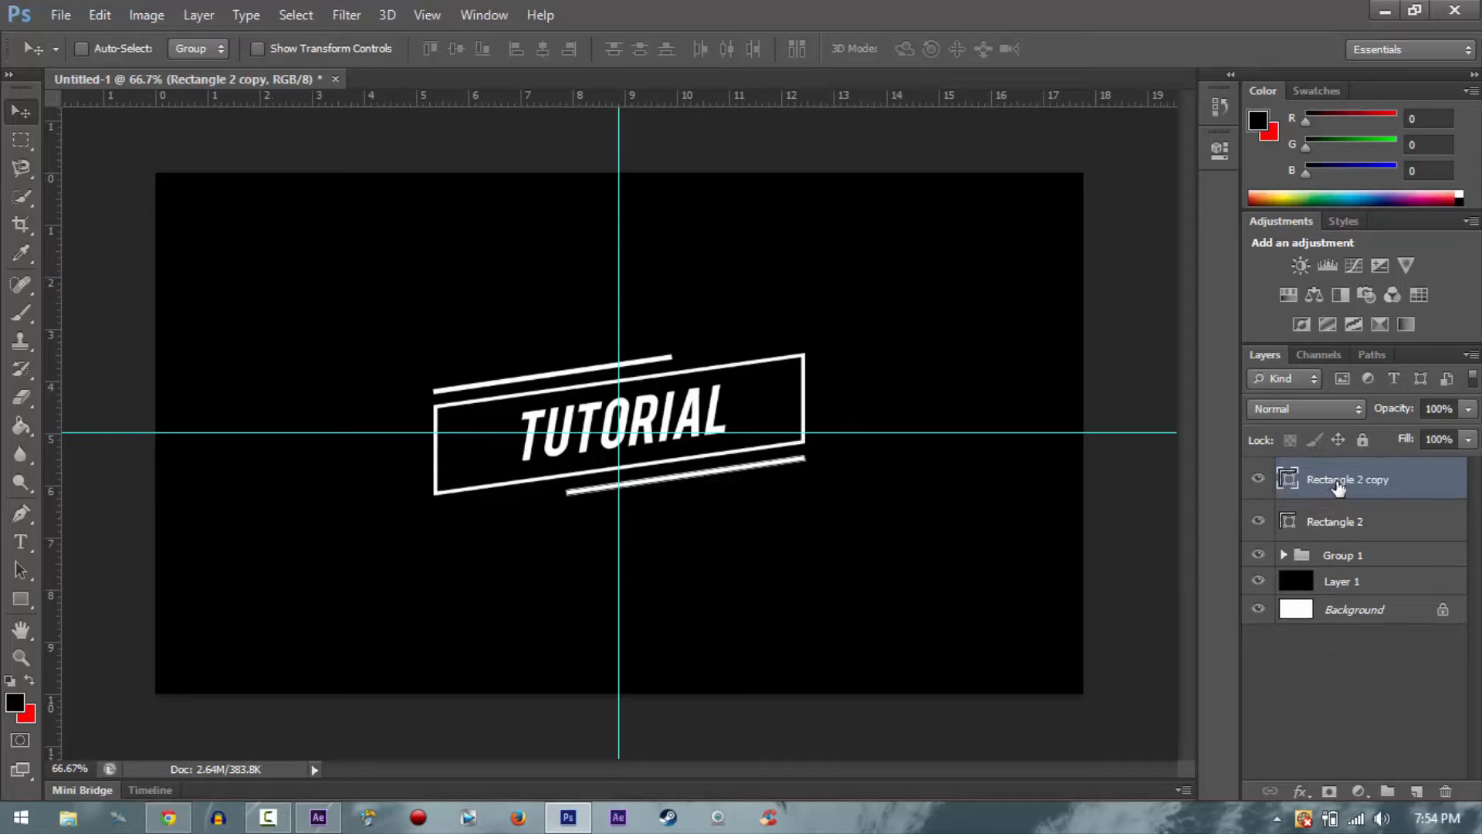
# Step: Hide Layer 1 and Background and stamp the visible title elements onto a new merged layer
pyautogui.click(1259, 581)
pyautogui.click(1258, 609)
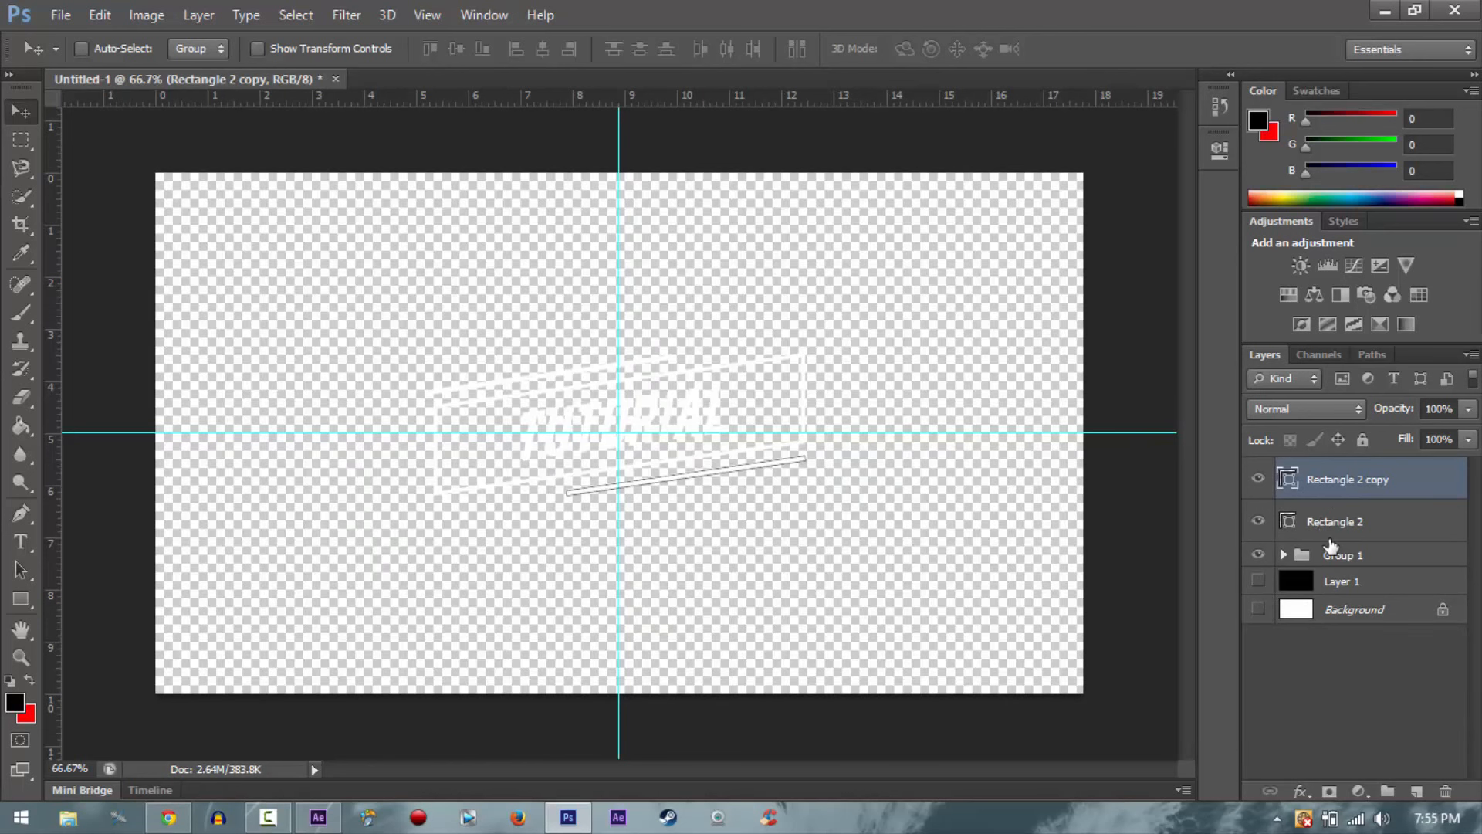
pyautogui.hotkey('ctrl', 'shift', 'alt', 'e')
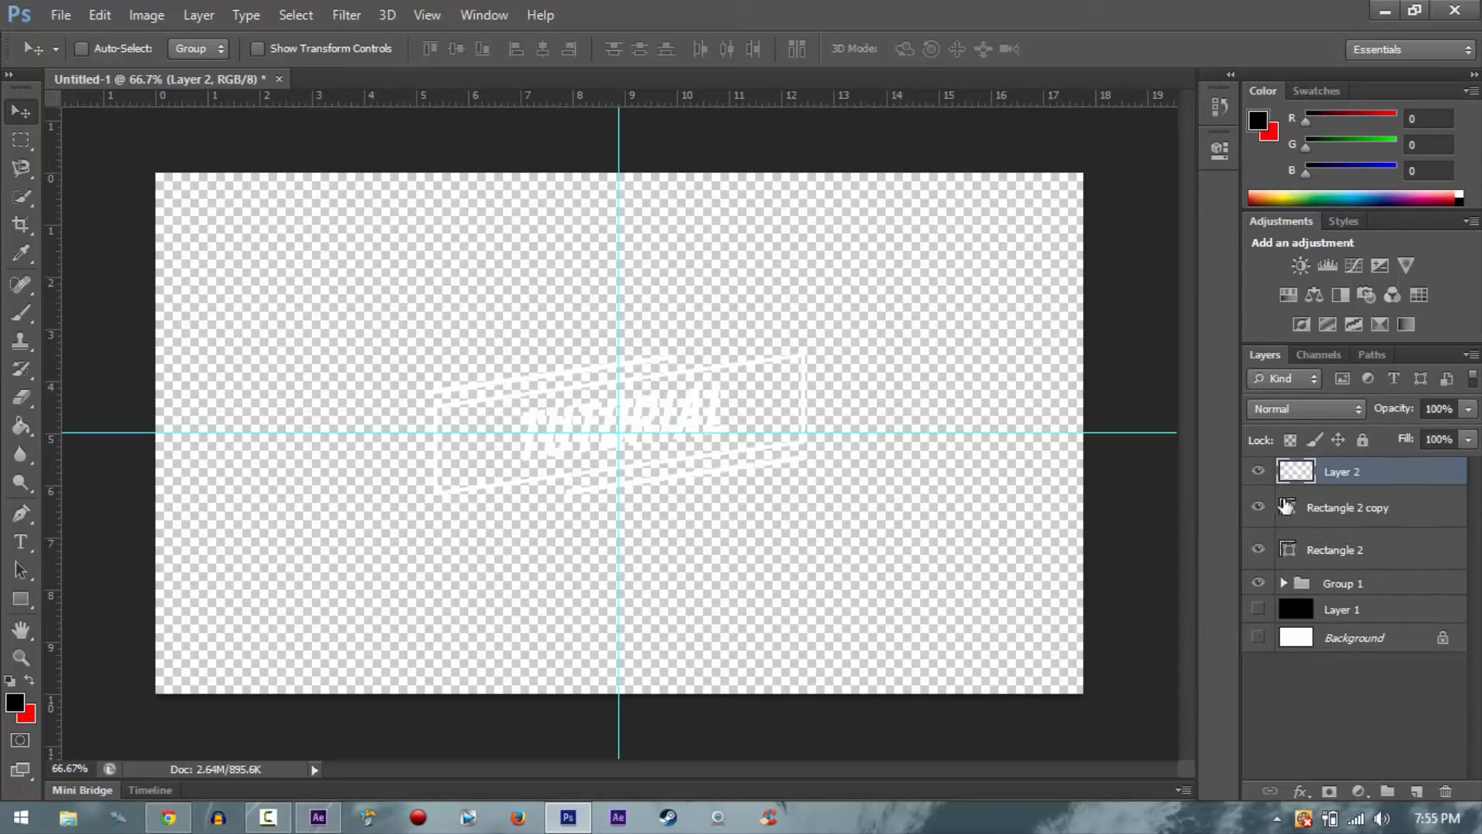
# Step: Show the black Layer 1 again and hide the Rectangle 2 copy, Rectangle 2 and Group 1 layers
pyautogui.click(1258, 609)
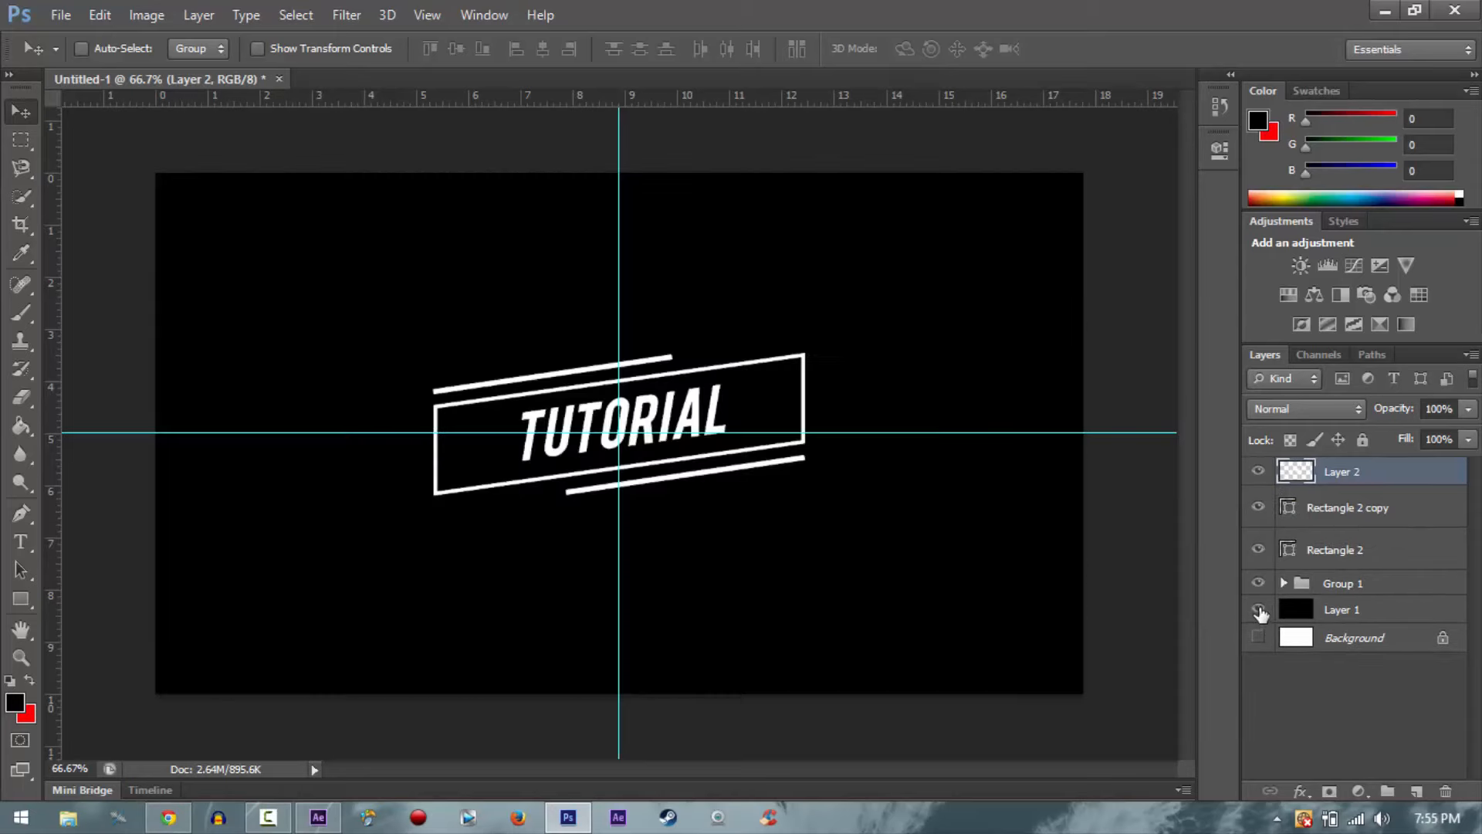
pyautogui.click(1260, 506)
pyautogui.click(1264, 549)
pyautogui.click(1259, 583)
# Step: Enlarge the merged title on Layer 2 to about 1.5 times its size with Free Transform and recentre it on the guides
pyautogui.hotkey('ctrl', 't')
pyautogui.moveTo(794, 358); pyautogui.dragTo(980, 265)
pyautogui.moveTo(830, 339); pyautogui.dragTo(757, 400)
pyautogui.press('Return')
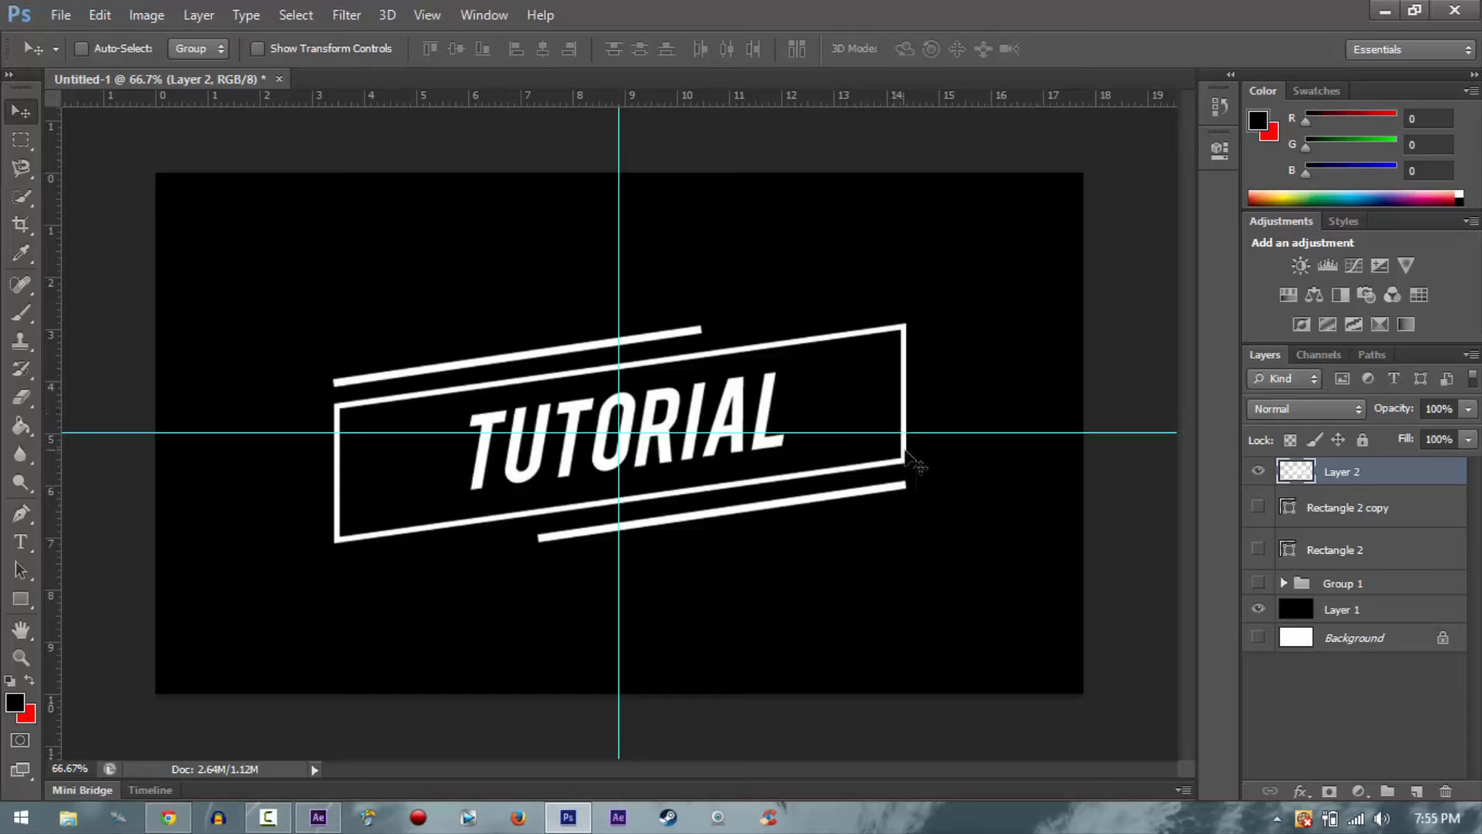
# Step: Hide the black Layer 1 and save the transparent title to the Desktop as a PNG named rectangleeeee
pyautogui.click(1259, 472)
pyautogui.click(1259, 471)
pyautogui.click(1259, 609)
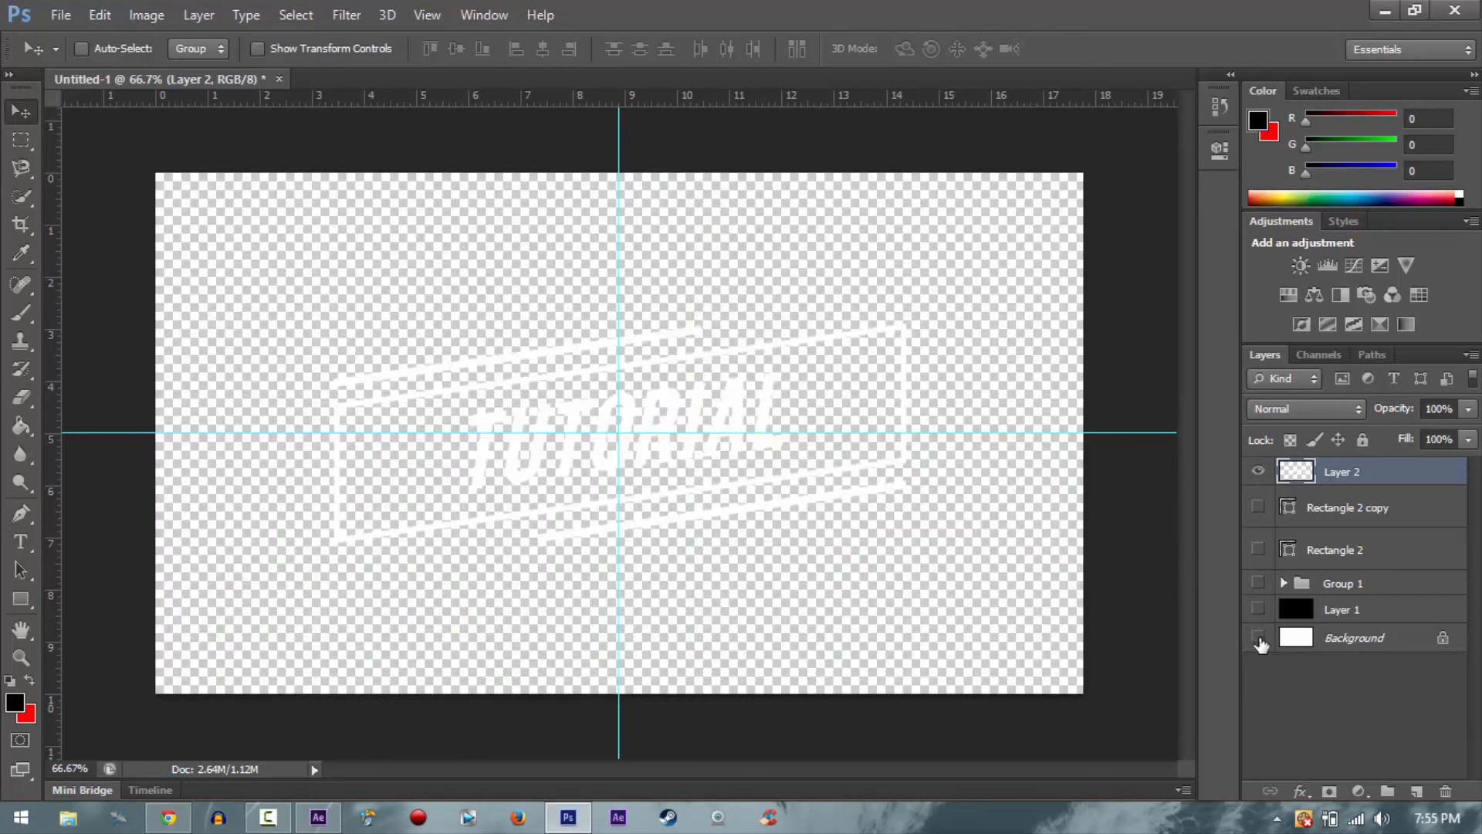
pyautogui.click(62, 14)
pyautogui.click(105, 276)
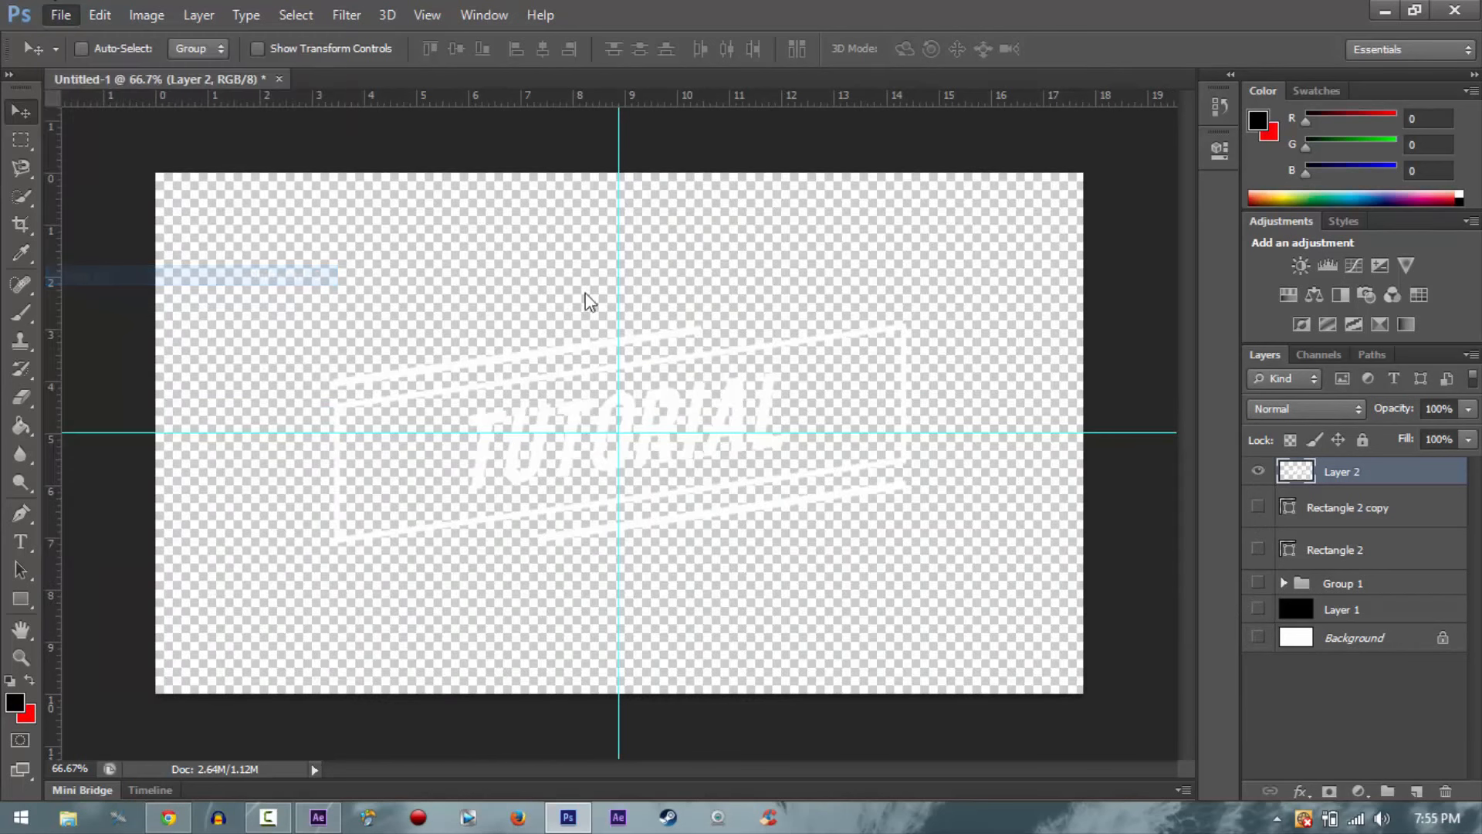
pyautogui.click(758, 462)
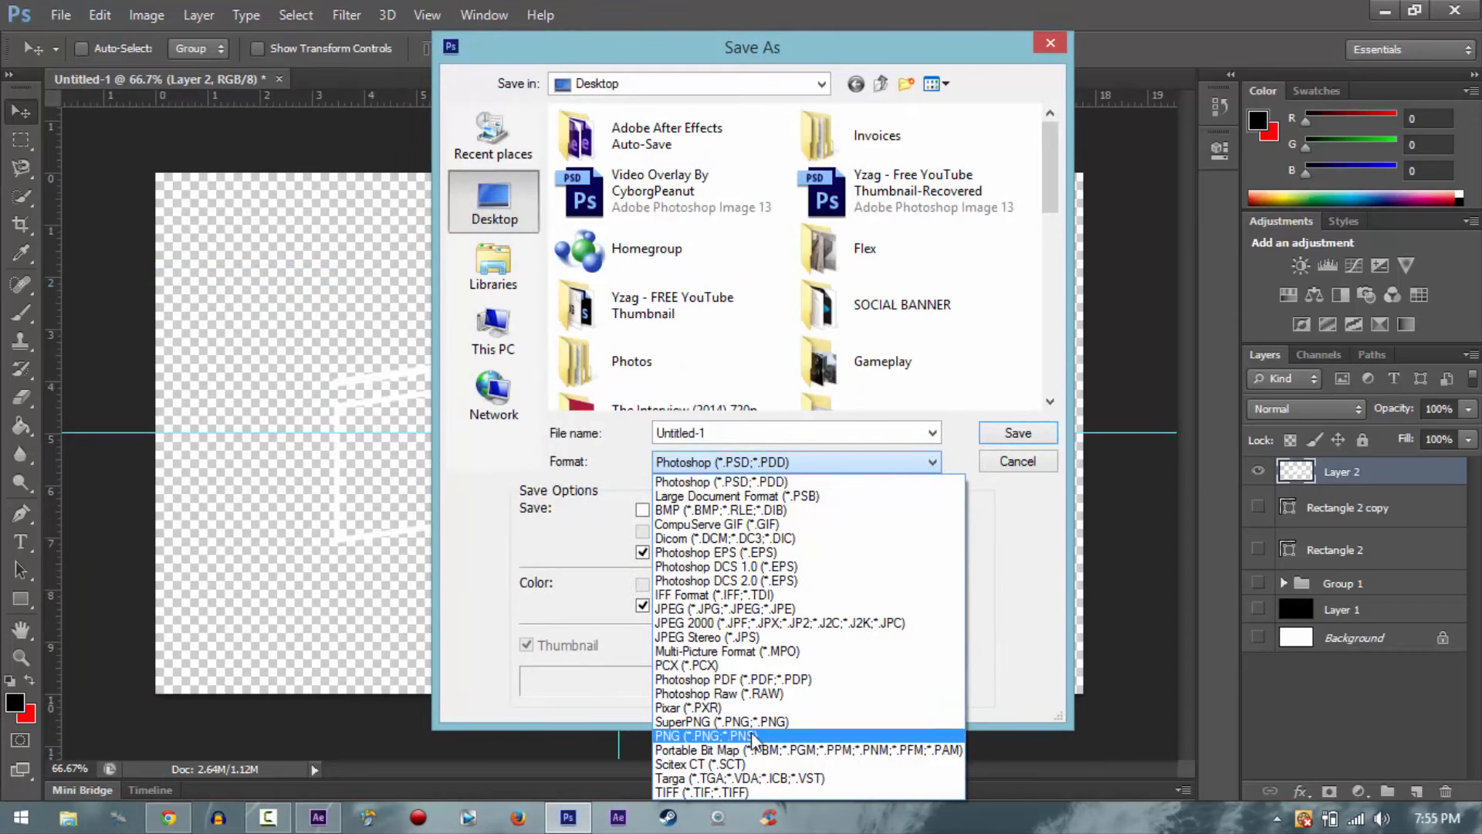
pyautogui.click(752, 735)
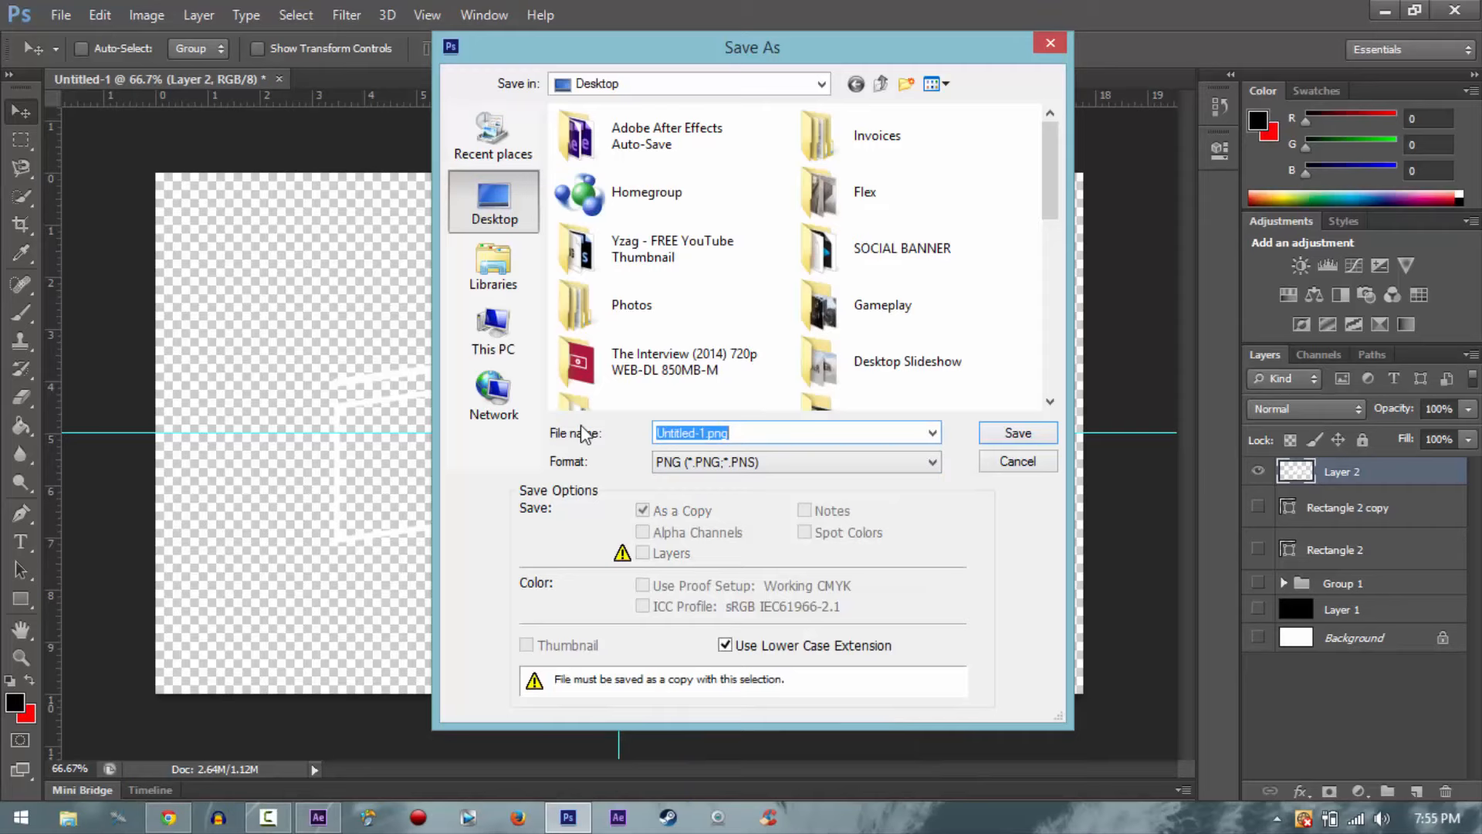
pyautogui.write('rectangleeeee')
pyautogui.press('Return')
pyautogui.press('Return')
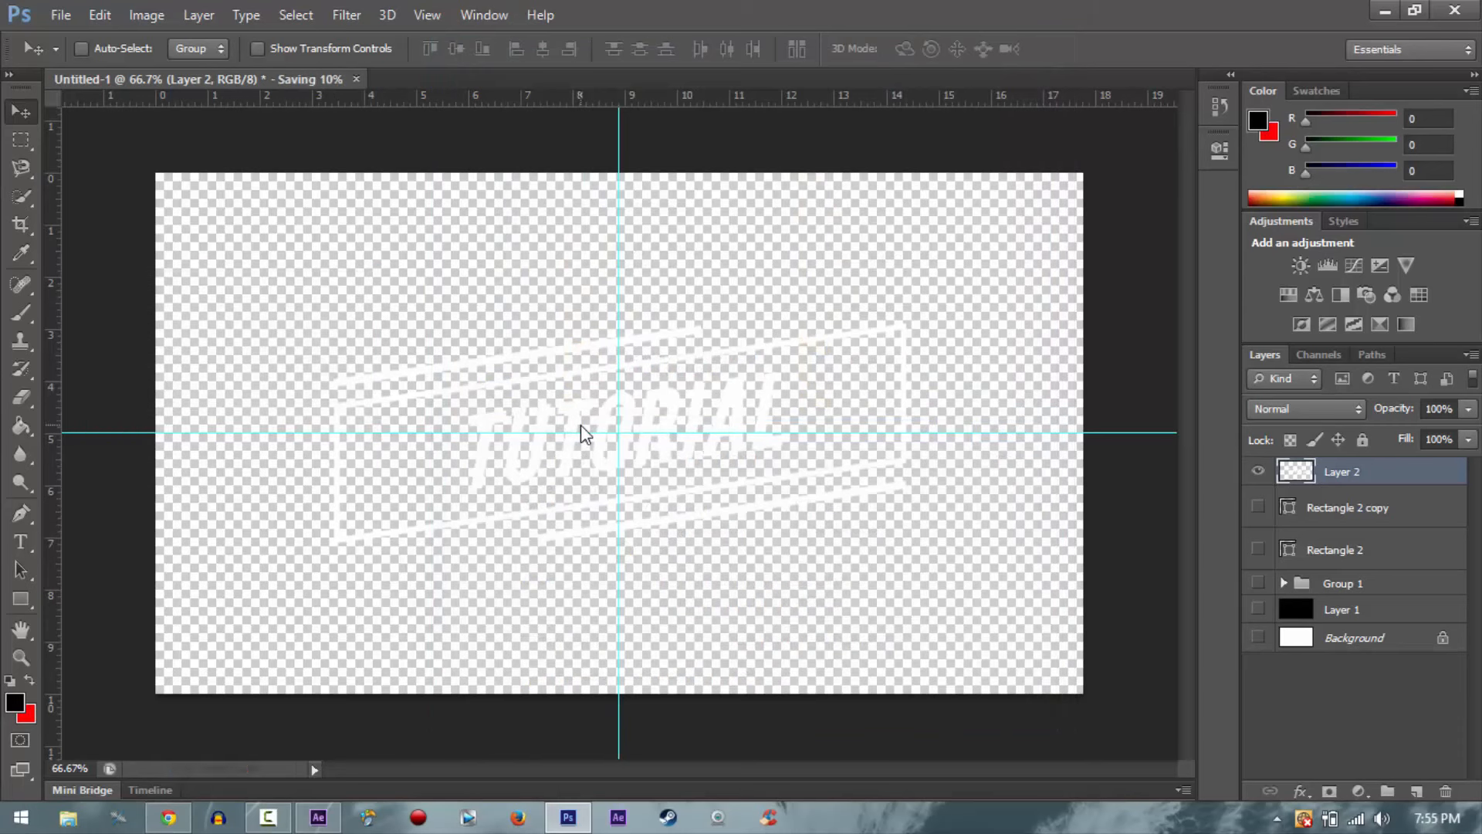
# Step: Minimise Photoshop to locate the saved PNG on the desktop, and switch to Adobe After Effects
pyautogui.click(1379, 10)
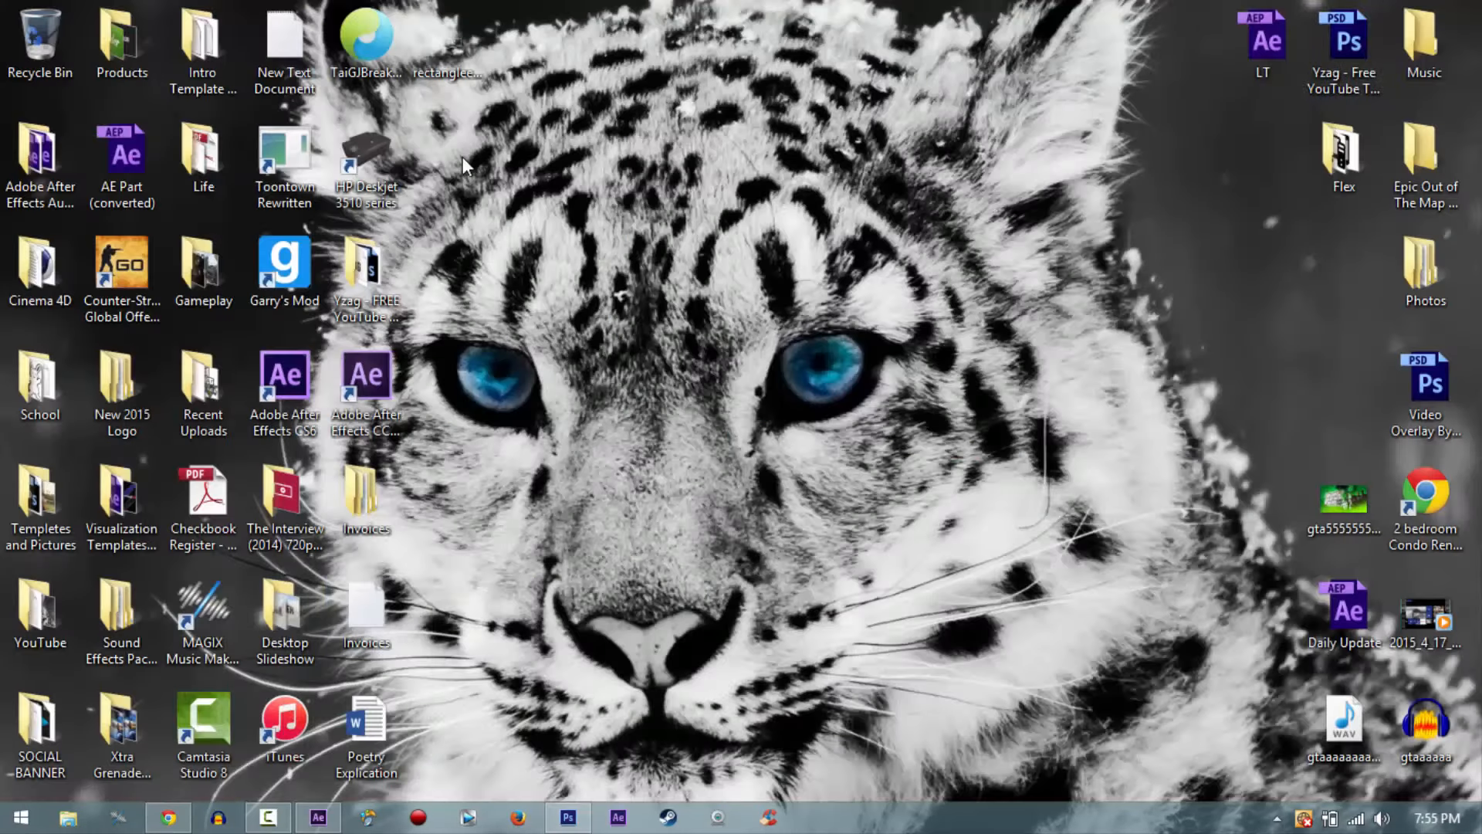
pyautogui.moveTo(664, 304); pyautogui.dragTo(515, 120)
pyautogui.moveTo(461, 48); pyautogui.dragTo(457, 53)
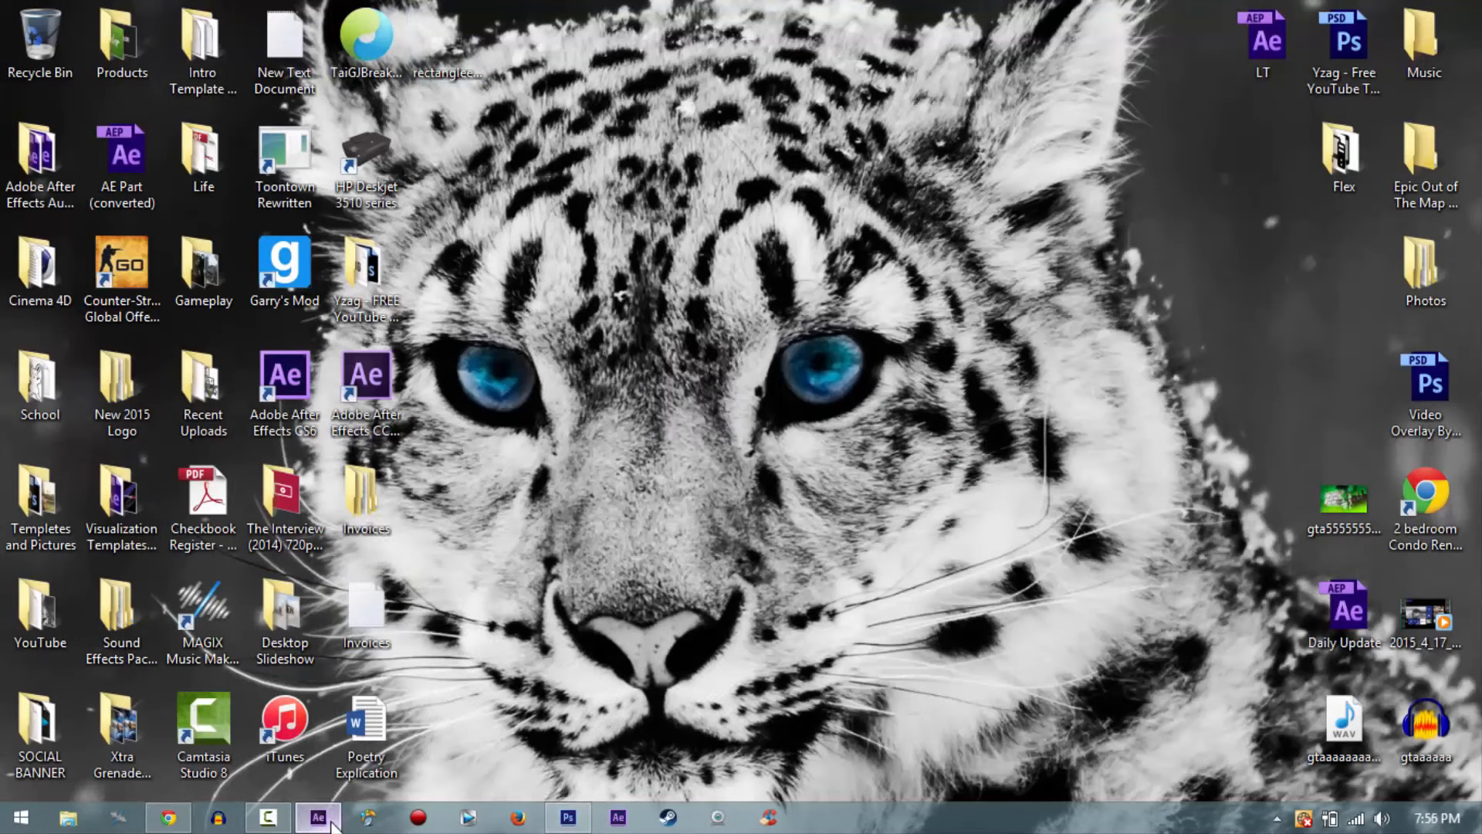
pyautogui.click(330, 823)
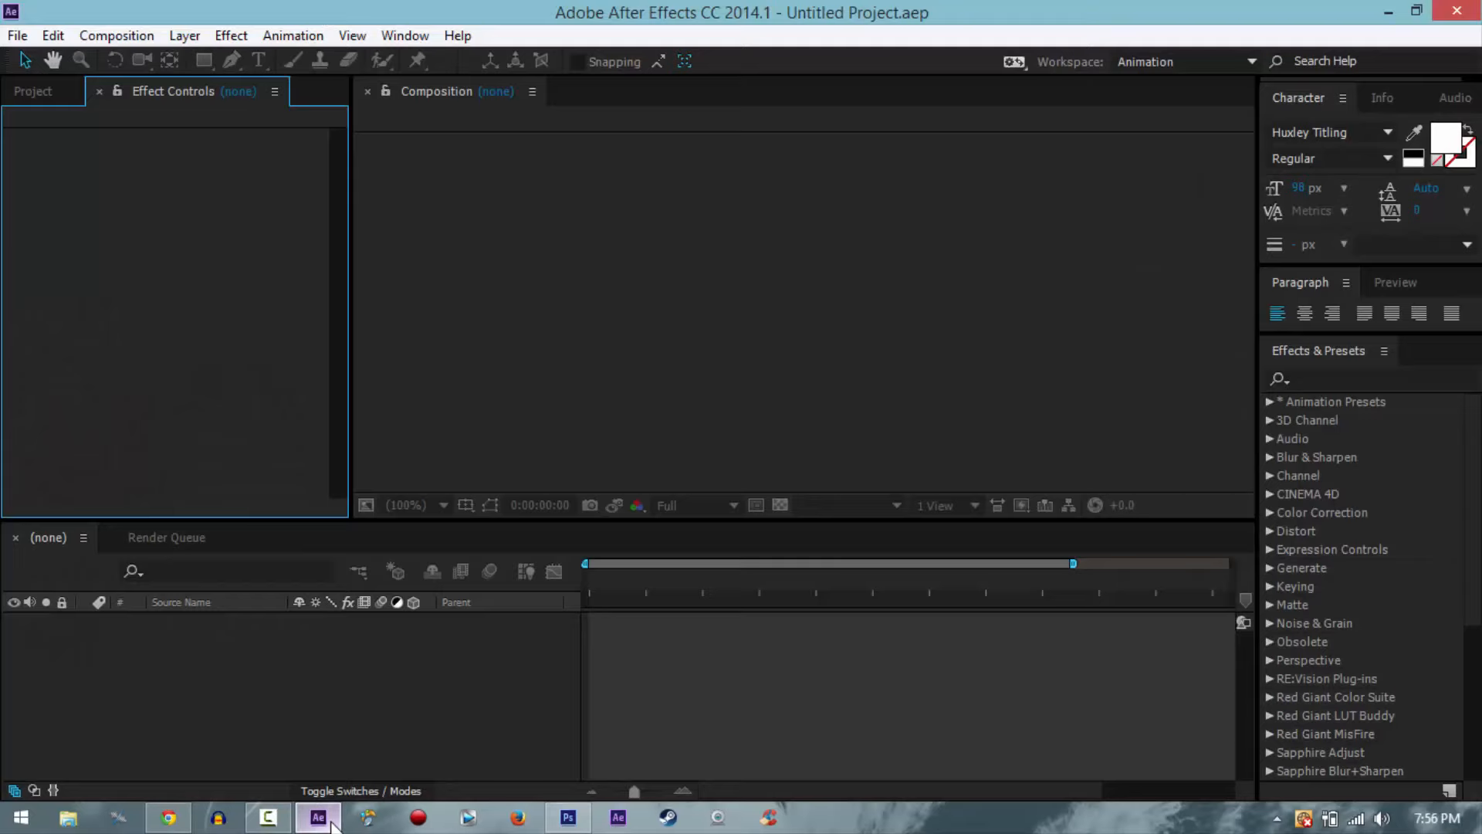
# Step: Create a new composition named COMPYYY, keeping the offered size, frame rate and duration
pyautogui.click(17, 35)
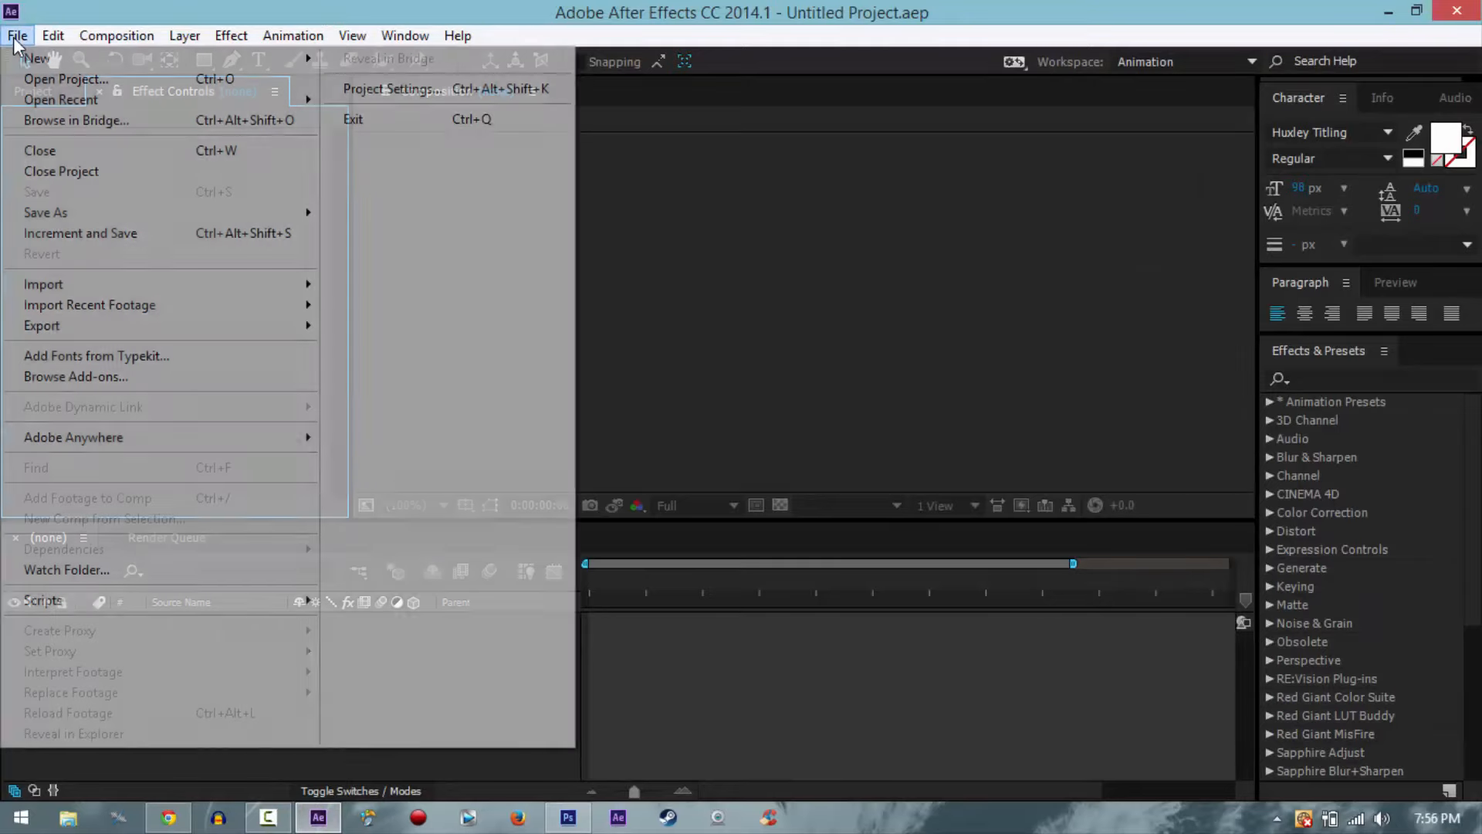
pyautogui.moveTo(160, 39)
pyautogui.click(487, 9)
pyautogui.click(44, 83)
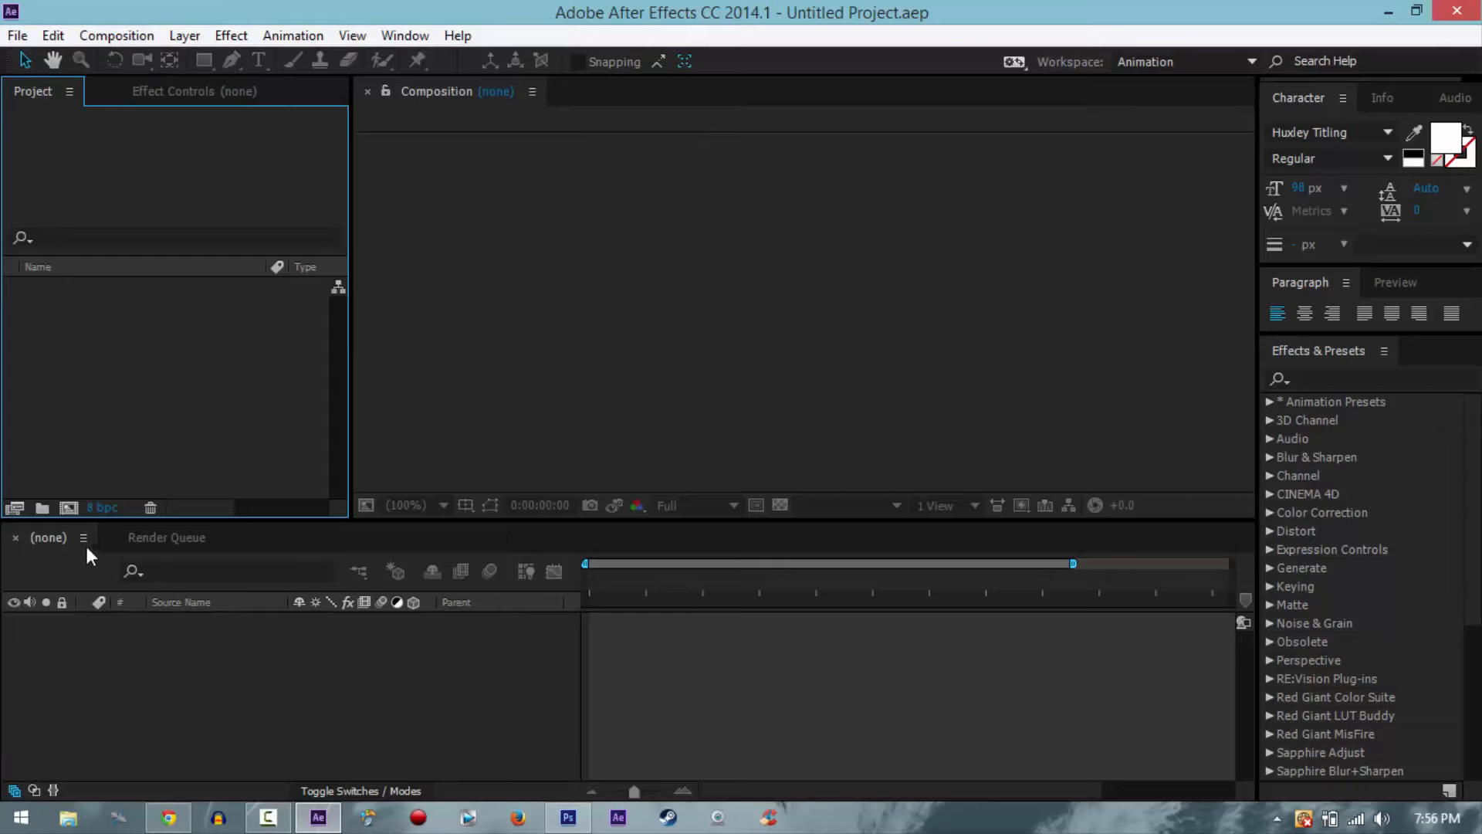
pyautogui.click(71, 510)
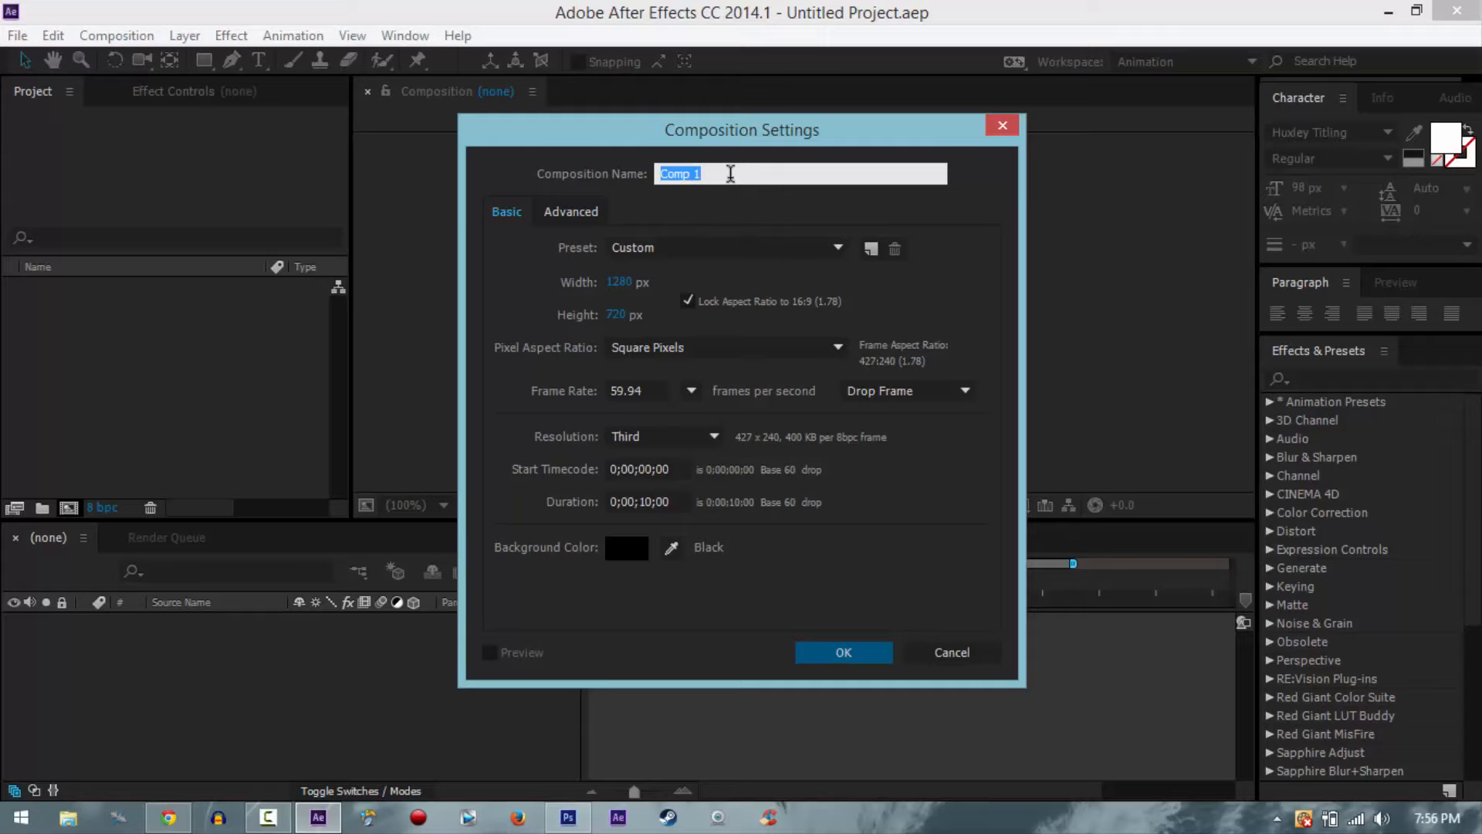
pyautogui.write('co')
pyautogui.click(827, 653)
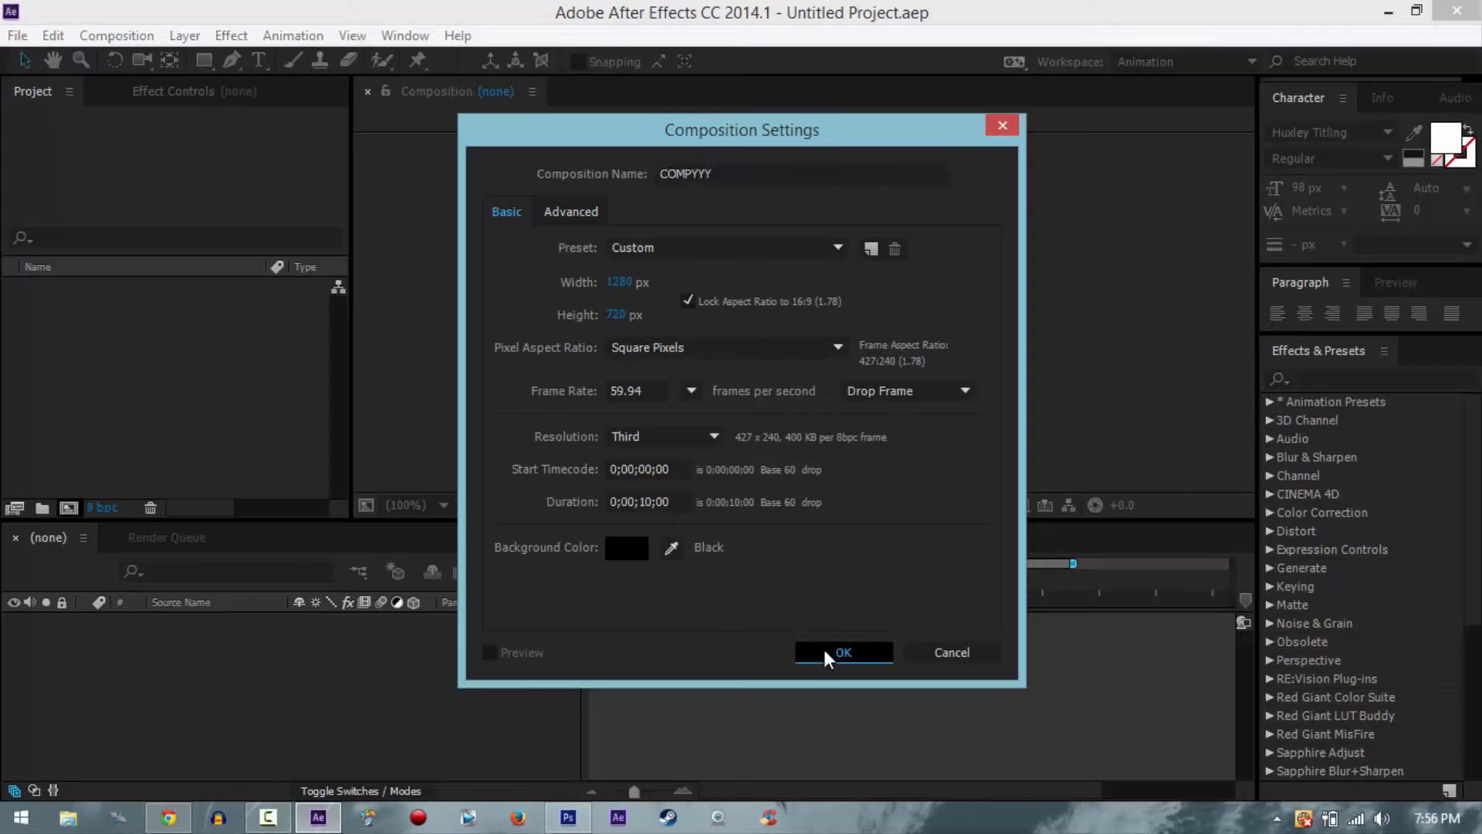
# Step: Check the frame size and frame rate in the file properties of 2014_12_22_15_8_11 in the desktop Gameplay folder
pyautogui.click(1390, 11)
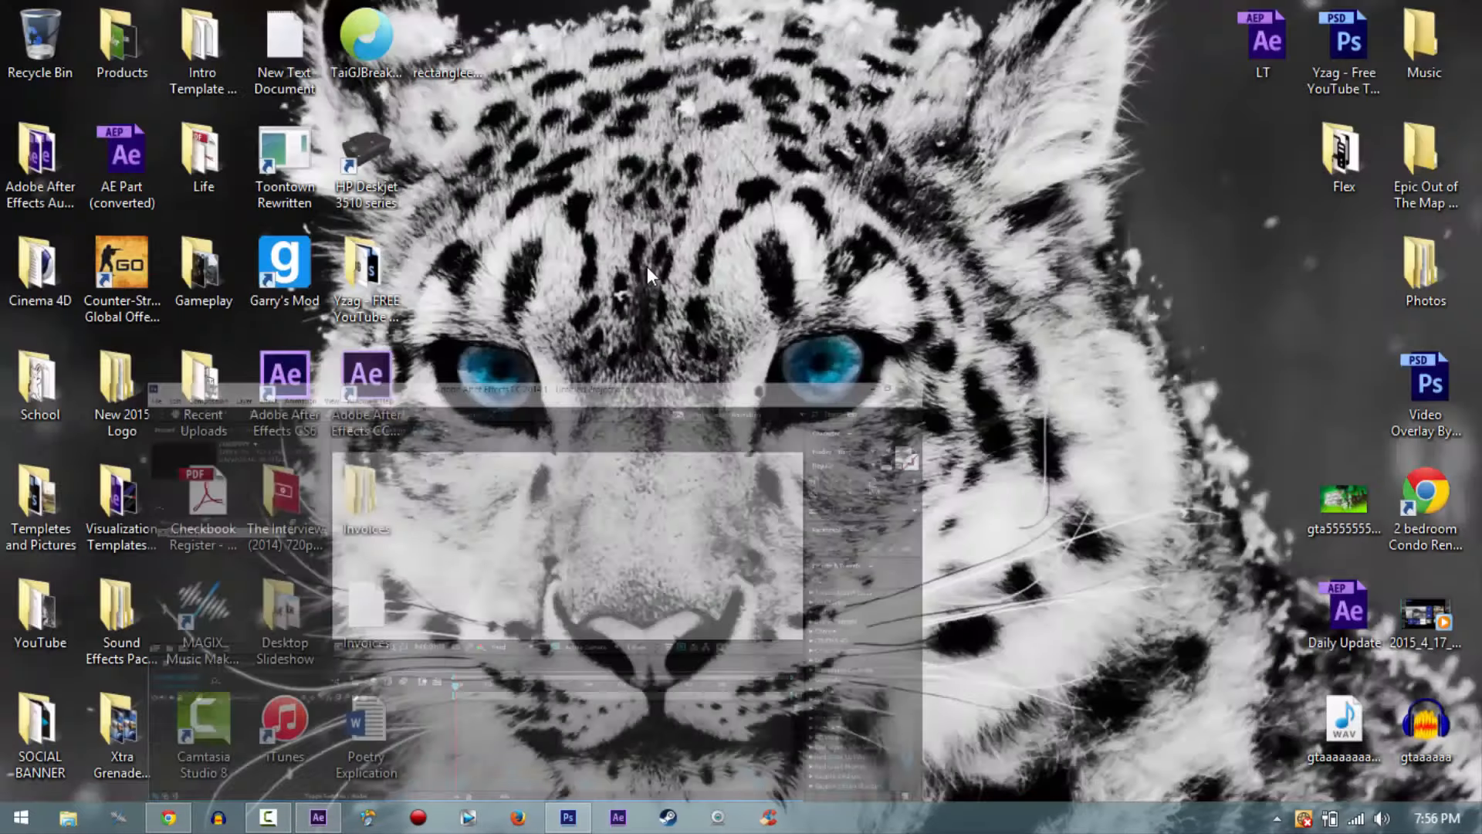
pyautogui.doubleClick(225, 275)
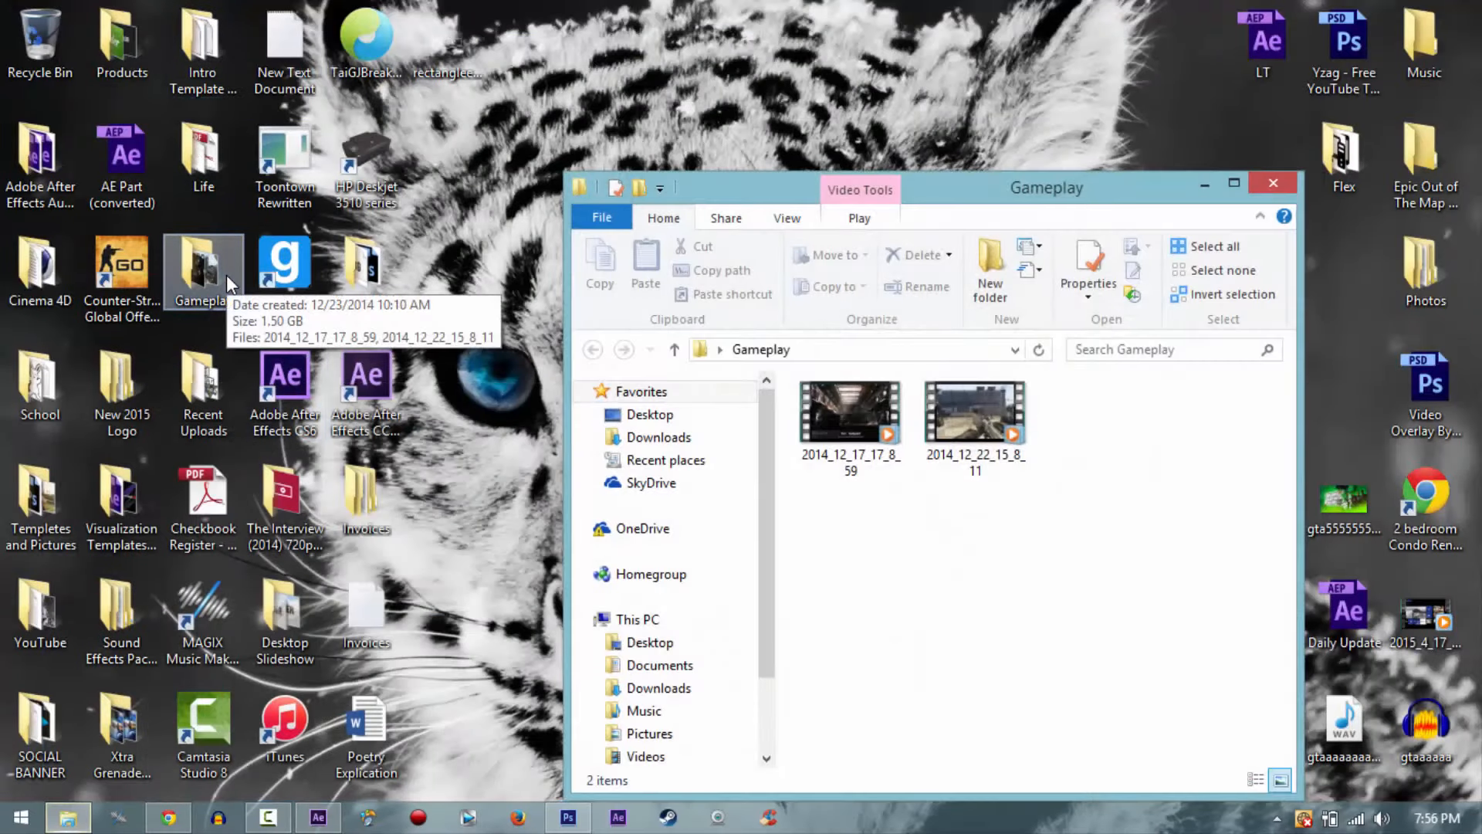
pyautogui.click(965, 428)
pyautogui.rightClick(964, 428)
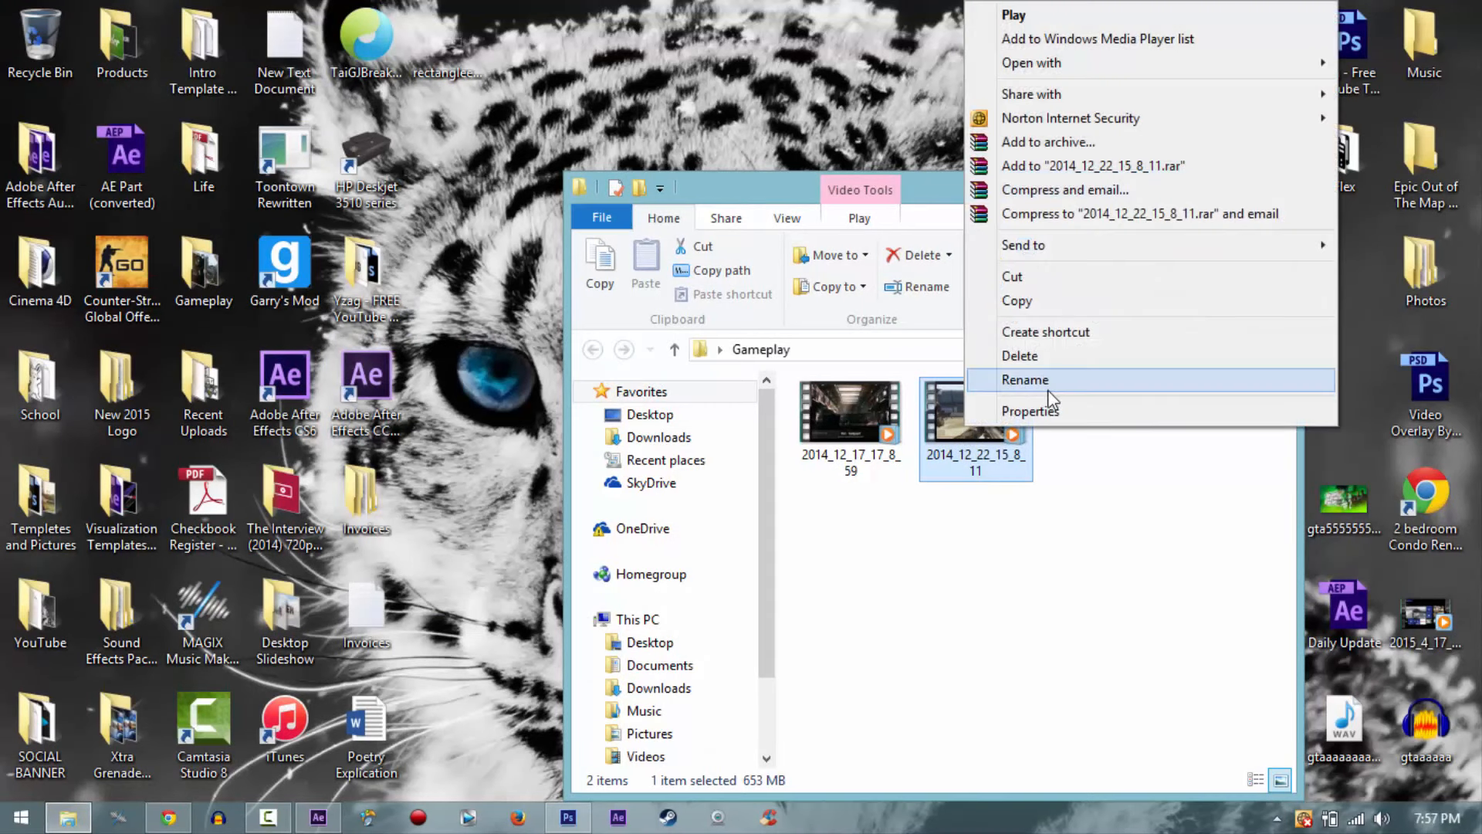
pyautogui.click(1063, 421)
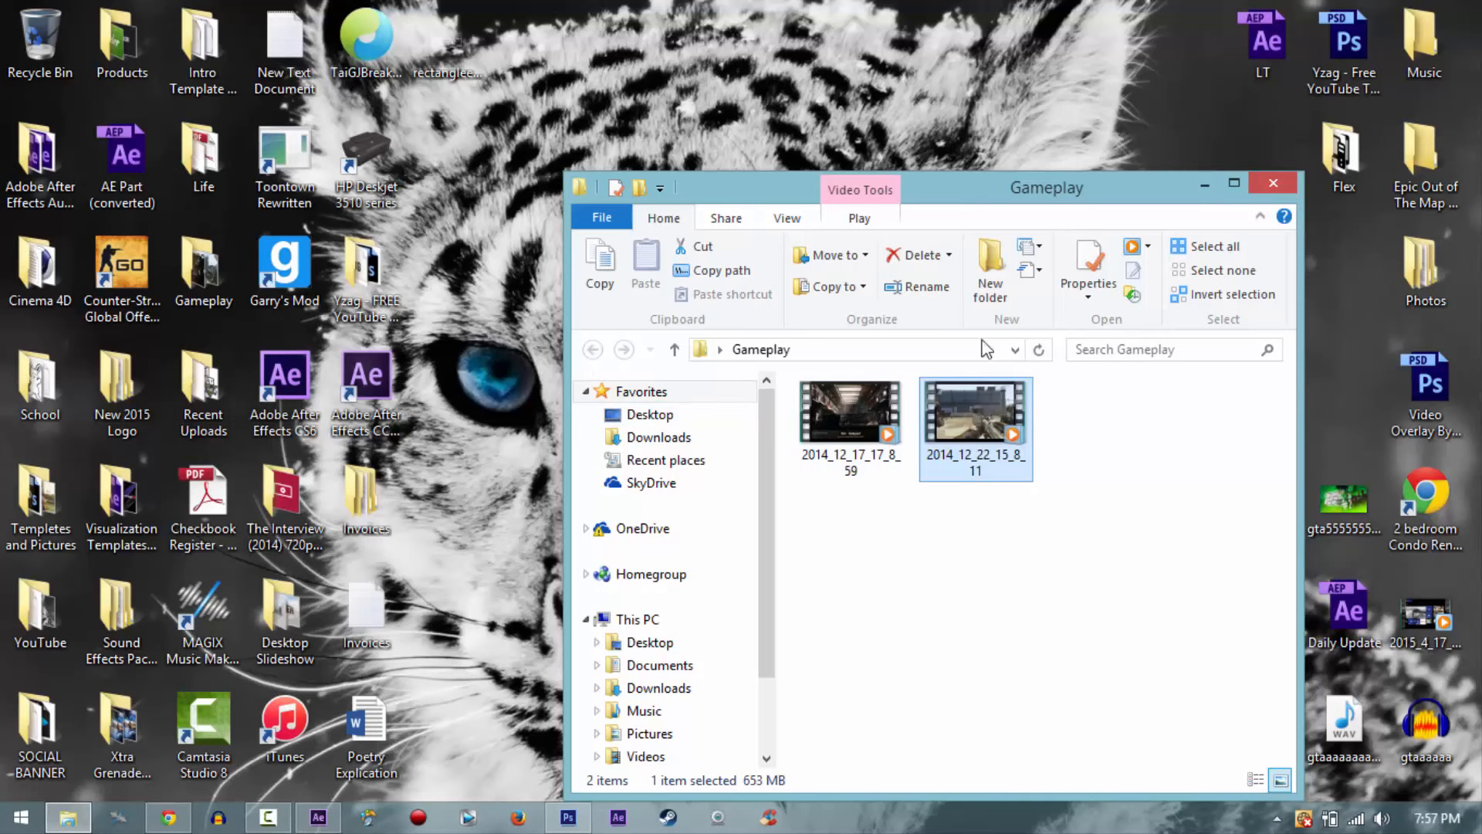
pyautogui.moveTo(1035, 190); pyautogui.dragTo(913, 142)
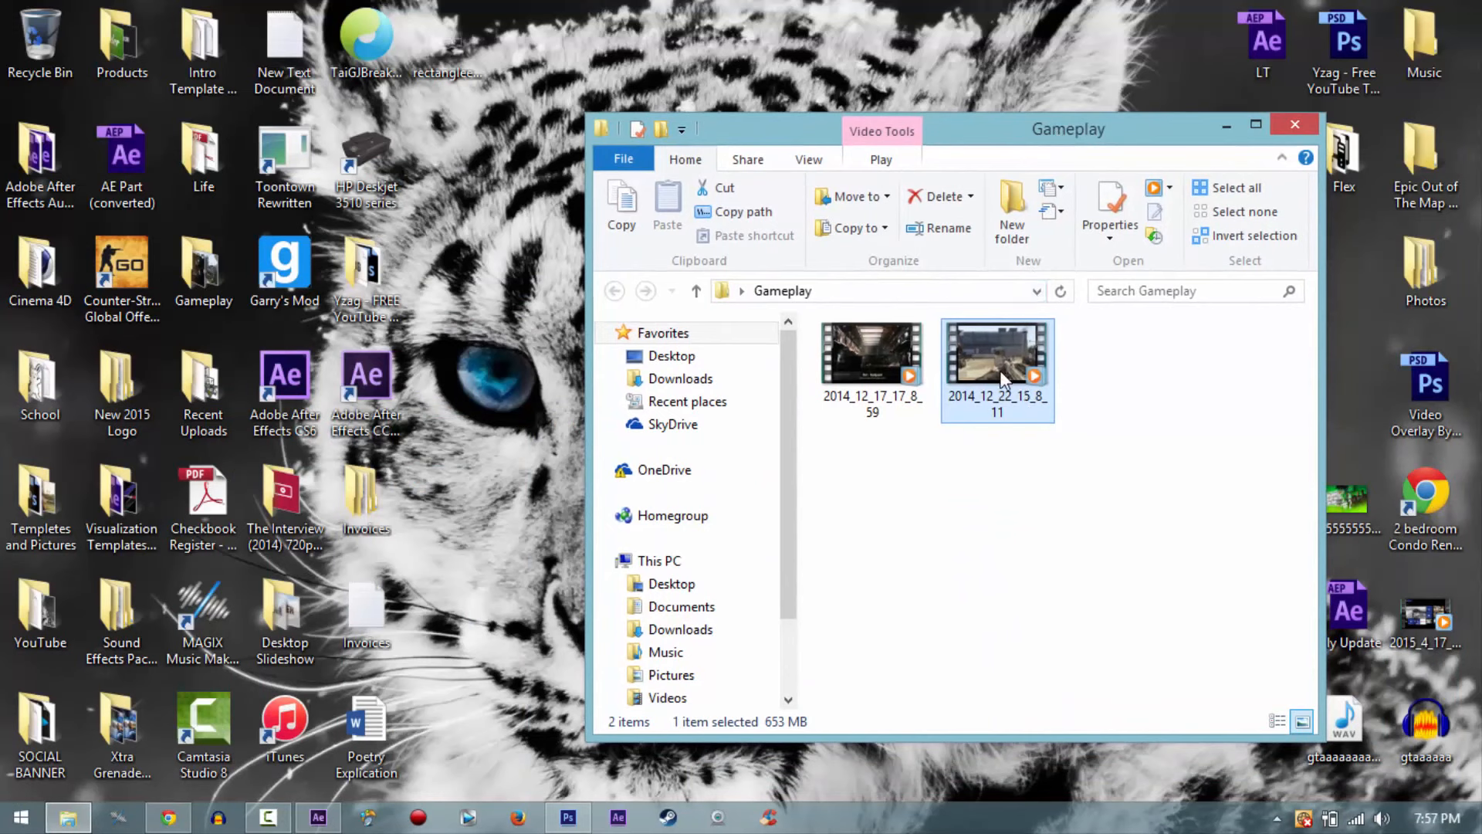
pyautogui.click(533, 428)
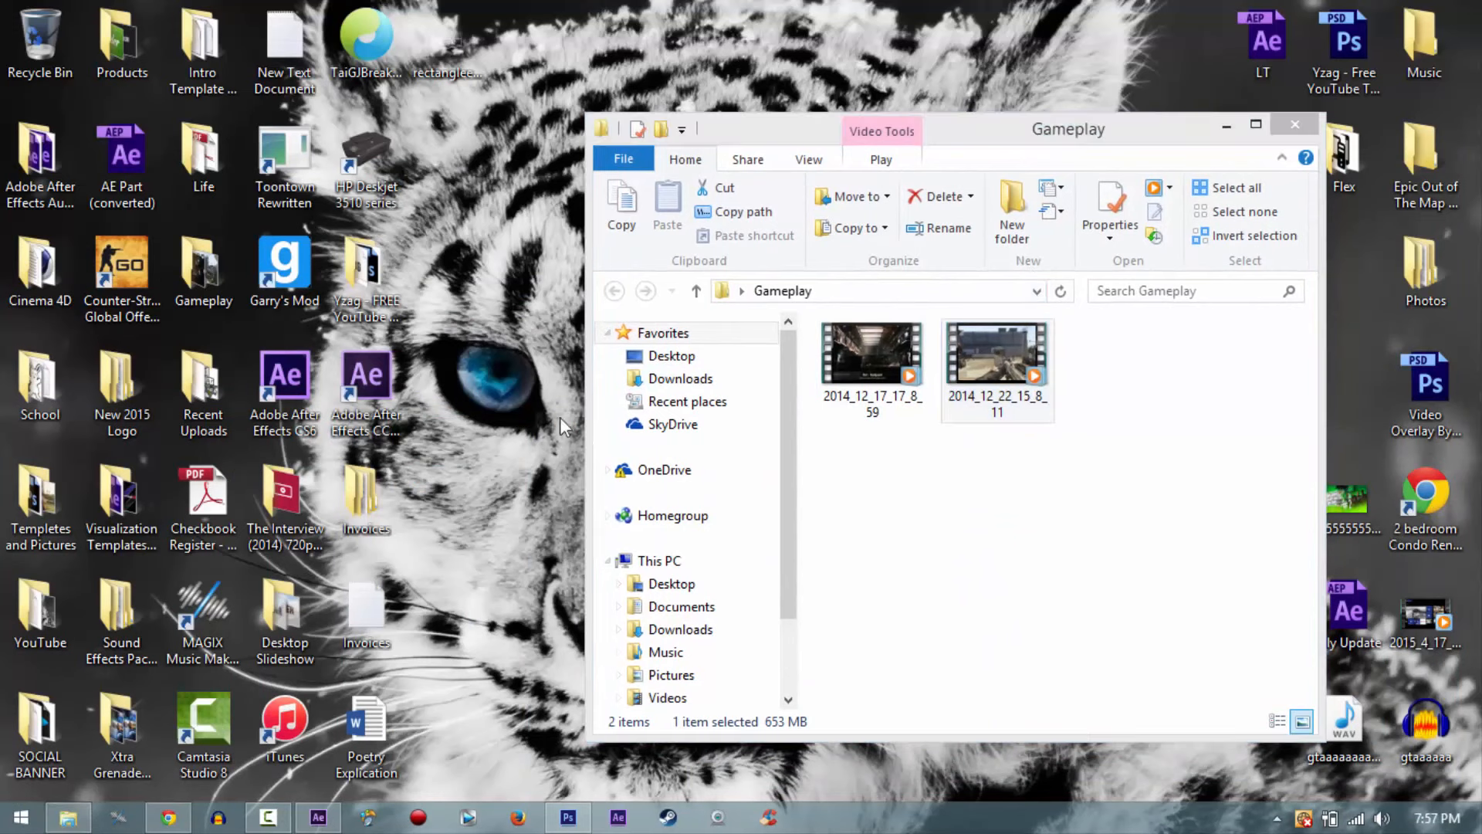
pyautogui.rightClick(1019, 357)
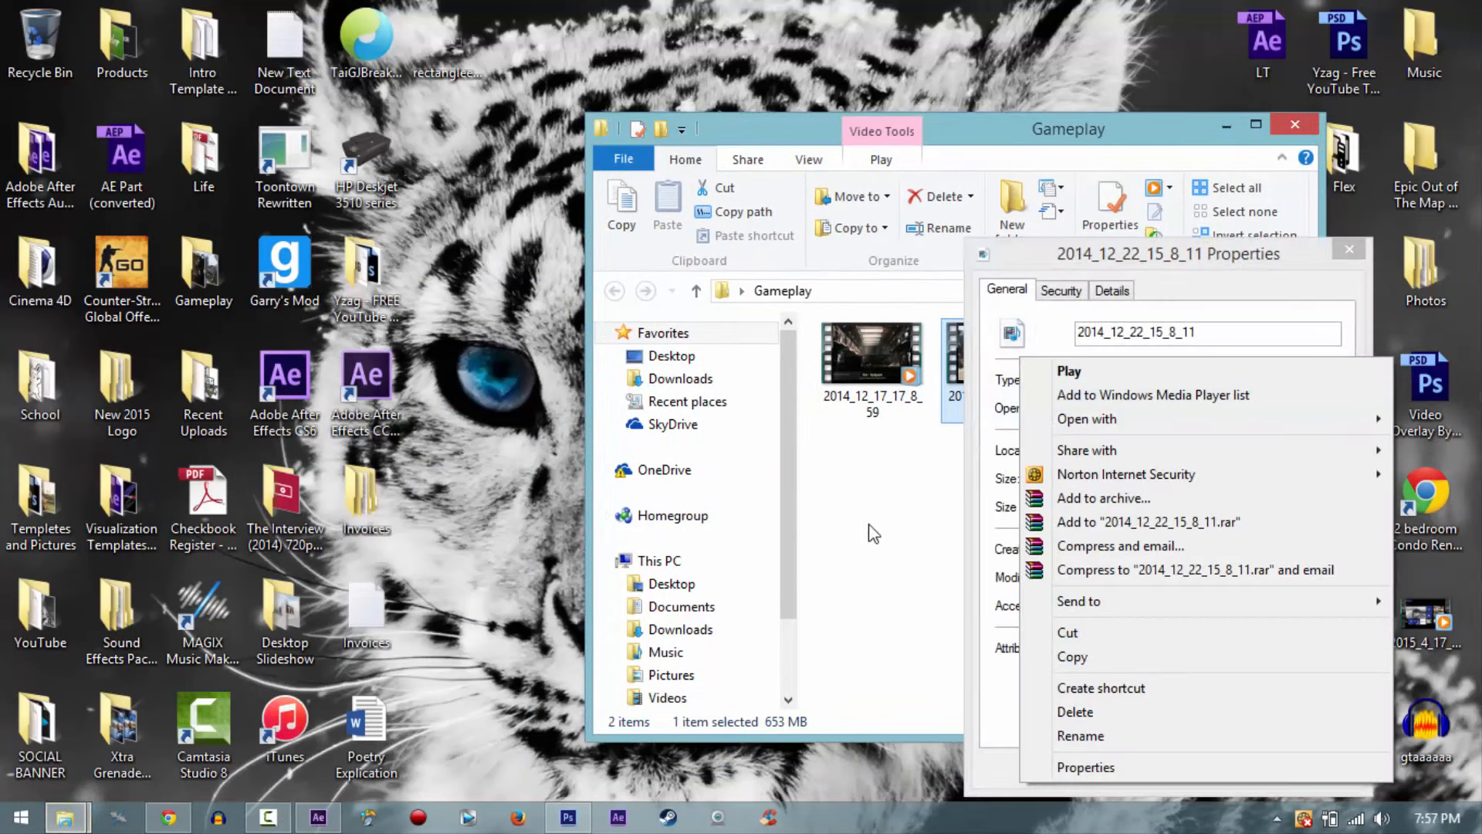
pyautogui.click(870, 535)
pyautogui.moveTo(1152, 252); pyautogui.dragTo(833, 211)
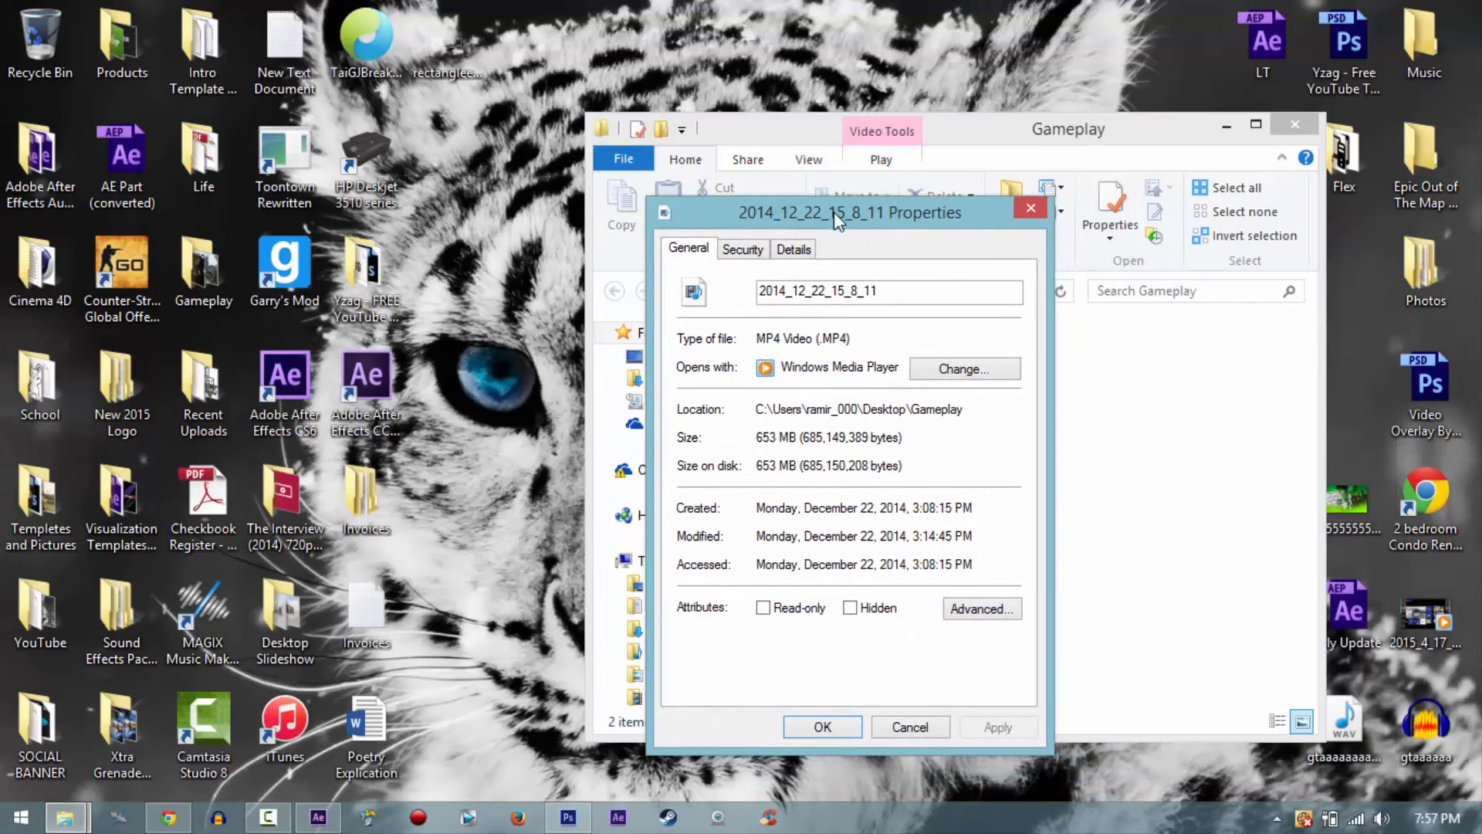
pyautogui.click(794, 249)
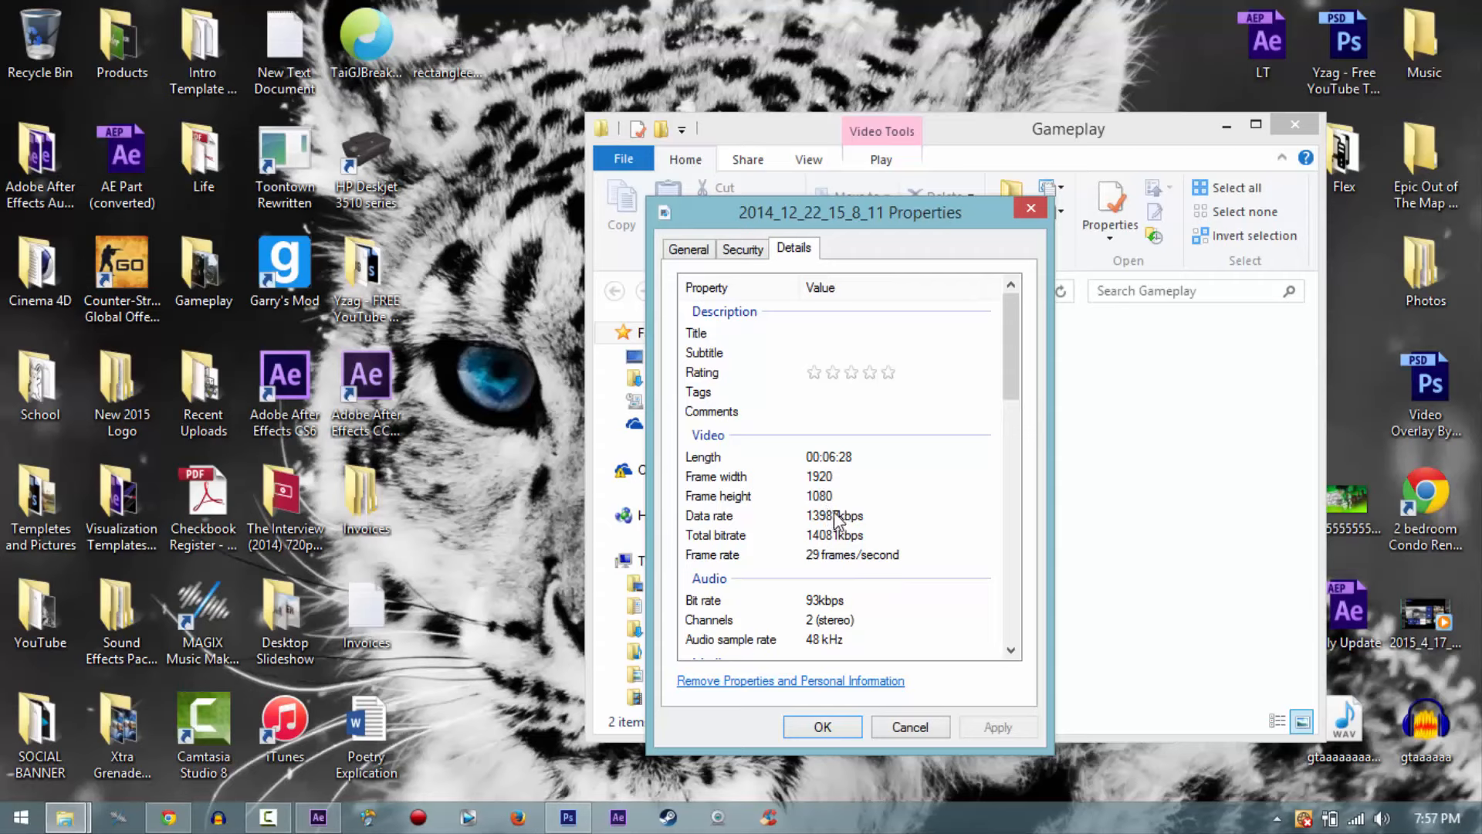
pyautogui.click(1035, 215)
pyautogui.click(1293, 128)
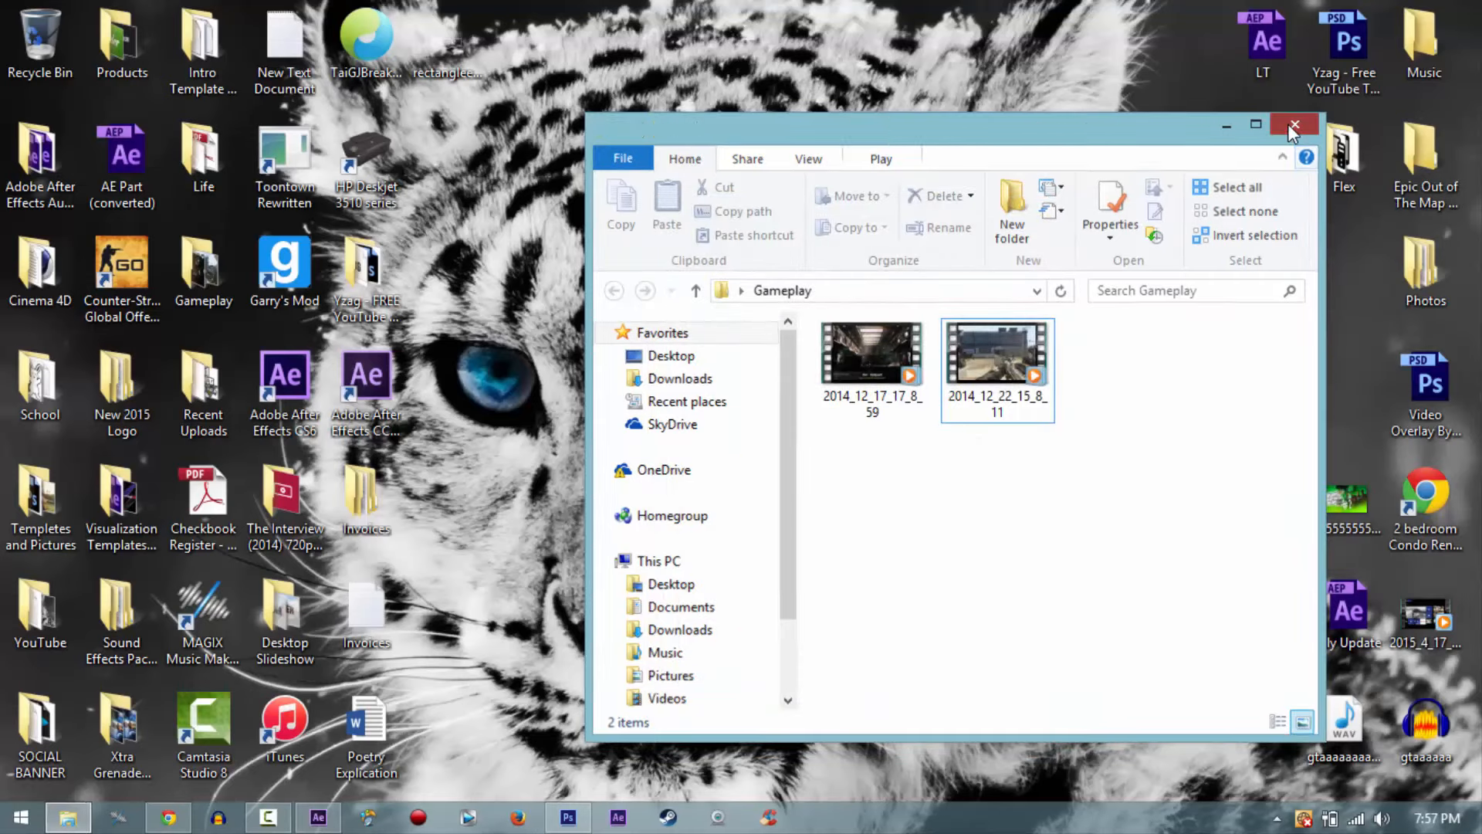
# Step: Return to After Effects and change the COMPYYY composition to 1920 × 1080 px at 29.94 frames per second
pyautogui.click(318, 817)
pyautogui.click(117, 35)
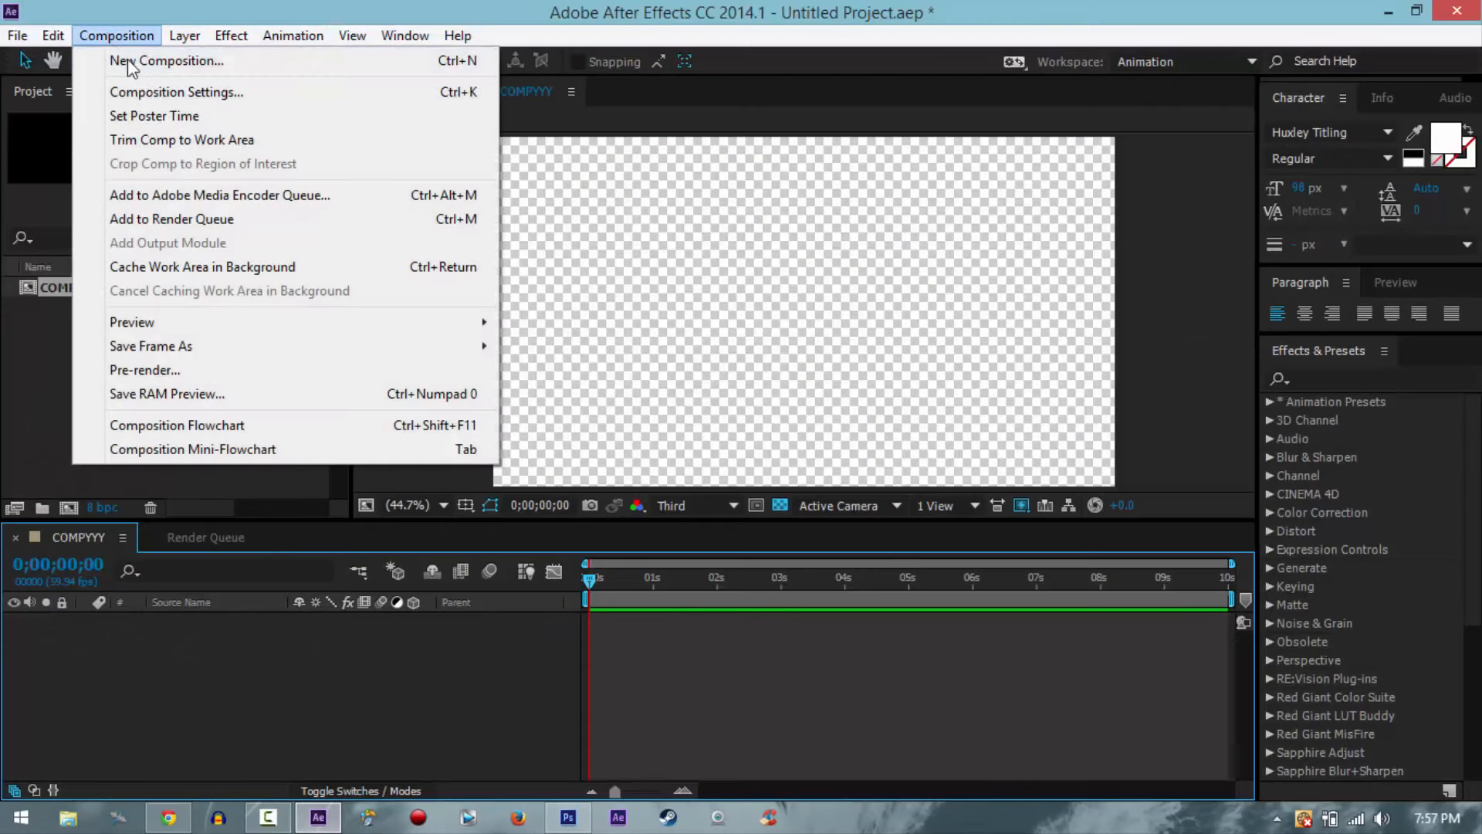
pyautogui.click(182, 91)
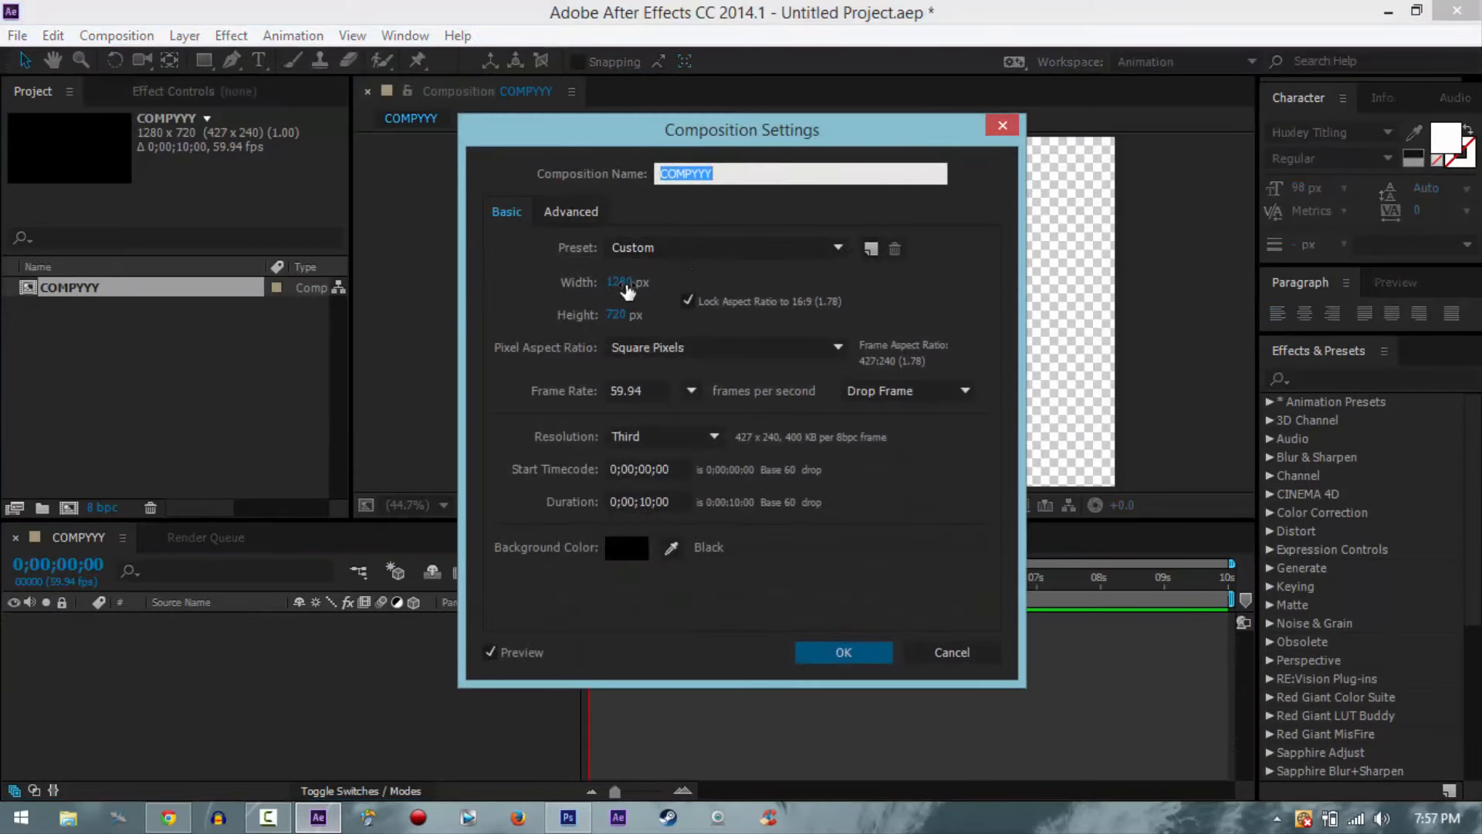
pyautogui.click(625, 284)
pyautogui.write('1920')
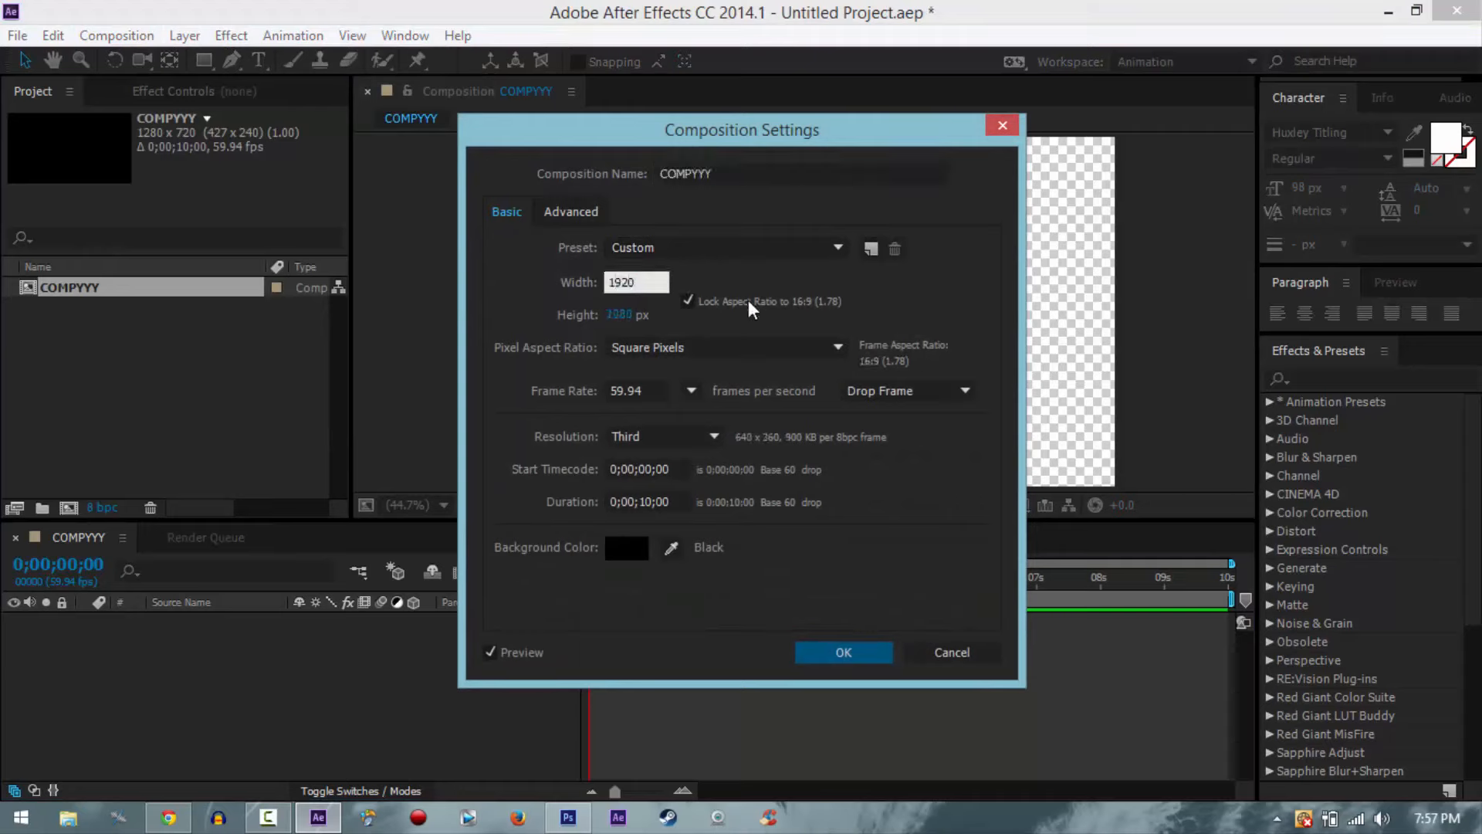
pyautogui.click(687, 301)
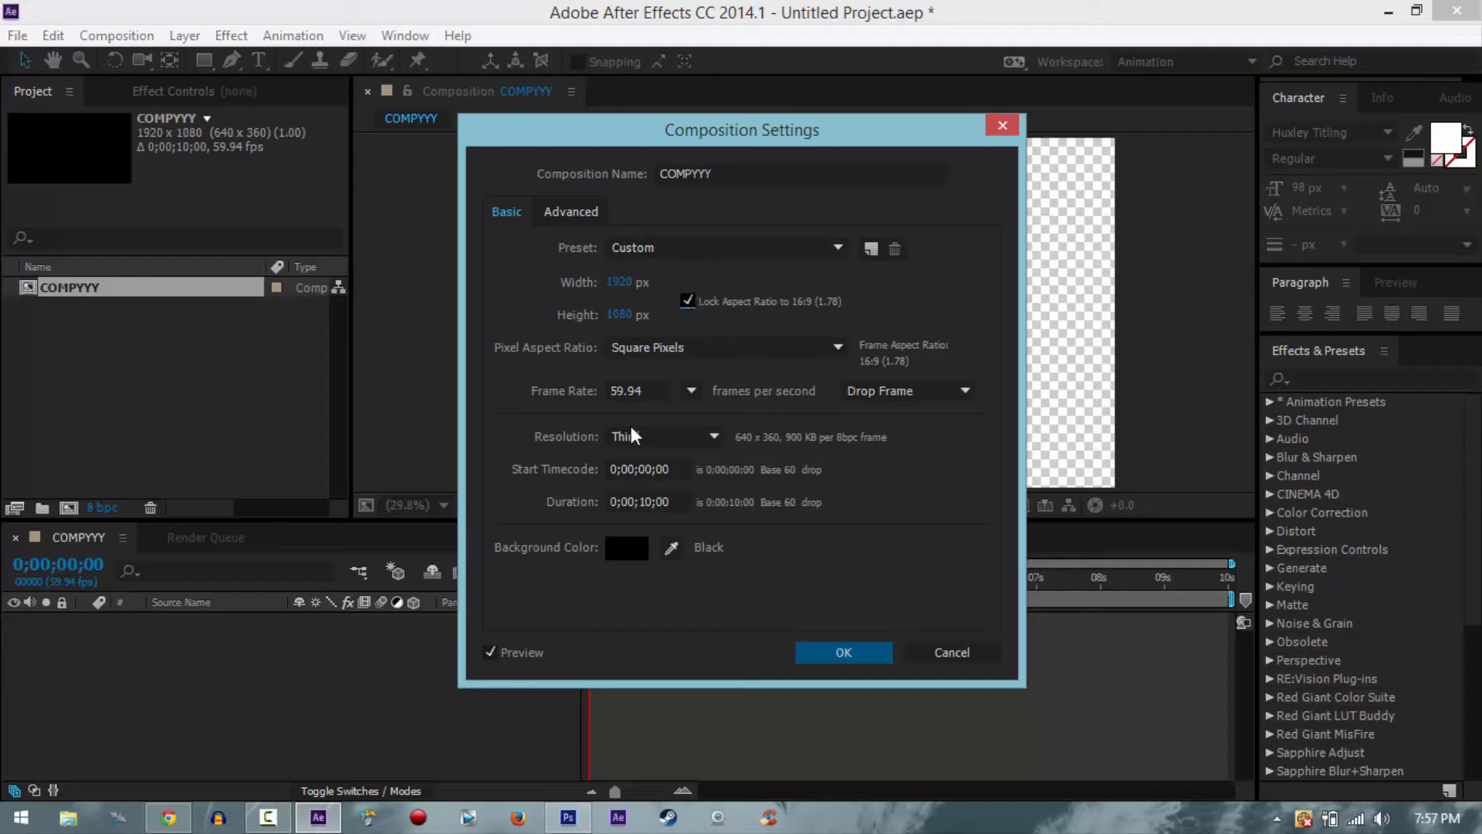
pyautogui.click(655, 382)
pyautogui.write('2')
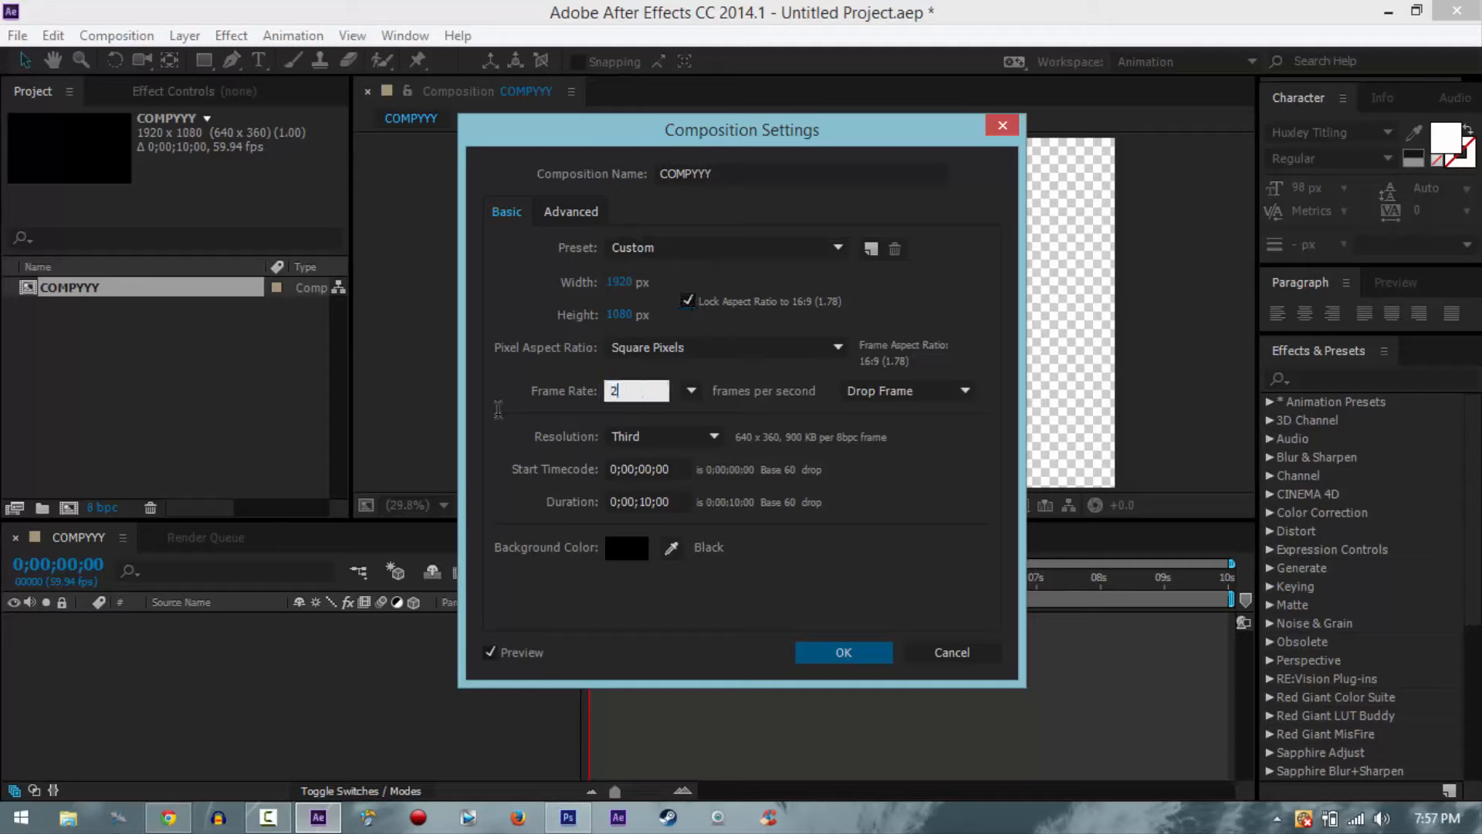
pyautogui.write('9.94')
pyautogui.click(843, 648)
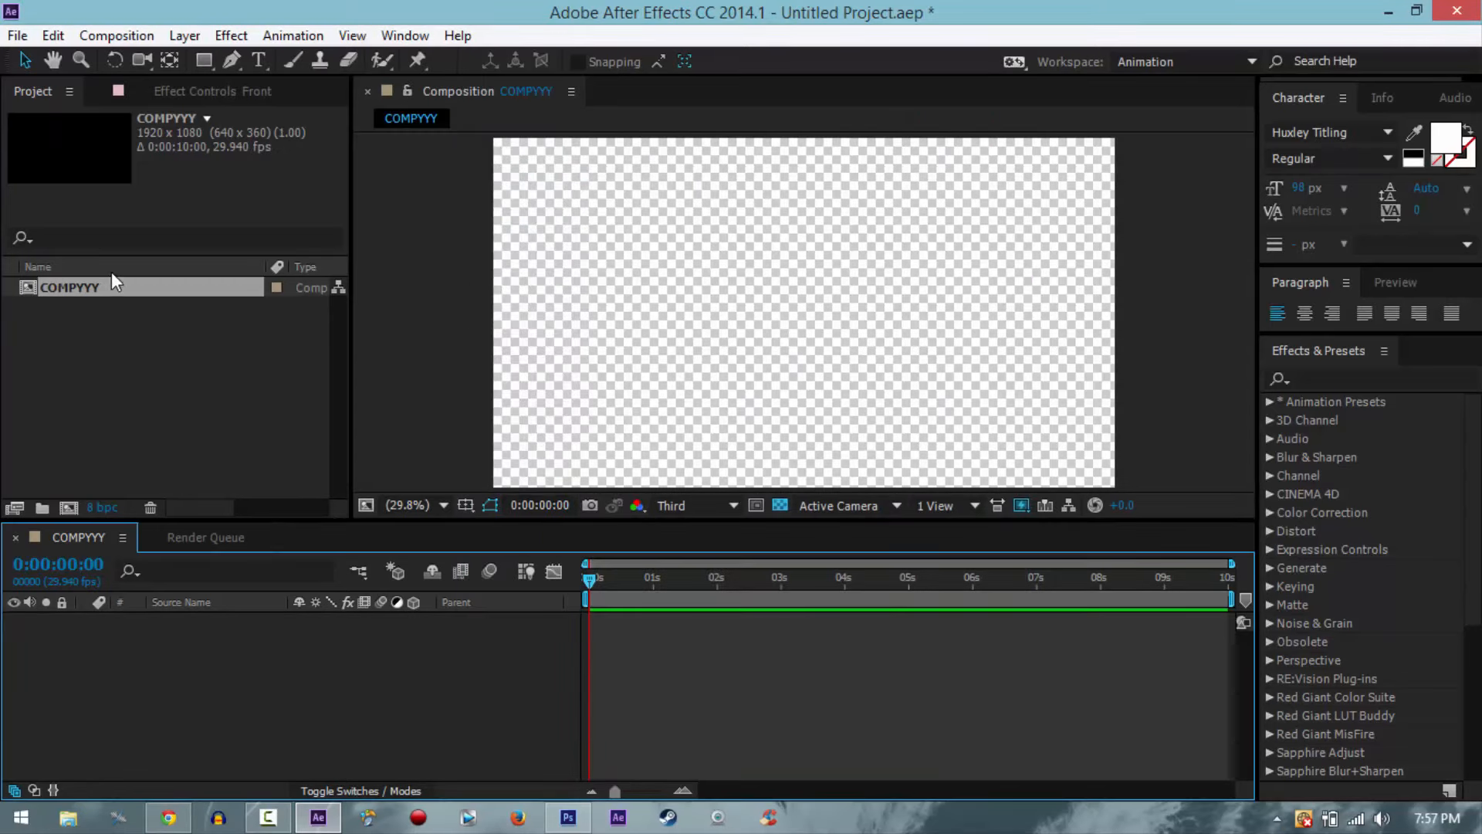
# Step: Import the title image rectangleeeee.png from the Desktop into the project
pyautogui.hotkey('ctrl', 'i')
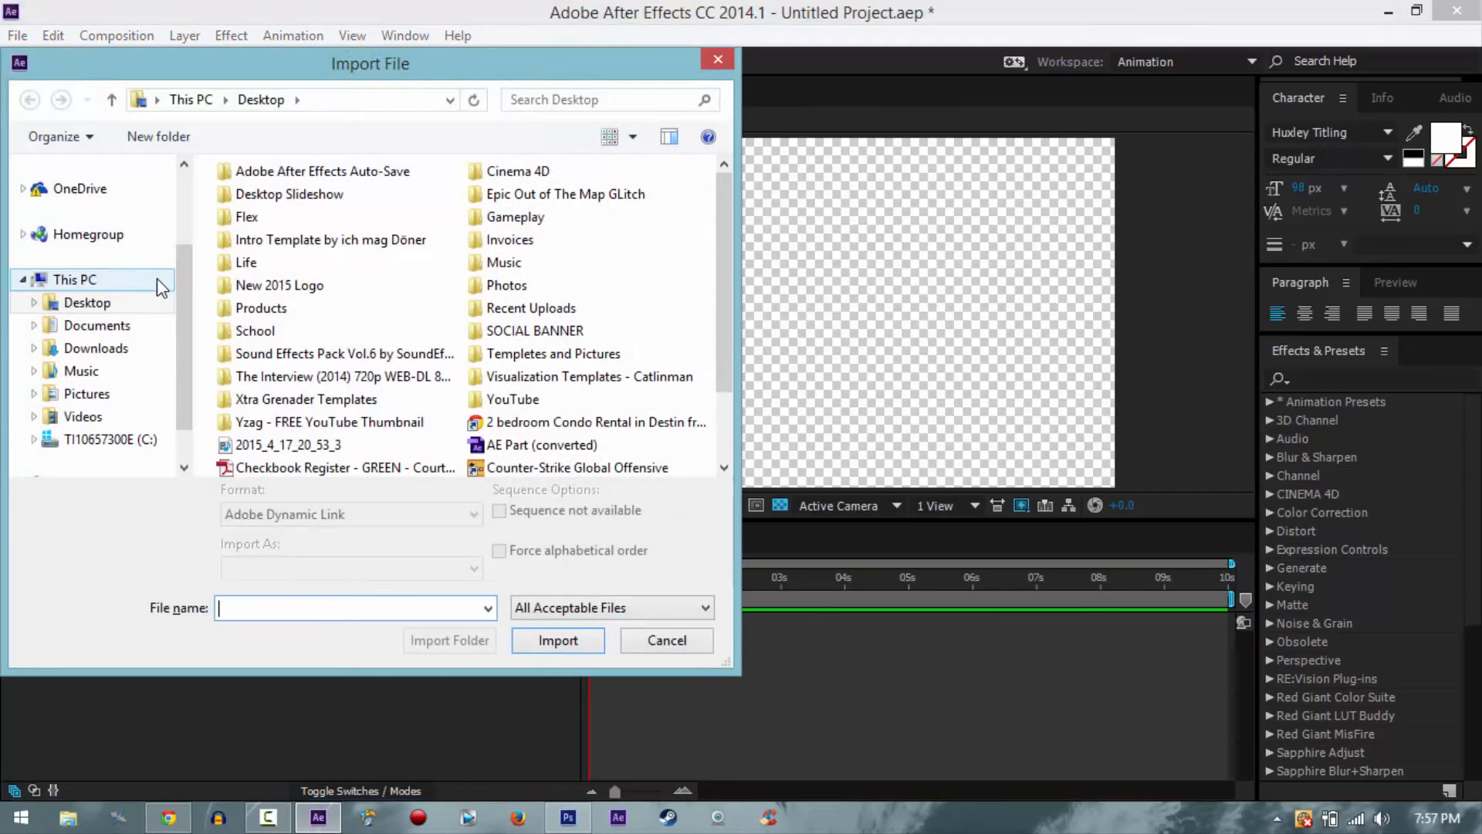
pyautogui.click(142, 305)
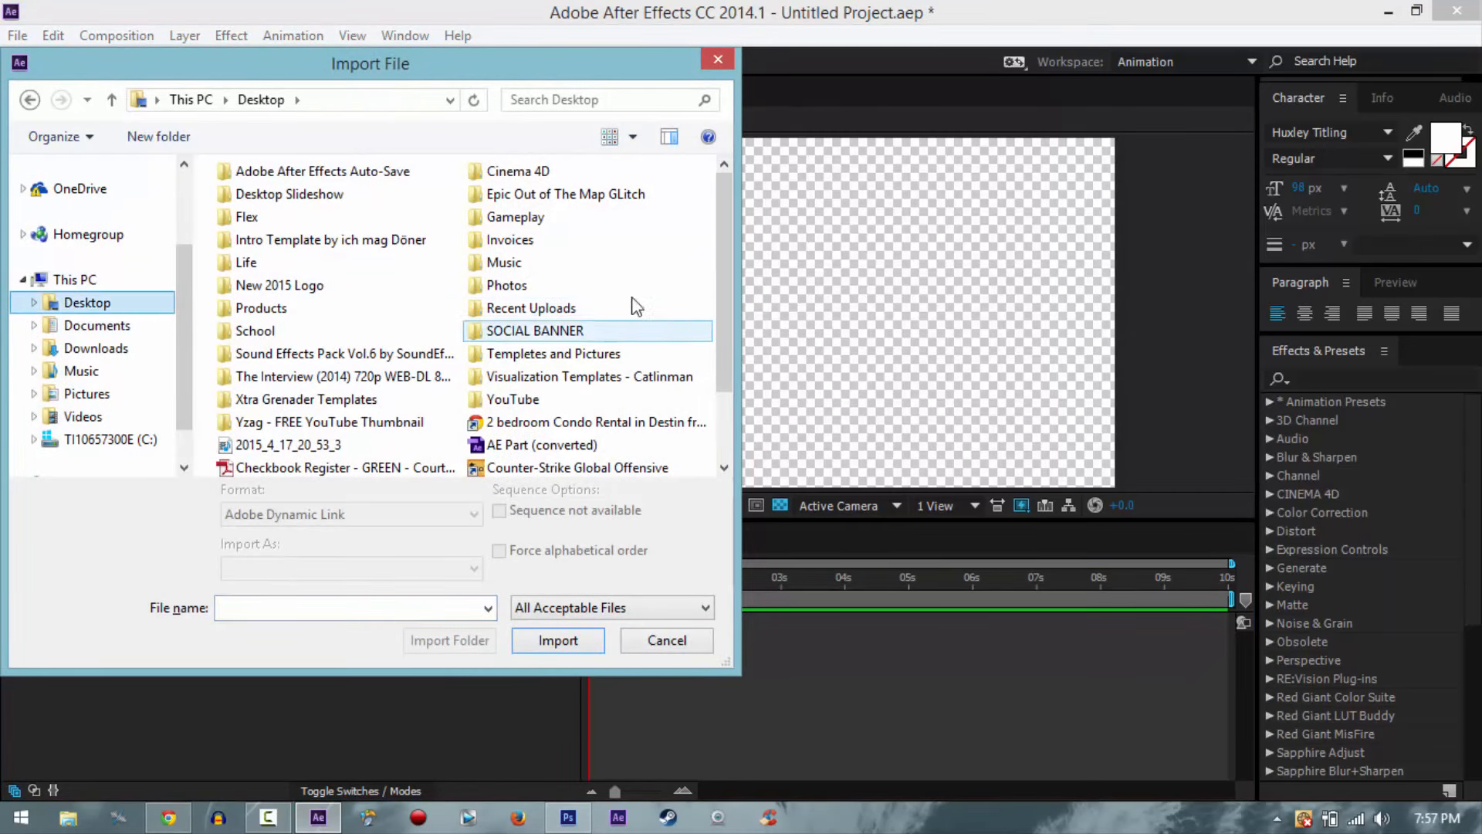
pyautogui.moveTo(720, 258); pyautogui.dragTo(720, 281)
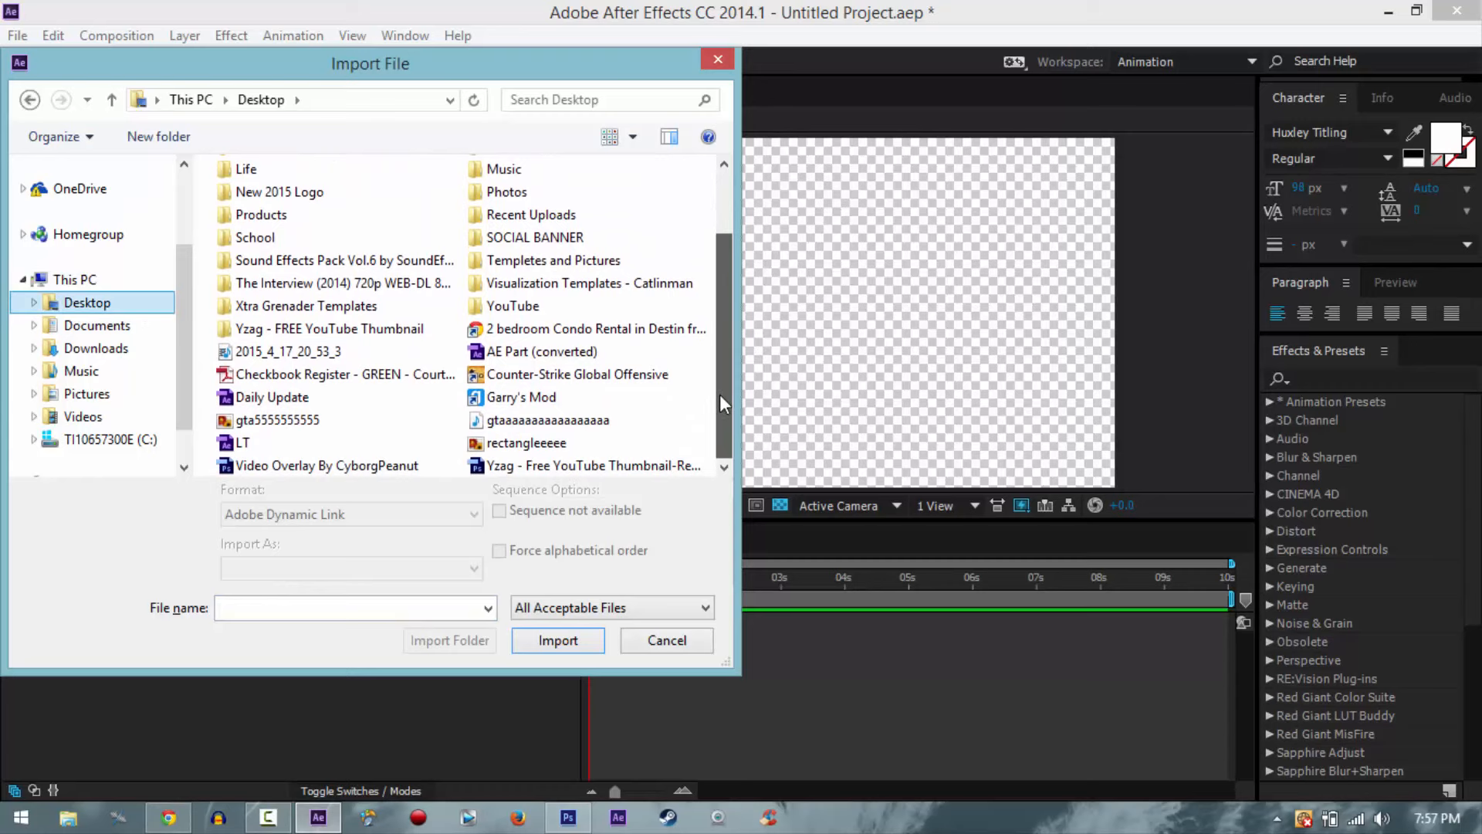
pyautogui.click(502, 443)
pyautogui.click(579, 639)
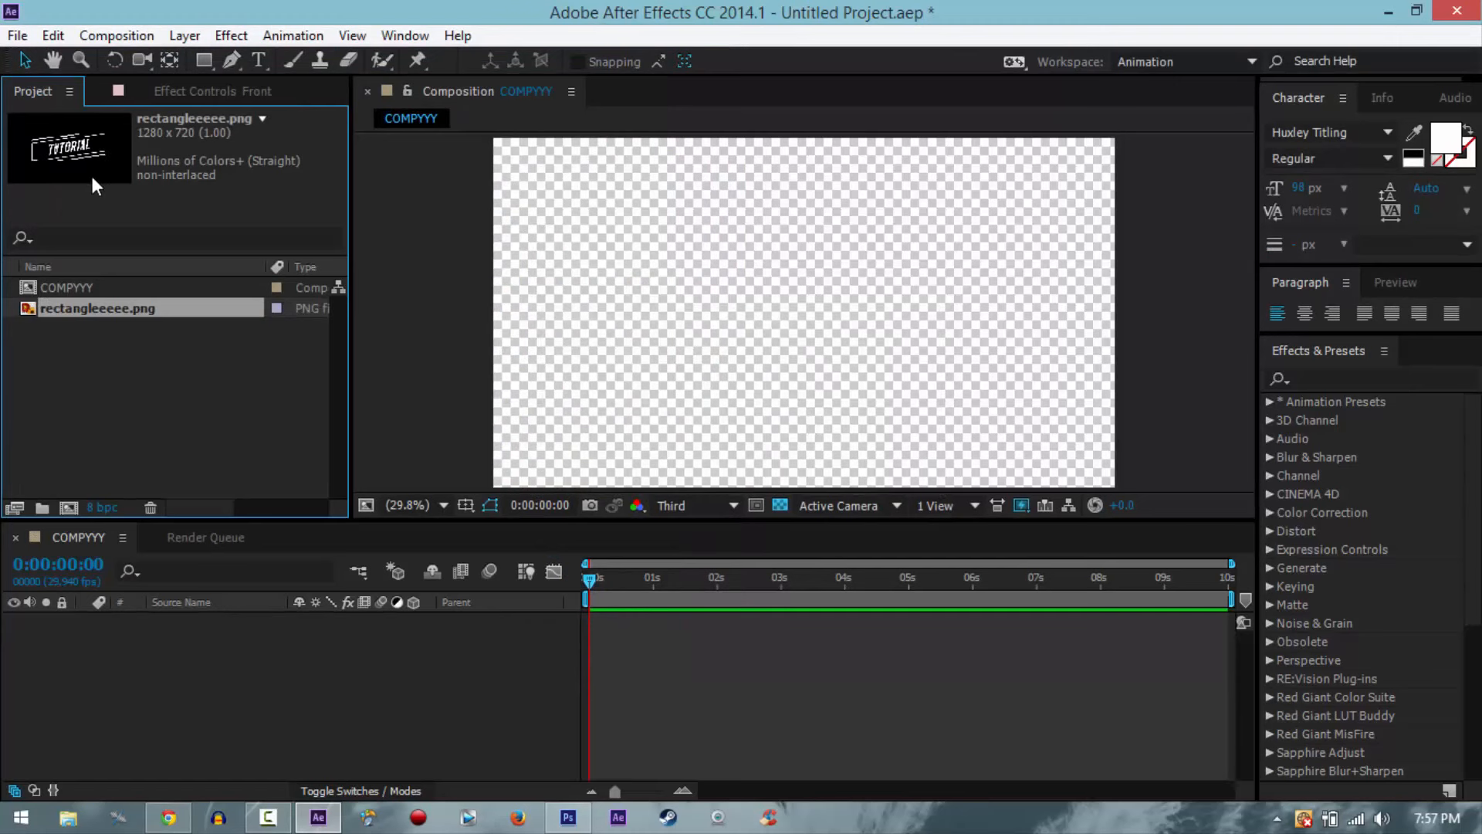
# Step: Import the gameplay video 2014_12_22_15_8_11.MP4 from the Gameplay folder on the Desktop
pyautogui.hotkey('ctrl', 'i')
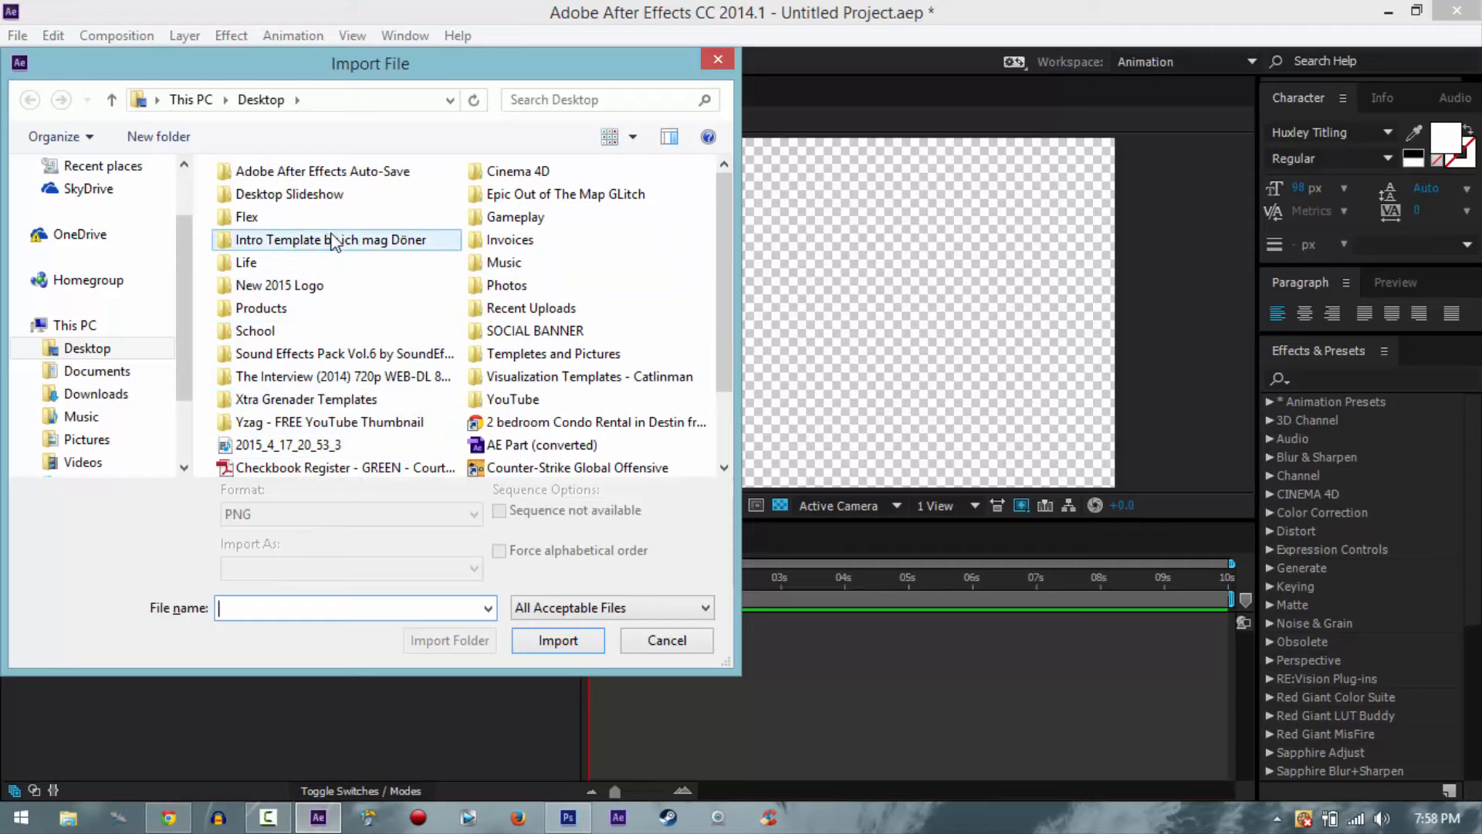
pyautogui.doubleClick(506, 218)
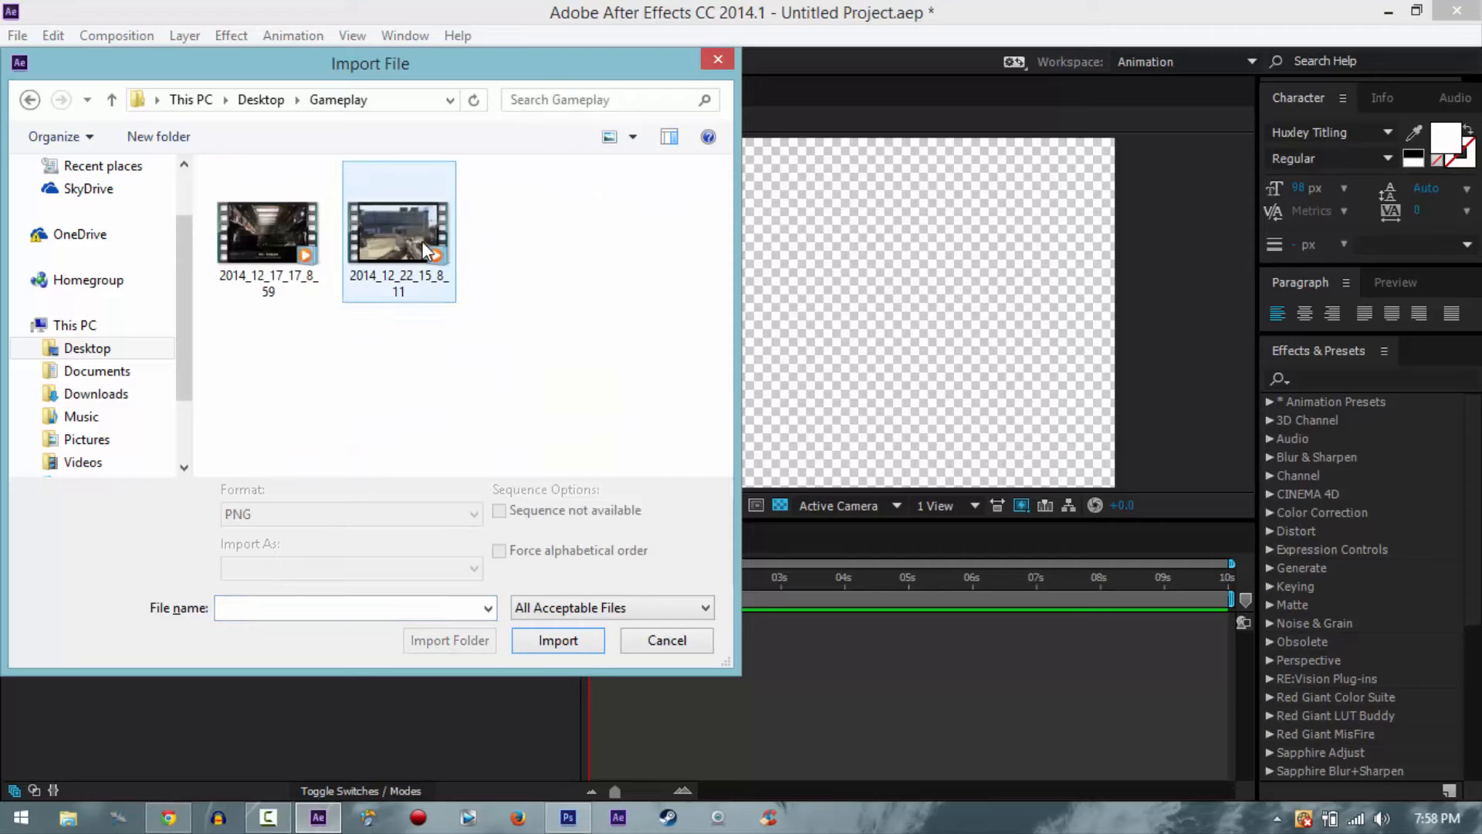
pyautogui.click(398, 232)
pyautogui.click(558, 640)
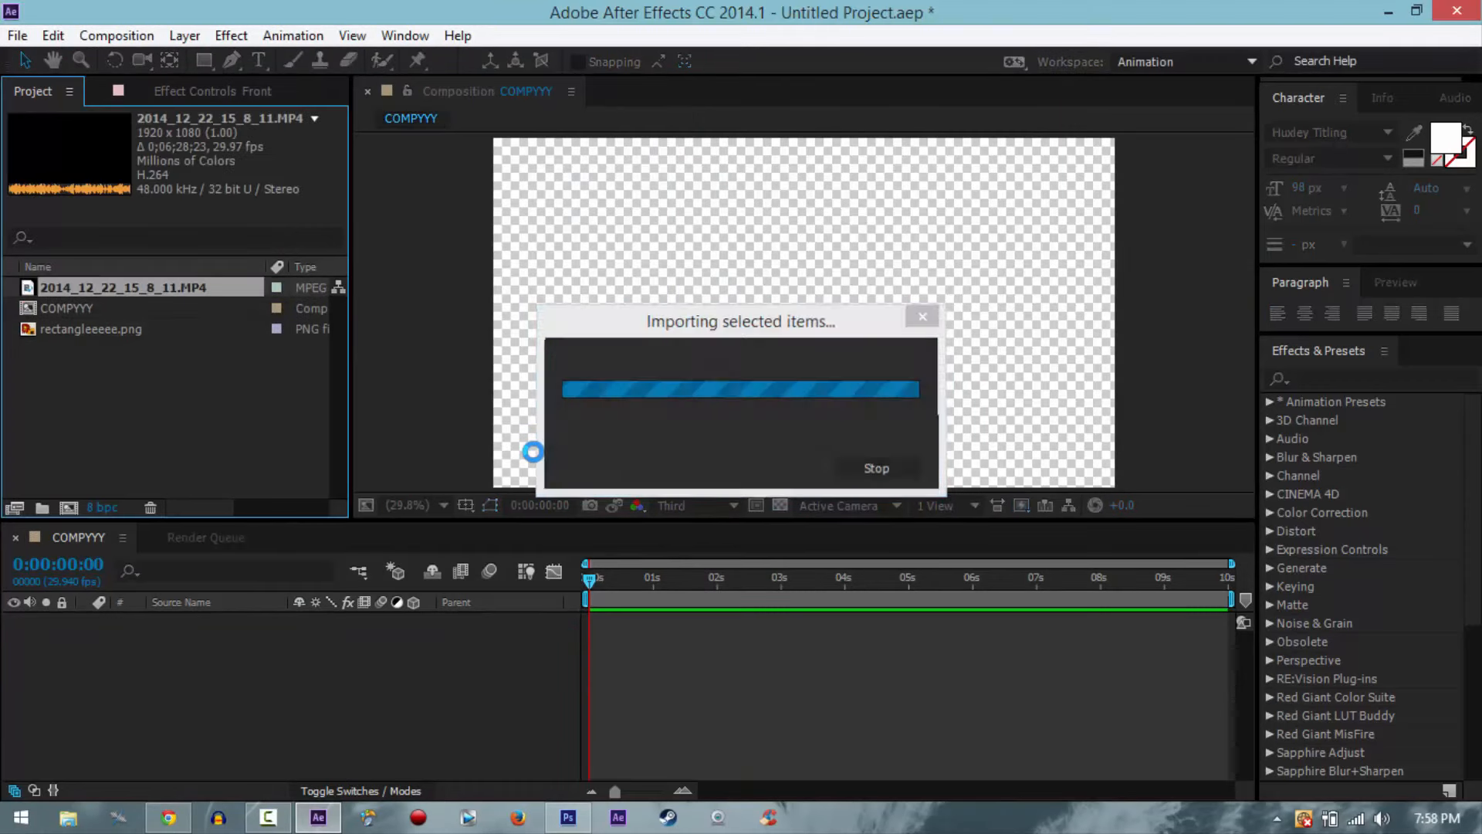
# Step: Add the gameplay video to the COMPYYY timeline and shift it earlier so the composition opens on in-match footage
pyautogui.moveTo(71, 288); pyautogui.dragTo(107, 619)
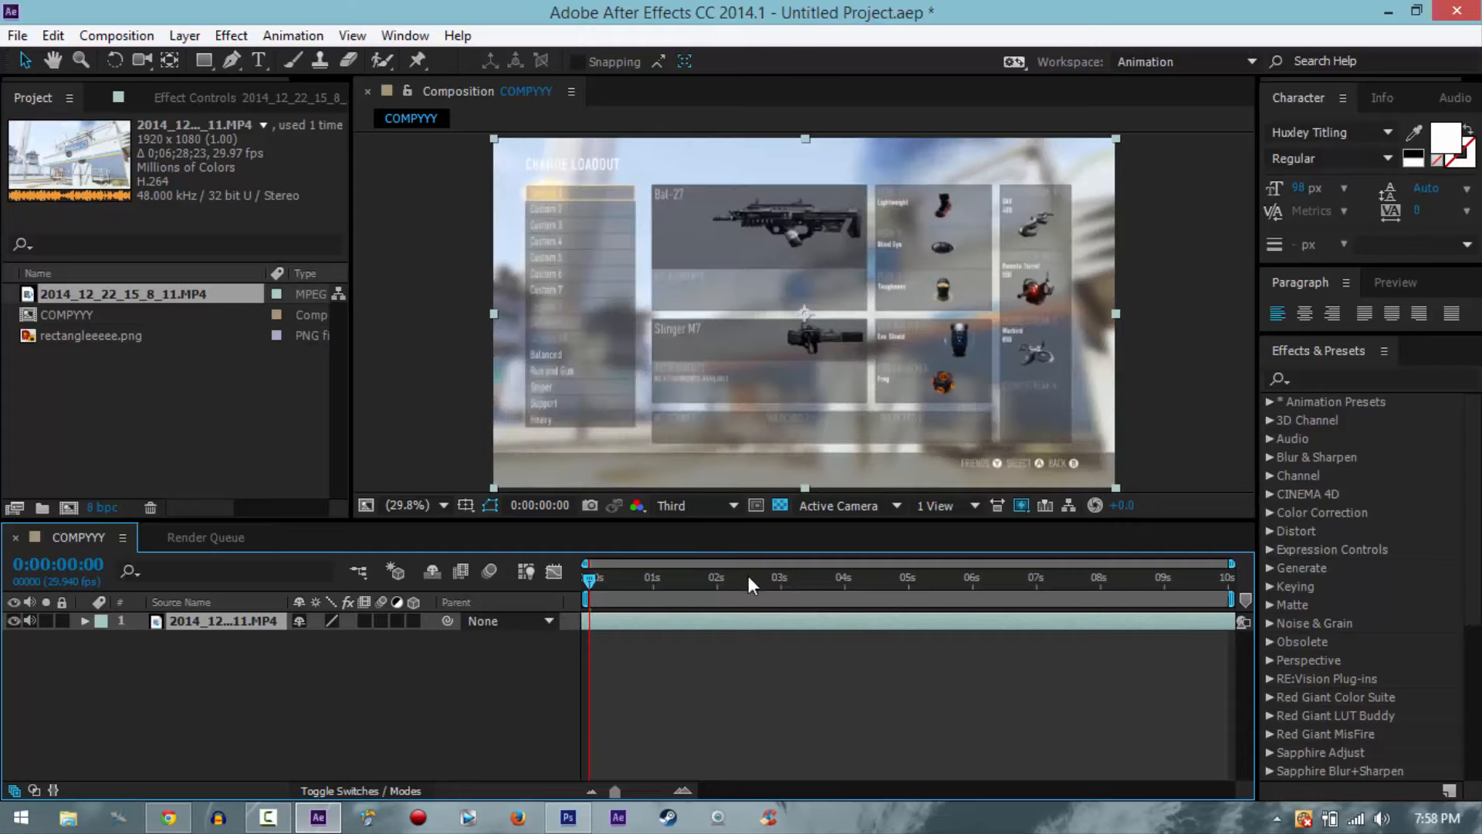
pyautogui.moveTo(844, 626); pyautogui.dragTo(770, 624)
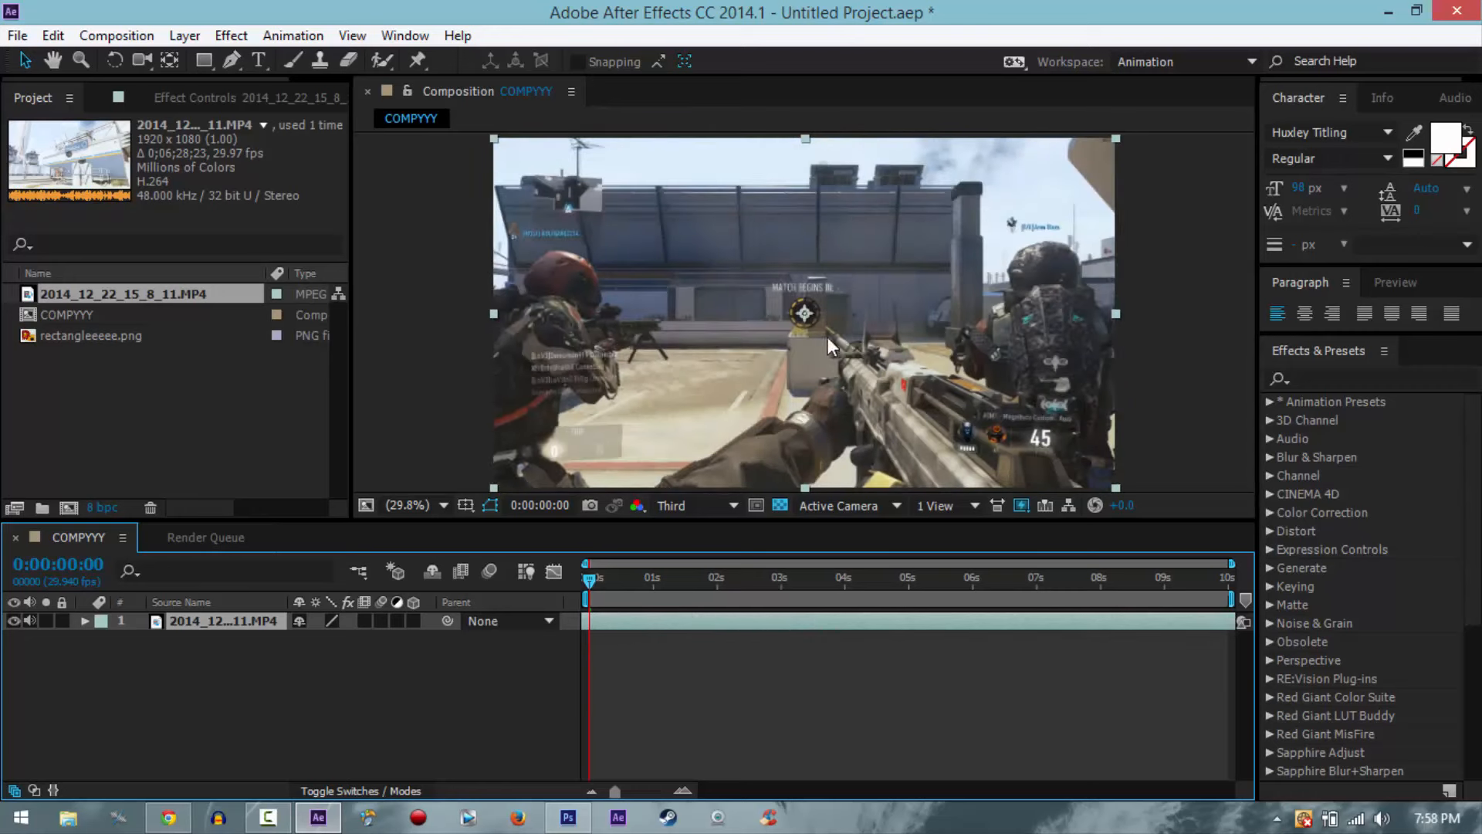
pyautogui.click(482, 726)
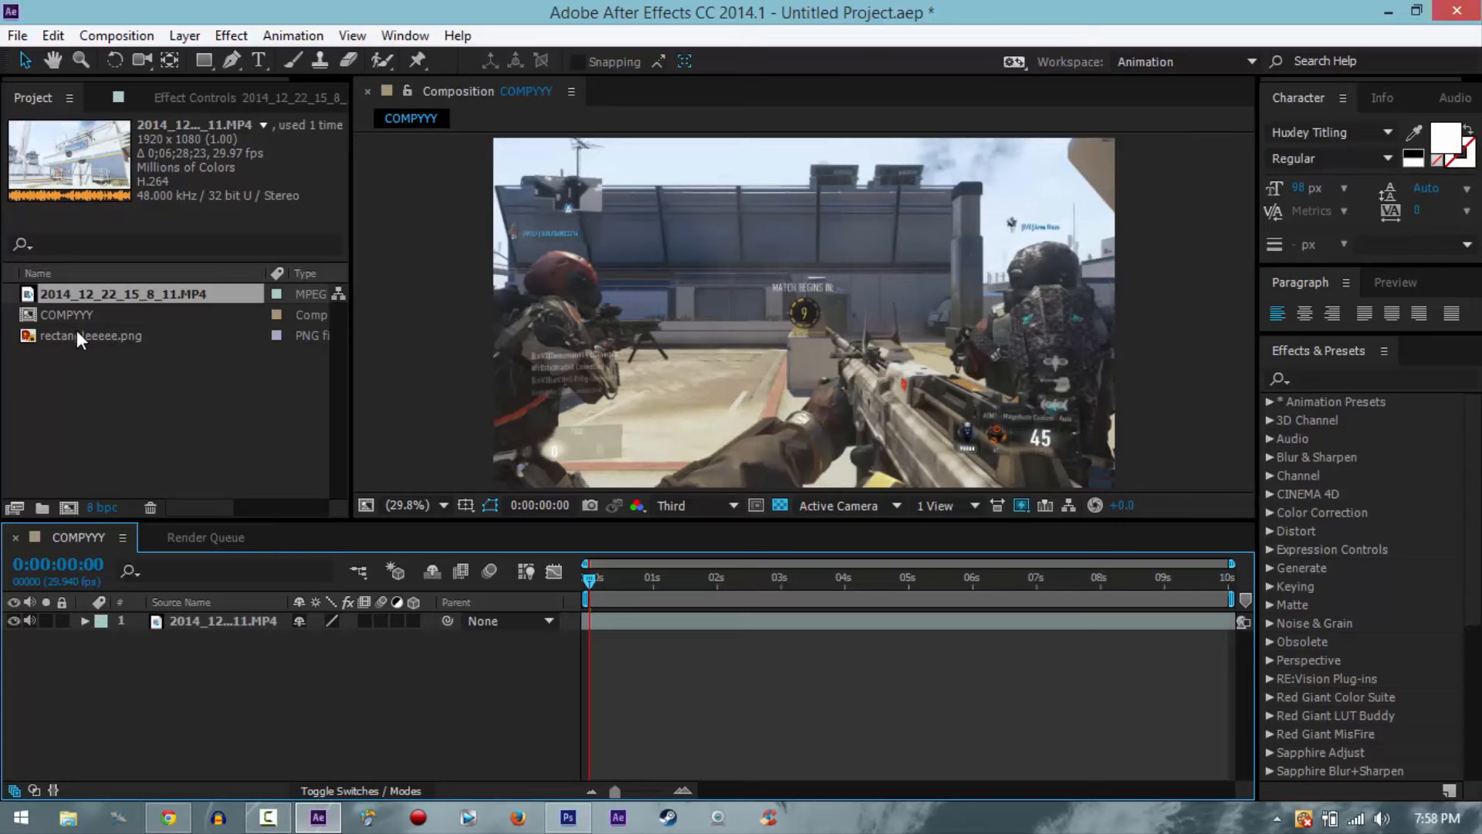
# Step: Place rectangleeeee.png above the gameplay layer in the timeline and scale it to 146%
pyautogui.moveTo(76, 331); pyautogui.dragTo(183, 613)
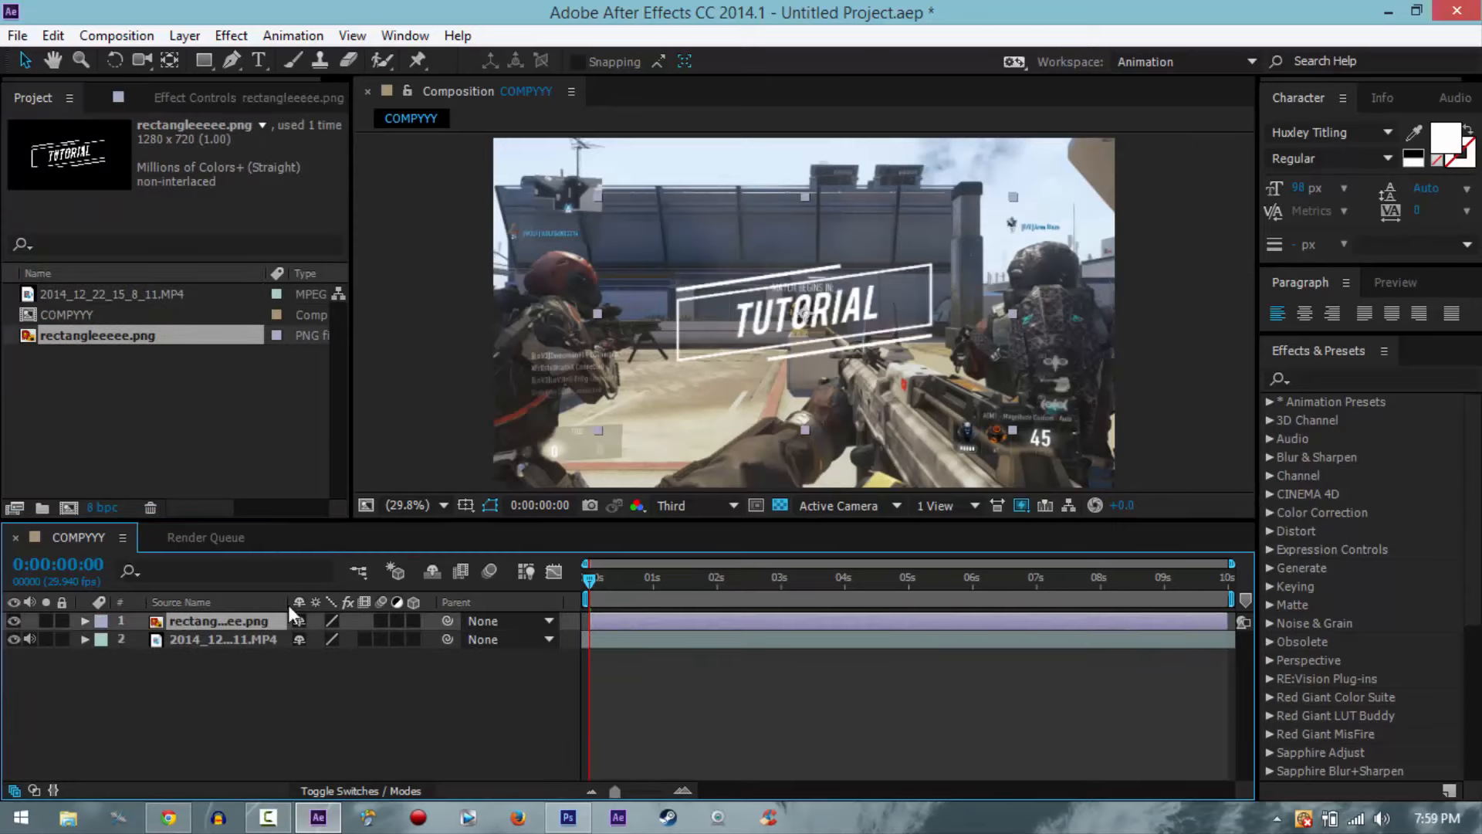
pyautogui.moveTo(638, 622); pyautogui.dragTo(633, 622)
pyautogui.press('s')
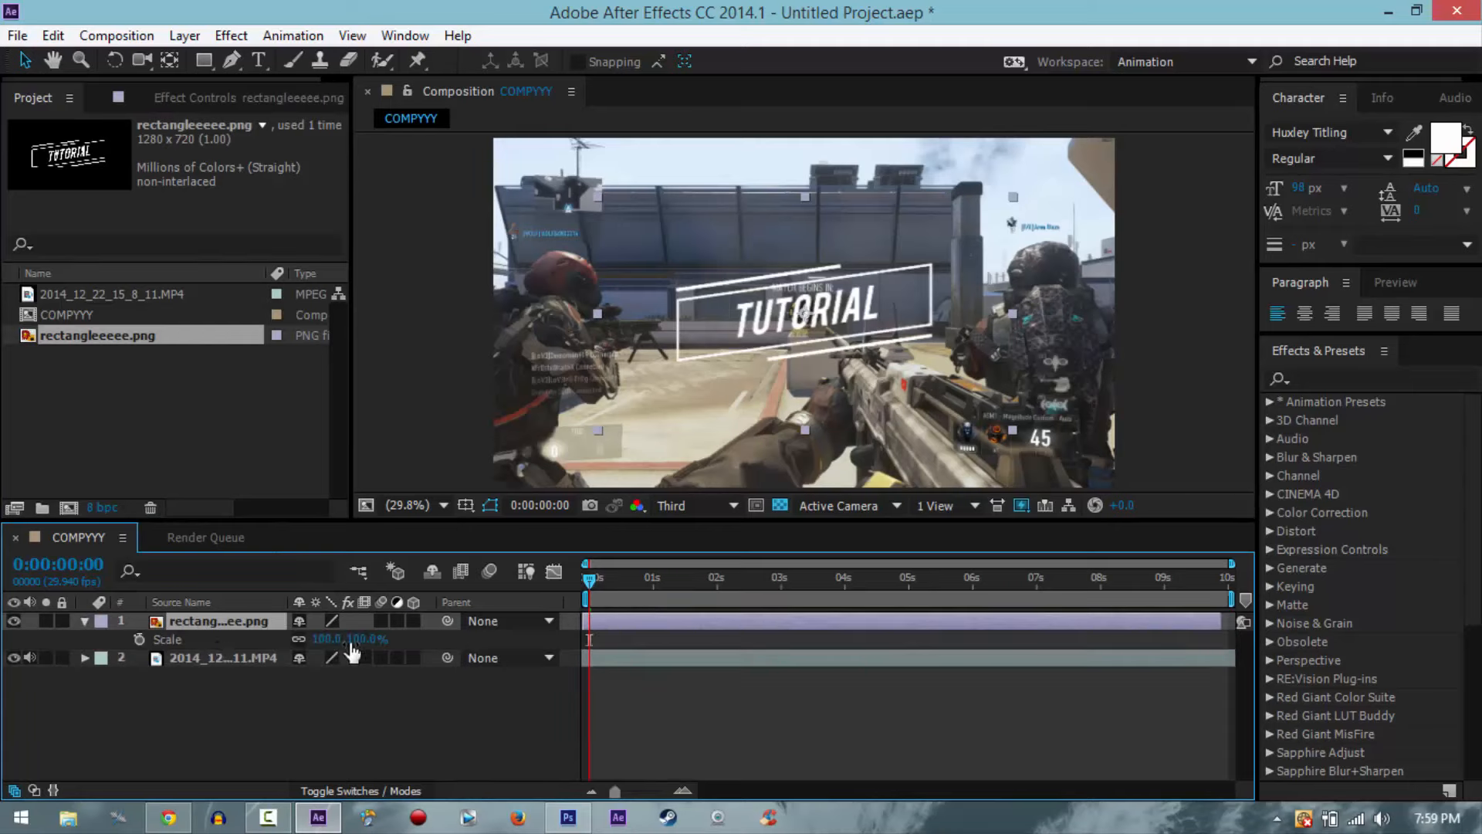
pyautogui.moveTo(331, 643); pyautogui.dragTo(376, 638)
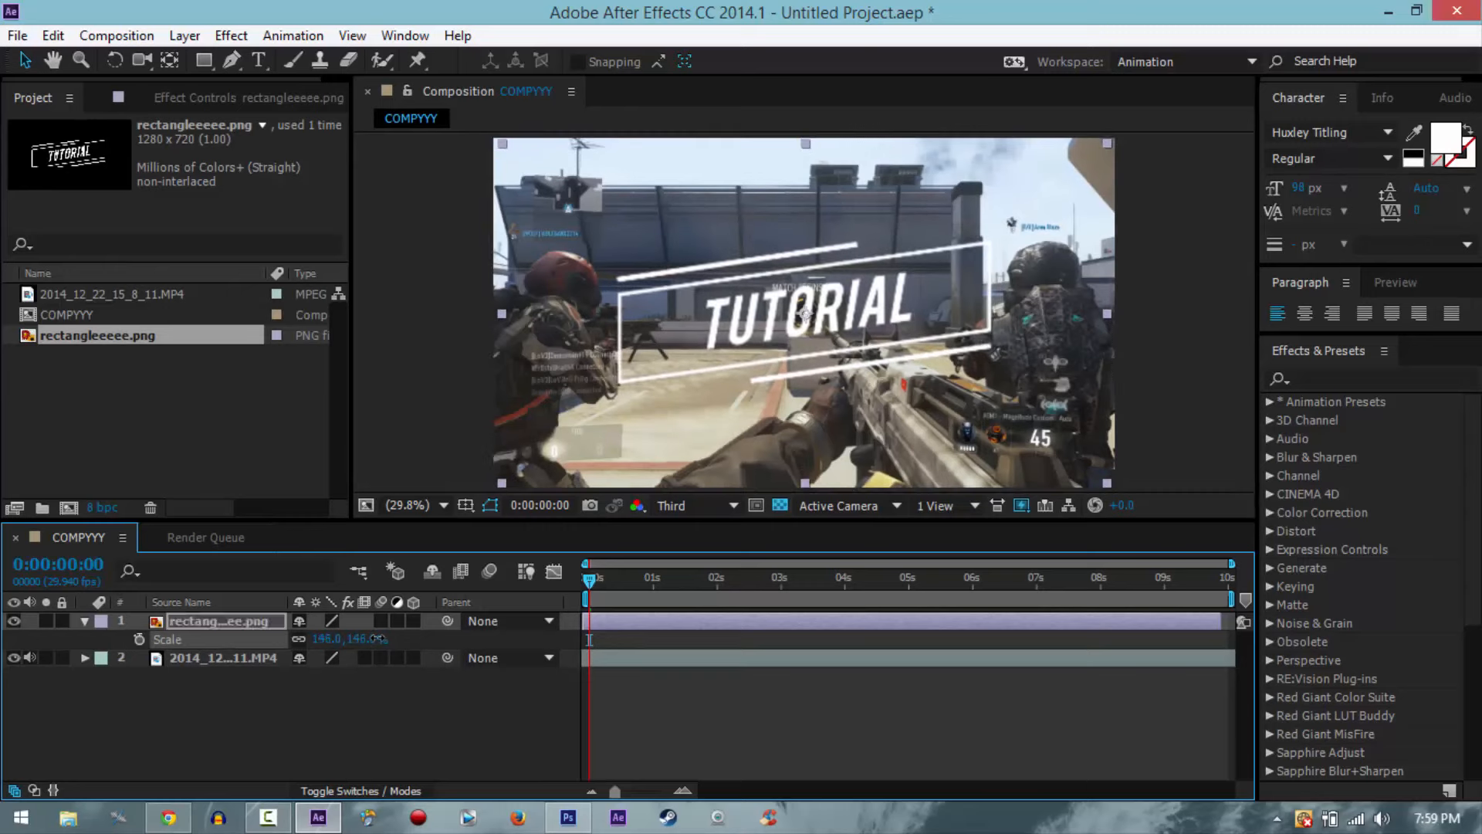
# Step: Set the composition preview resolution to Full
pyautogui.click(712, 506)
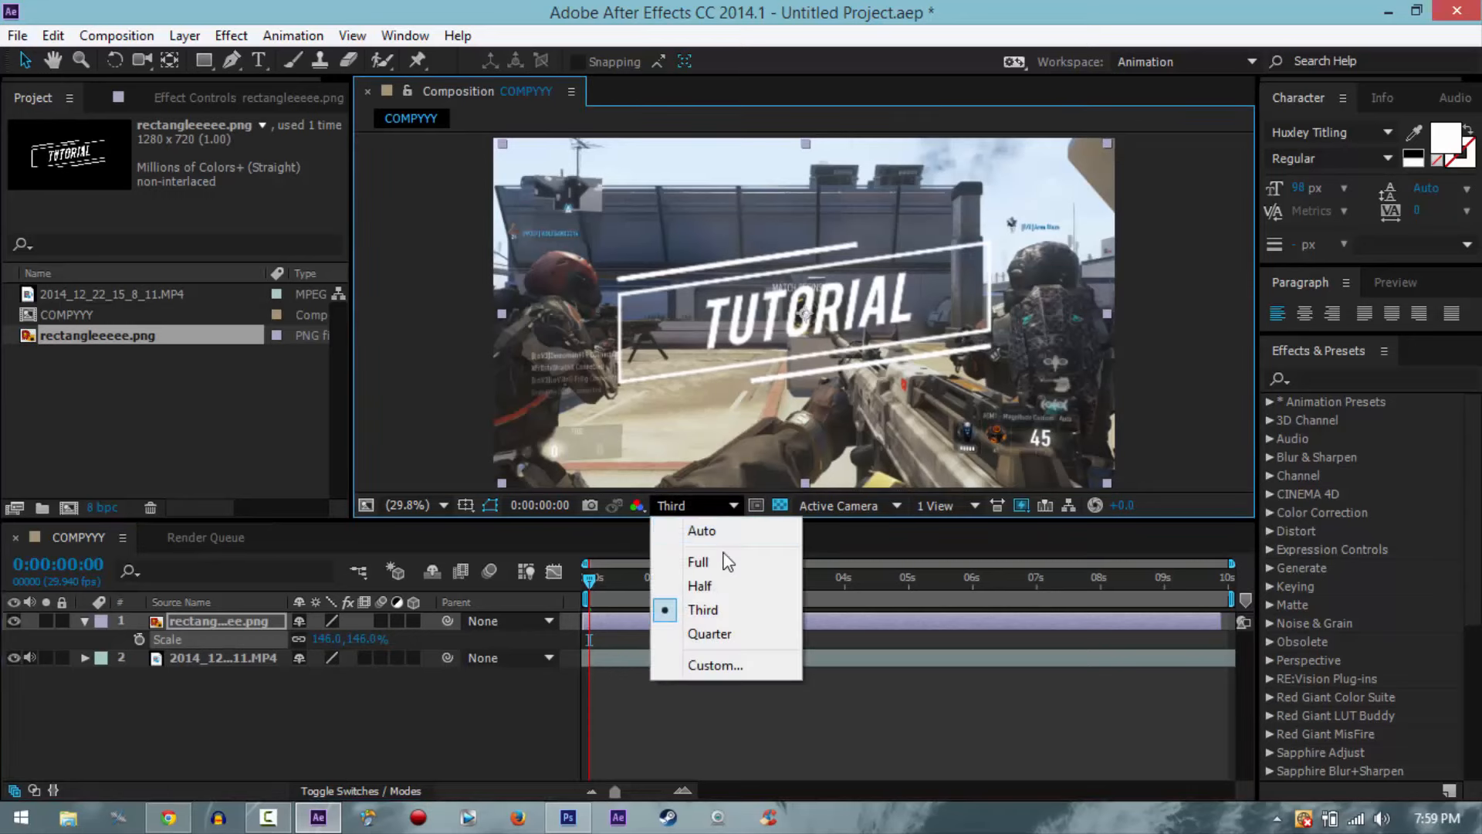
pyautogui.click(722, 559)
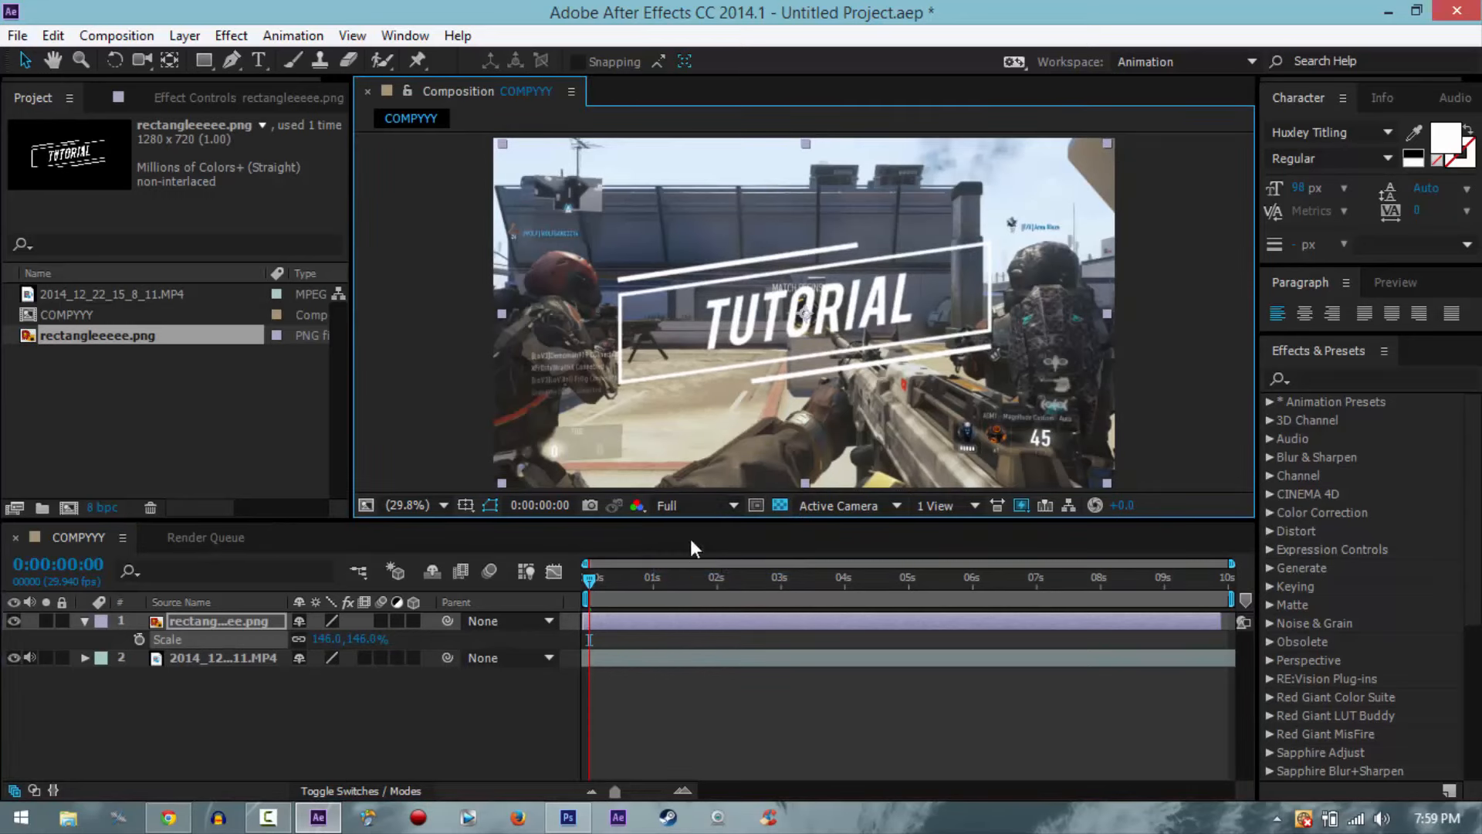
# Step: Set the composition preview resolution to Third and collapse the rectangleeeee.png layer's properties in the timeline
pyautogui.click(702, 508)
pyautogui.click(711, 610)
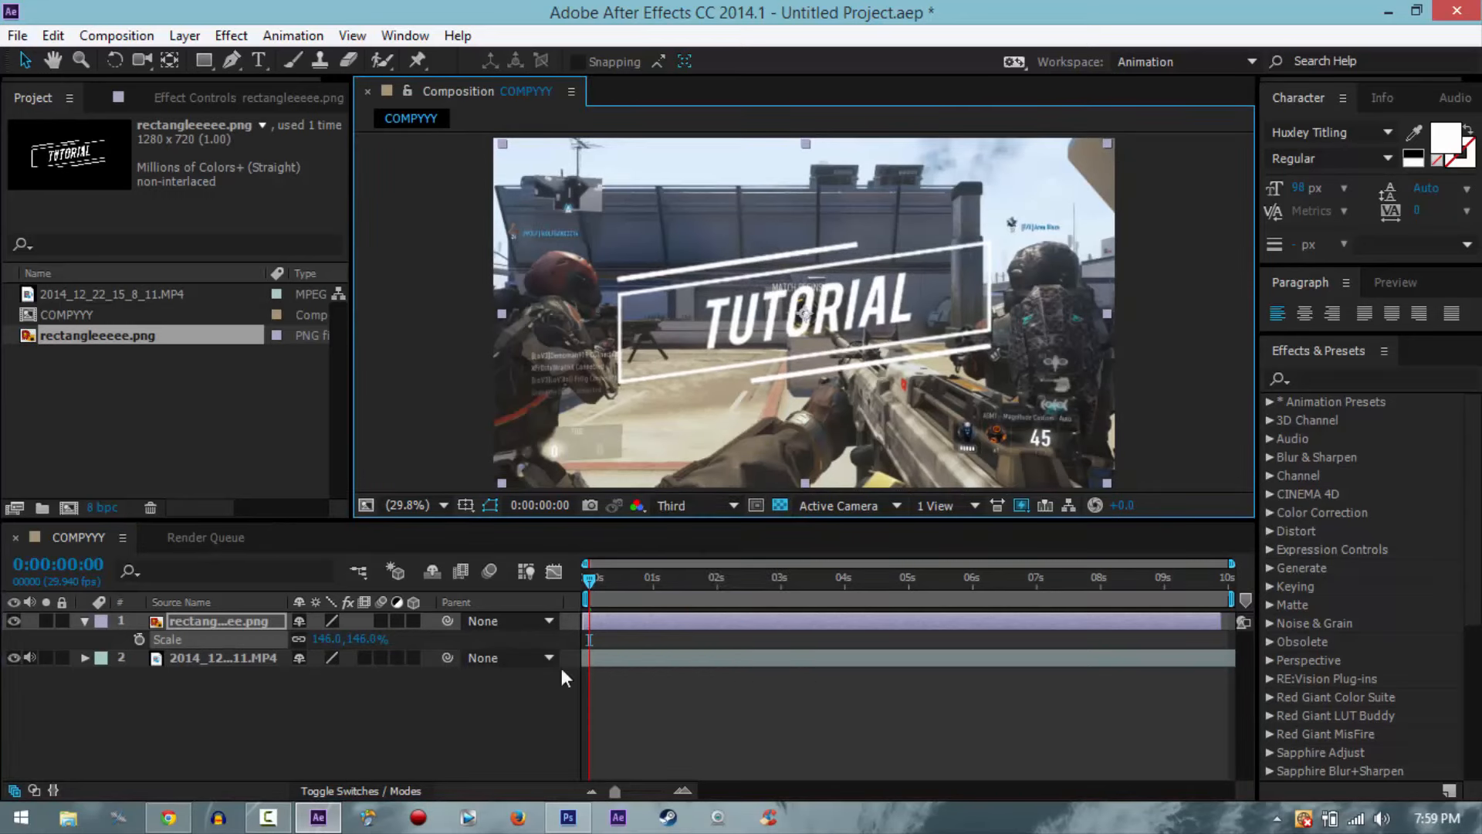
pyautogui.click(448, 717)
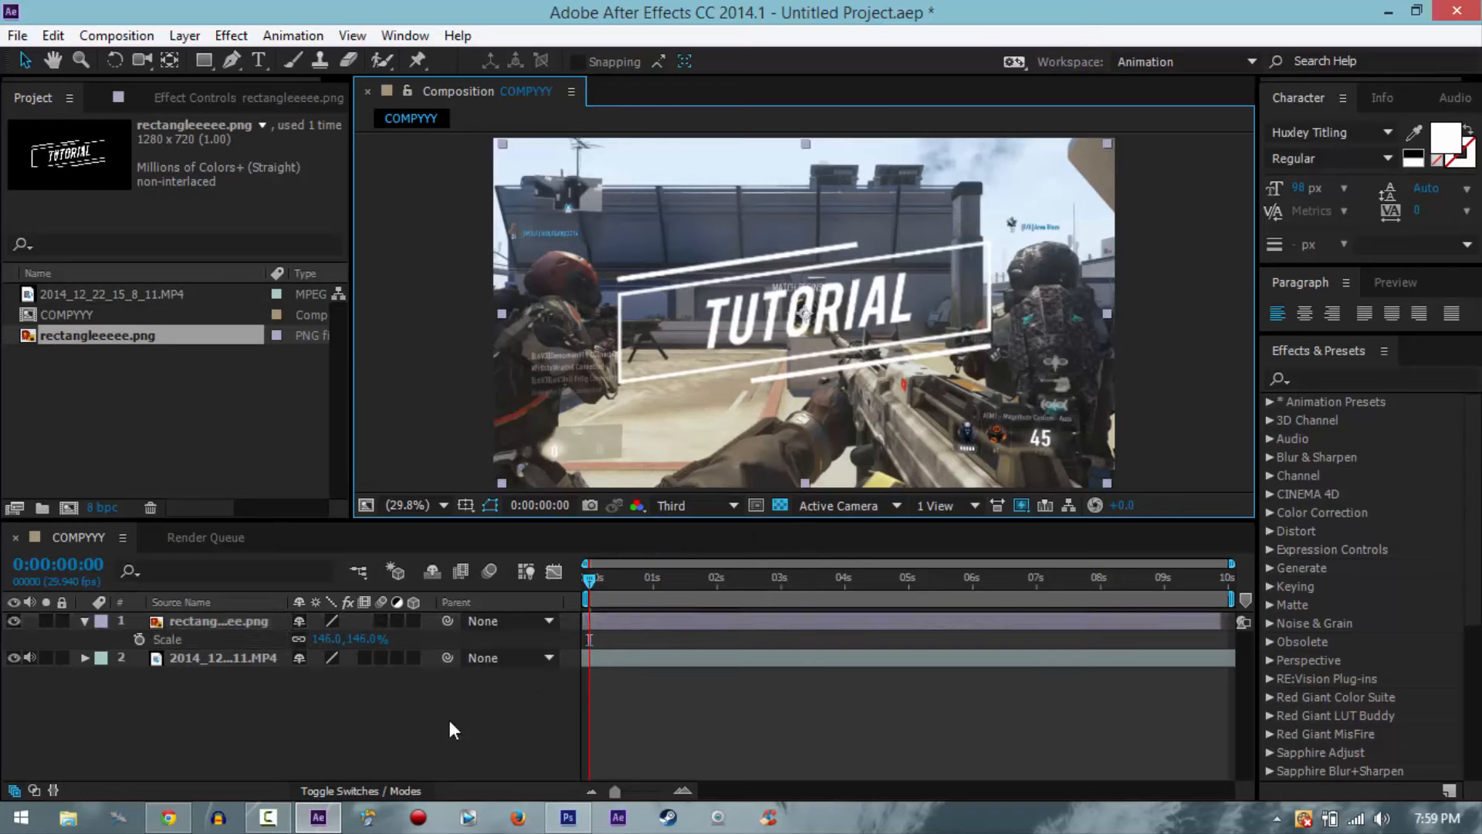
pyautogui.click(85, 622)
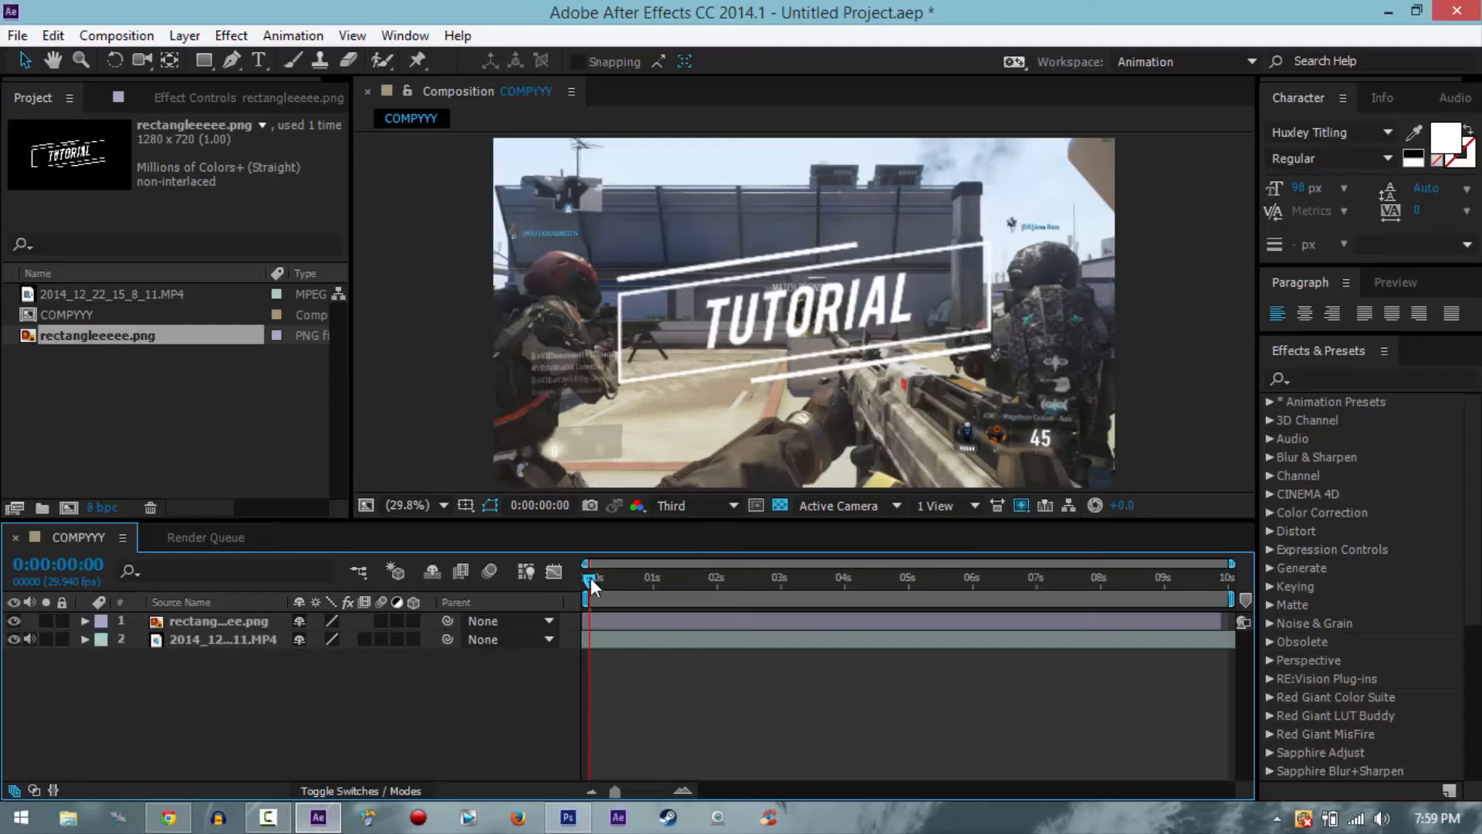
pyautogui.moveTo(591, 577)
pyautogui.mouseDown()
pyautogui.moveTo(641, 587)
pyautogui.moveTo(583, 598)
pyautogui.mouseUp()
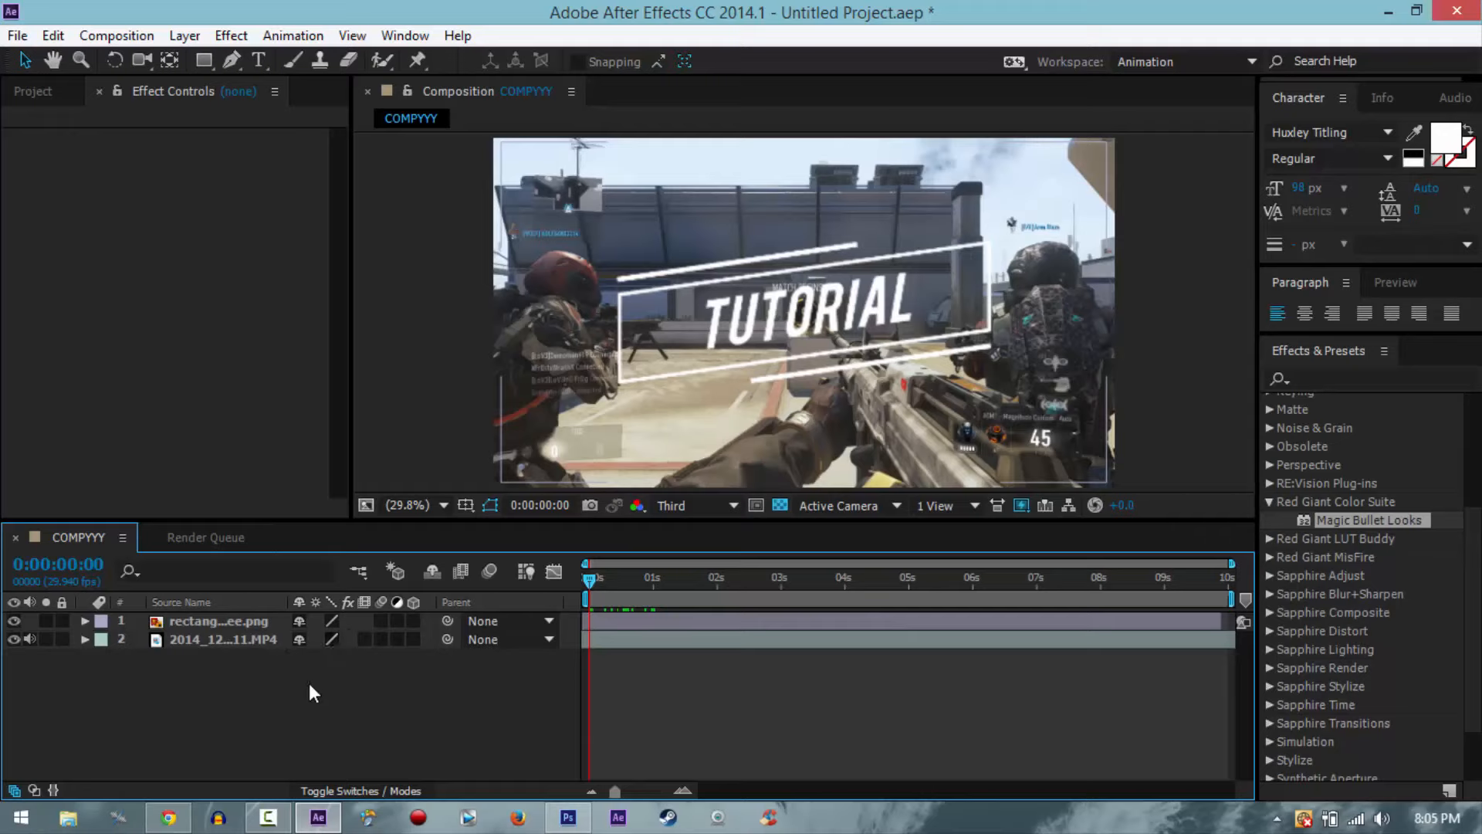
pyautogui.click(187, 641)
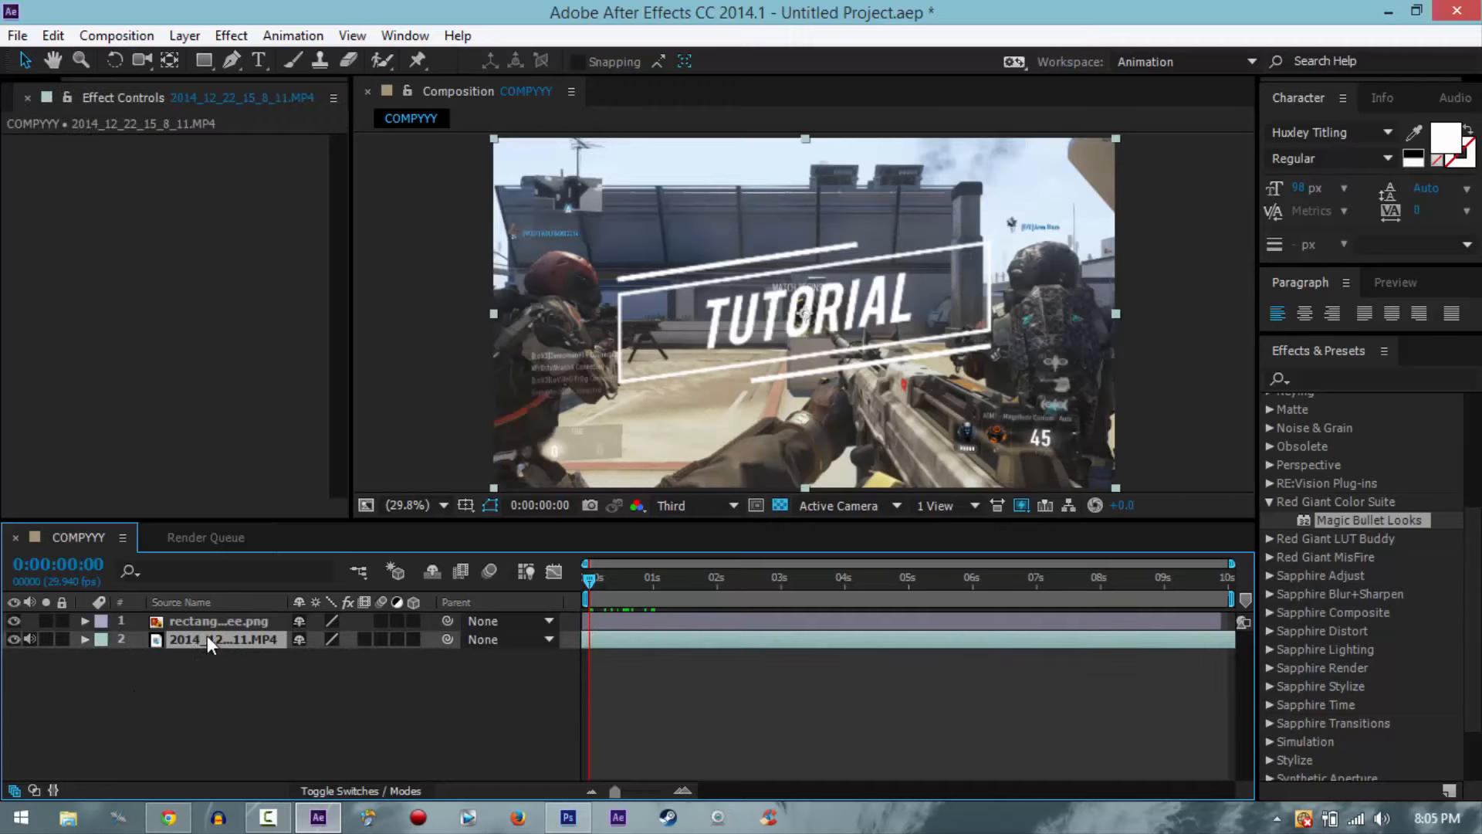
pyautogui.click(215, 619)
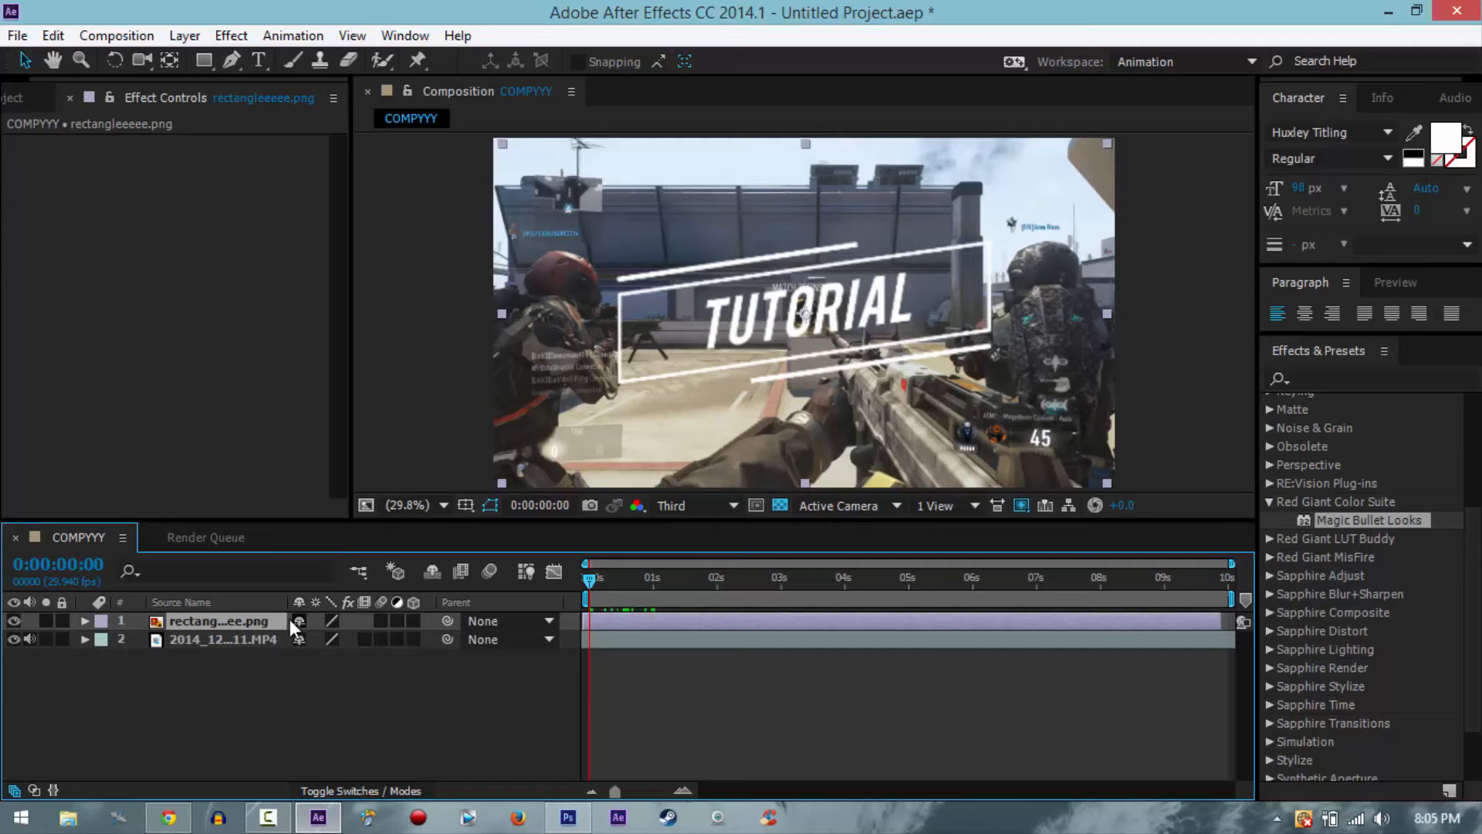
pyautogui.click(280, 674)
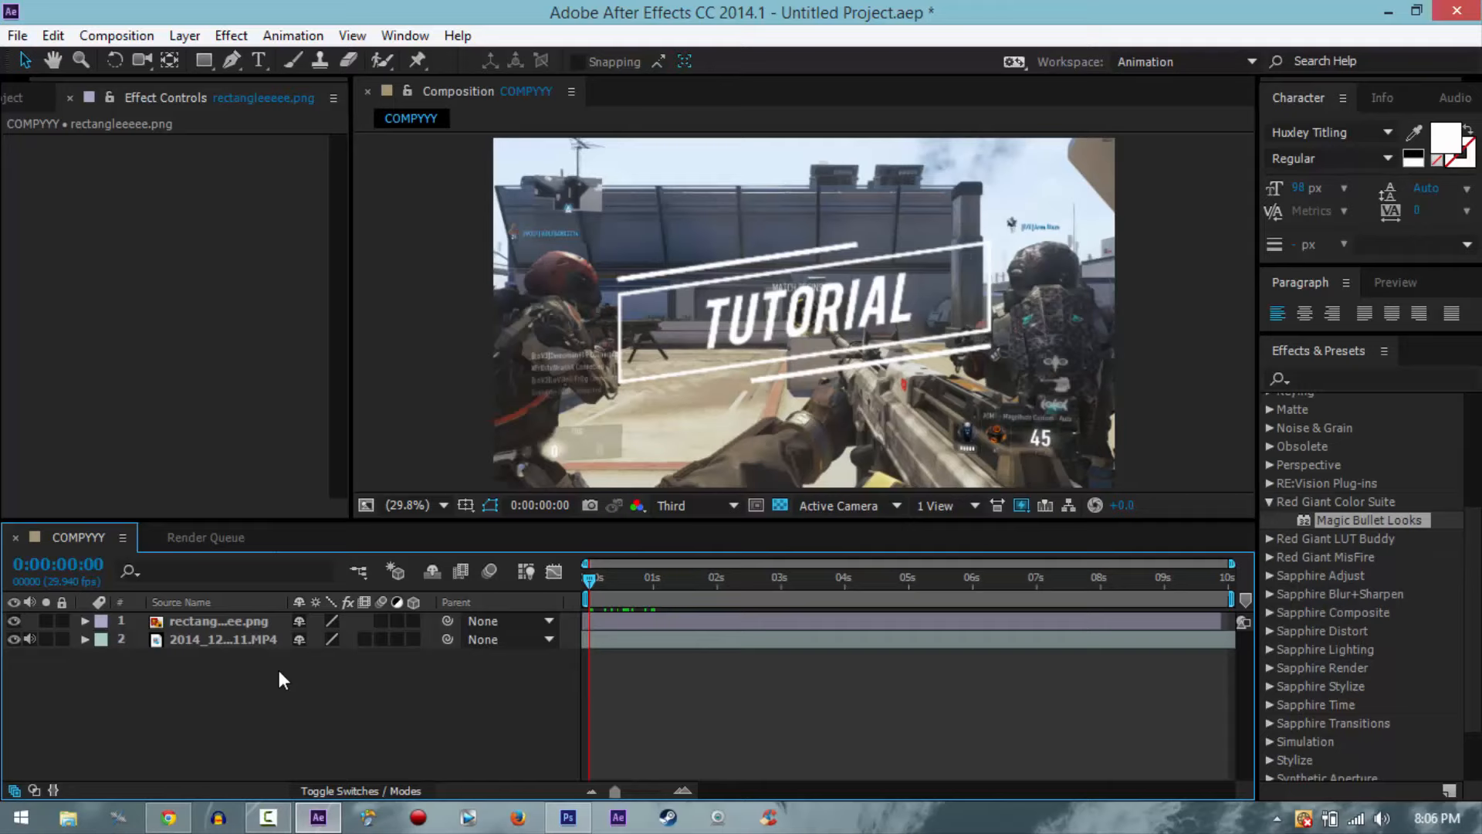
pyautogui.hotkey('ctrl', 'alt', 'y')
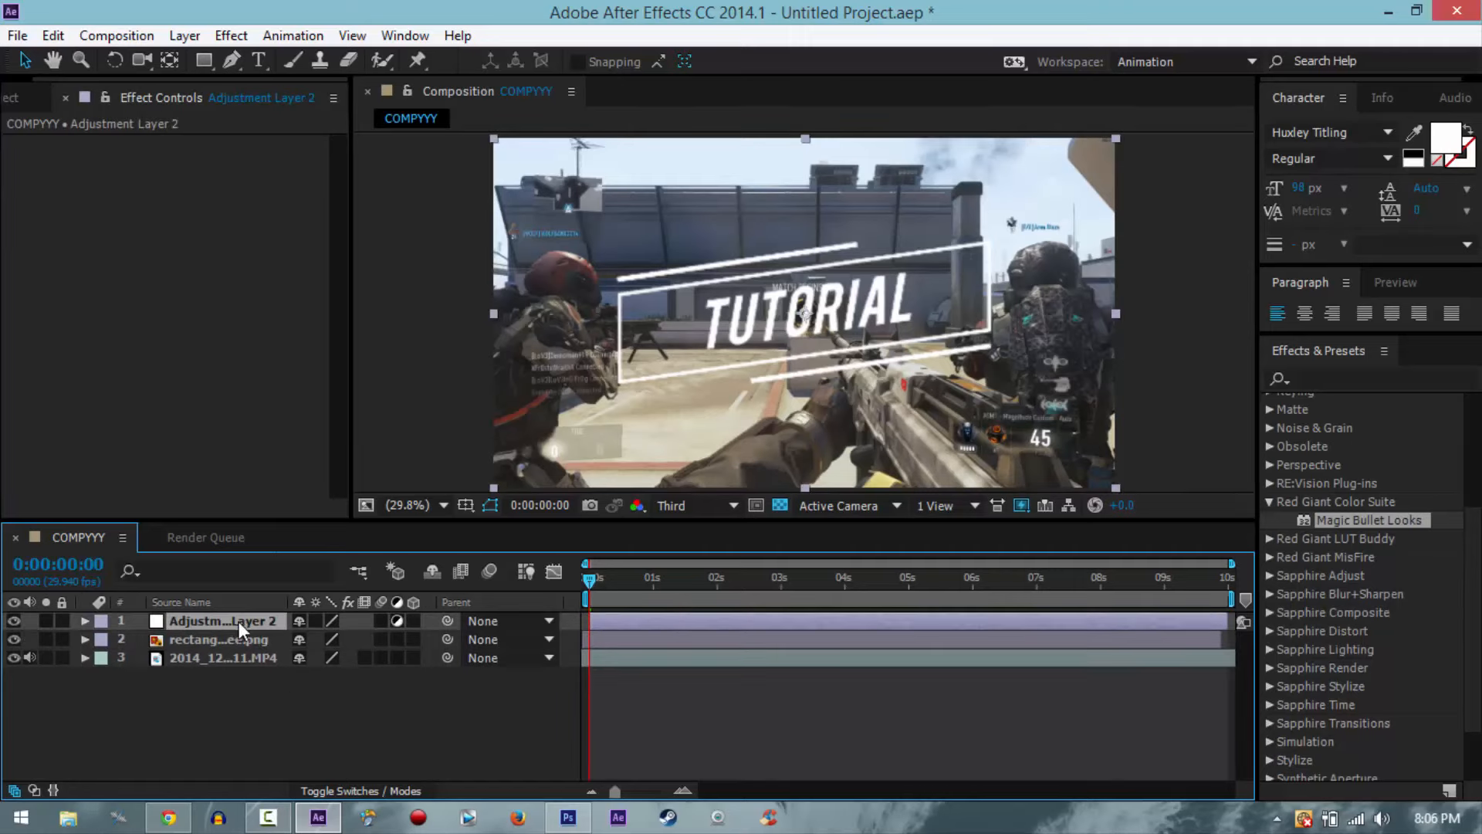
pyautogui.press('Delete')
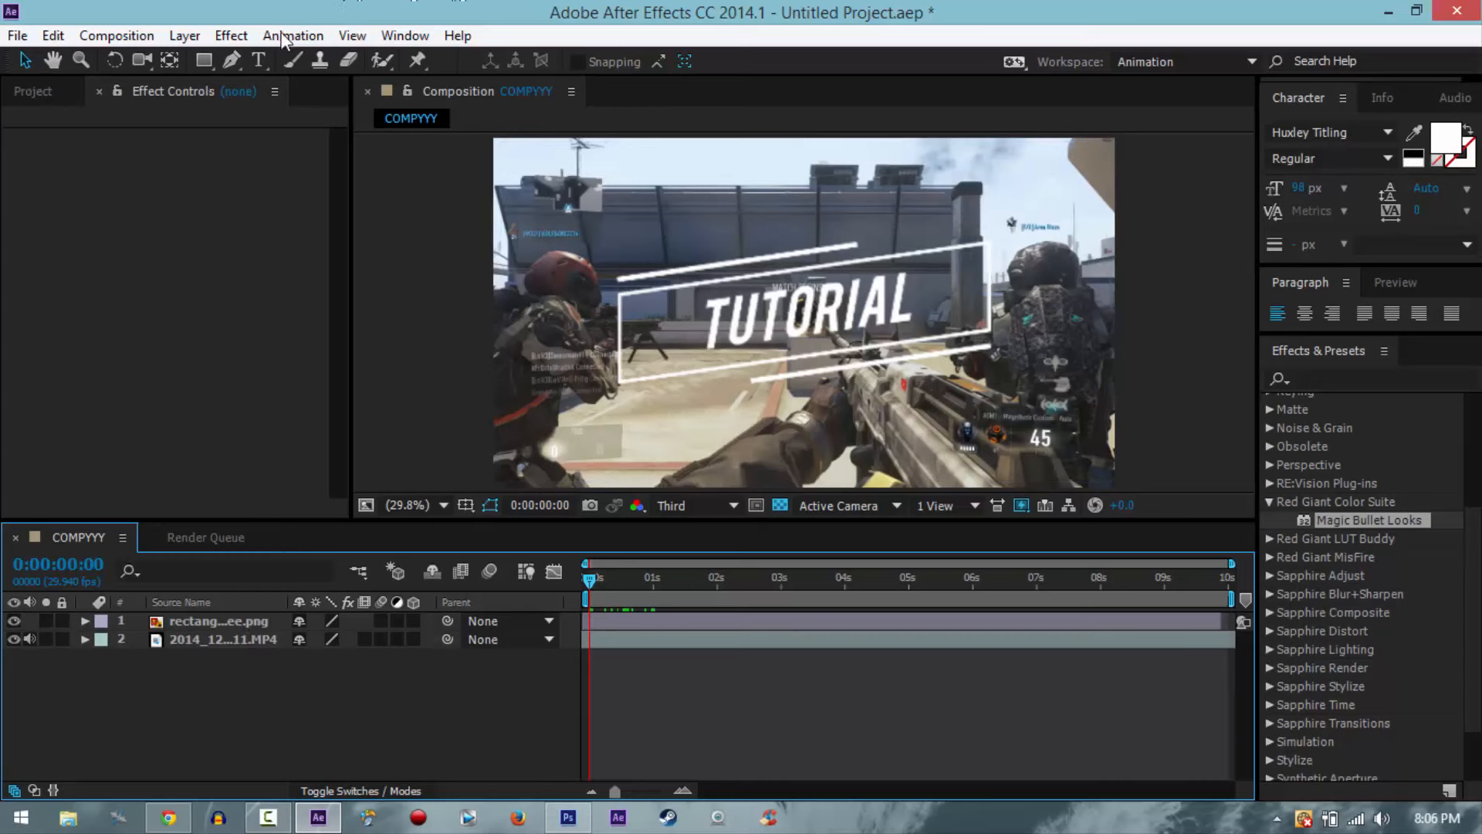
# Step: Add a new adjustment layer above the rectangleeeee.png and gameplay layers in COMPYYY
pyautogui.click(176, 35)
pyautogui.moveTo(293, 36)
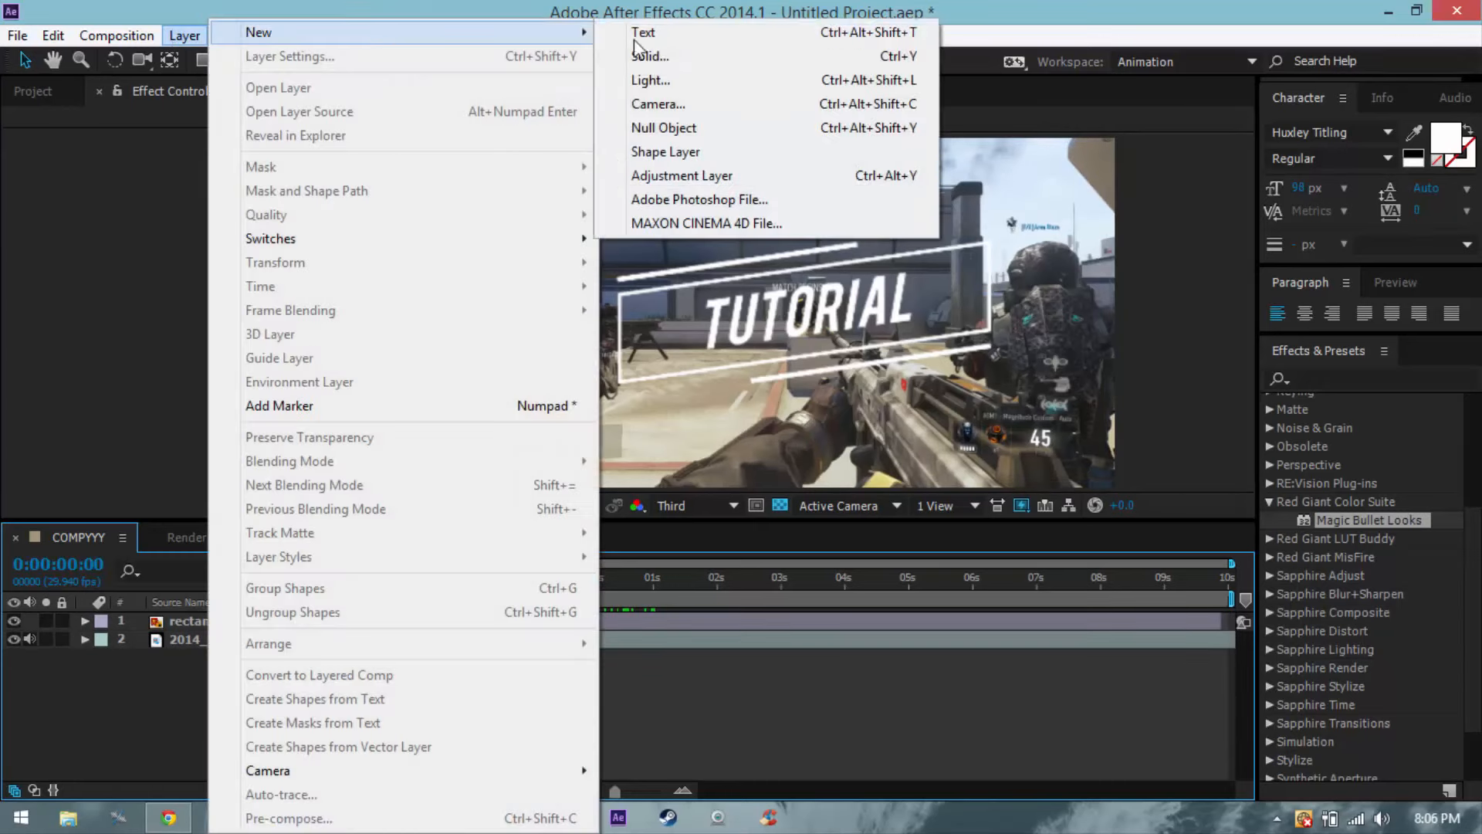
pyautogui.click(703, 173)
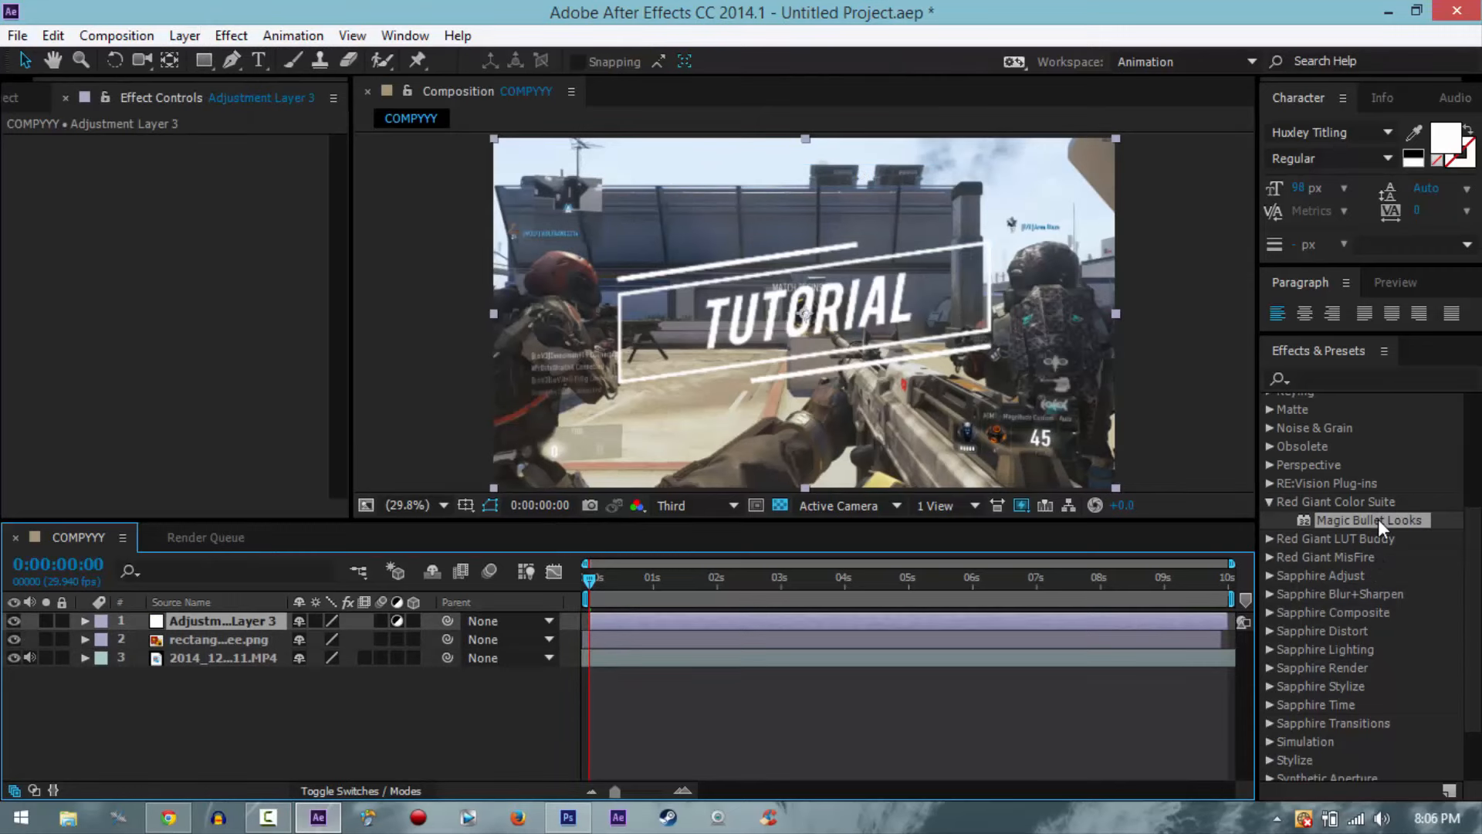
# Step: Search the effects for "curves" and apply the Color Correction Curves effect to the adjustment layer
pyautogui.scroll(4, 1351, 542)
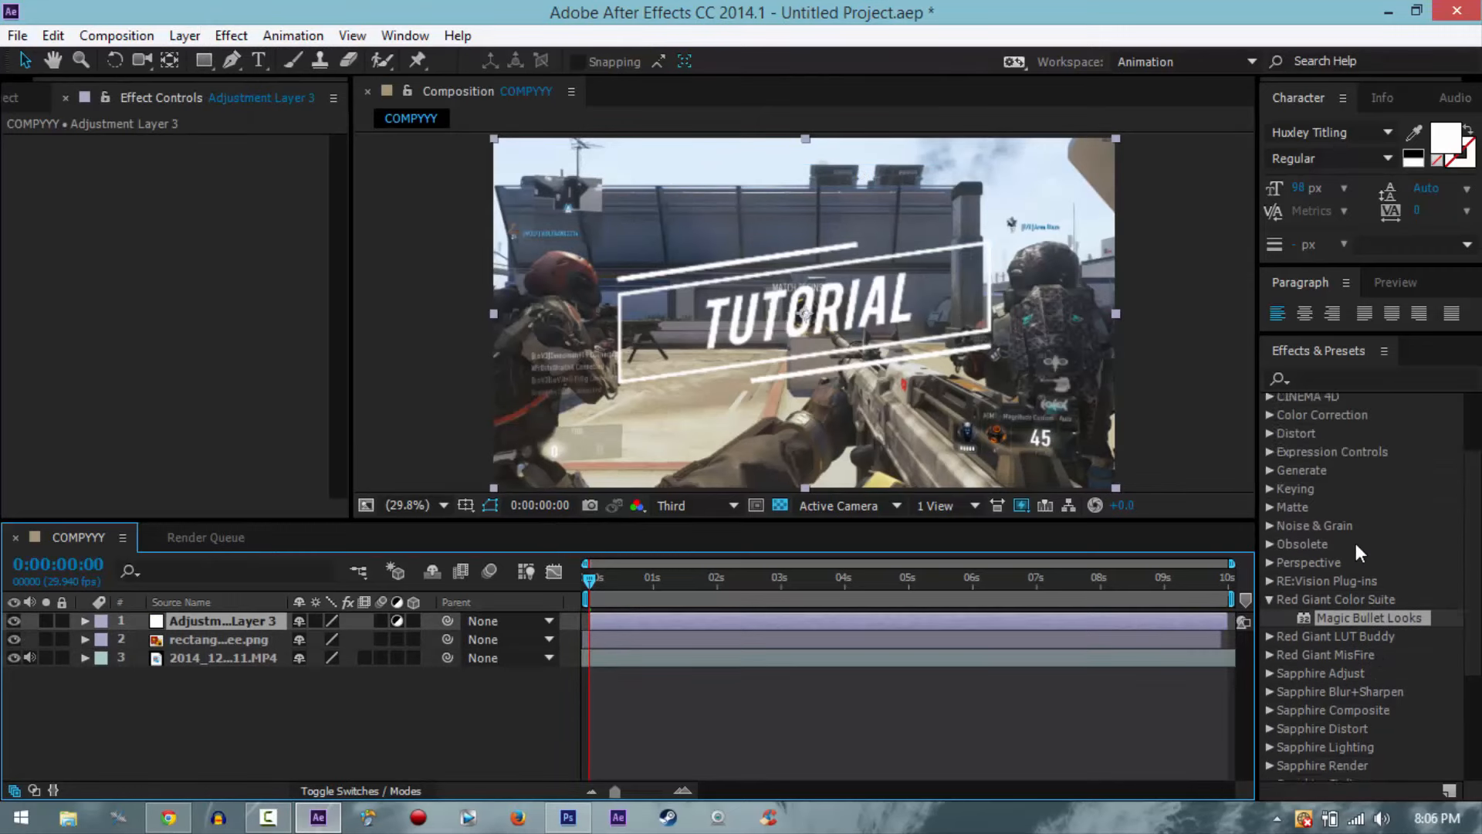
pyautogui.click(1325, 376)
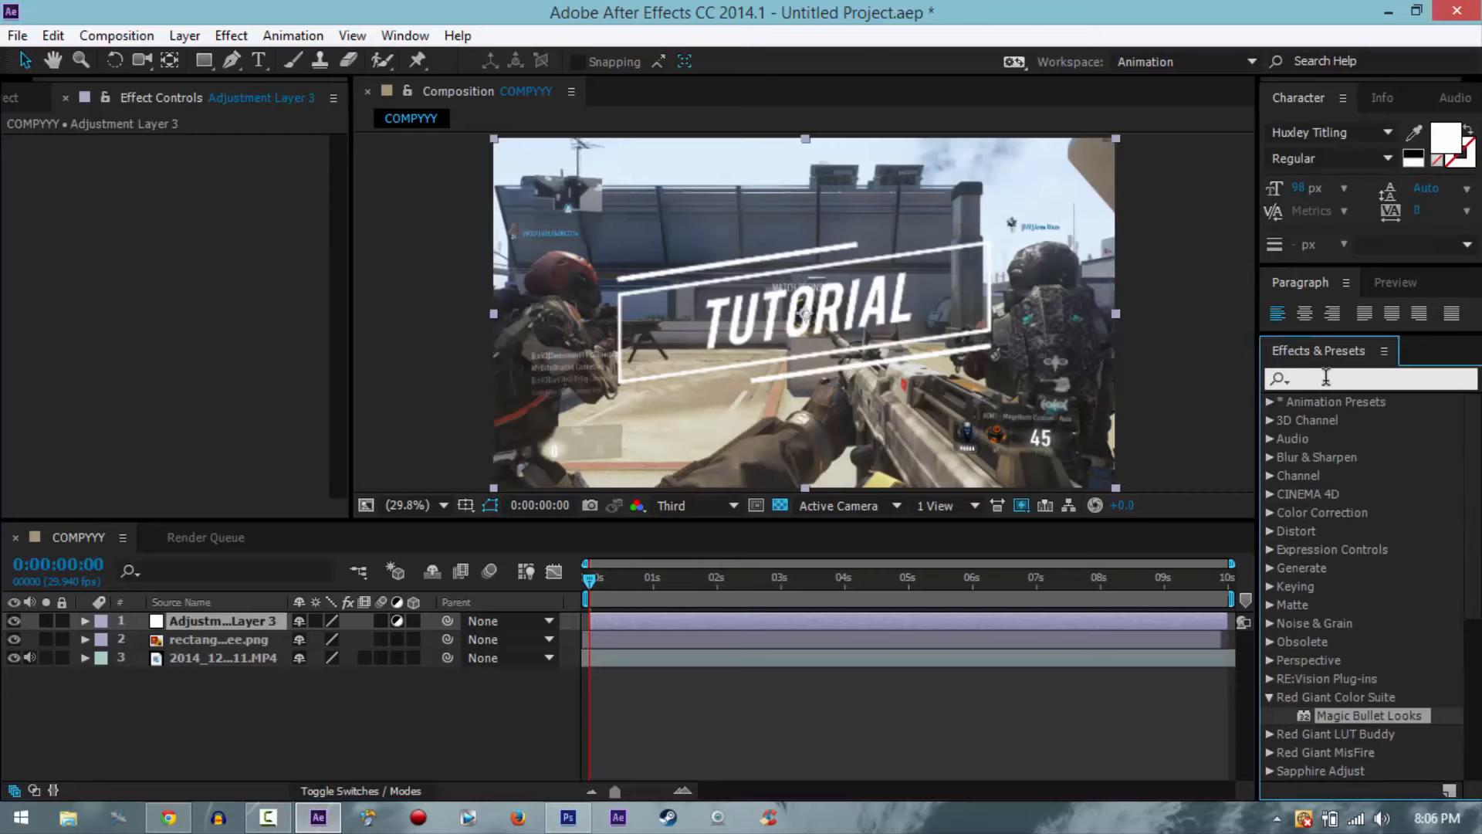
pyautogui.write('cu')
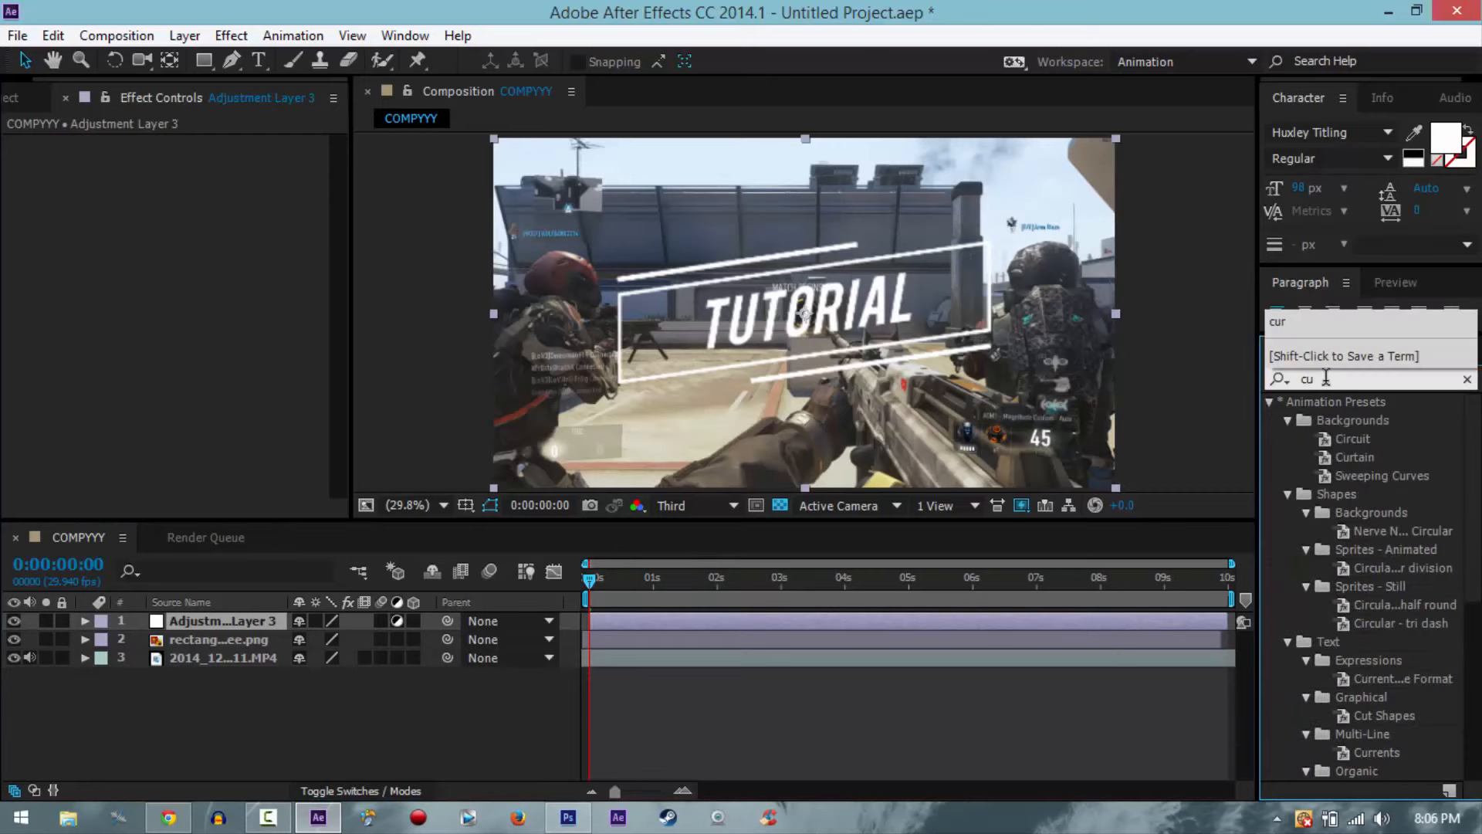
pyautogui.write('rves')
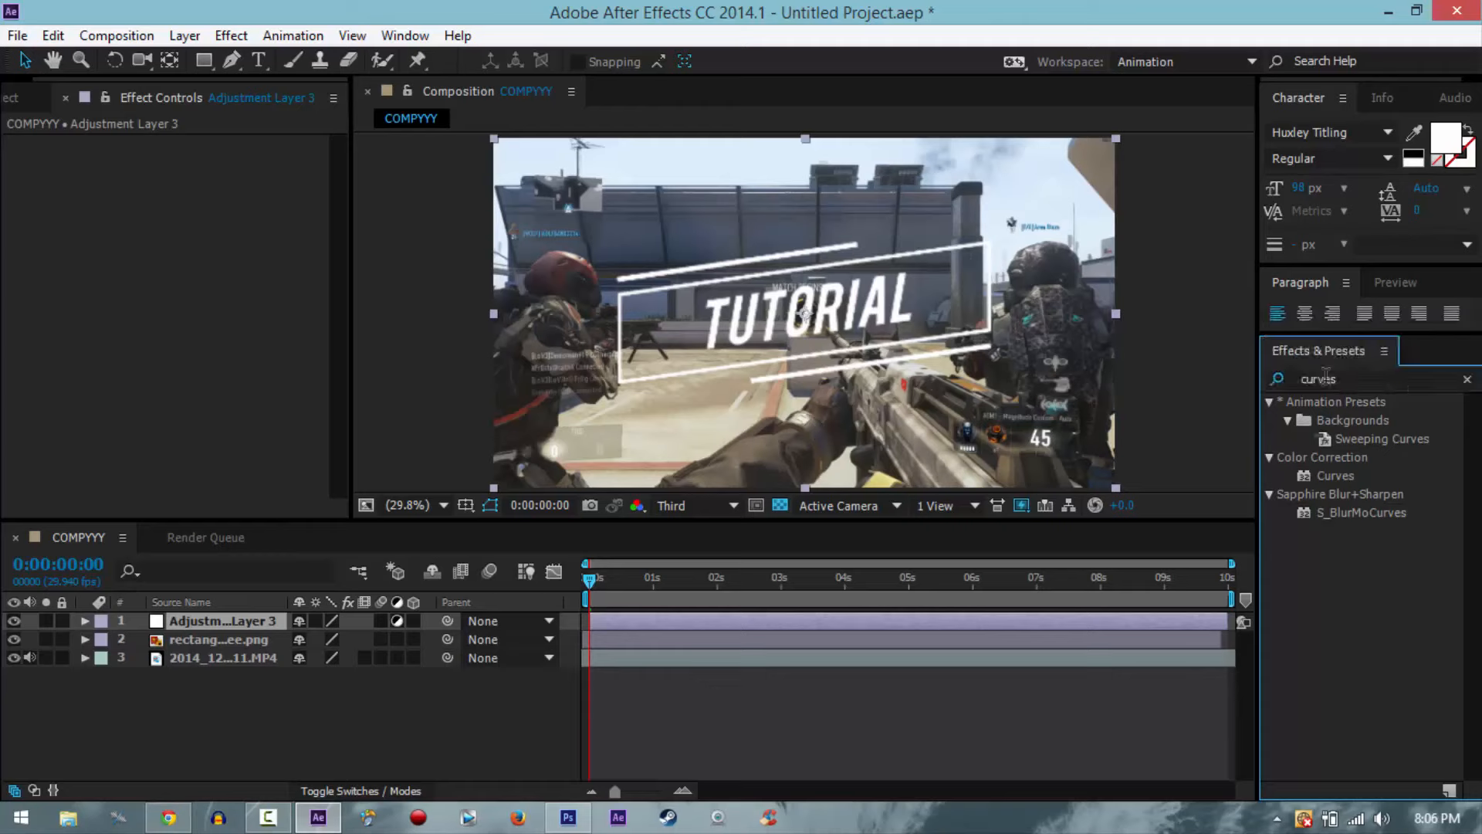
pyautogui.moveTo(1350, 475); pyautogui.dragTo(981, 614)
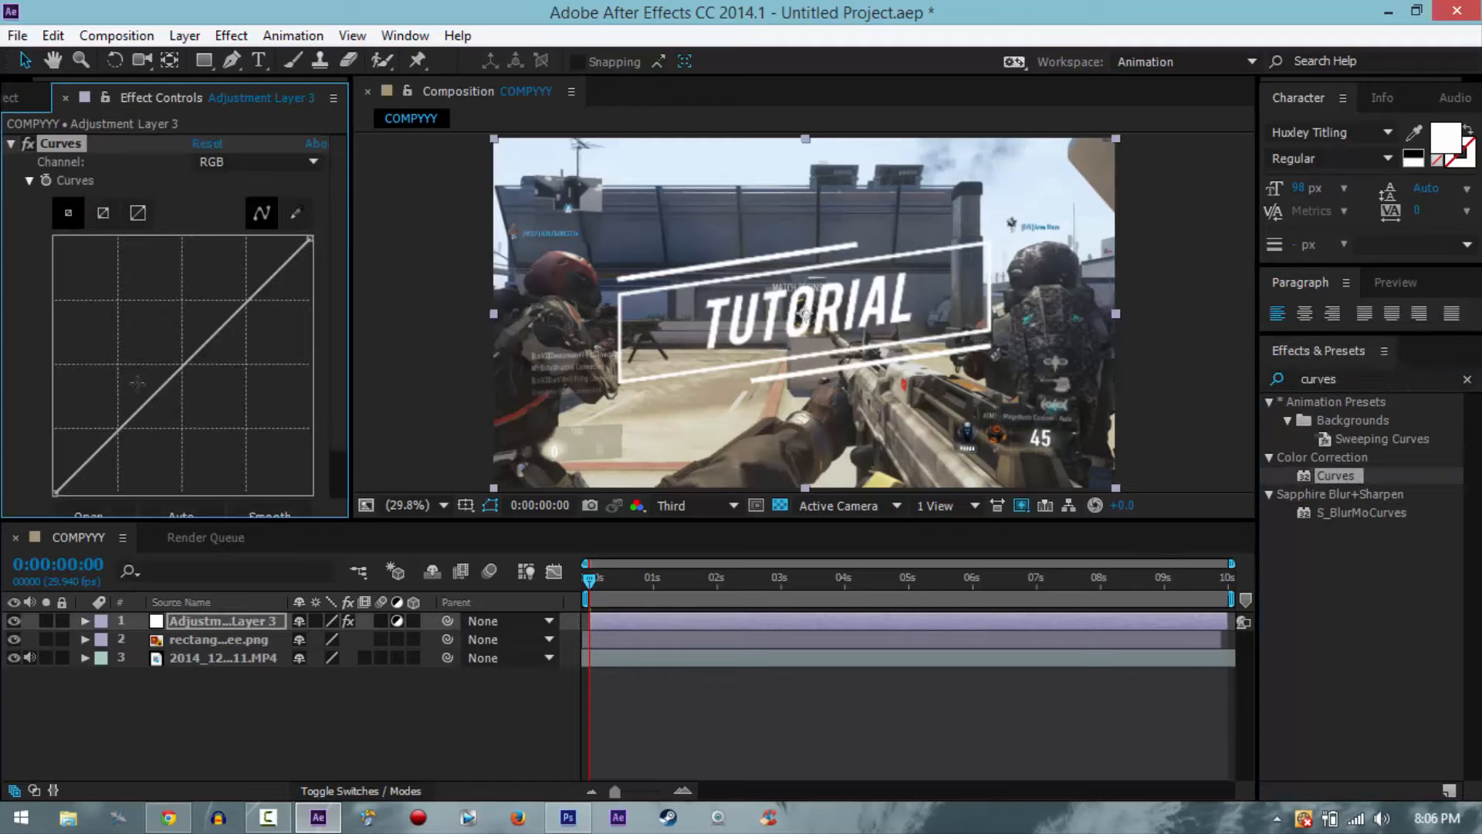
# Step: Bend the RGB curve into a steep S-shape, lowering the shadows and raising the highlights for strong contrast
pyautogui.moveTo(118, 429); pyautogui.dragTo(123, 450)
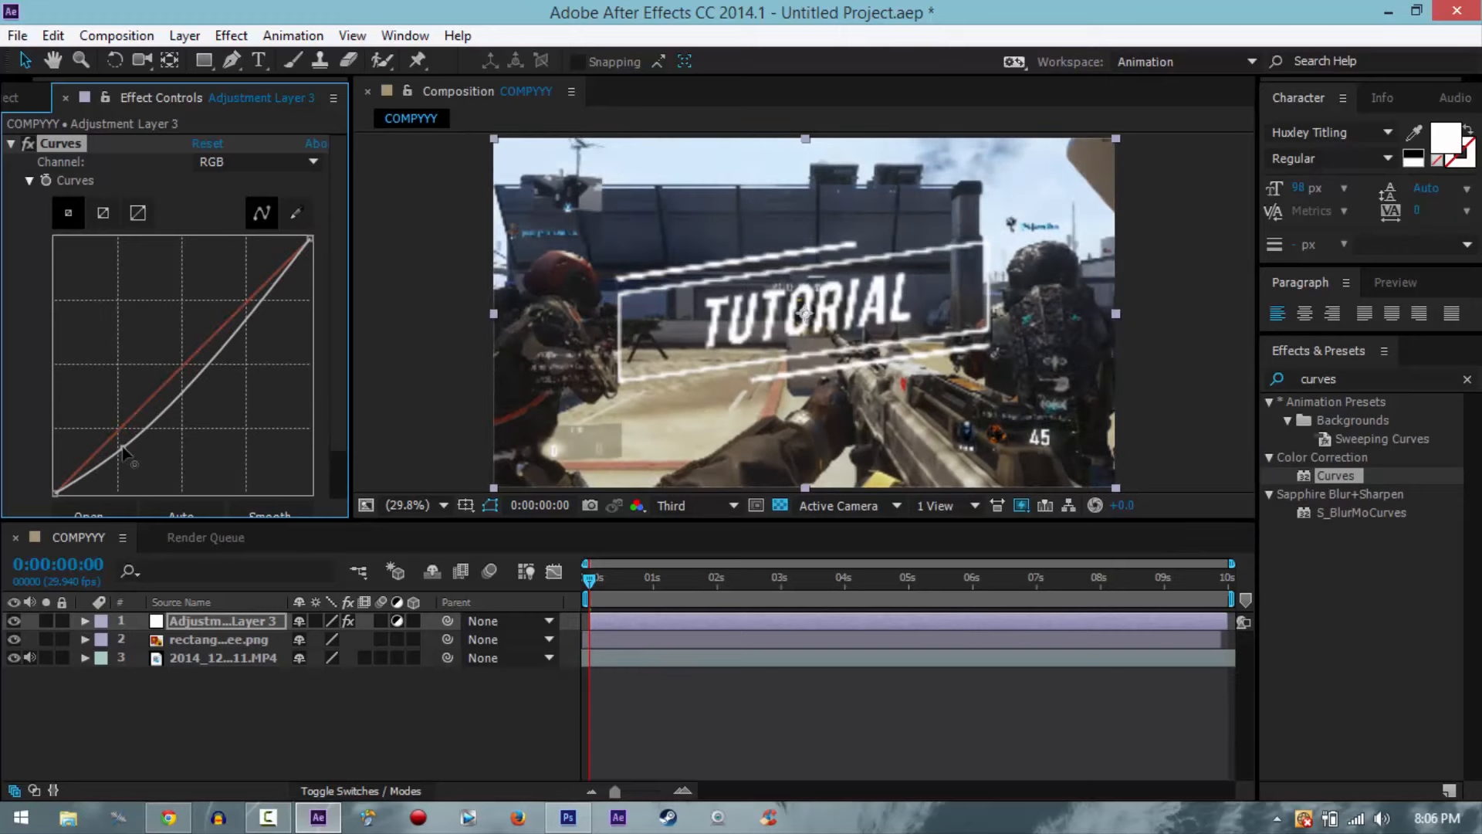
pyautogui.moveTo(258, 311); pyautogui.dragTo(204, 298)
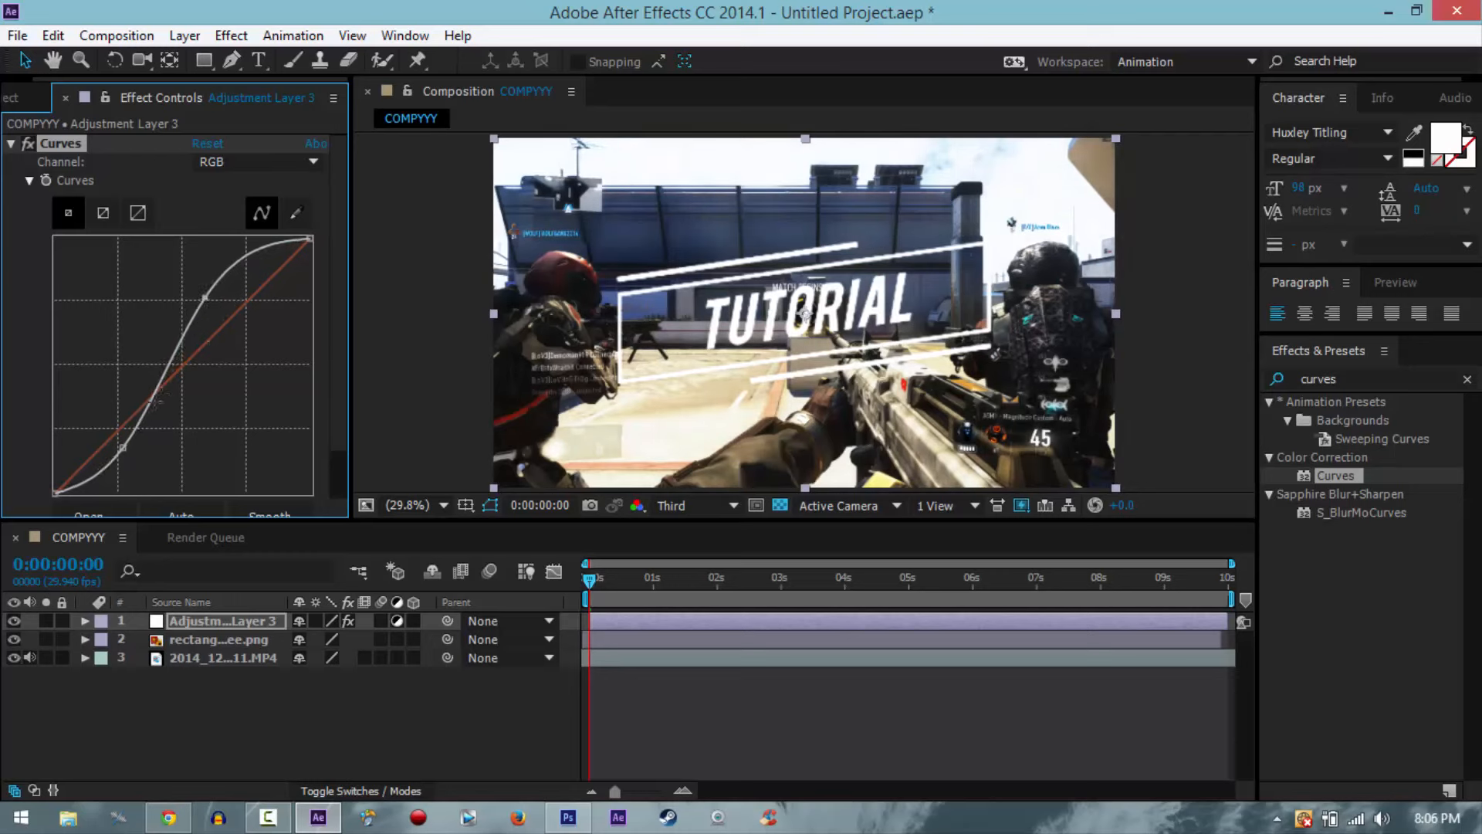
pyautogui.moveTo(124, 446)
pyautogui.mouseDown()
pyautogui.moveTo(154, 454)
pyautogui.moveTo(143, 444)
pyautogui.mouseUp()
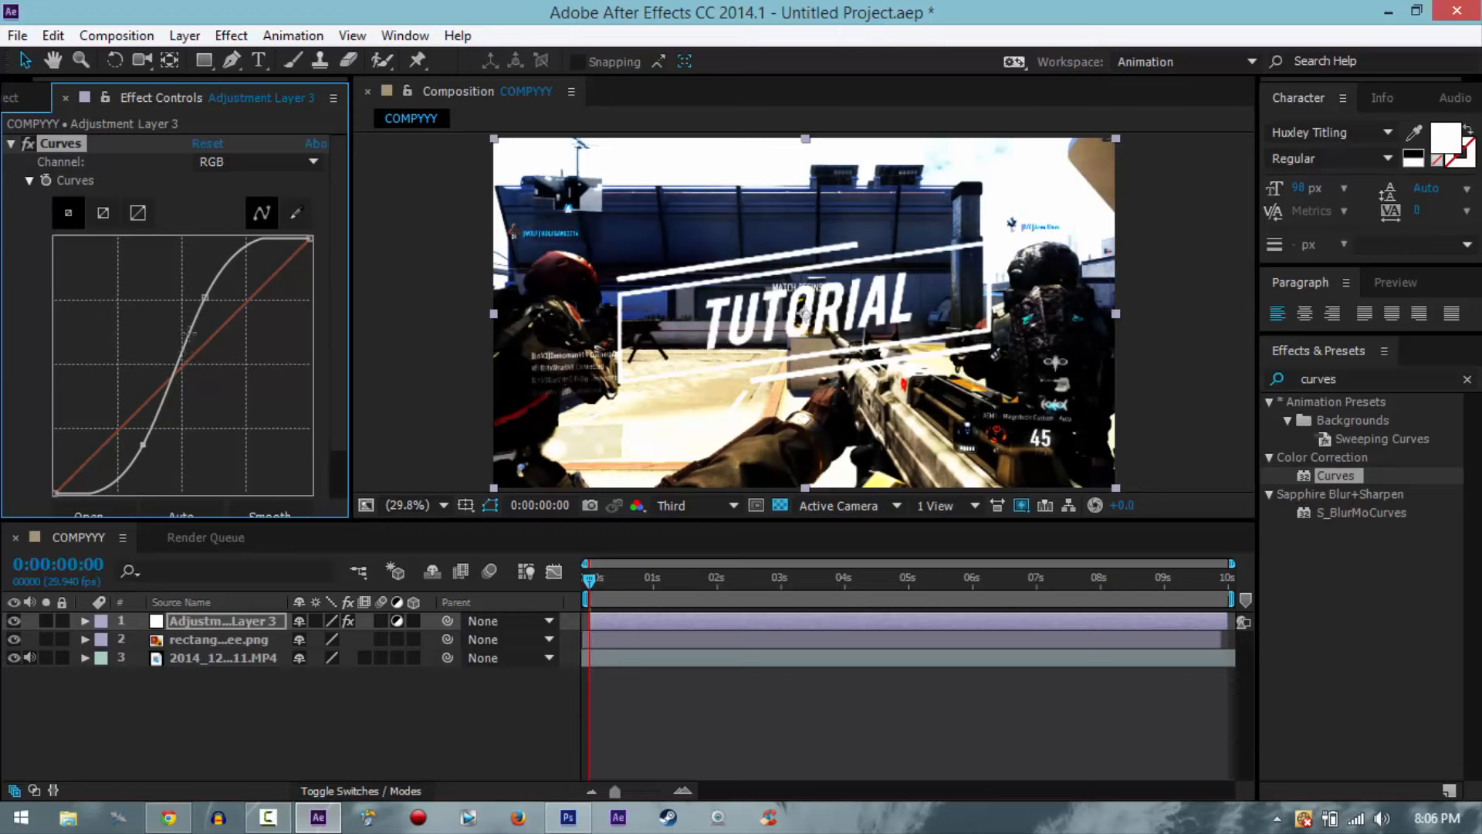
pyautogui.moveTo(187, 335)
pyautogui.mouseDown()
pyautogui.moveTo(175, 313)
pyautogui.moveTo(182, 357)
pyautogui.moveTo(168, 353)
pyautogui.mouseUp()
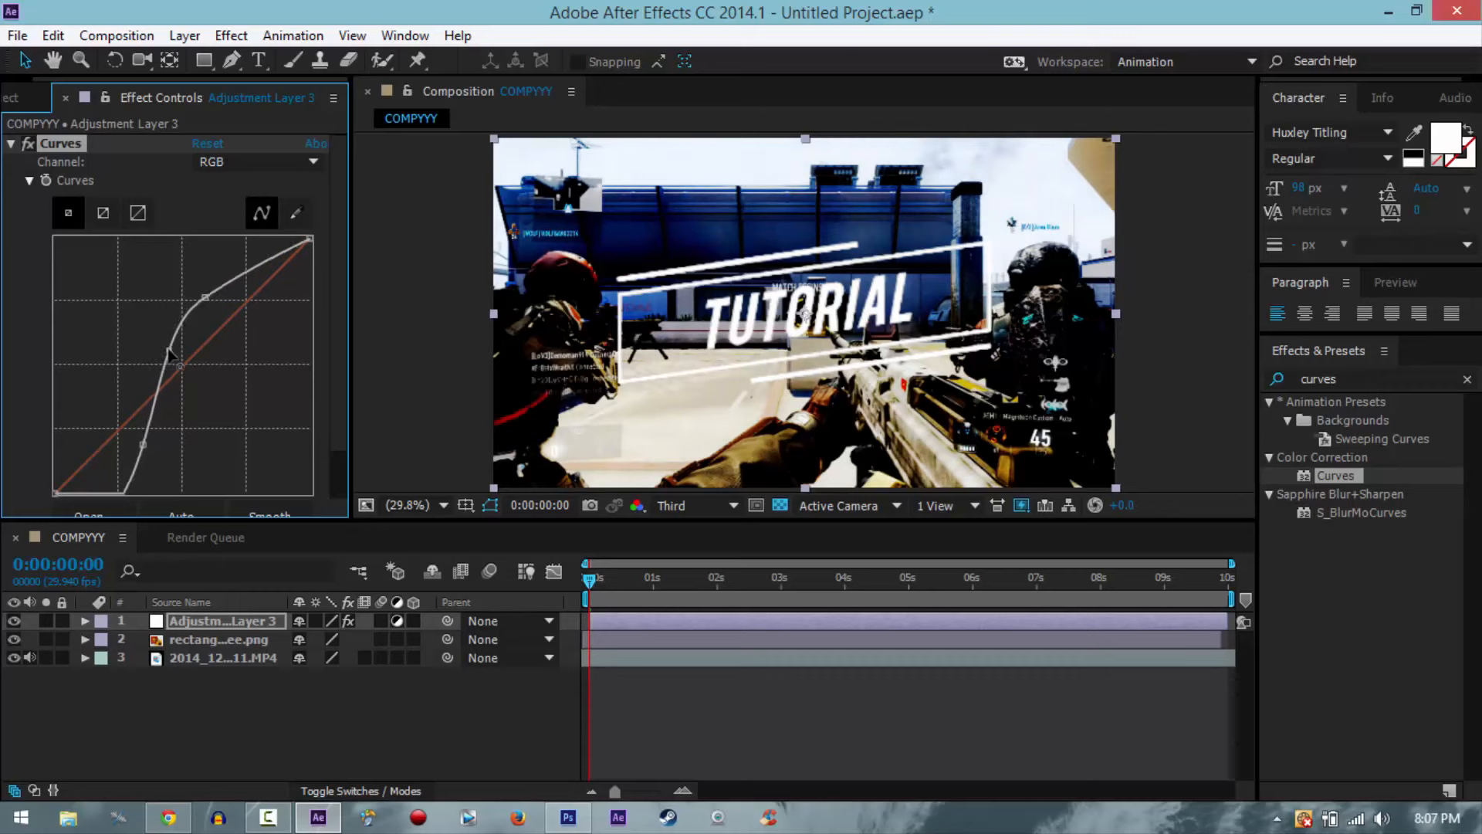
# Step: Delete the Curves effect from the adjustment layer
pyautogui.click(7, 143)
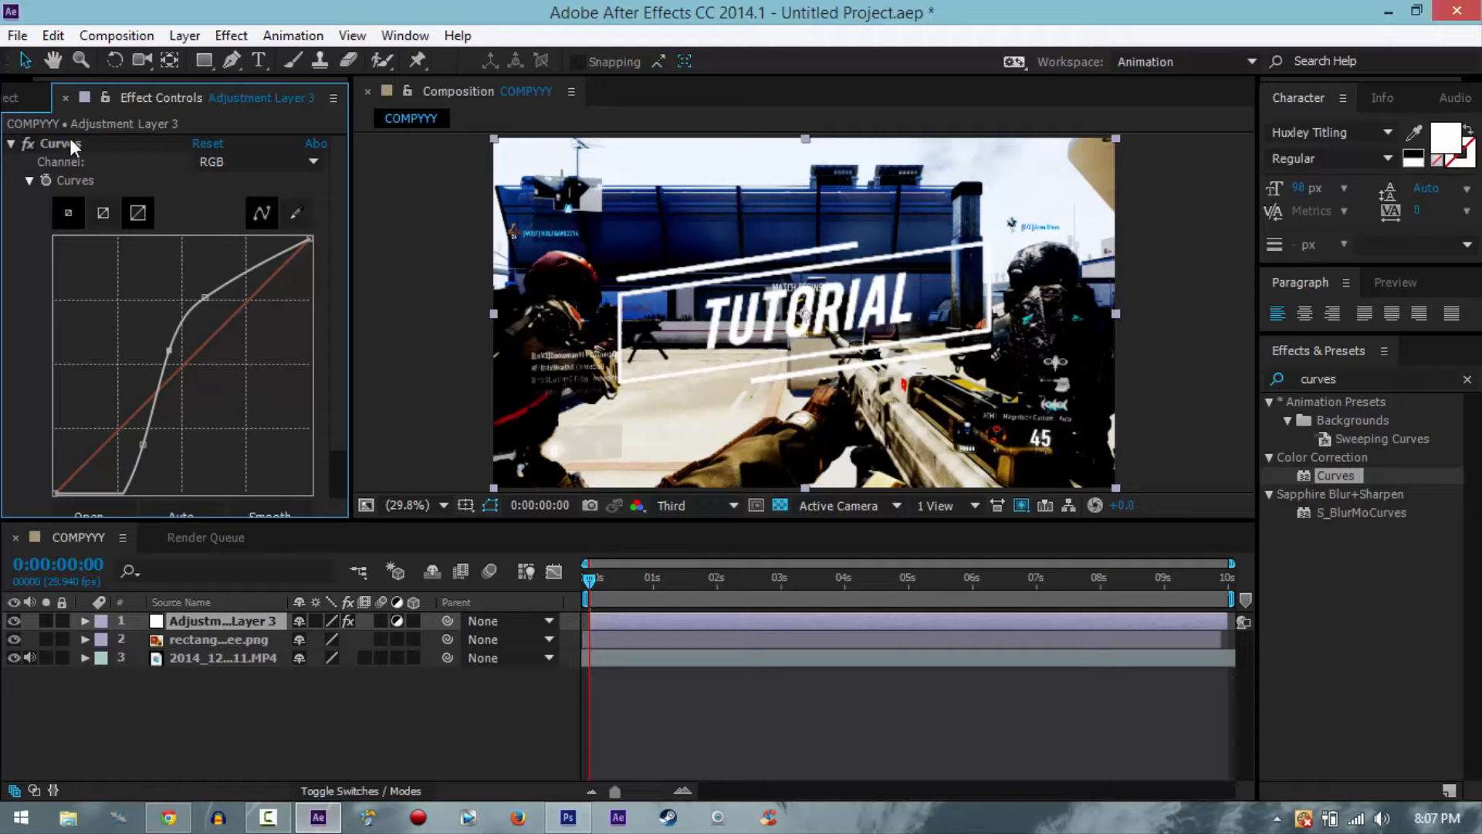
pyautogui.click(70, 139)
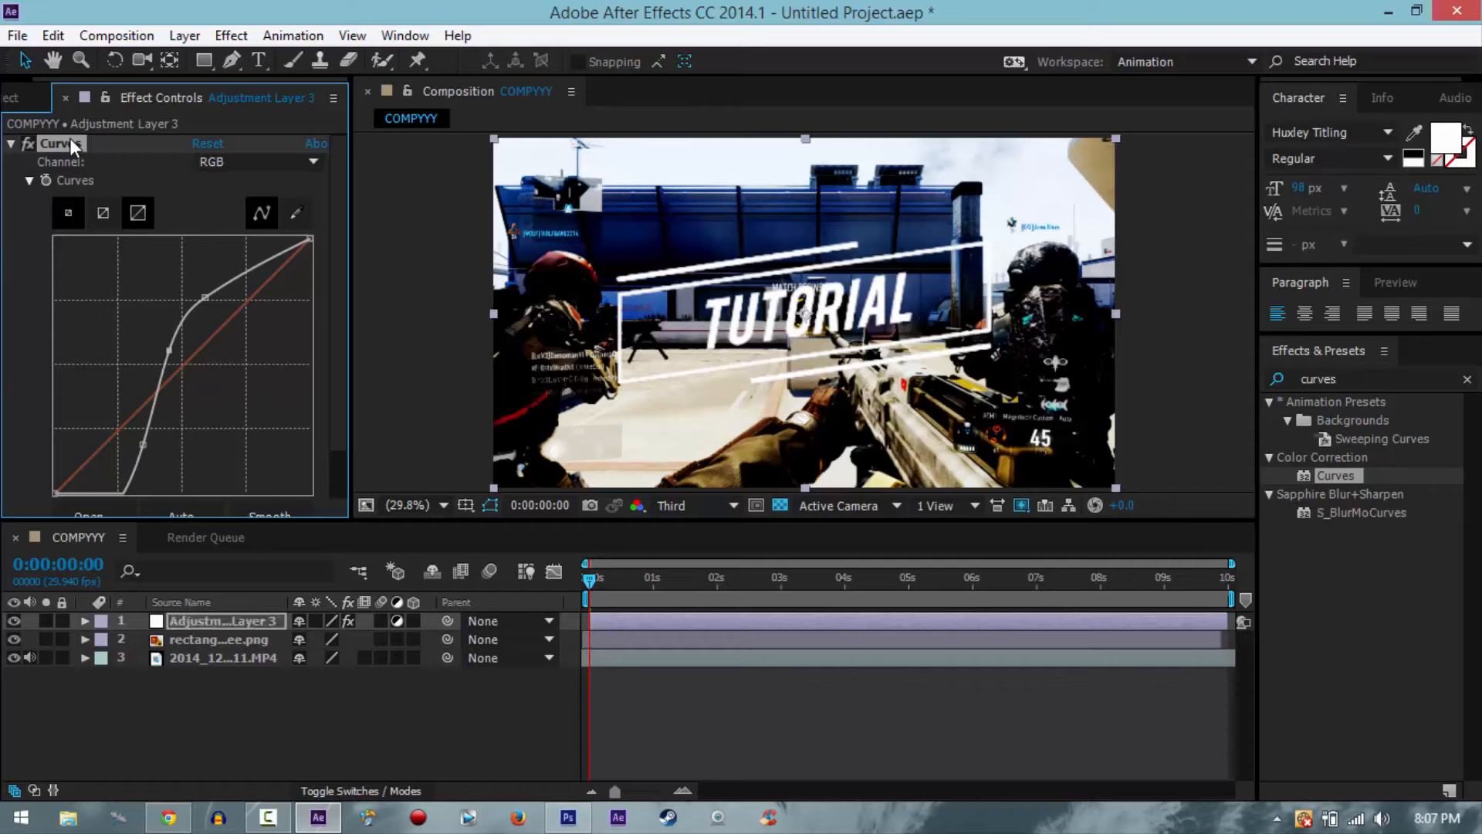
pyautogui.press('Delete')
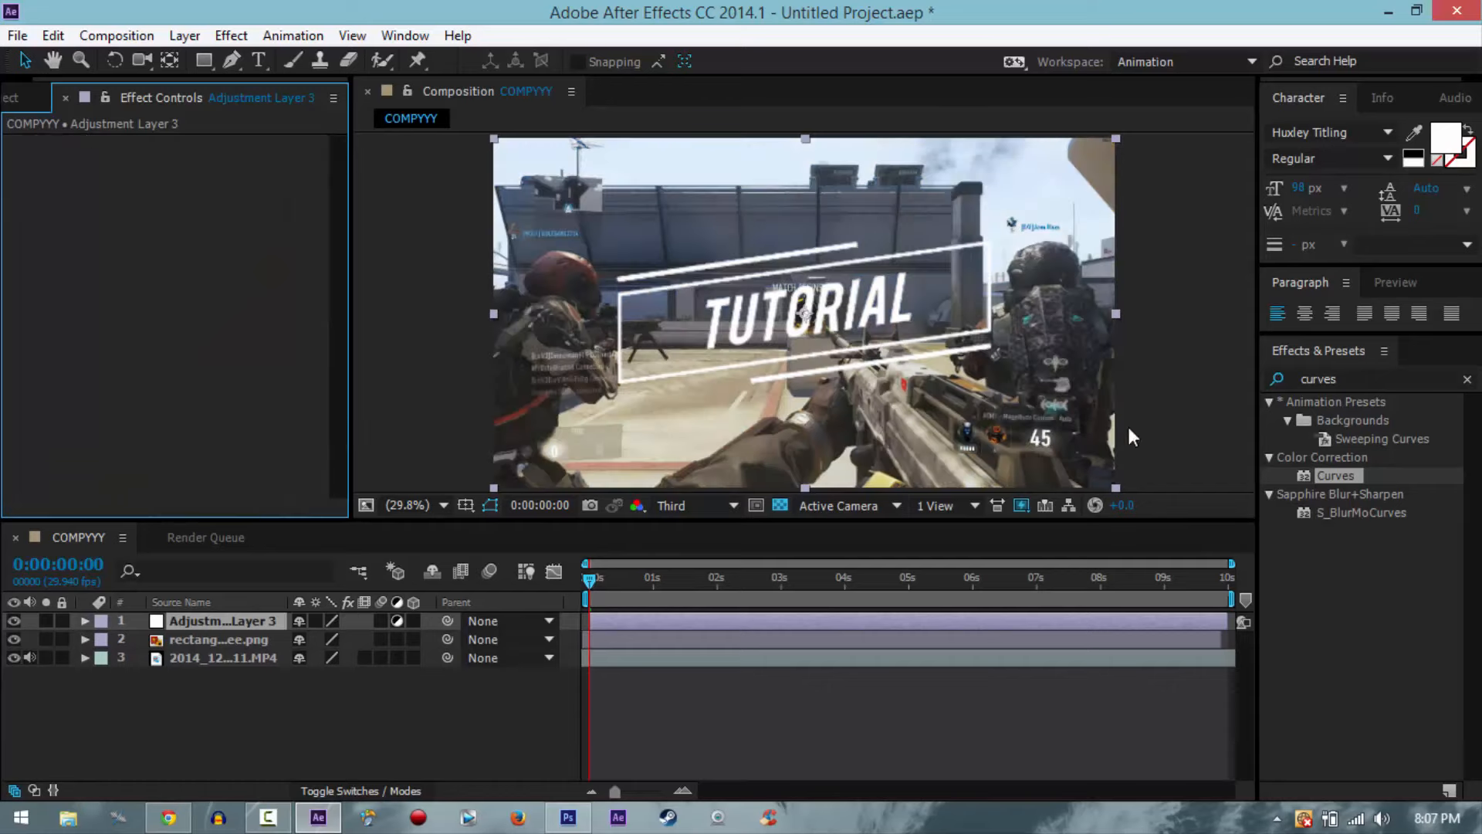
# Step: Search the effects for "looks" and apply Magic Bullet Looks to the adjustment layer
pyautogui.moveTo(1350, 379); pyautogui.dragTo(1188, 386)
pyautogui.moveTo(1353, 378); pyautogui.dragTo(1225, 376)
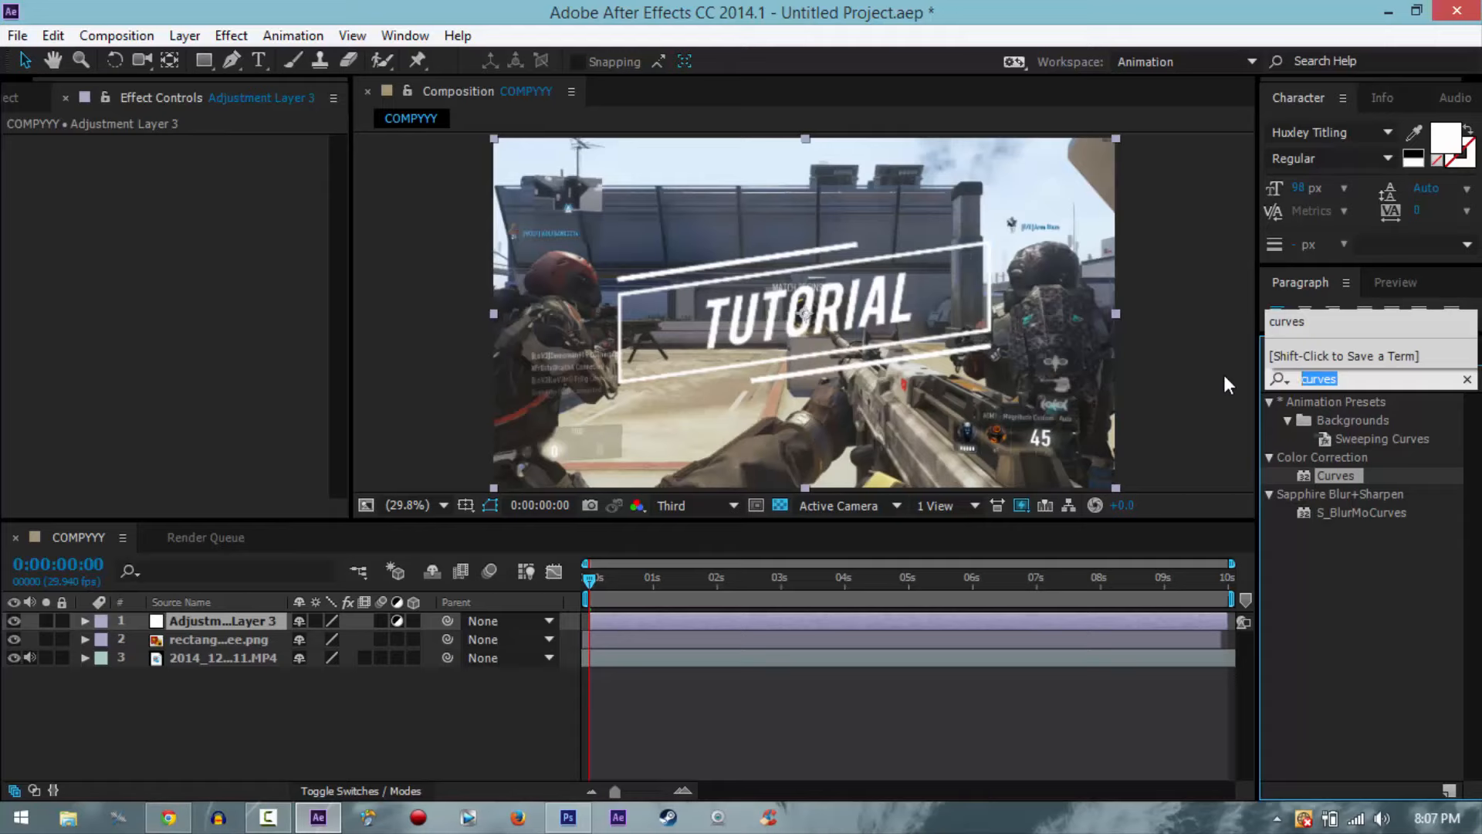
pyautogui.press('BackSpace')
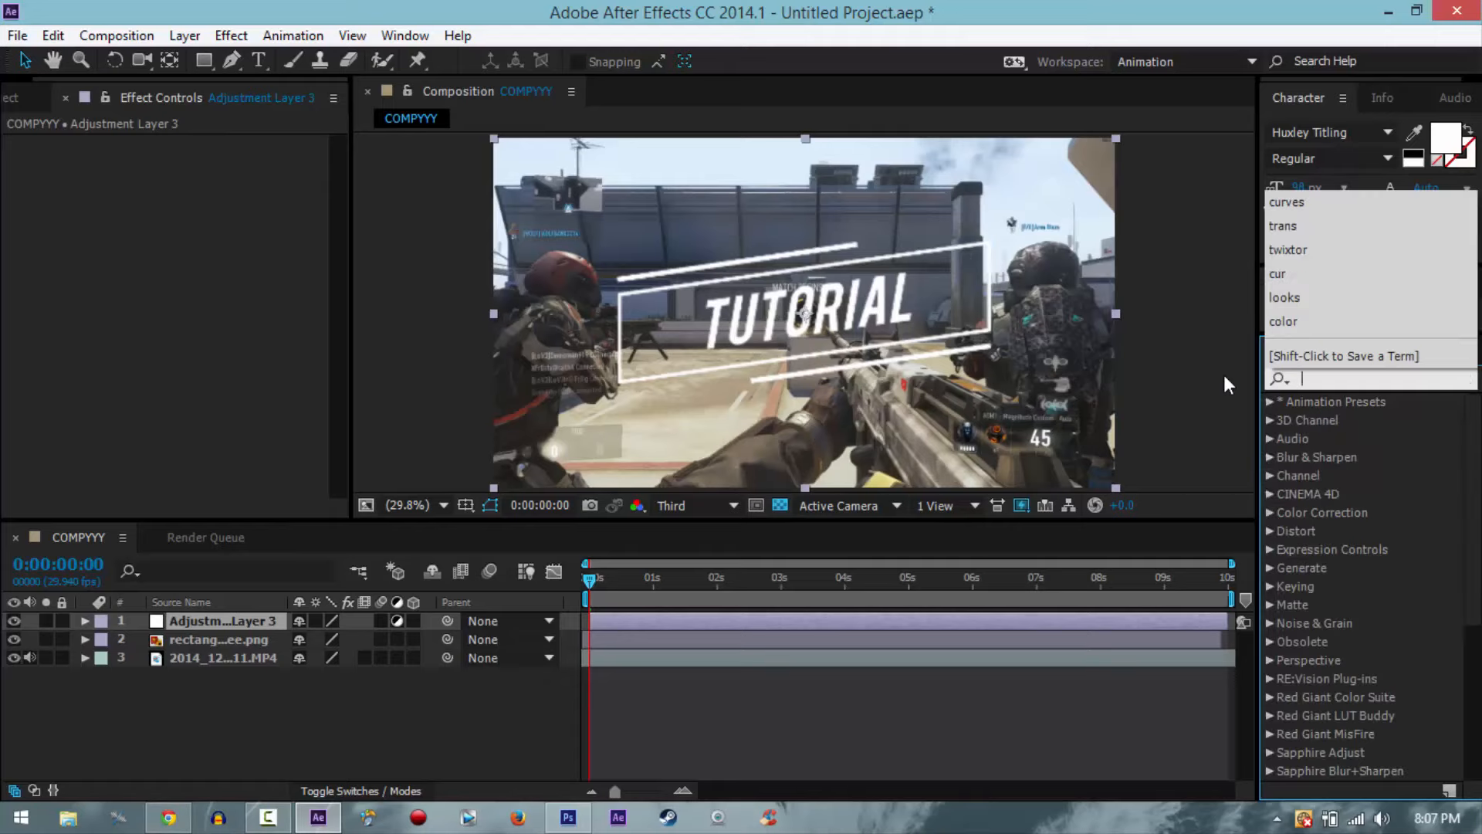
pyautogui.write('looks')
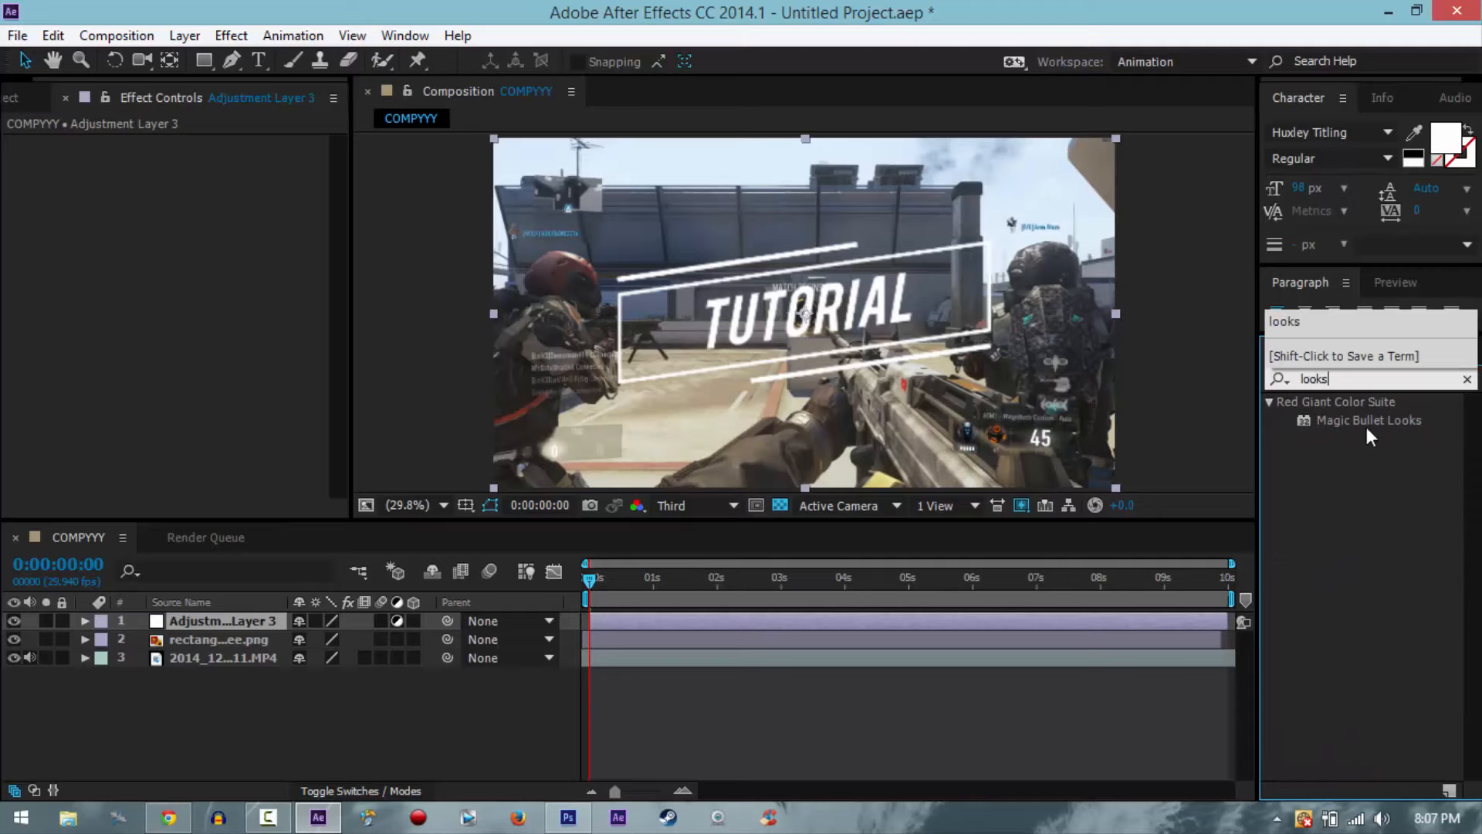
pyautogui.moveTo(1365, 428); pyautogui.dragTo(838, 618)
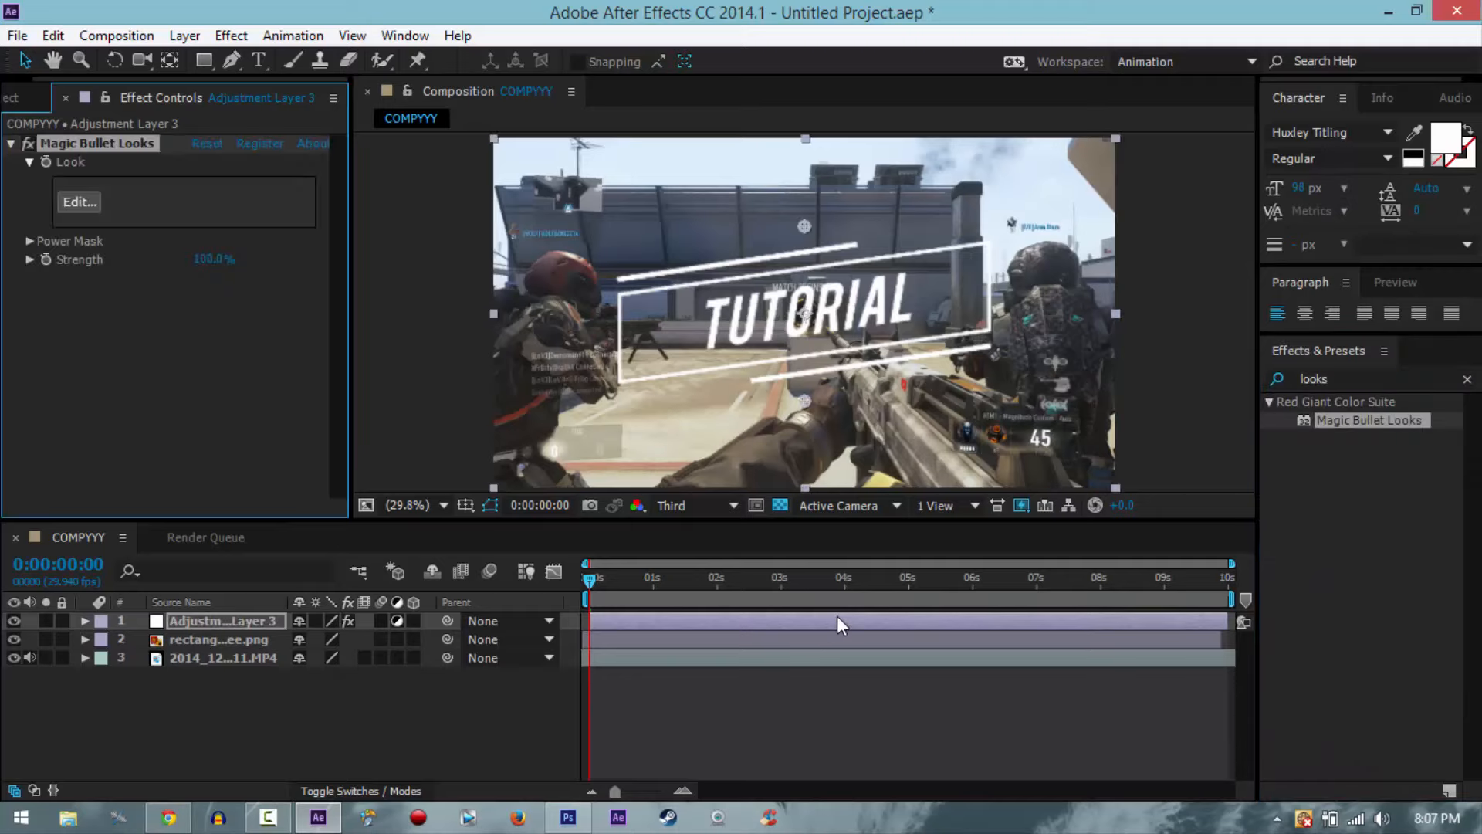
# Step: Apply the Overedit OCE 1 look from Chromatic CC MBL in Magic Bullet Looks and collapse the effect's settings
pyautogui.click(78, 202)
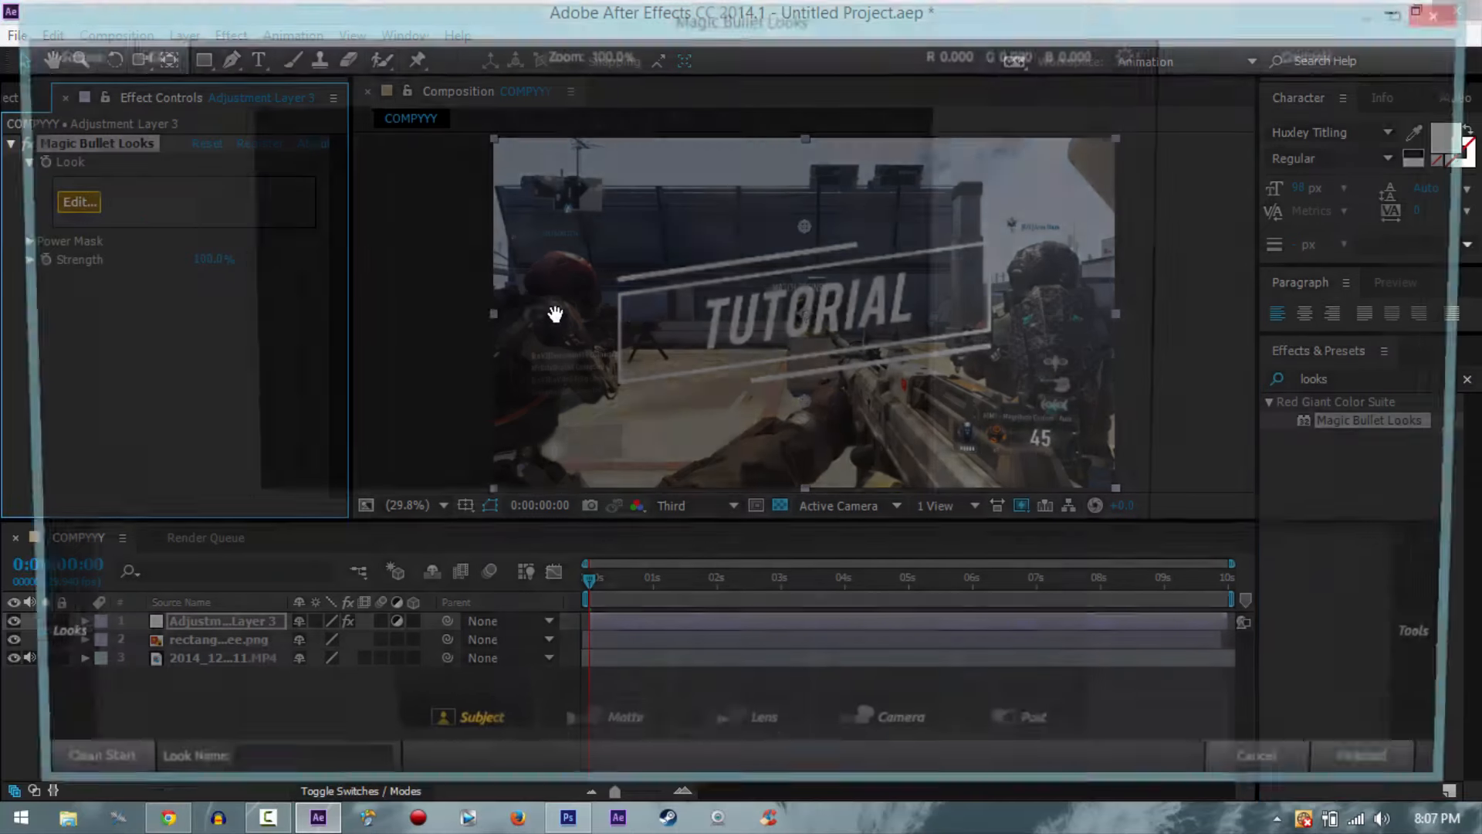
pyautogui.moveTo(5, 302)
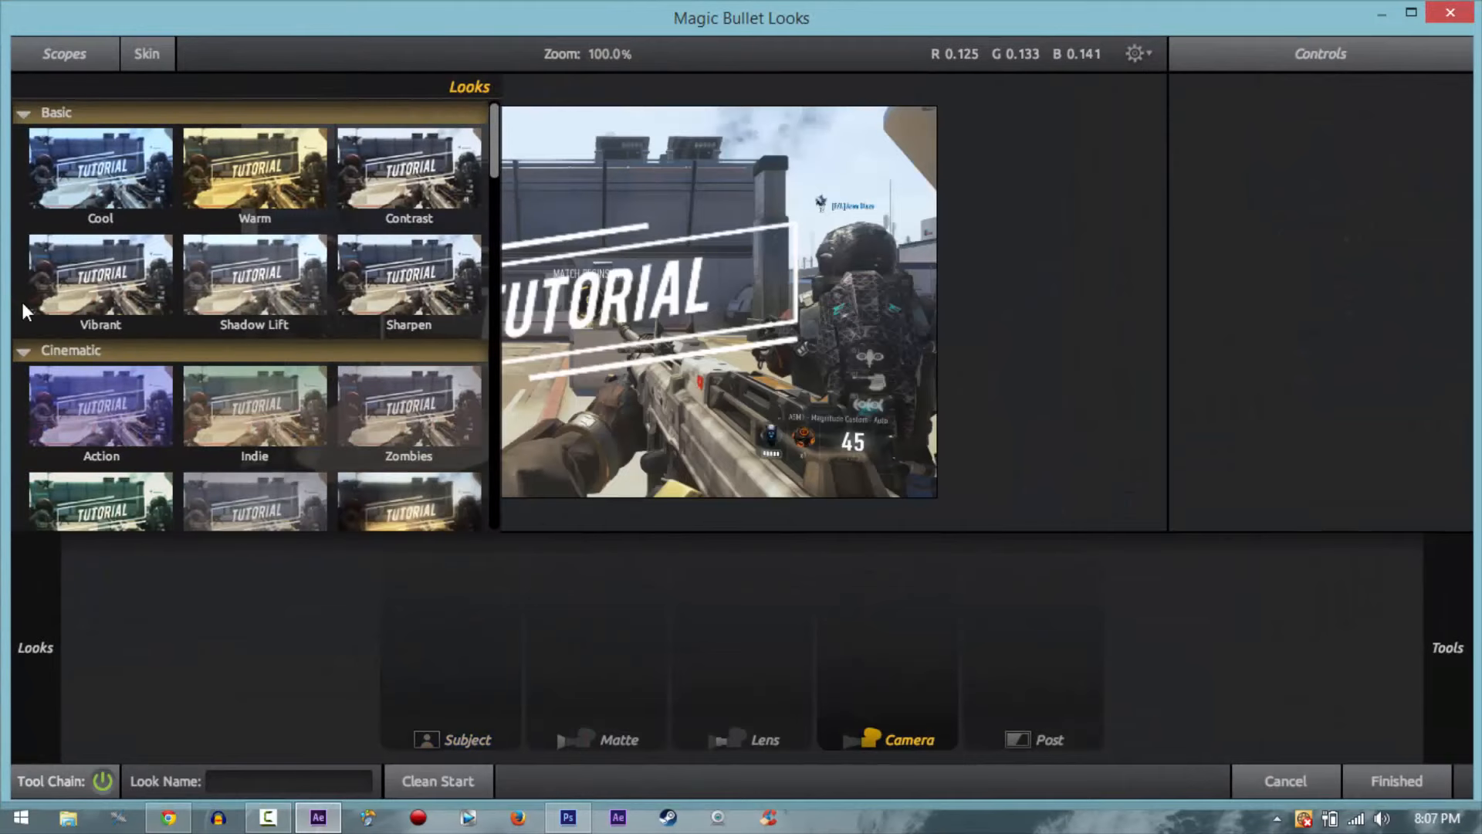
pyautogui.scroll(-15, 321, 332)
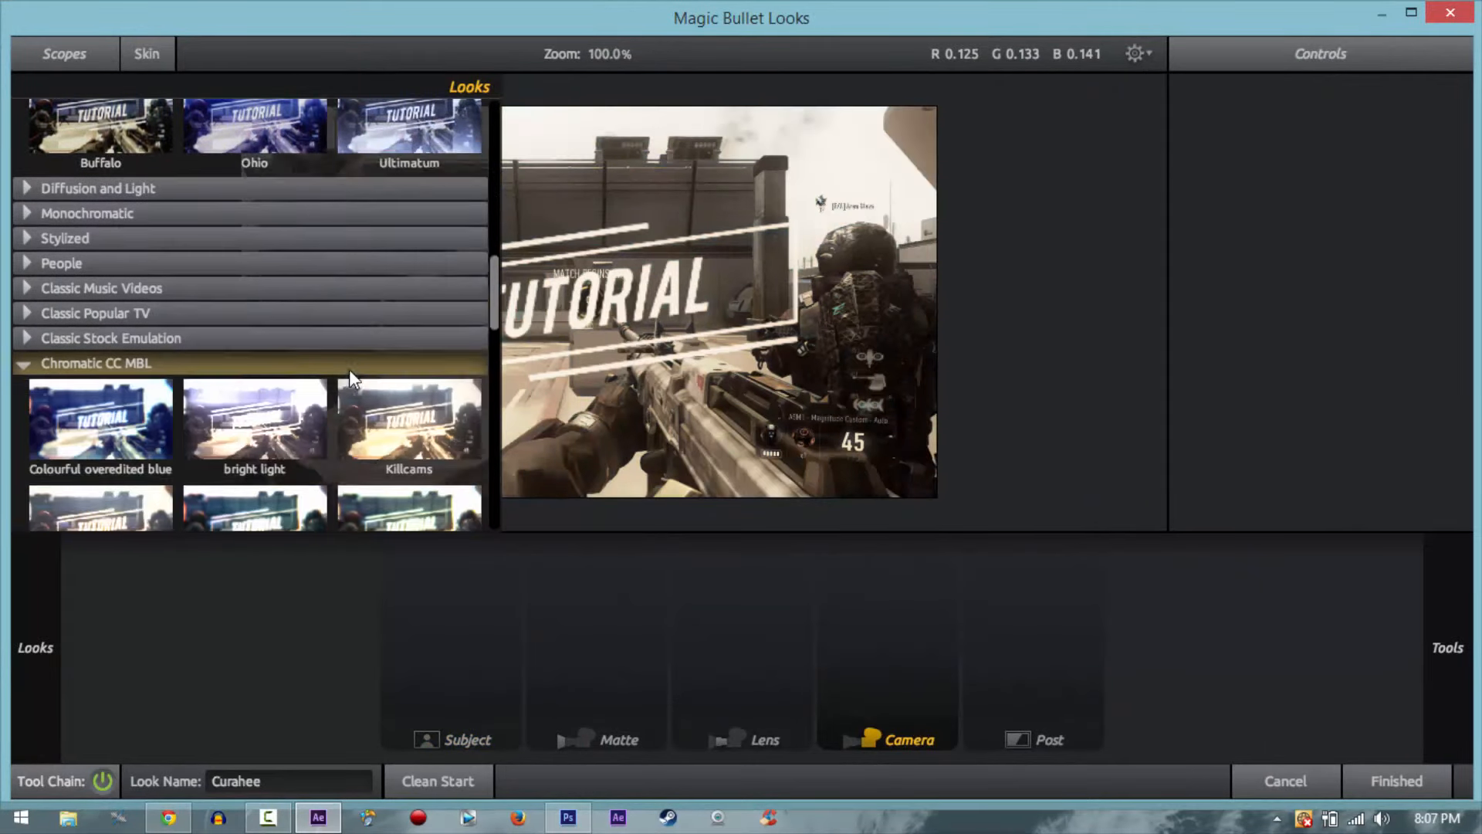
pyautogui.scroll(-1, 341, 363)
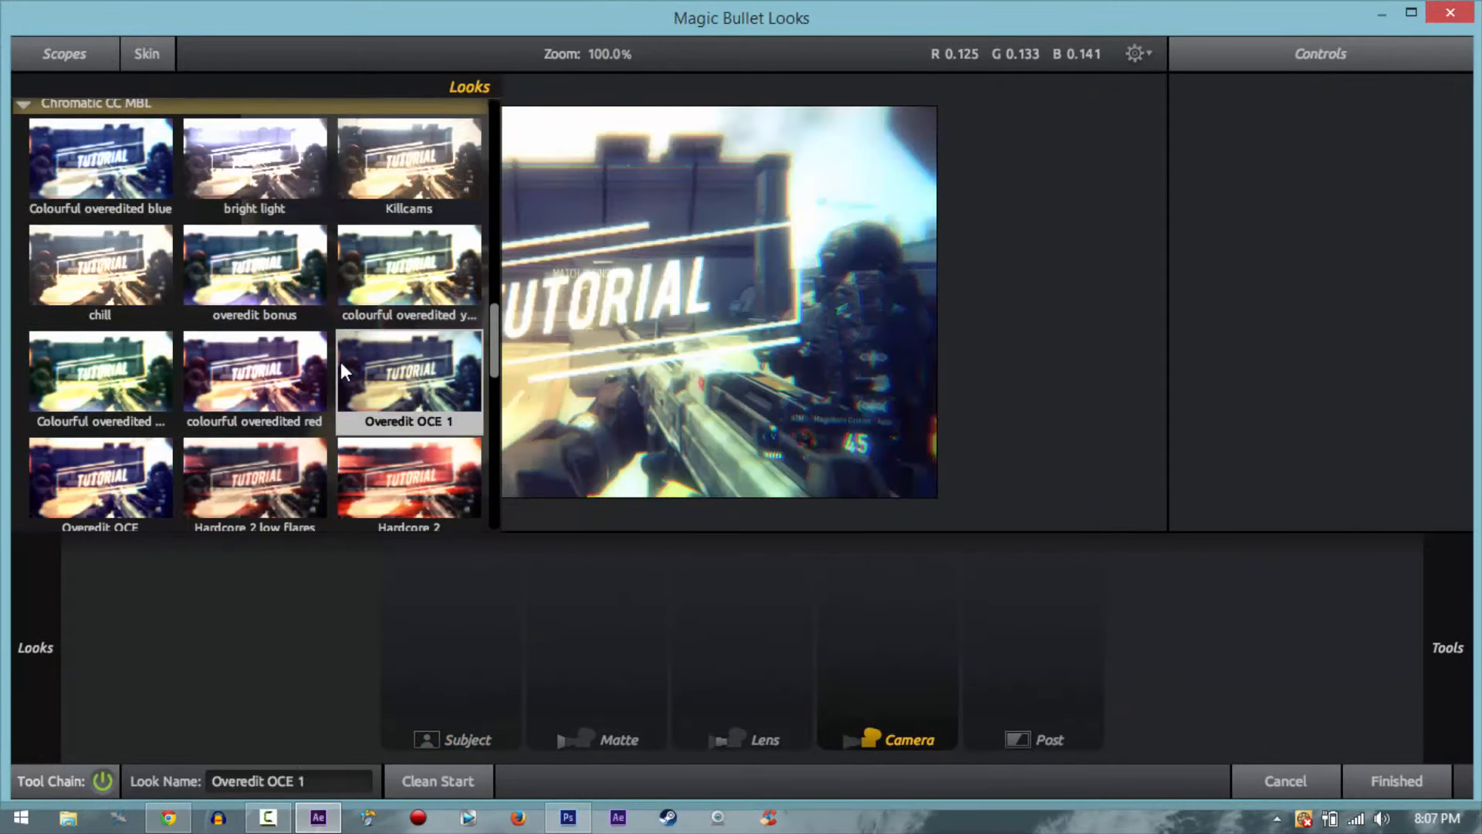
pyautogui.click(391, 360)
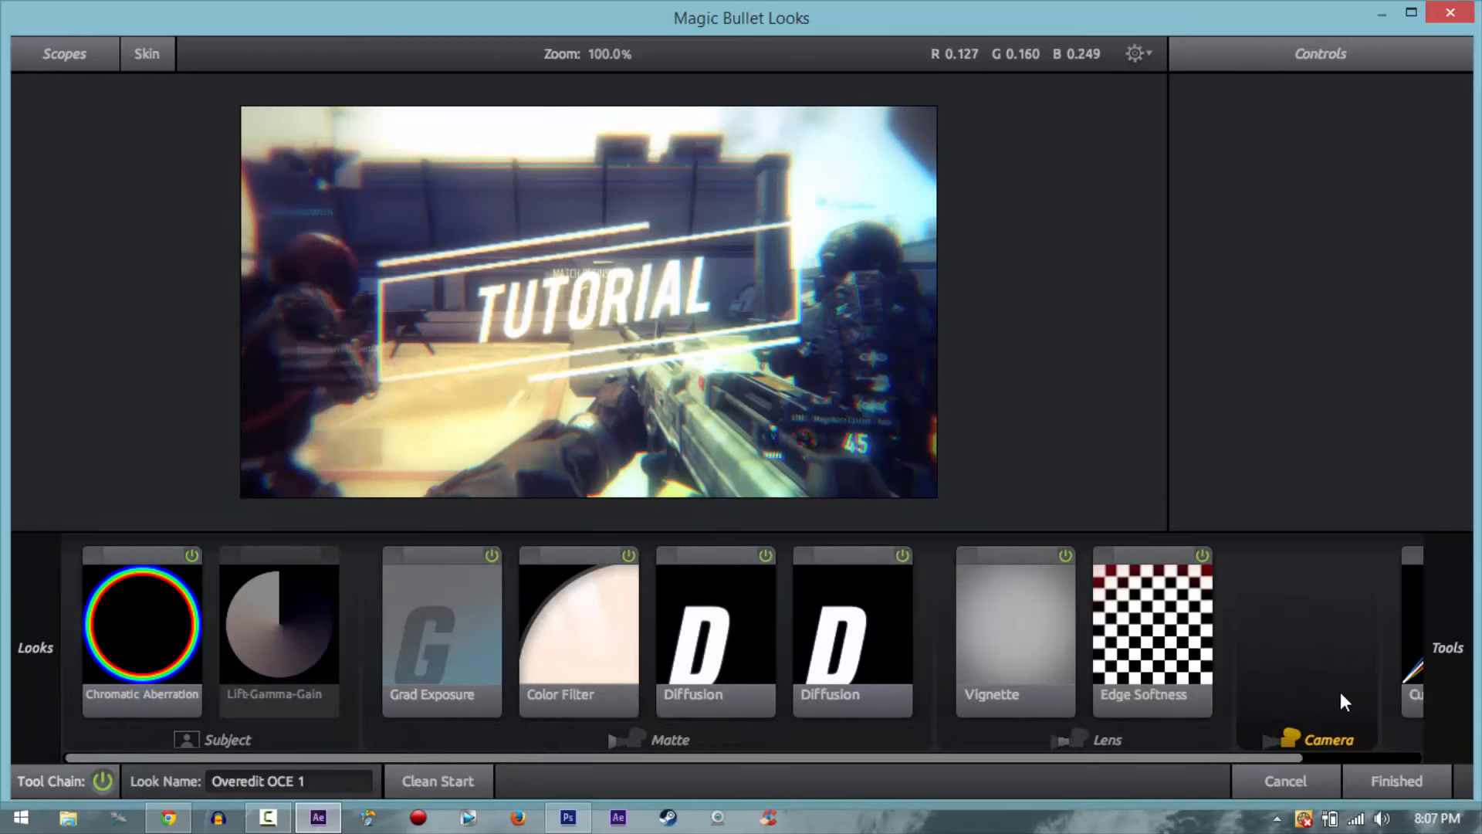
pyautogui.click(1428, 784)
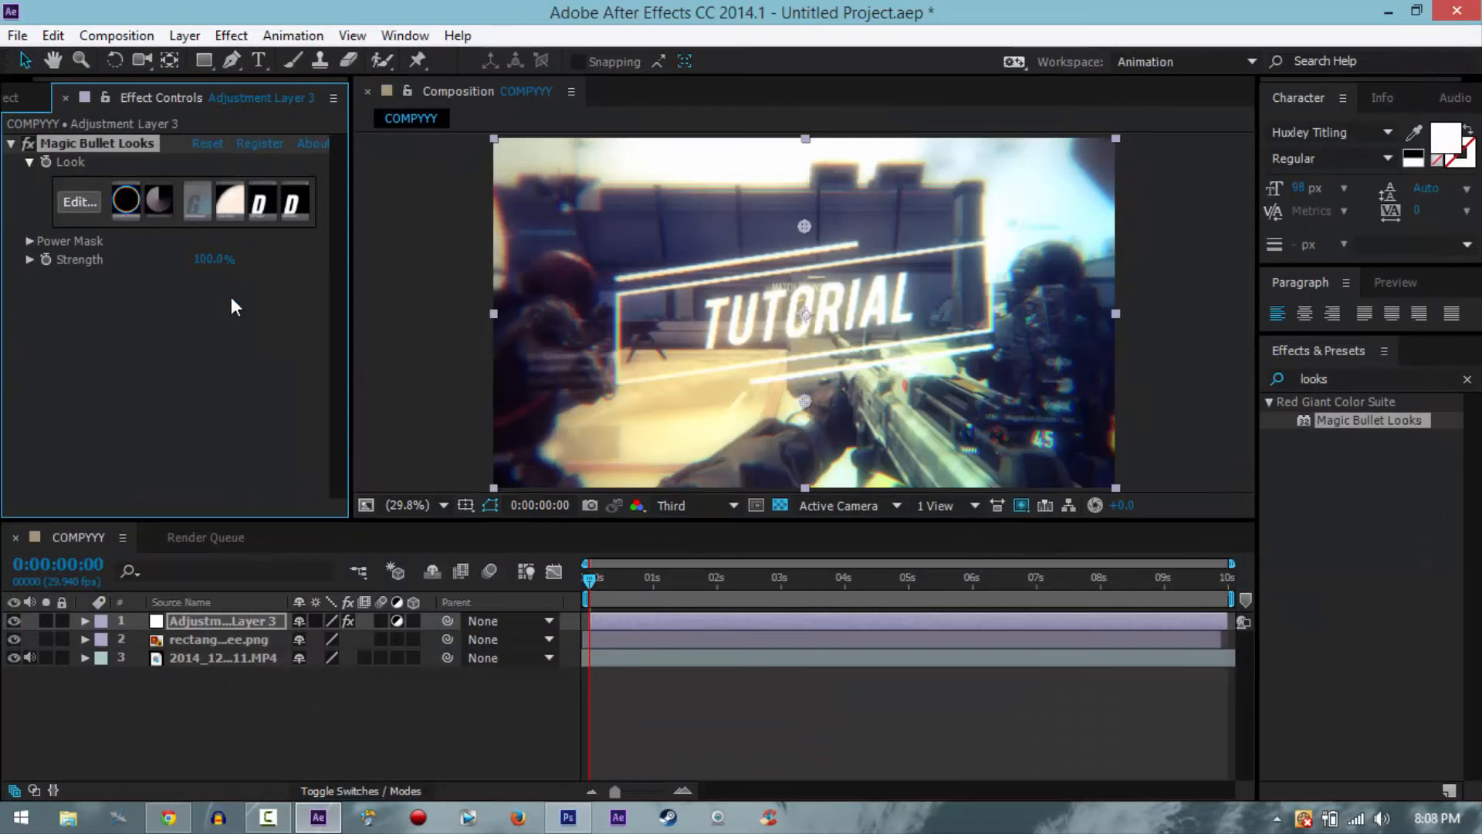
pyautogui.click(10, 135)
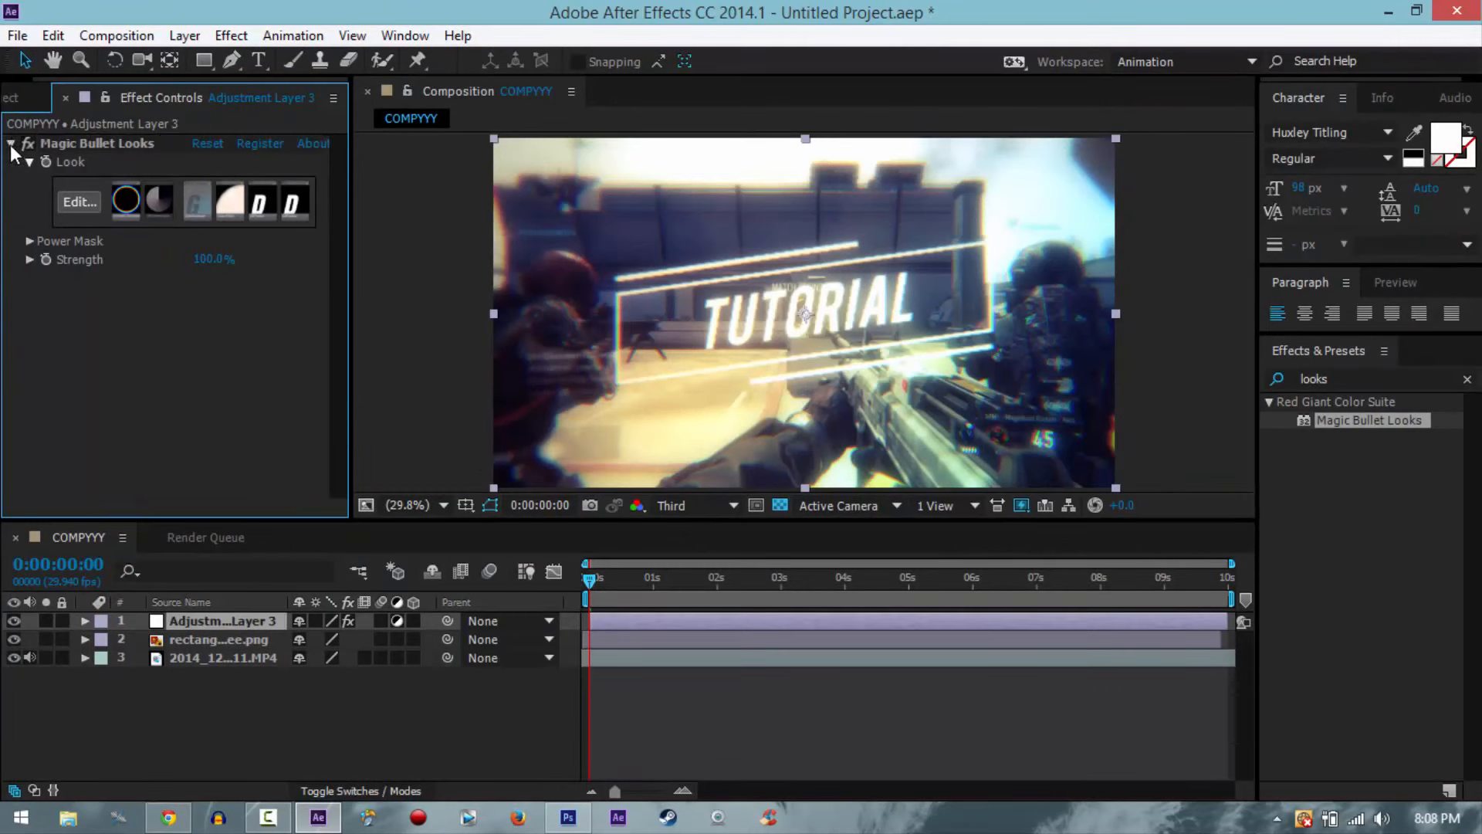
pyautogui.click(11, 144)
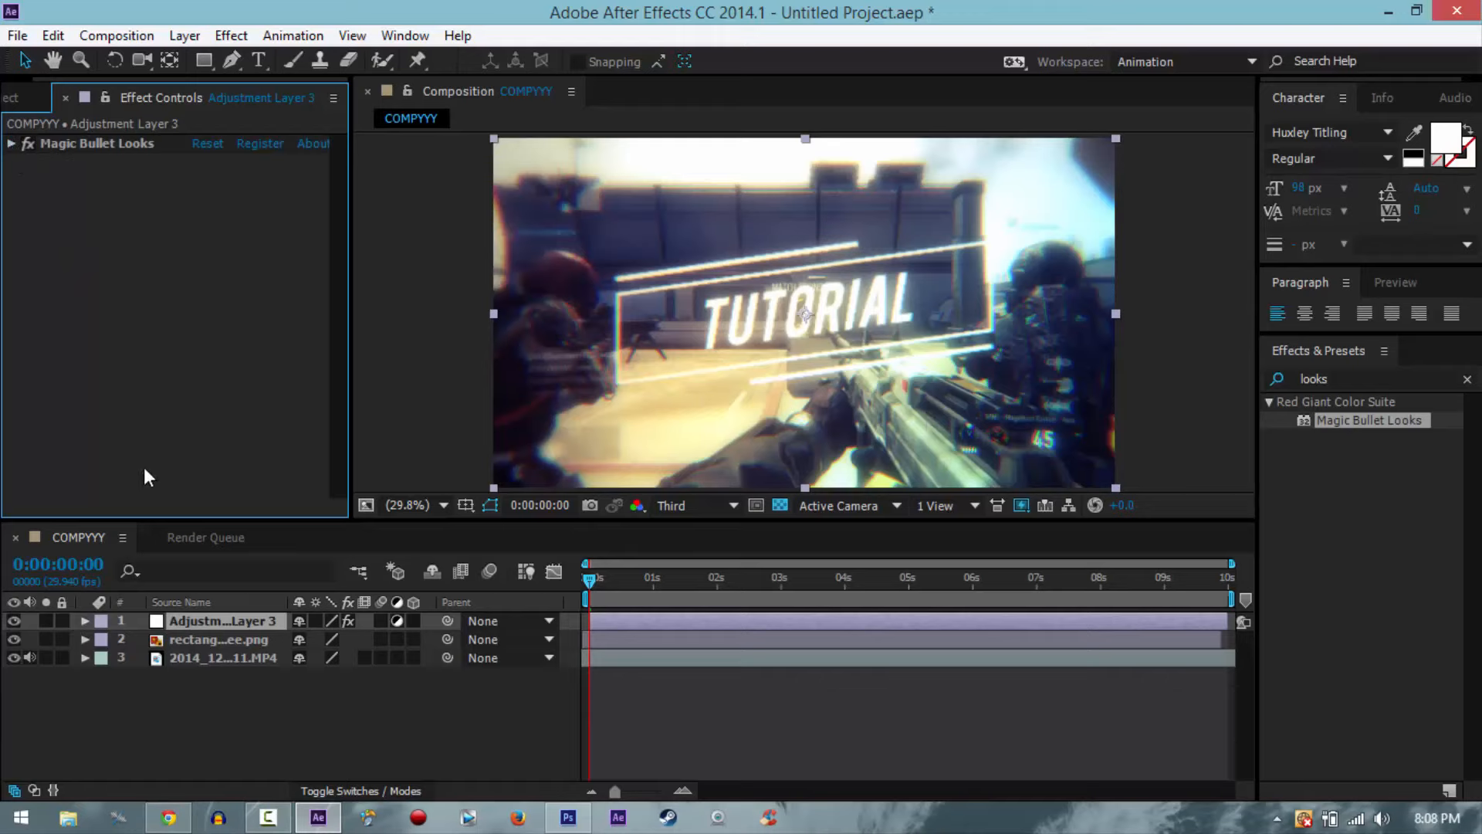
# Step: Create a black 1920 x 1080 solid and move it up to position 960, -407 as the upper letterbox bar
pyautogui.hotkey('ctrl', 'y')
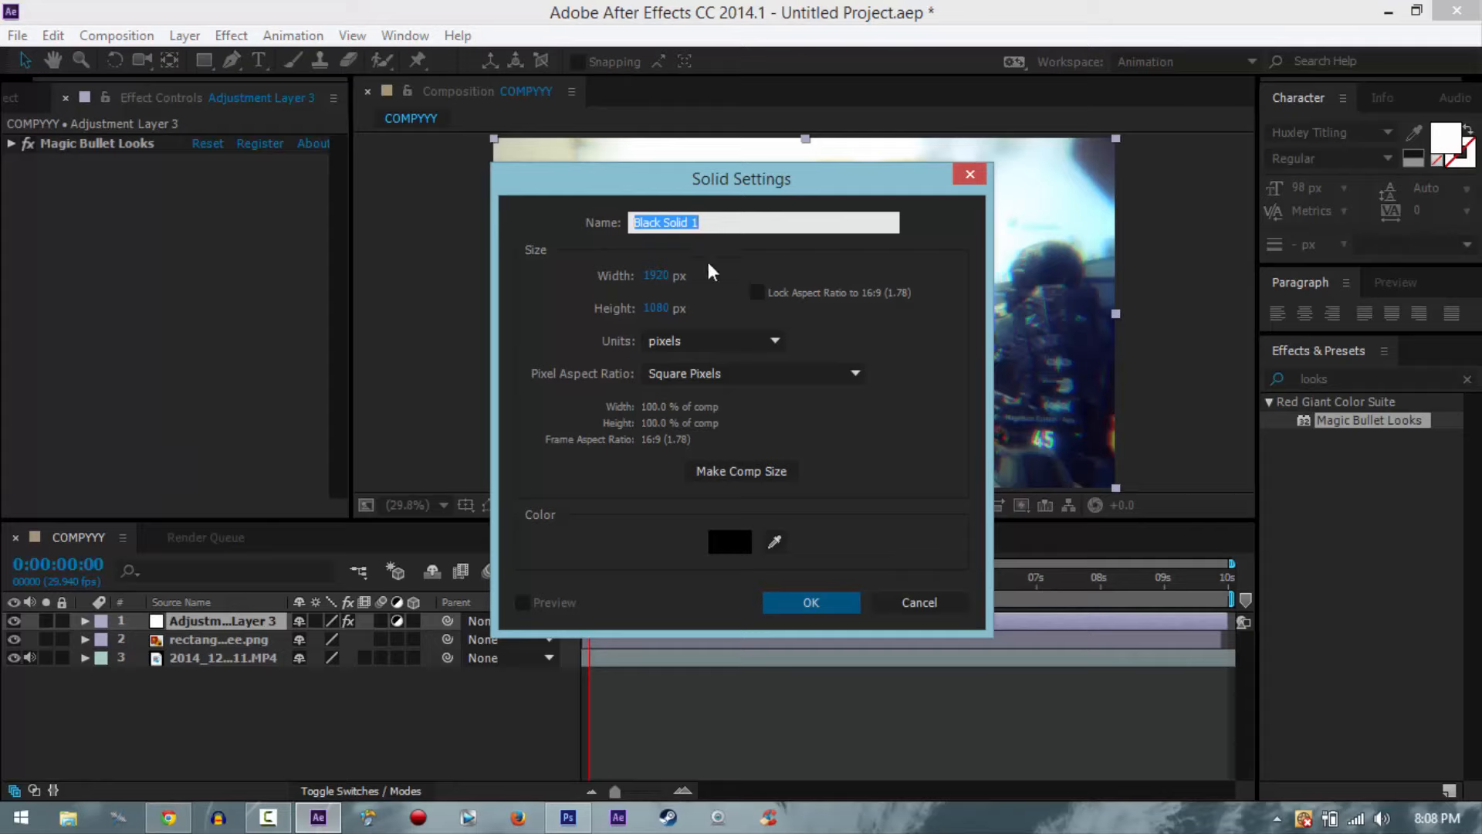
pyautogui.click(790, 599)
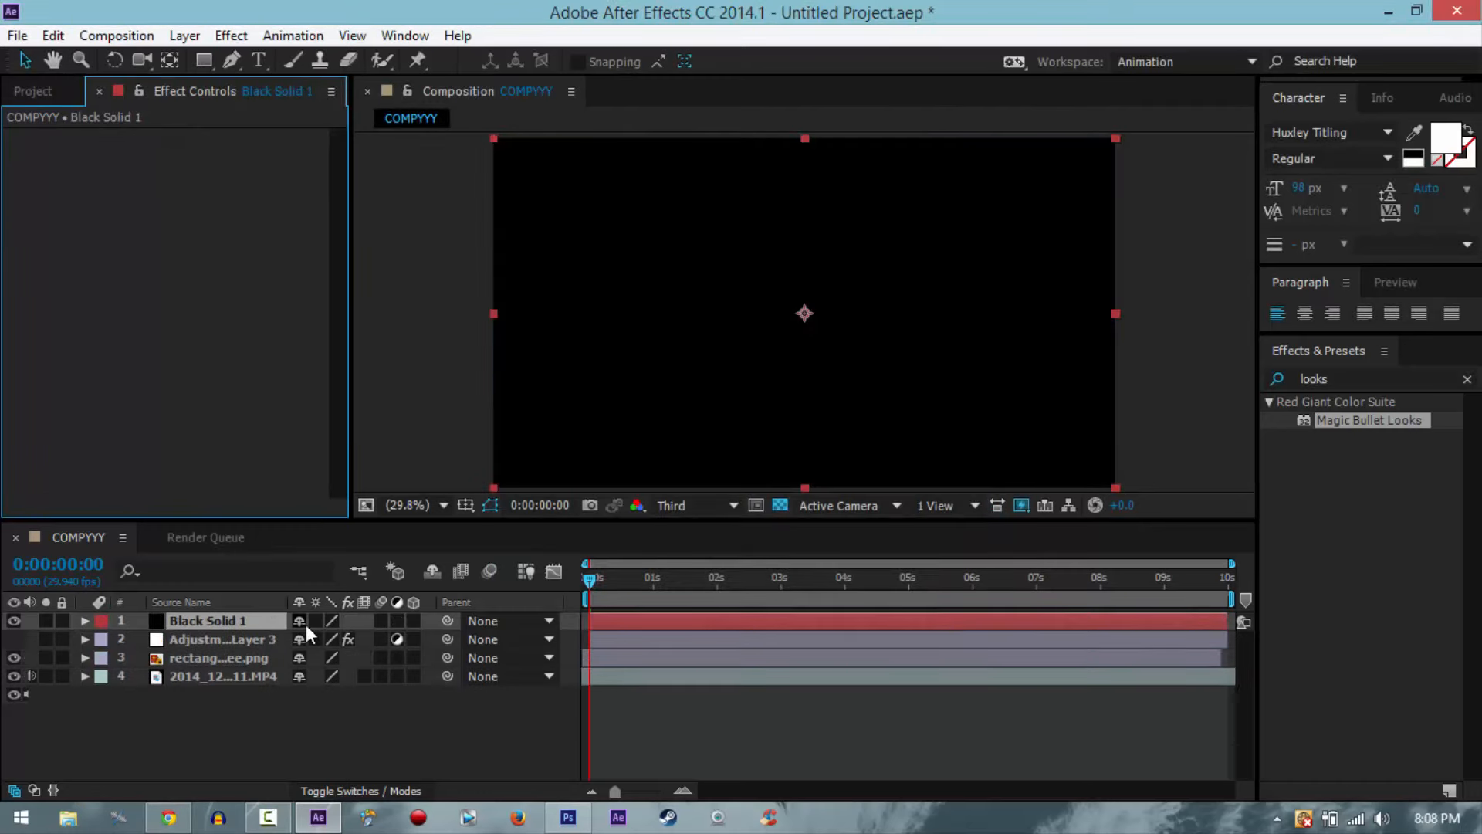
pyautogui.press('p')
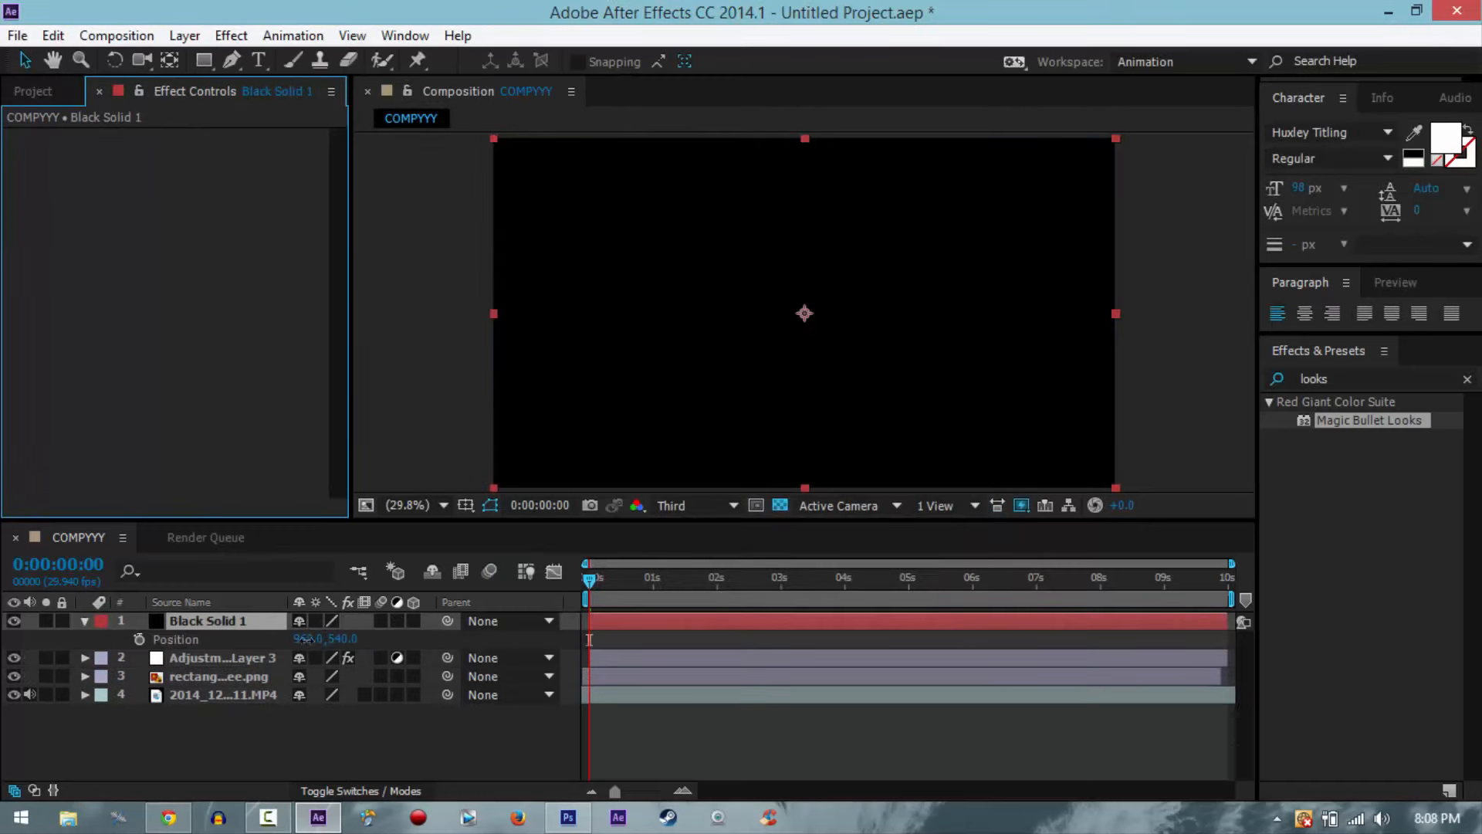
pyautogui.moveTo(305, 645); pyautogui.dragTo(677, 644)
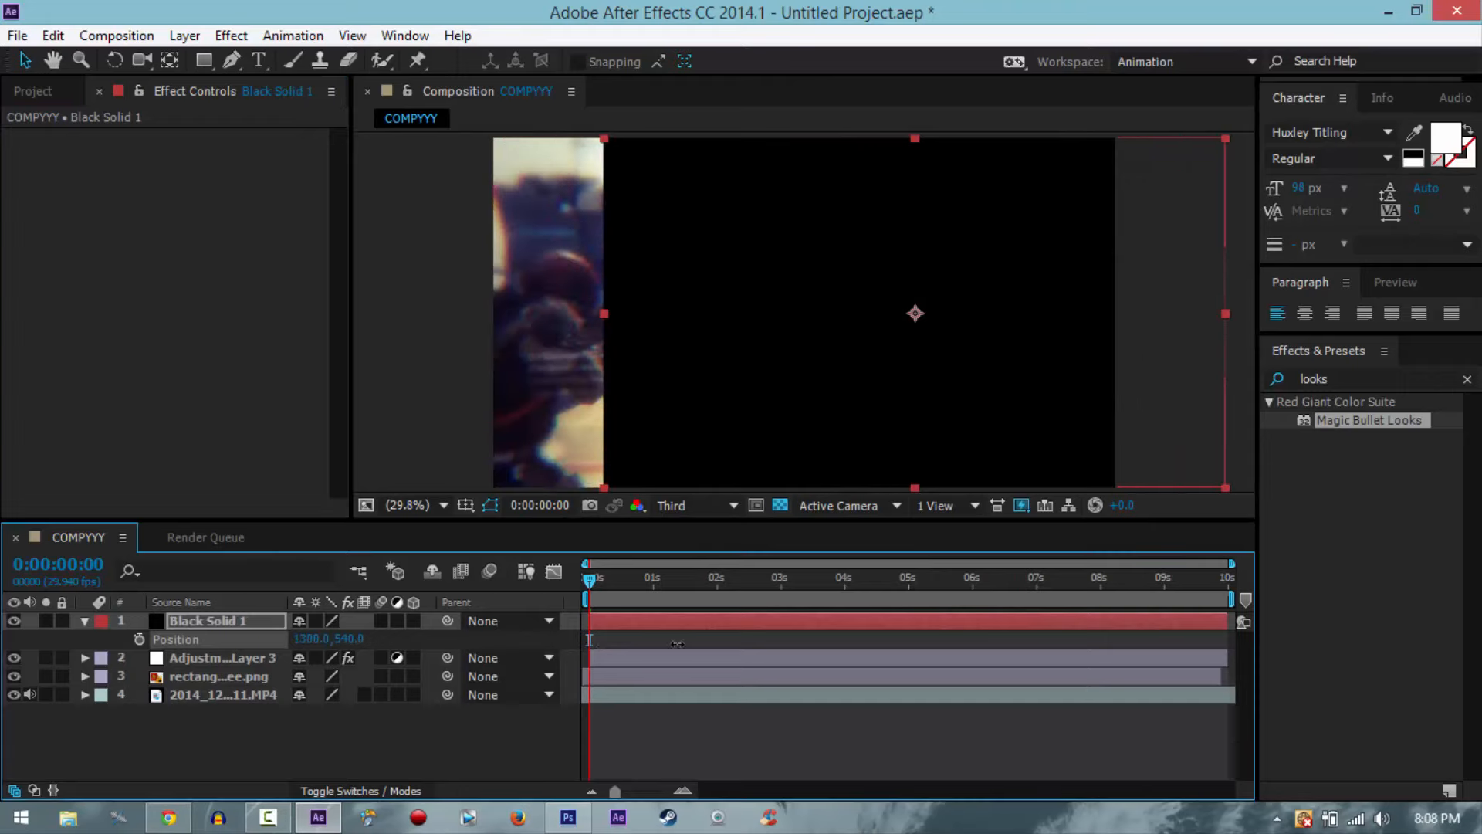
pyautogui.hotkey('ctrl', 'z')
pyautogui.moveTo(349, 643); pyautogui.dragTo(93, 649)
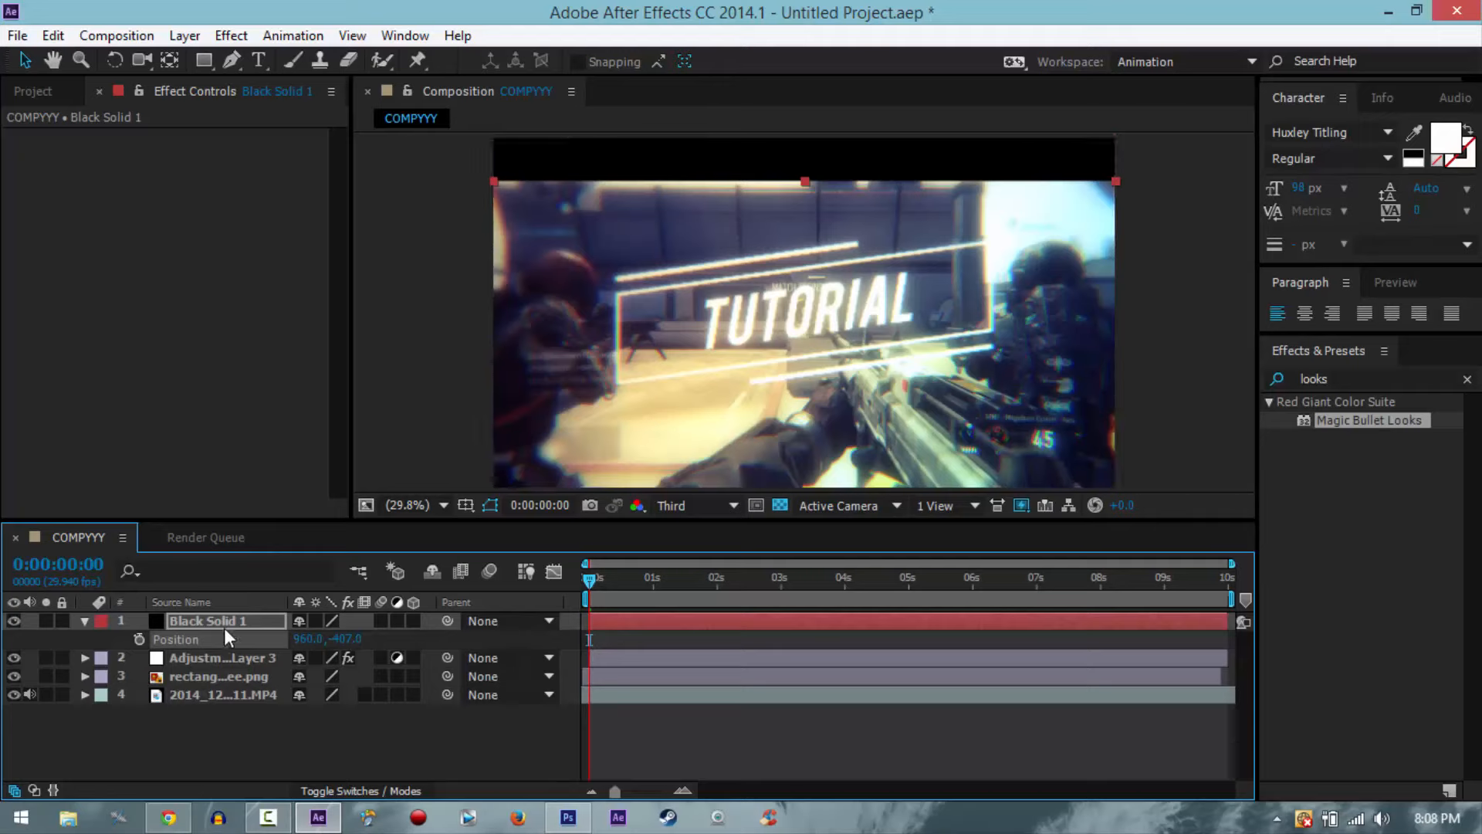
# Step: Duplicate the black solid and move the copy down to position 960, 1510 as the lower letterbox bar
pyautogui.click(194, 617)
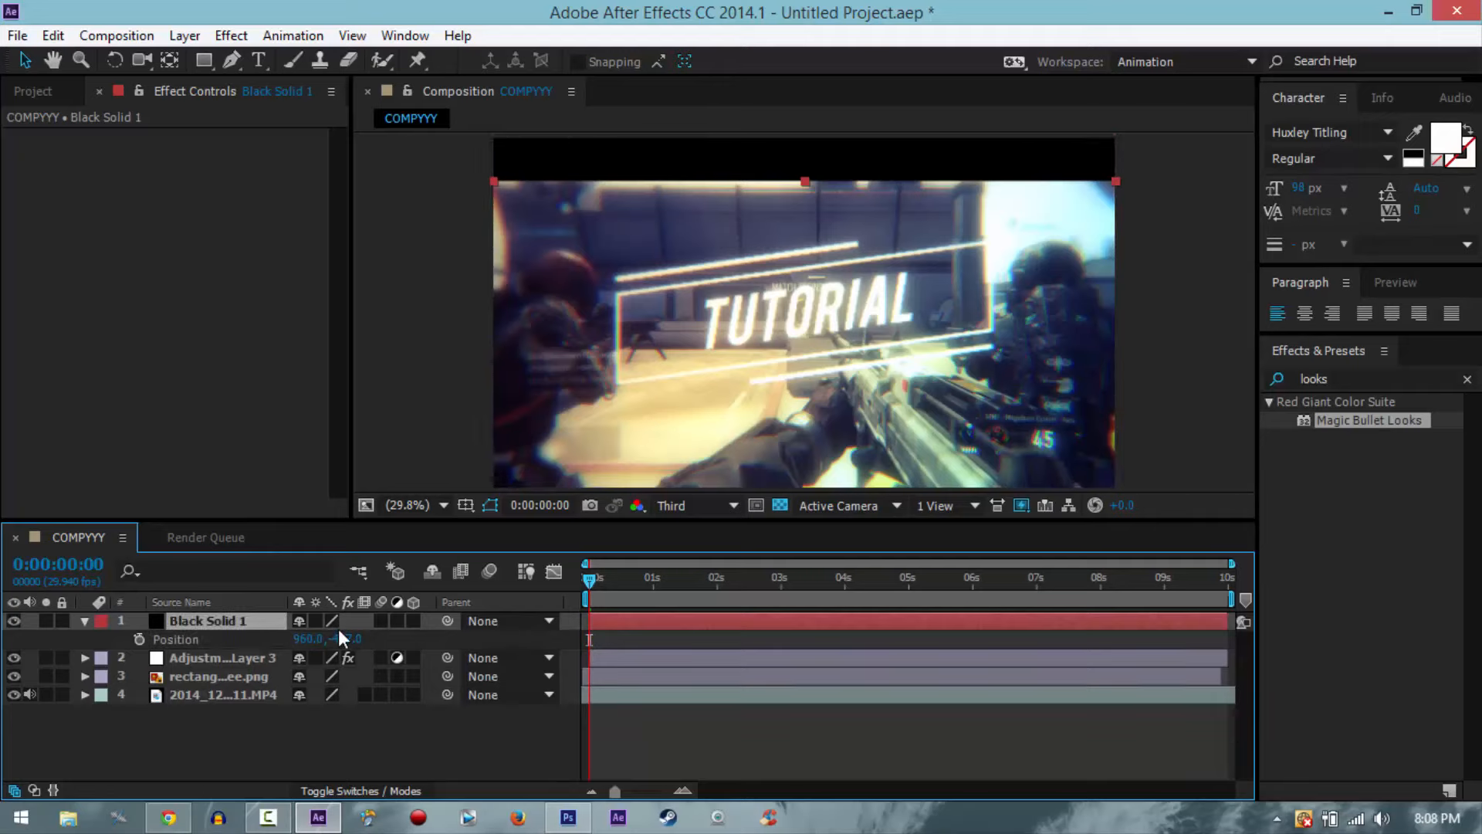
pyautogui.hotkey('ctrl', 'd')
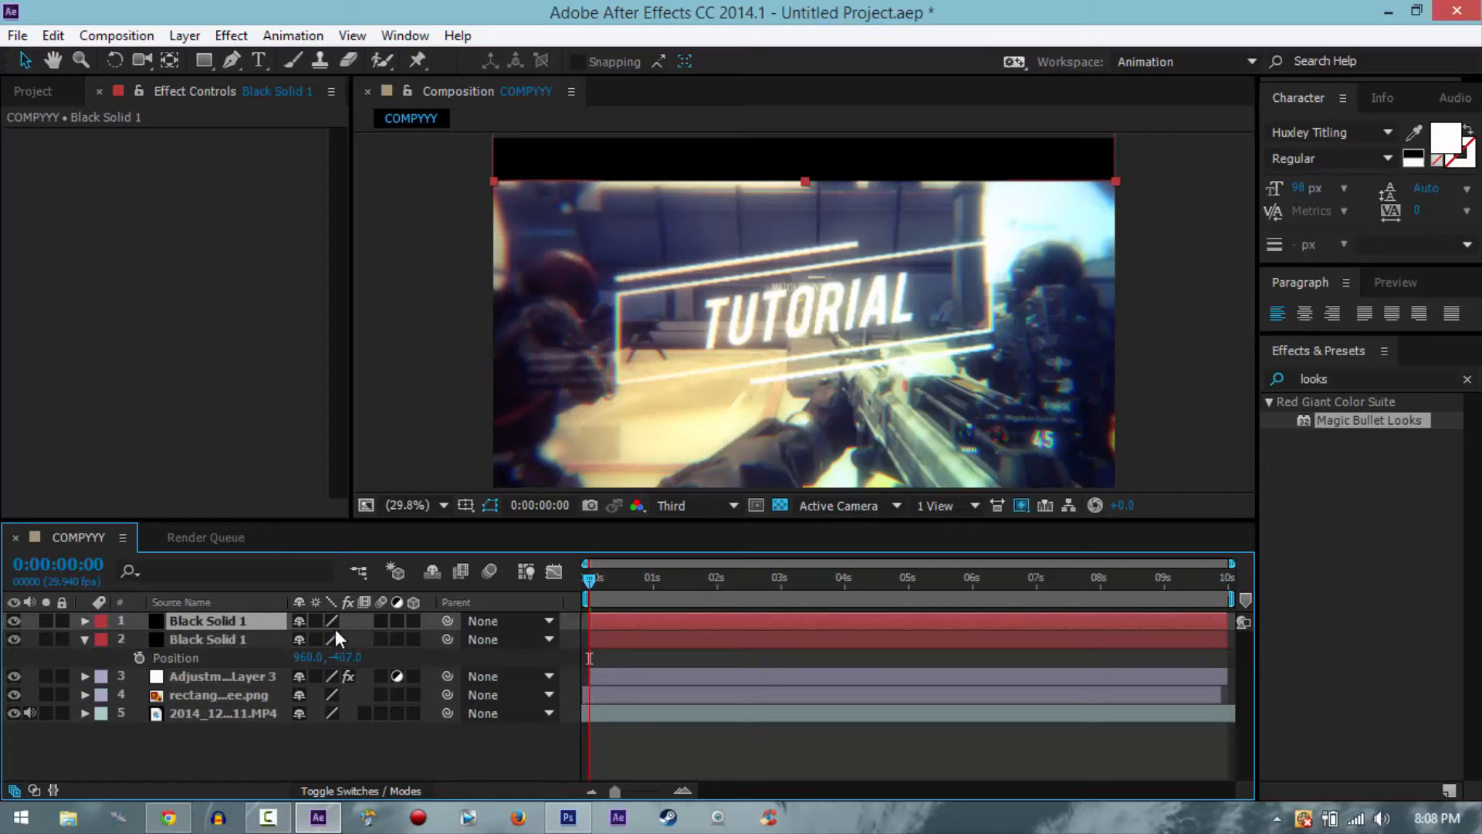
pyautogui.press('p')
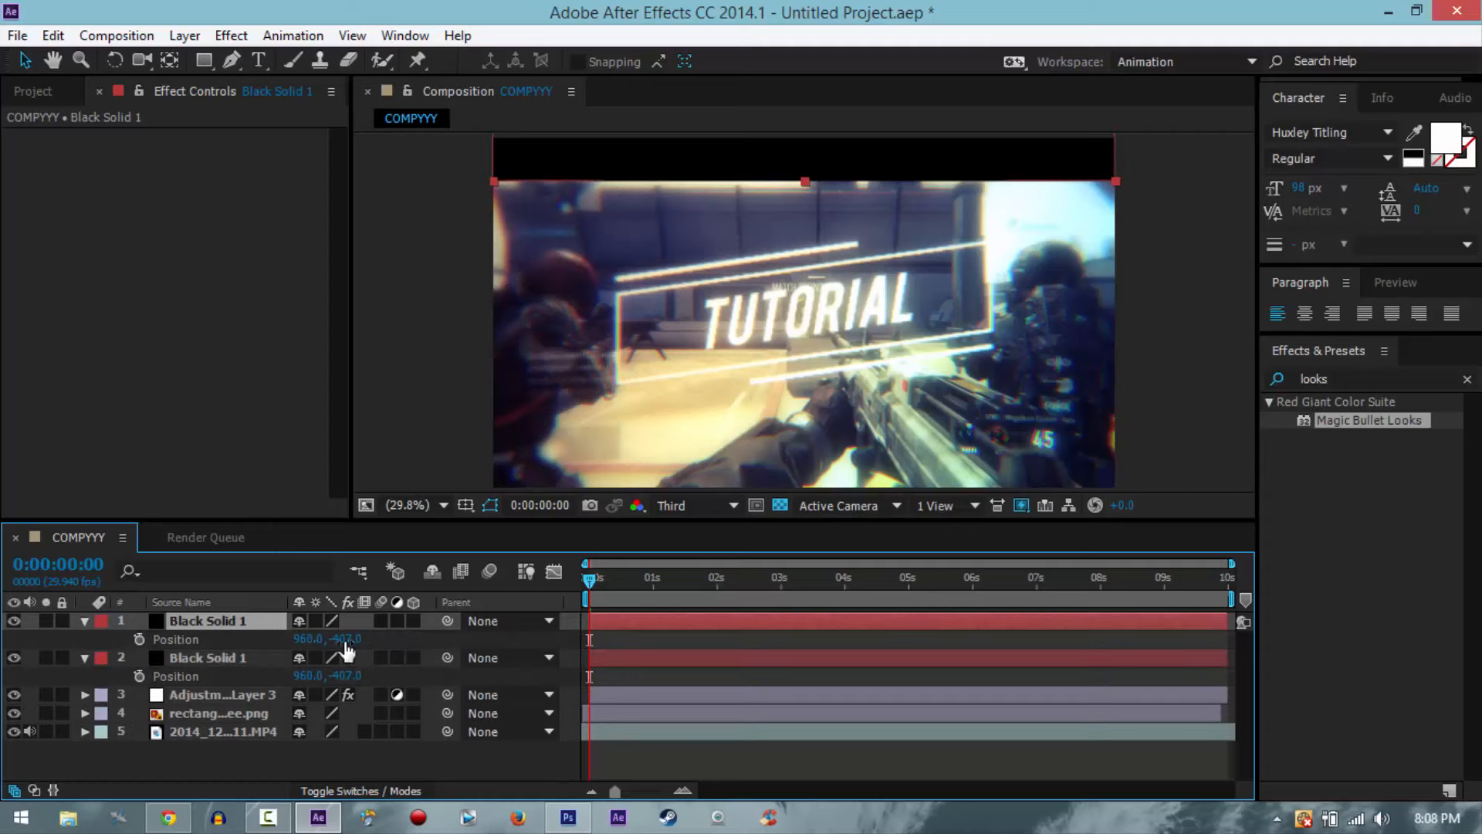
pyautogui.moveTo(351, 651)
pyautogui.mouseDown()
pyautogui.moveTo(532, 660)
pyautogui.moveTo(360, 661)
pyautogui.mouseUp()
pyautogui.click(344, 647)
pyautogui.press('Return')
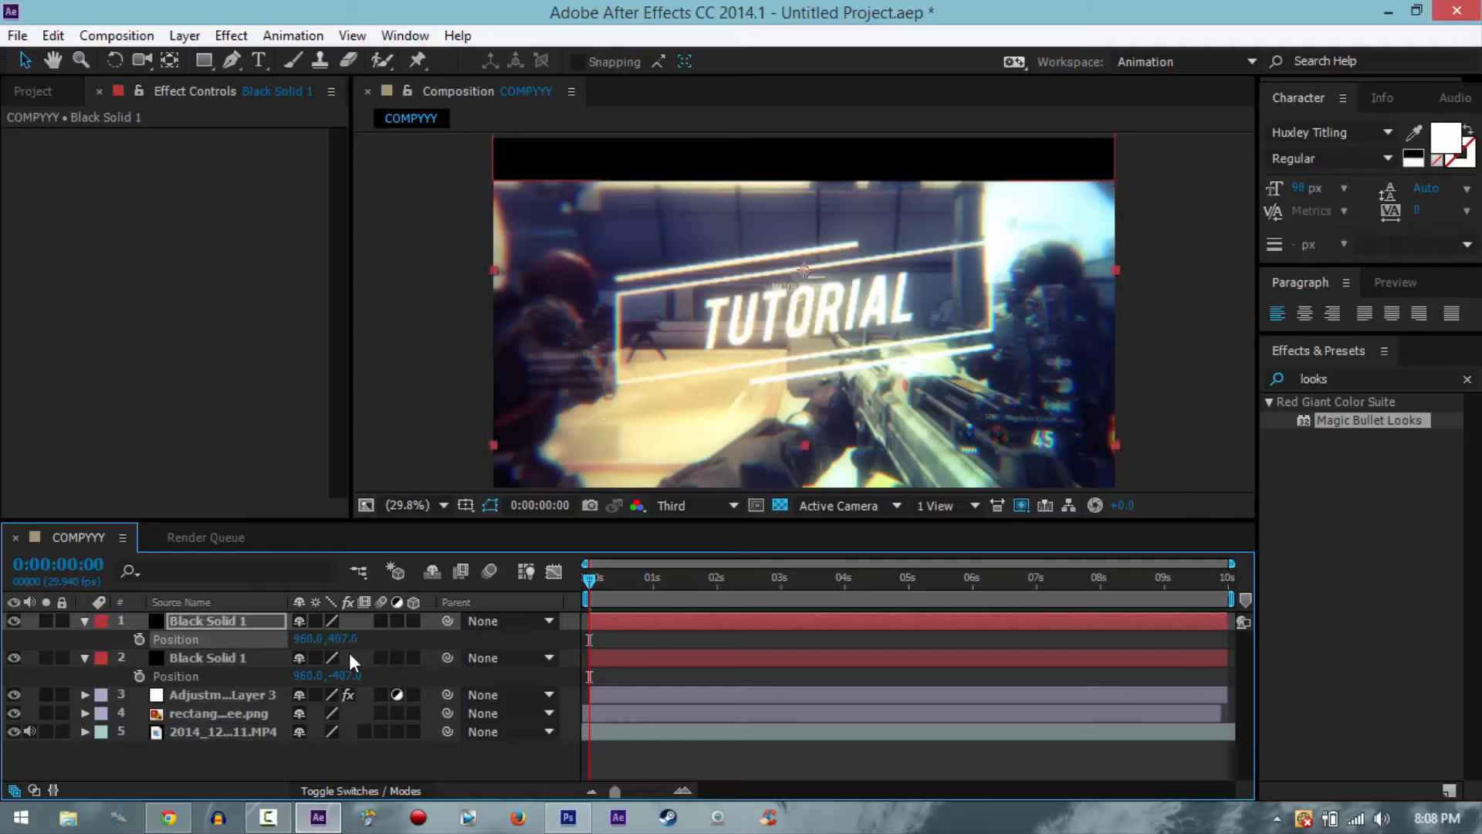
pyautogui.moveTo(361, 637); pyautogui.dragTo(1105, 615)
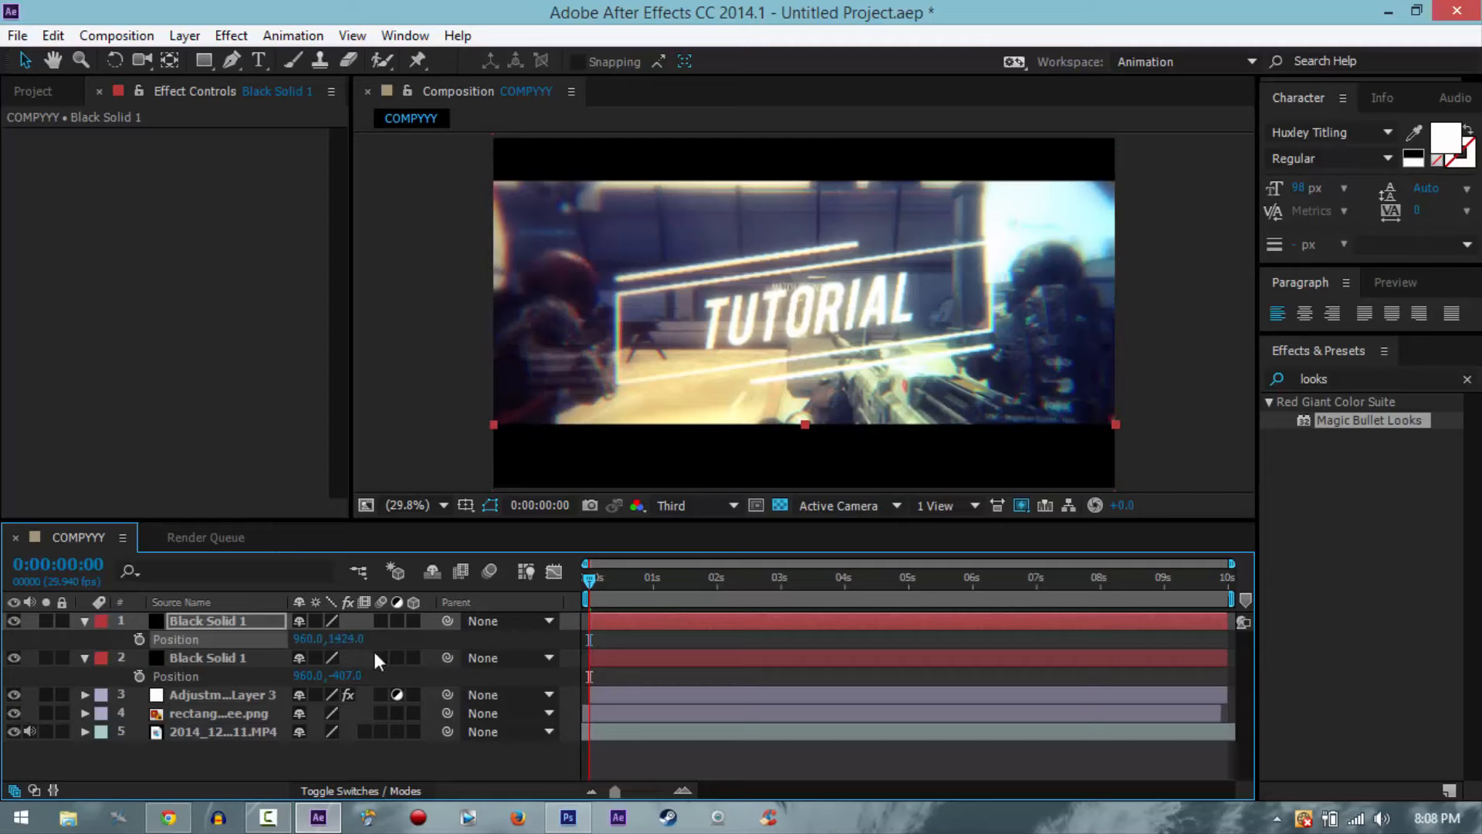
pyautogui.moveTo(356, 639); pyautogui.dragTo(398, 634)
pyautogui.click(79, 622)
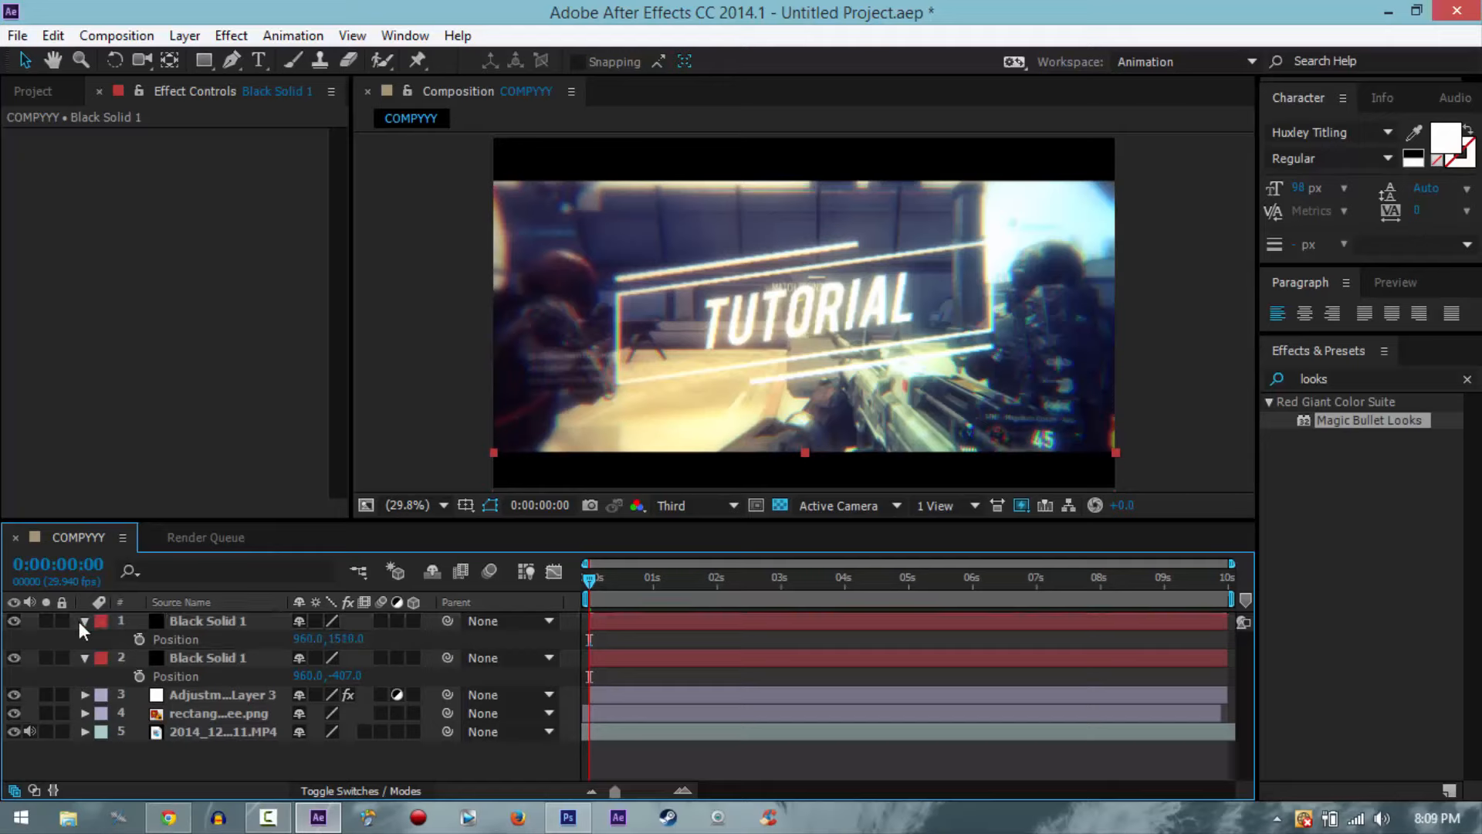
pyautogui.click(82, 623)
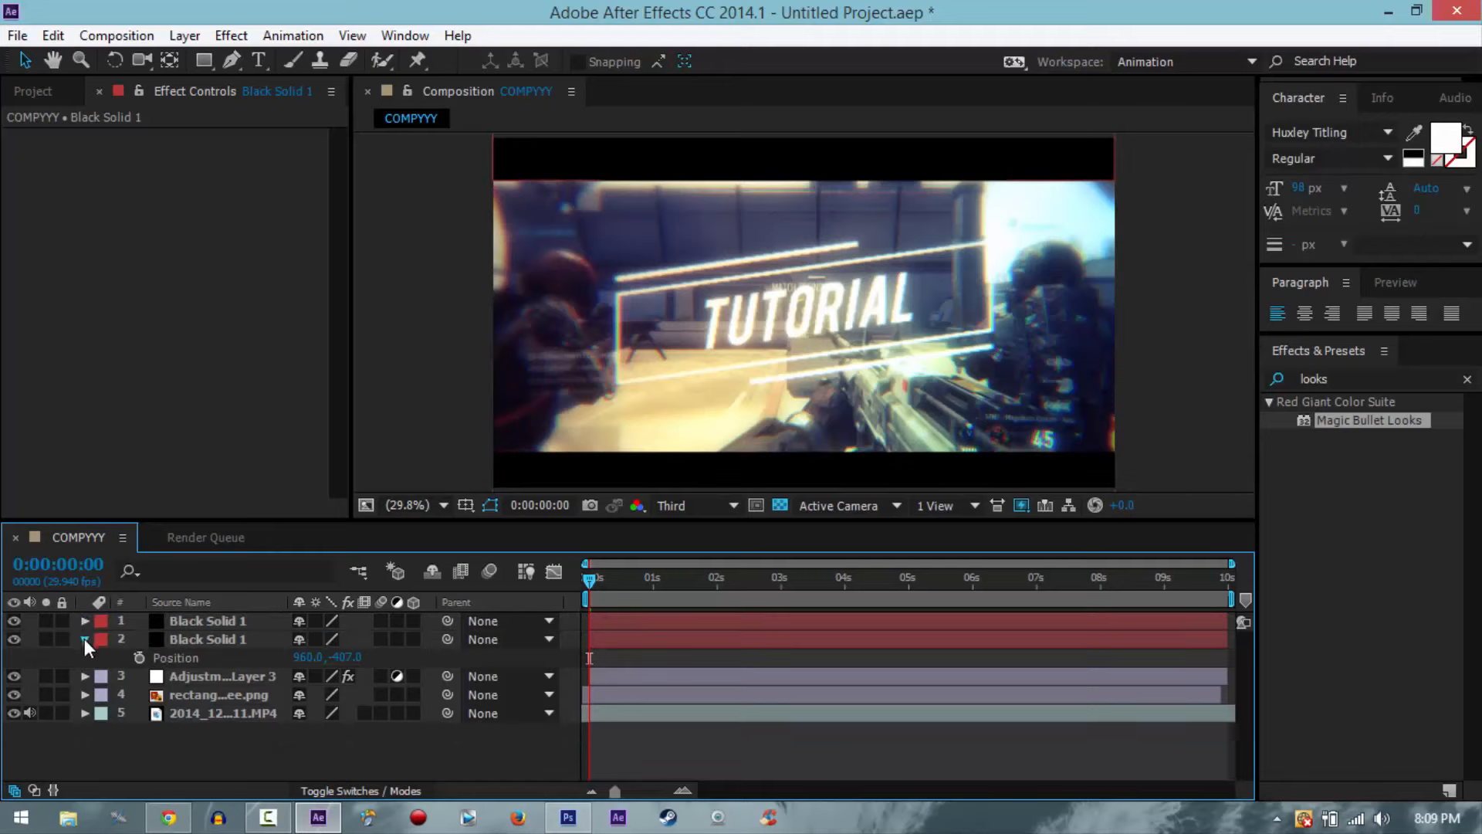
pyautogui.click(85, 637)
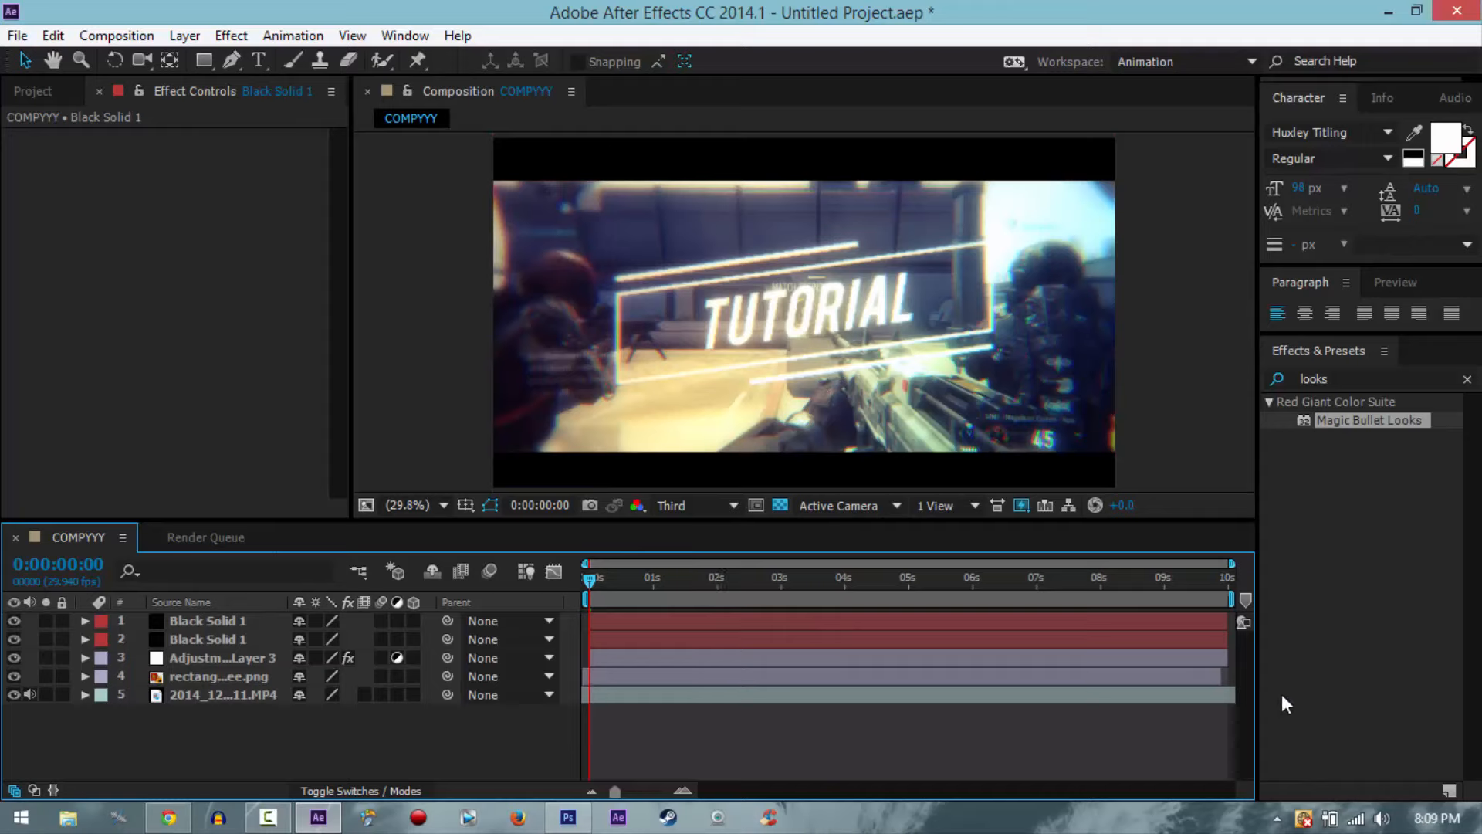
# Step: Extend the PNG title, the adjustment layer and both black solids to span the footage layer's full duration
pyautogui.click(1207, 674)
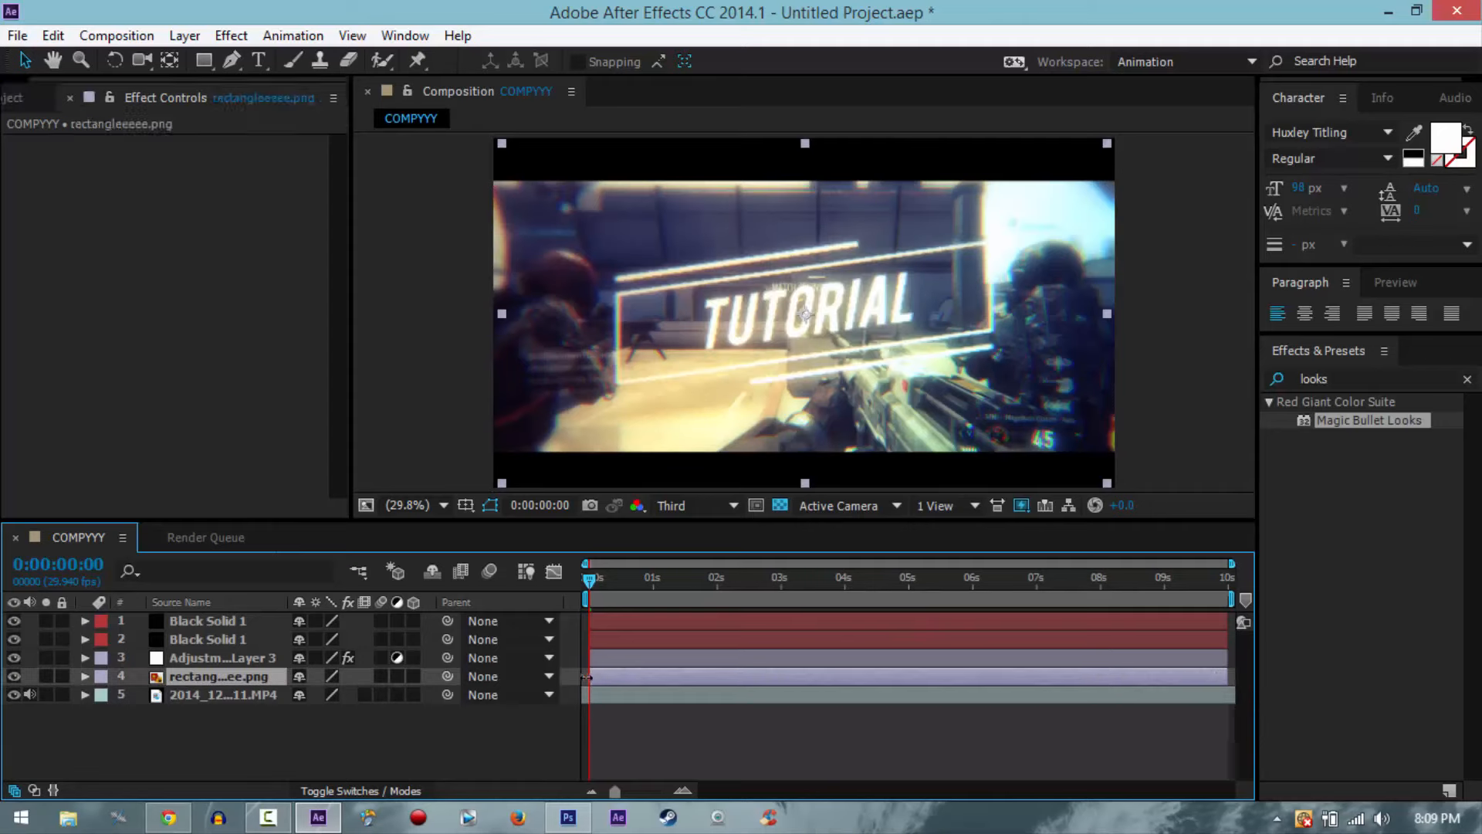
pyautogui.moveTo(589, 677); pyautogui.dragTo(611, 679)
pyautogui.click(591, 656)
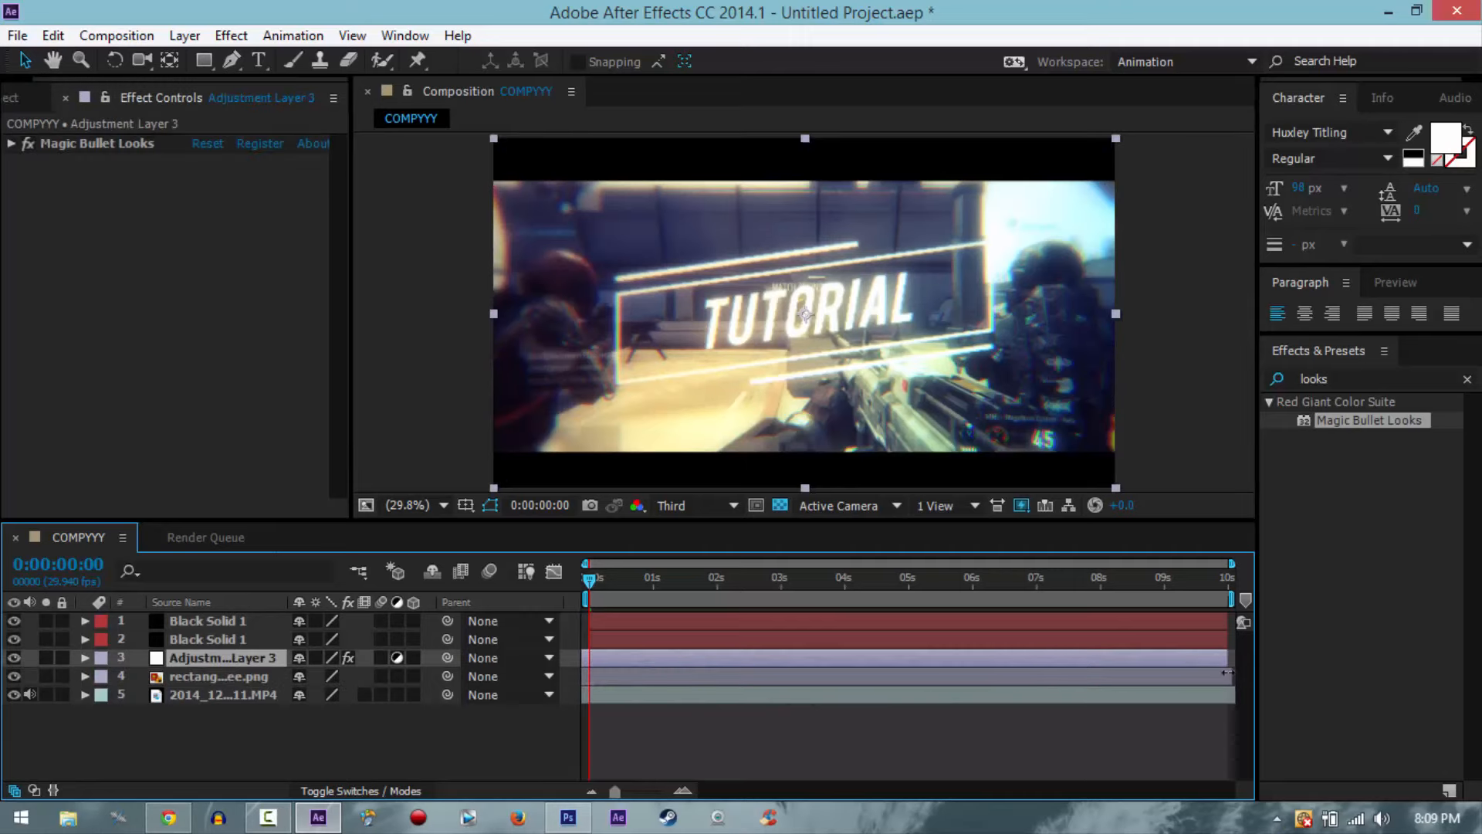
pyautogui.click(1223, 640)
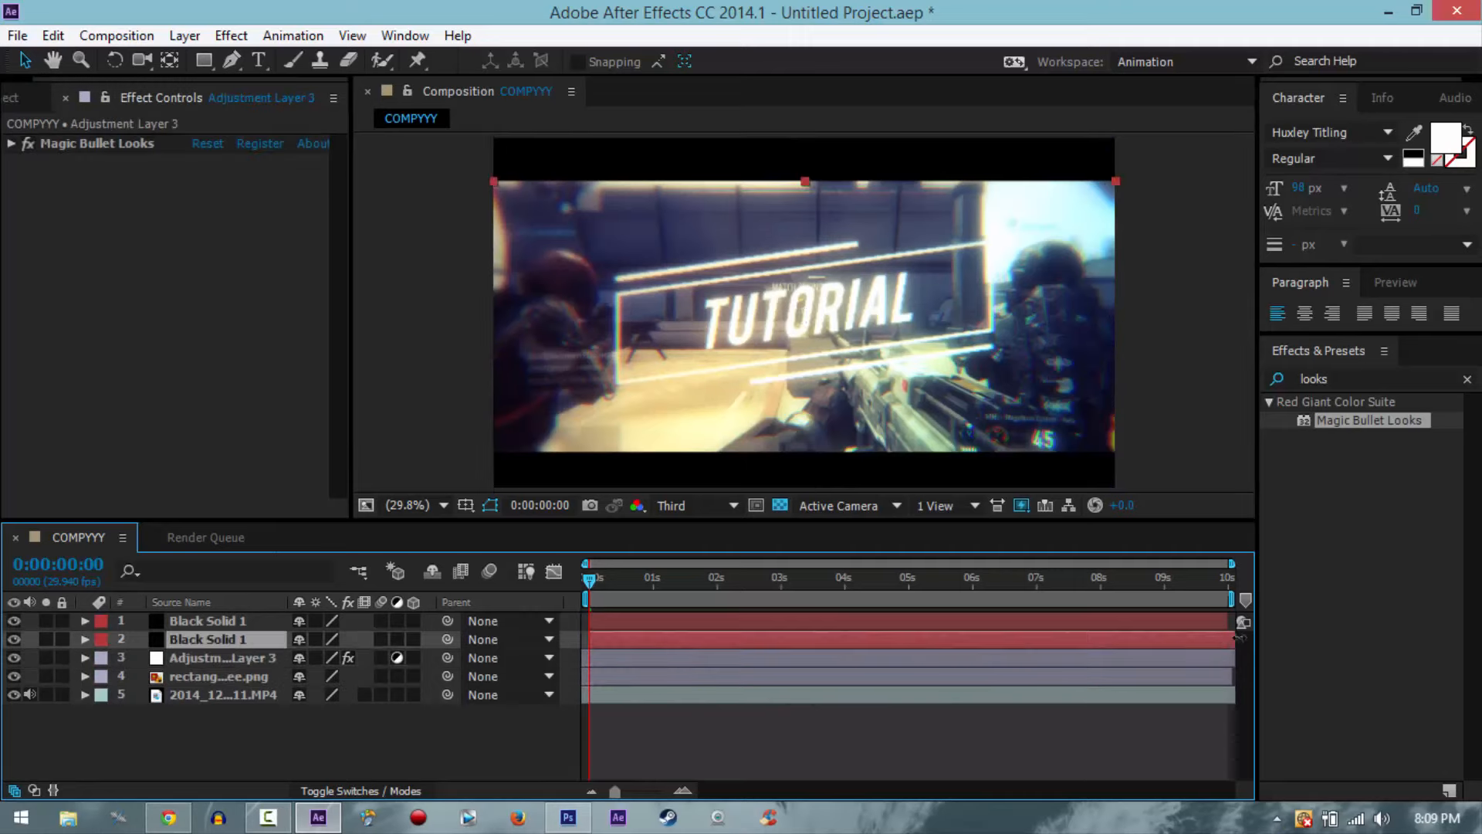
pyautogui.click(1231, 622)
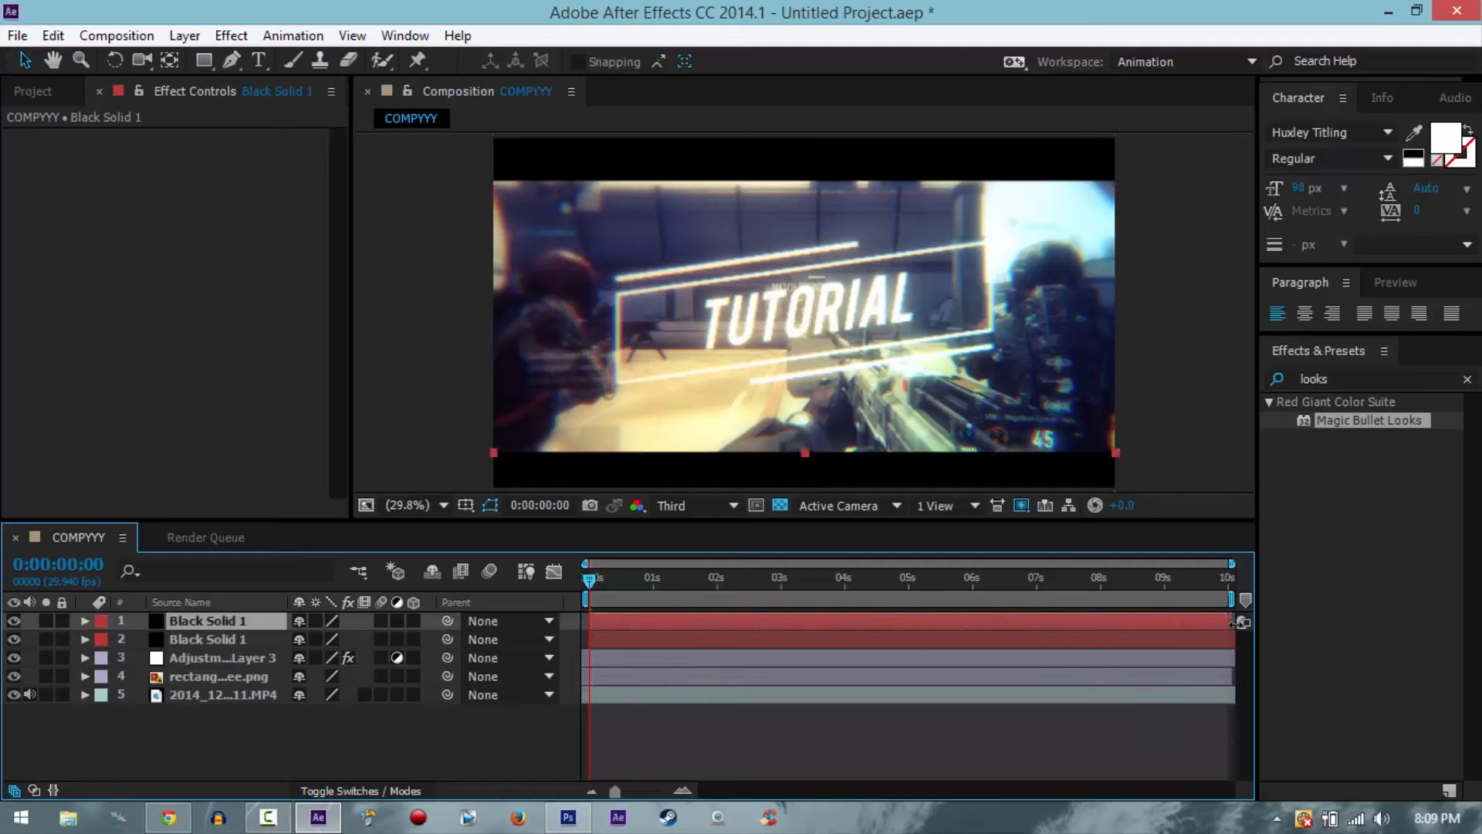
pyautogui.click(591, 639)
pyautogui.click(584, 622)
# Step: Scrub through the composition and set the current time to 0:00:04:00
pyautogui.moveTo(588, 579); pyautogui.dragTo(594, 578)
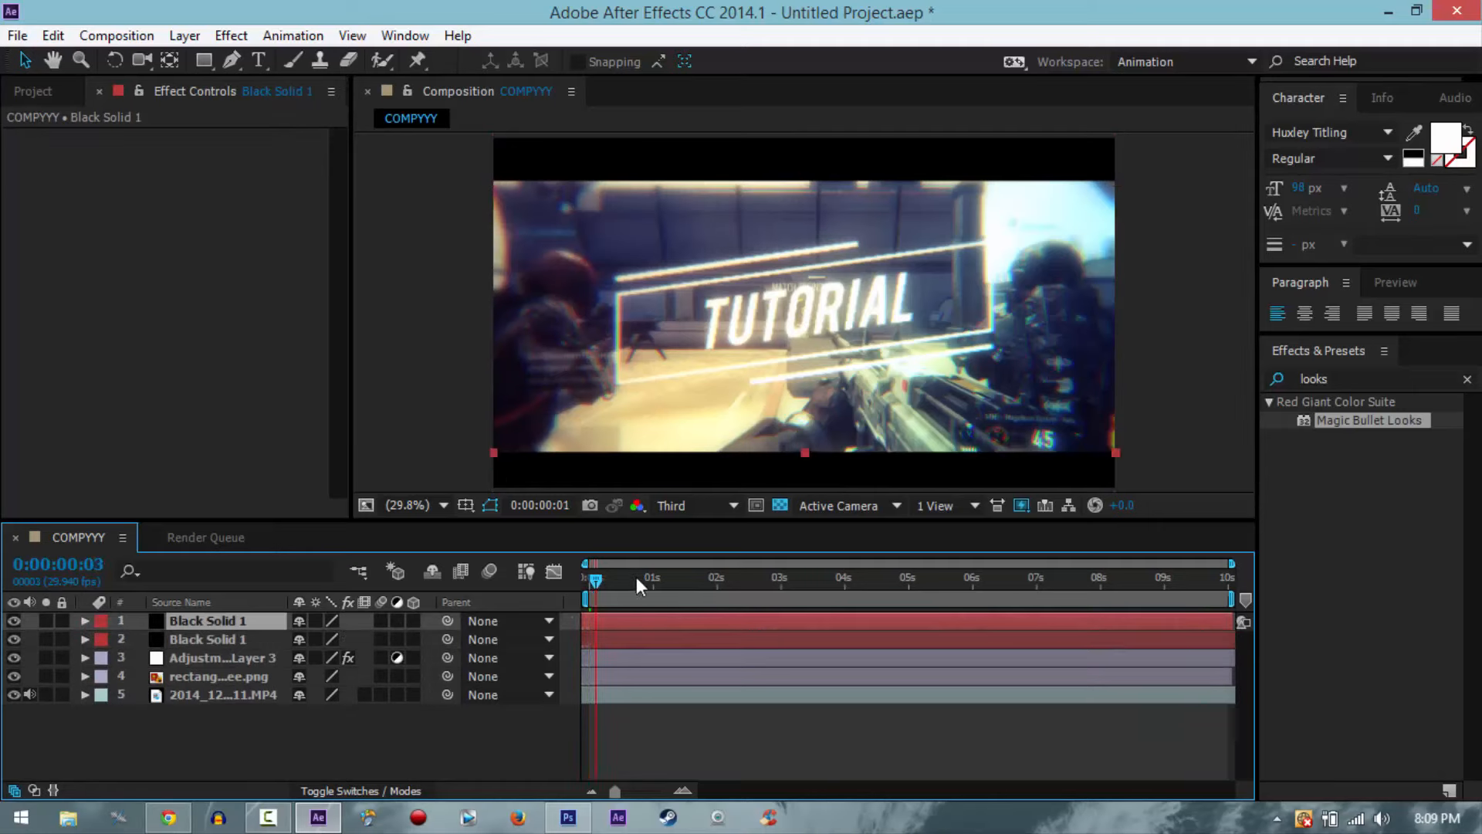
pyautogui.click(716, 577)
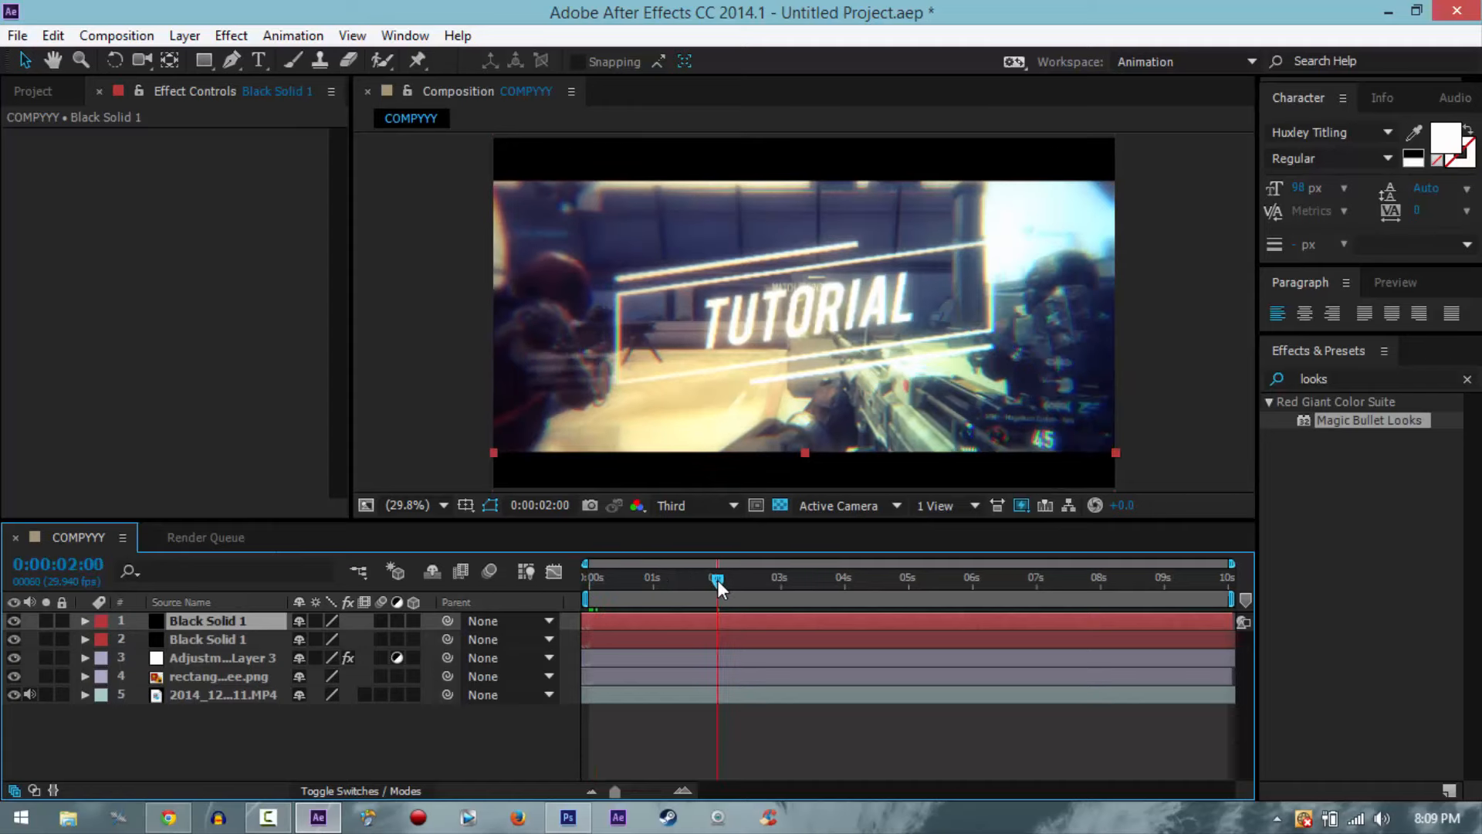
pyautogui.moveTo(716, 581); pyautogui.dragTo(930, 588)
pyautogui.moveTo(790, 594); pyautogui.dragTo(845, 577)
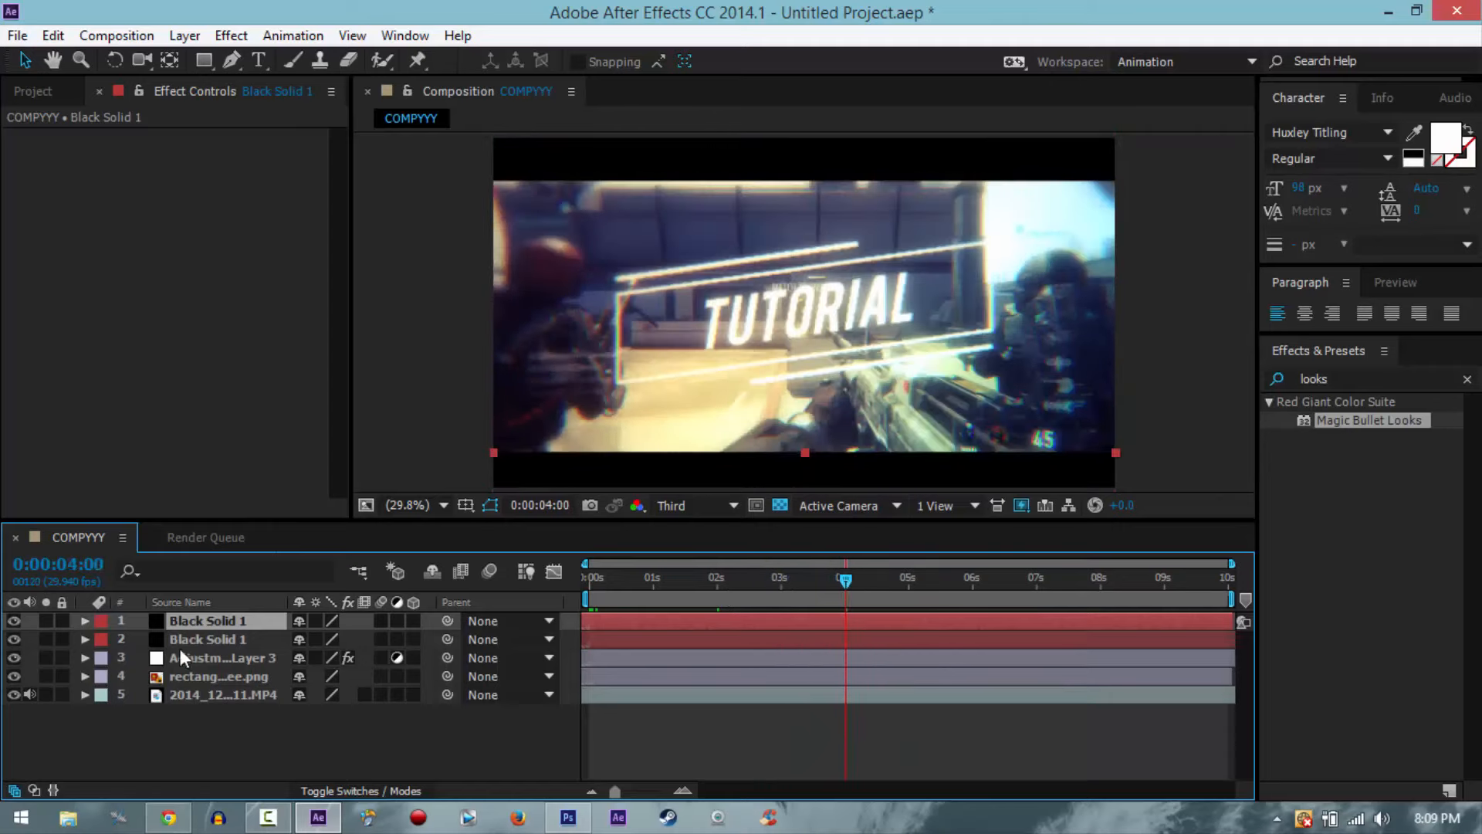
# Step: Check which letterbox bar the first black solid forms by switching its visibility off and on
pyautogui.press('p')
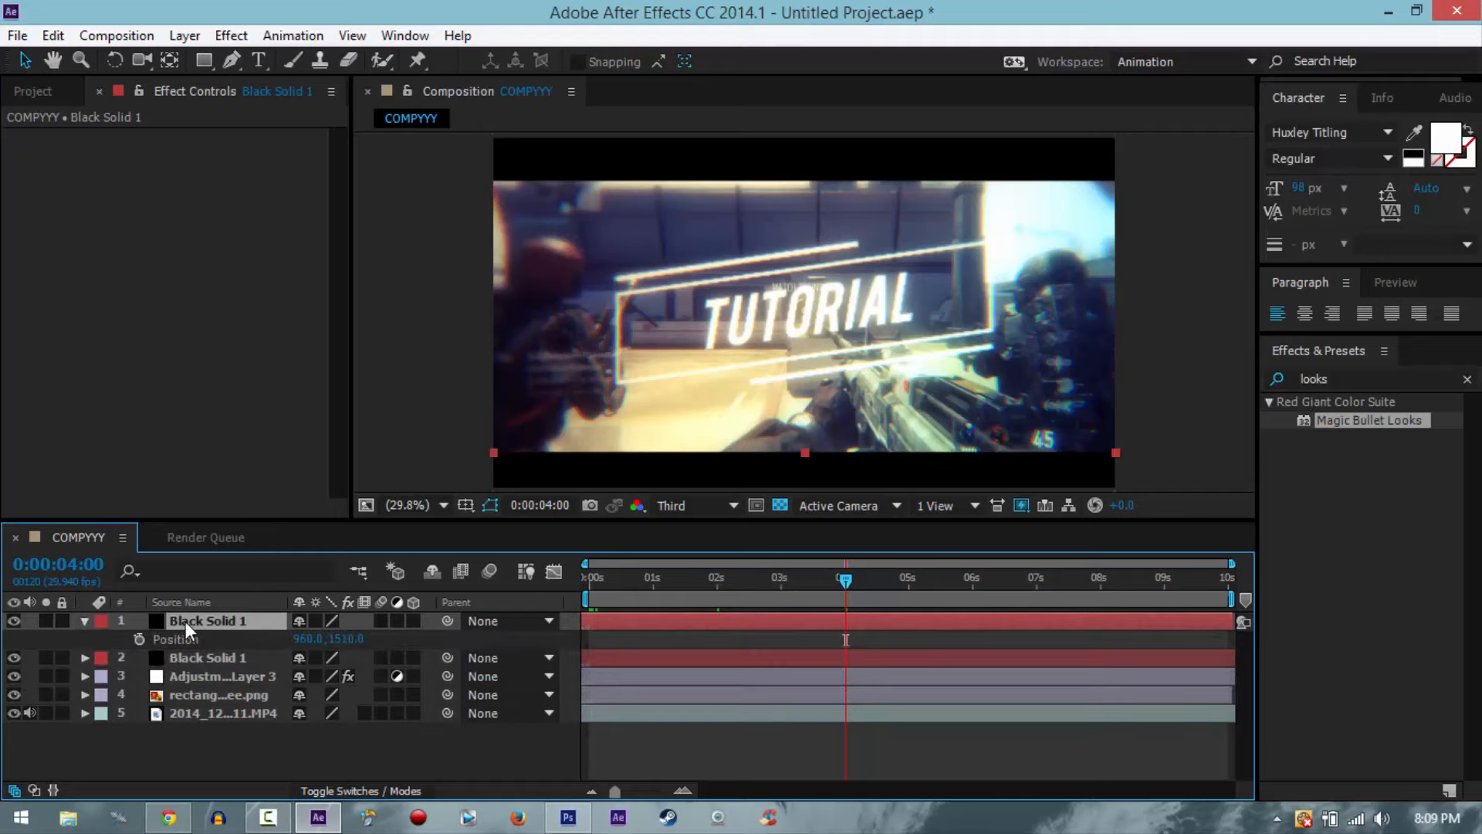
pyautogui.click(86, 622)
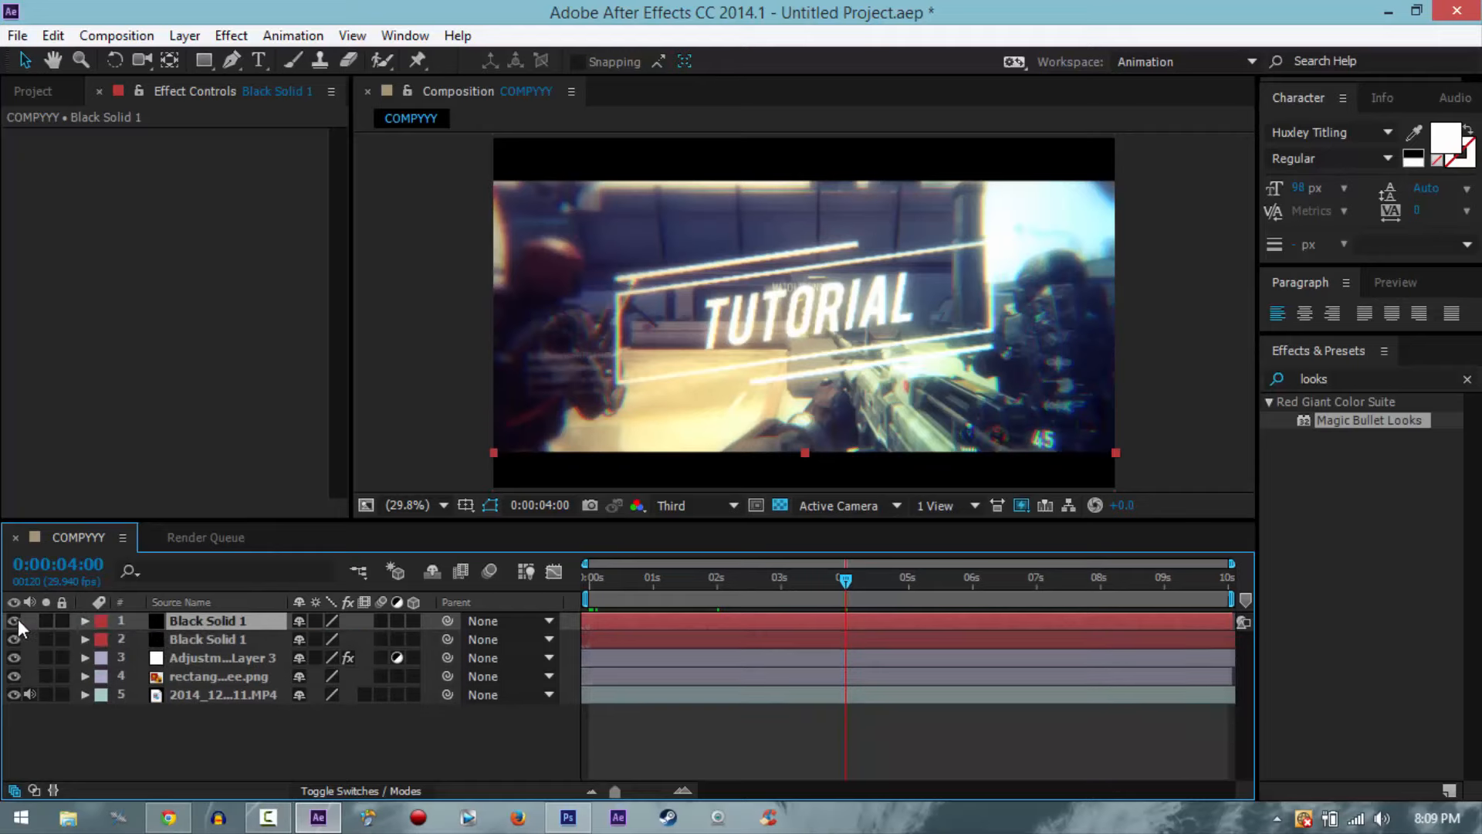
pyautogui.click(15, 619)
pyautogui.click(15, 619)
pyautogui.click(15, 620)
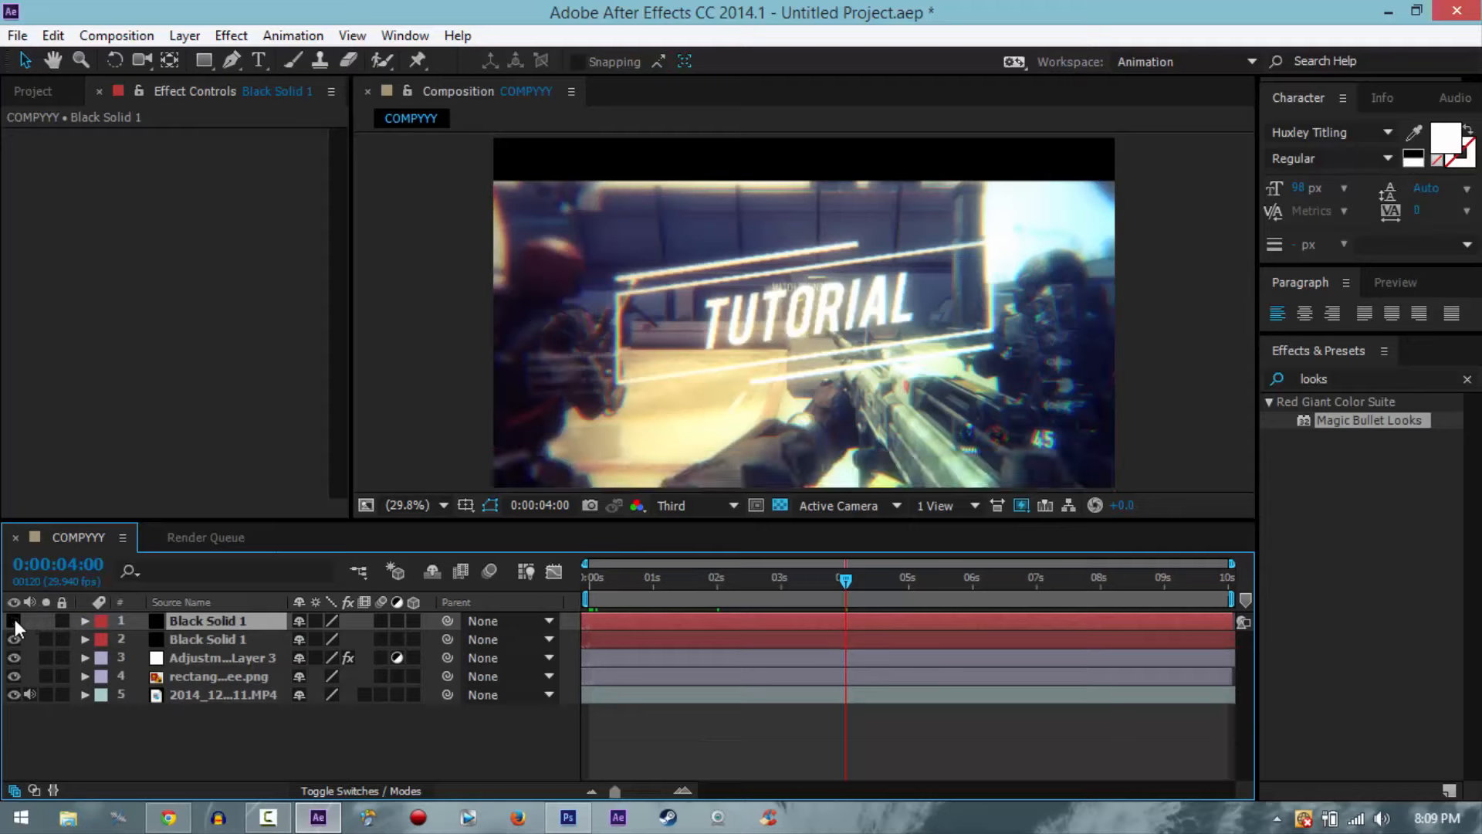
pyautogui.click(15, 619)
pyautogui.click(15, 620)
pyautogui.click(16, 620)
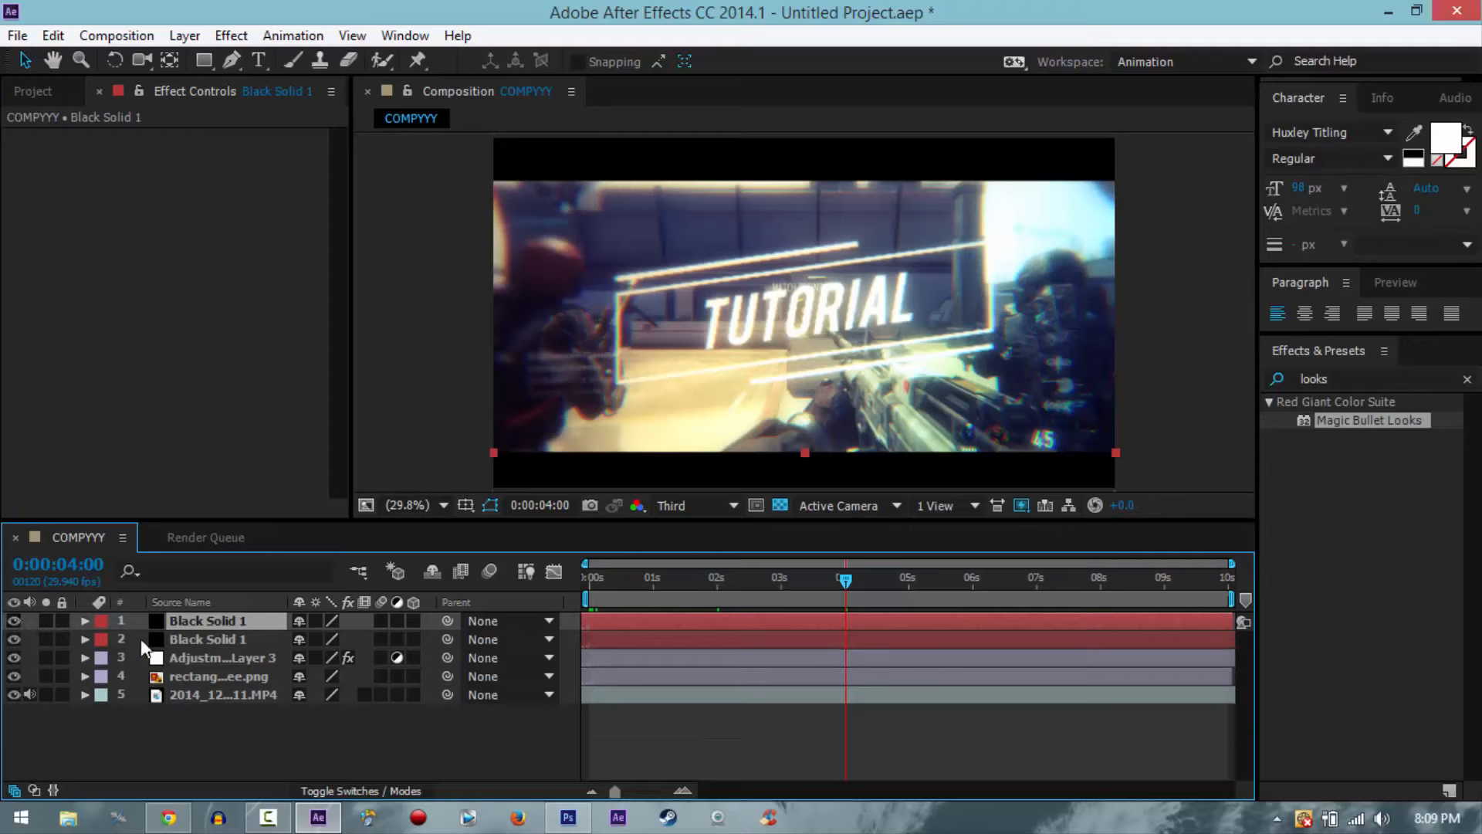
# Step: Rename the lower bar's solid as Botto BLACK and the upper bar's solid as Top BLack
pyautogui.press('Return')
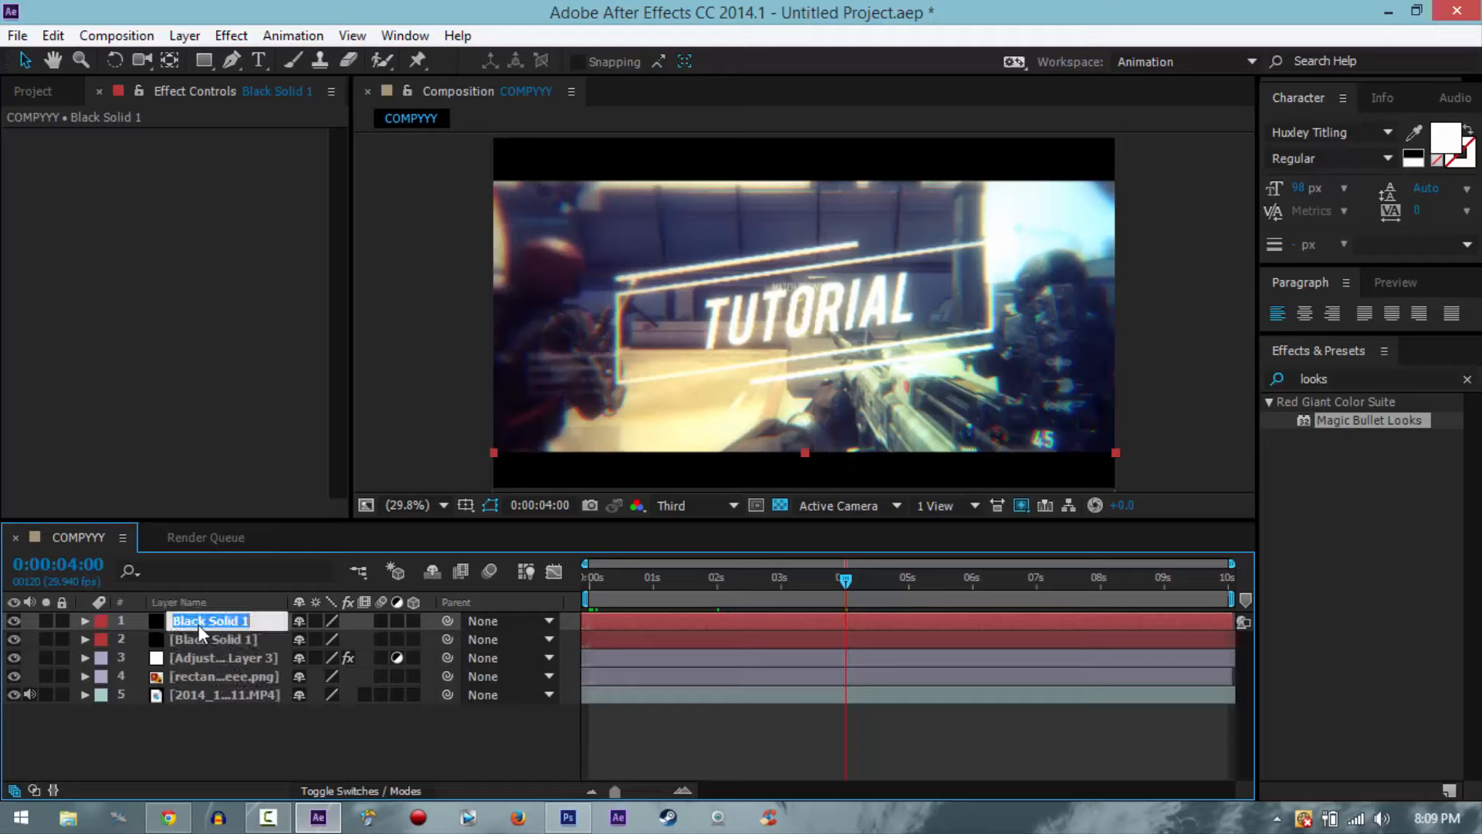
pyautogui.write('Botto BLACK')
pyautogui.press('Return')
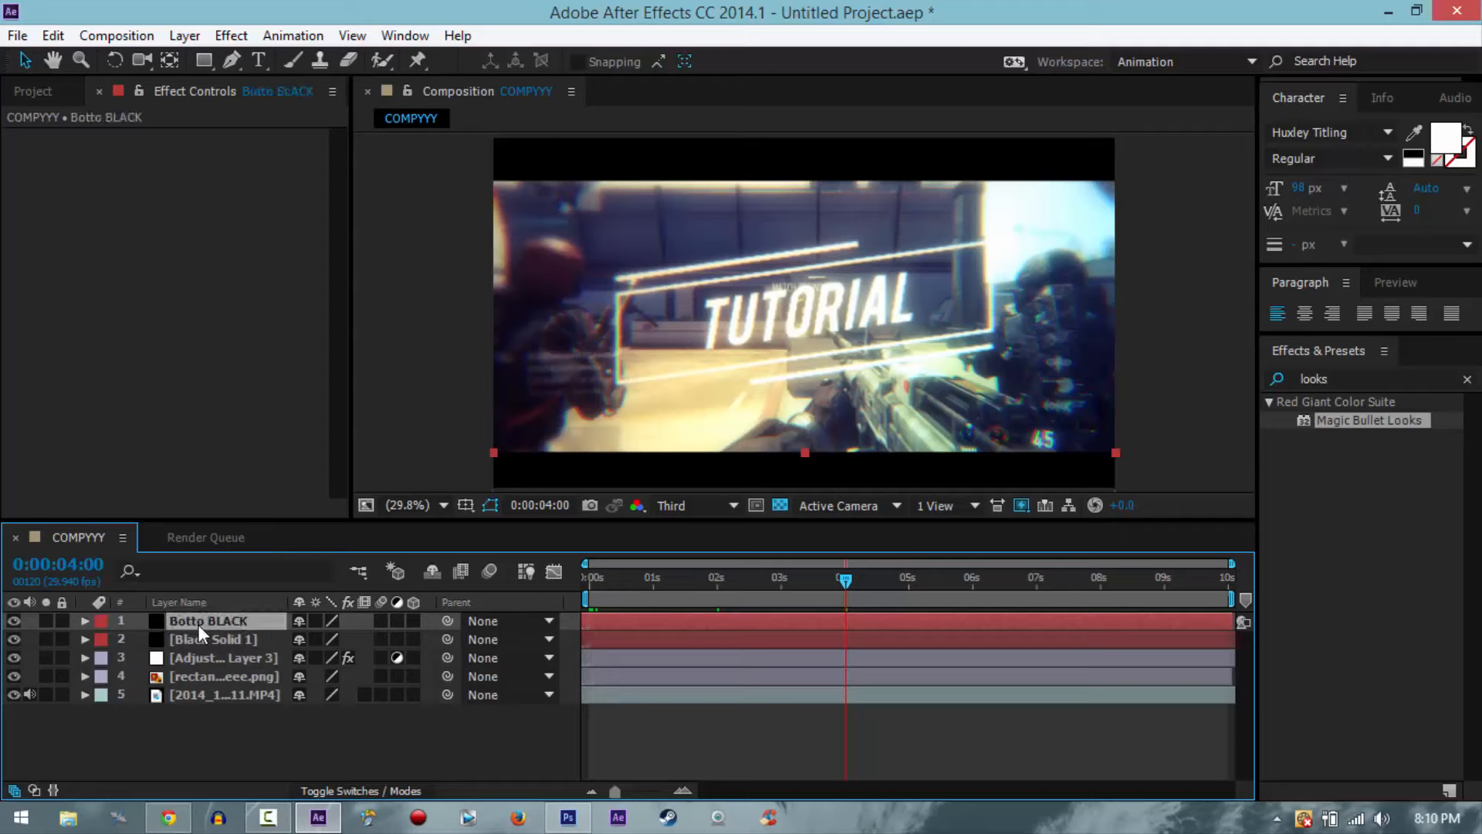
pyautogui.press('Return')
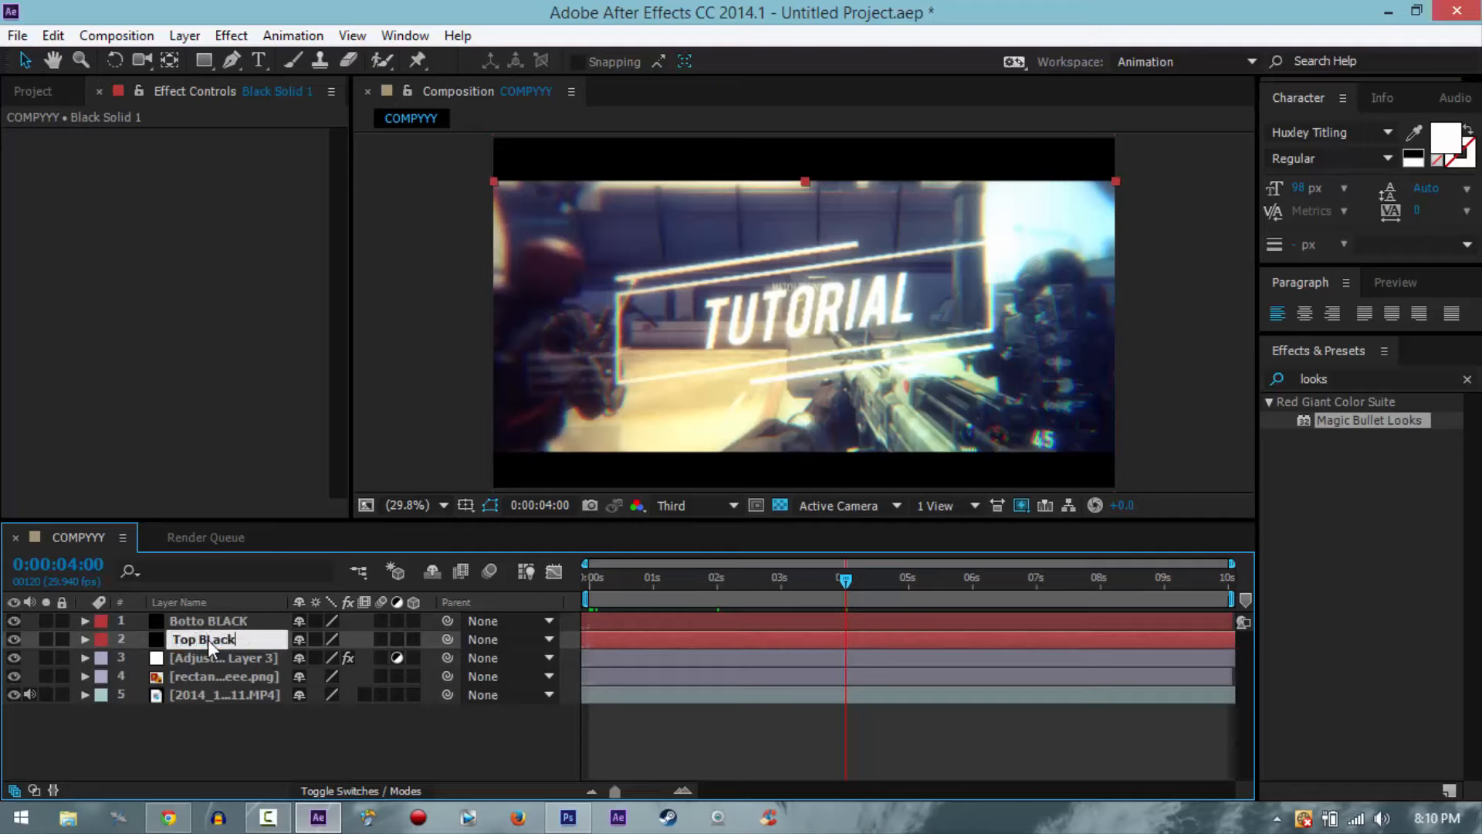
# Step: Rename the adjustment layer as Looks and the rectangle PNG layer as TEXT
pyautogui.click(239, 658)
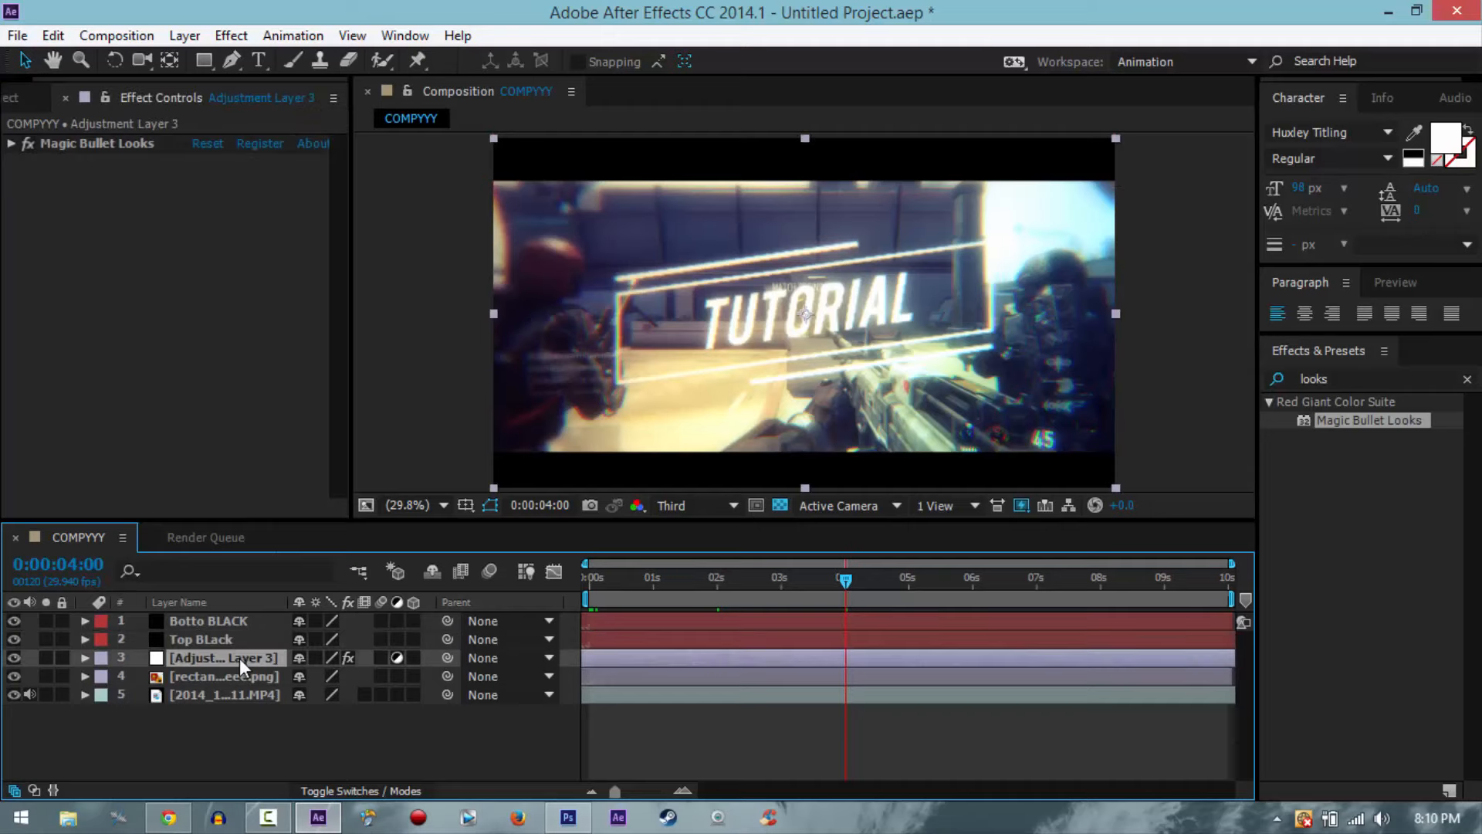
pyautogui.press('Return')
pyautogui.write('Looks')
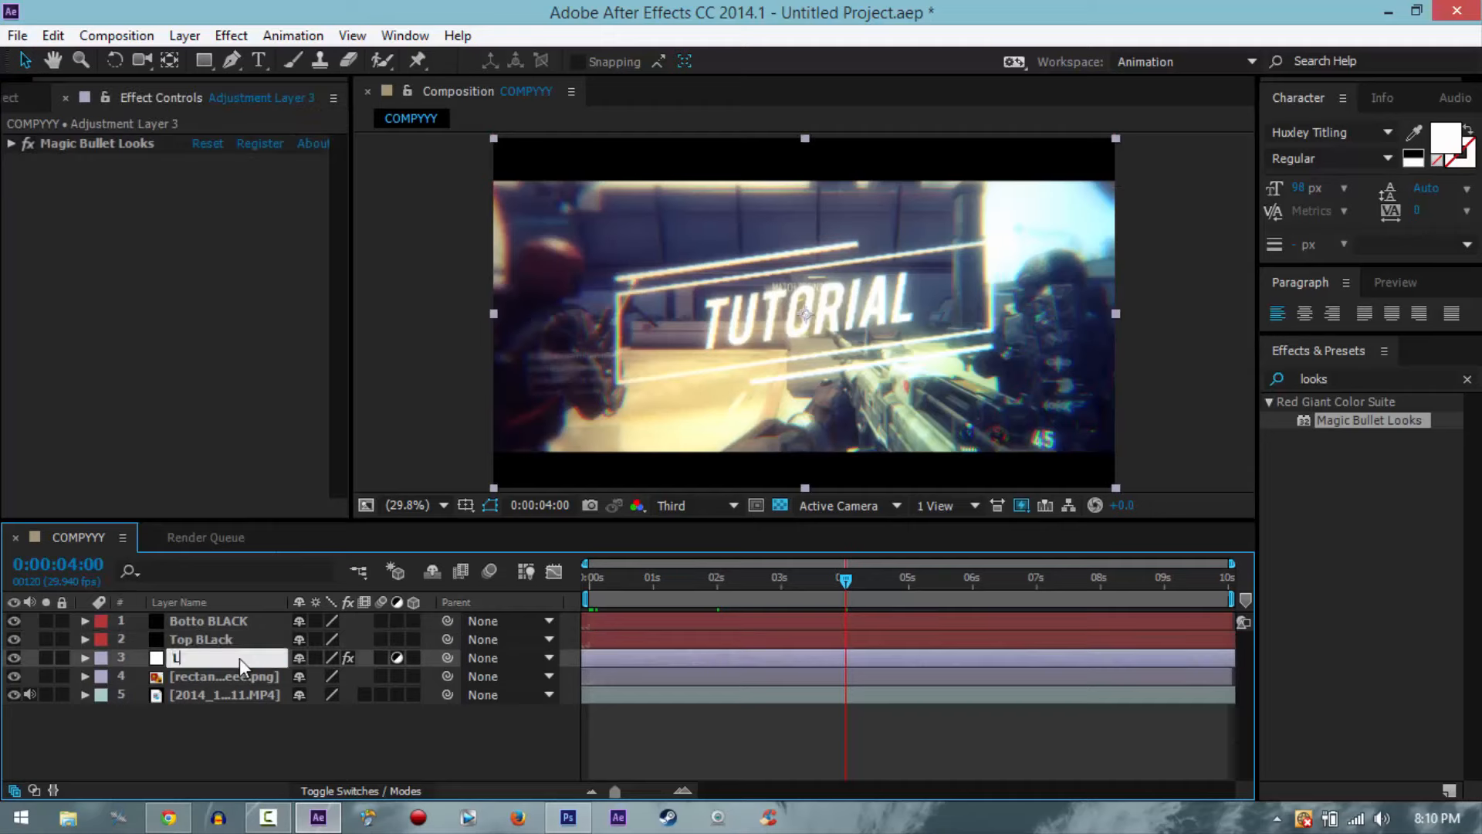
pyautogui.press('Return')
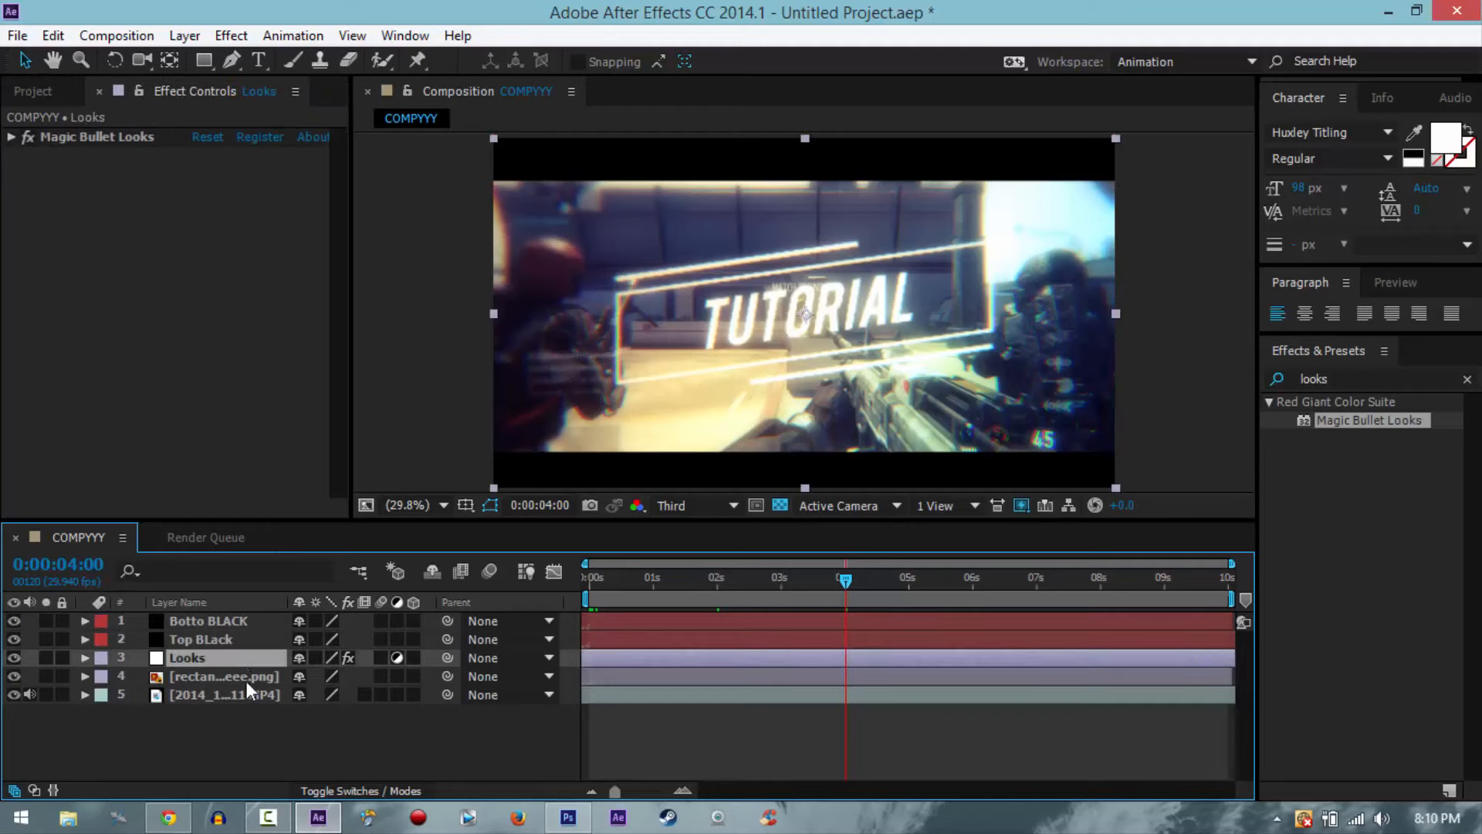
pyautogui.click(244, 675)
pyautogui.press('Return')
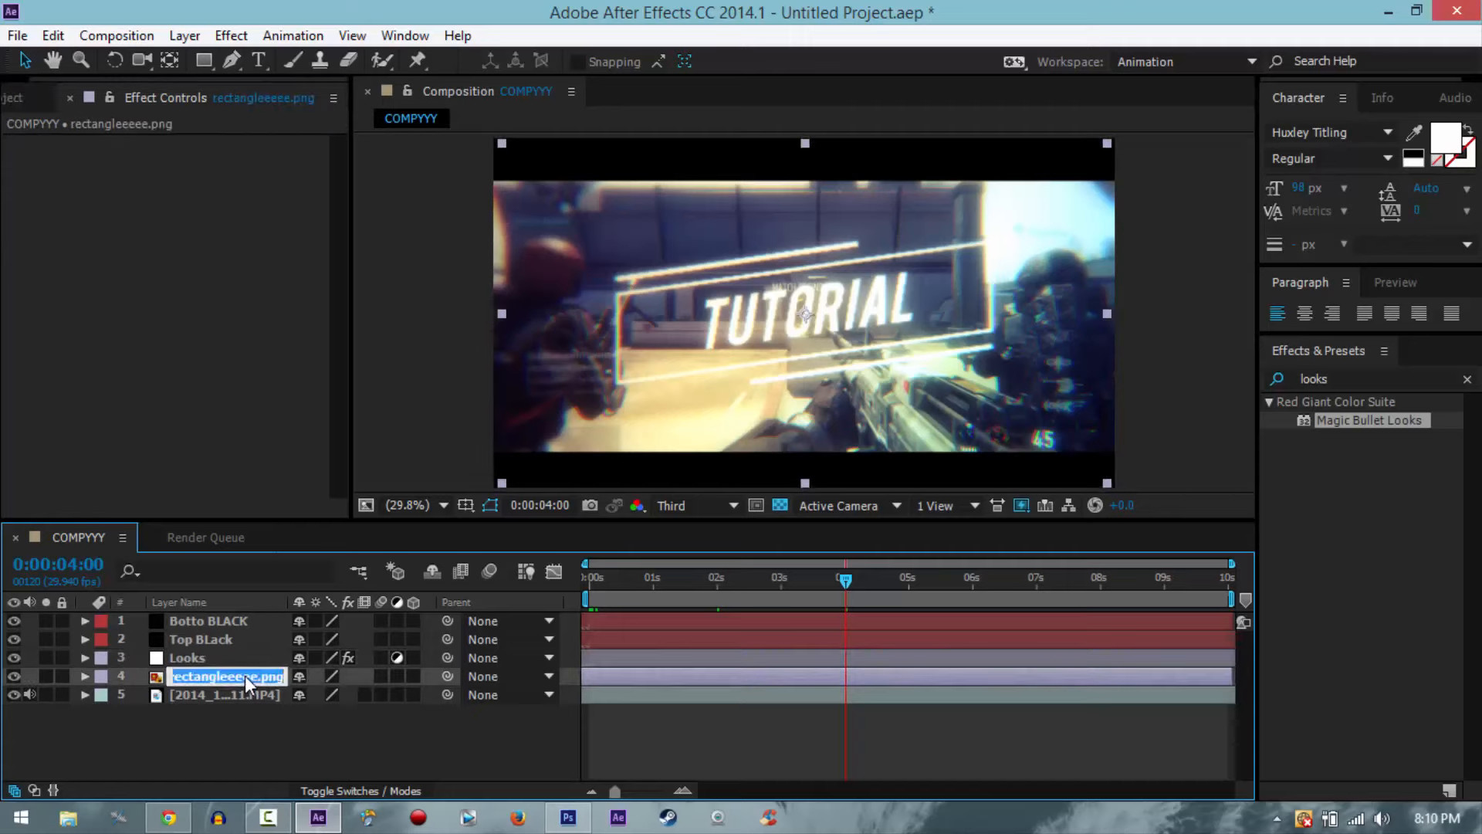
pyautogui.write('TEXT')
pyautogui.press('Return')
# Step: Start Position keyframing at 0:00:04:00 on the Botto BLACK and Top BLack layers
pyautogui.click(228, 620)
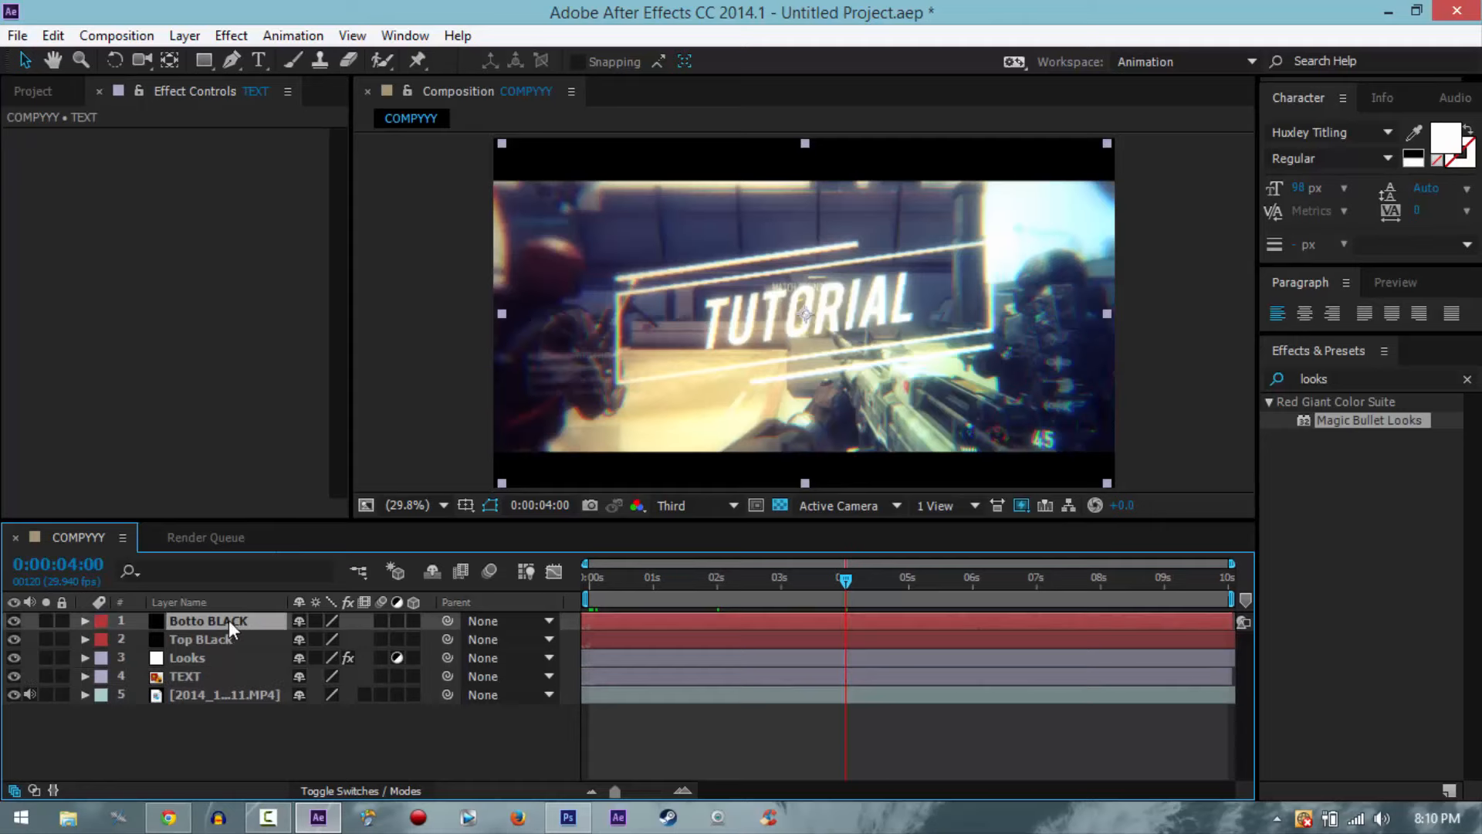
pyautogui.press('p')
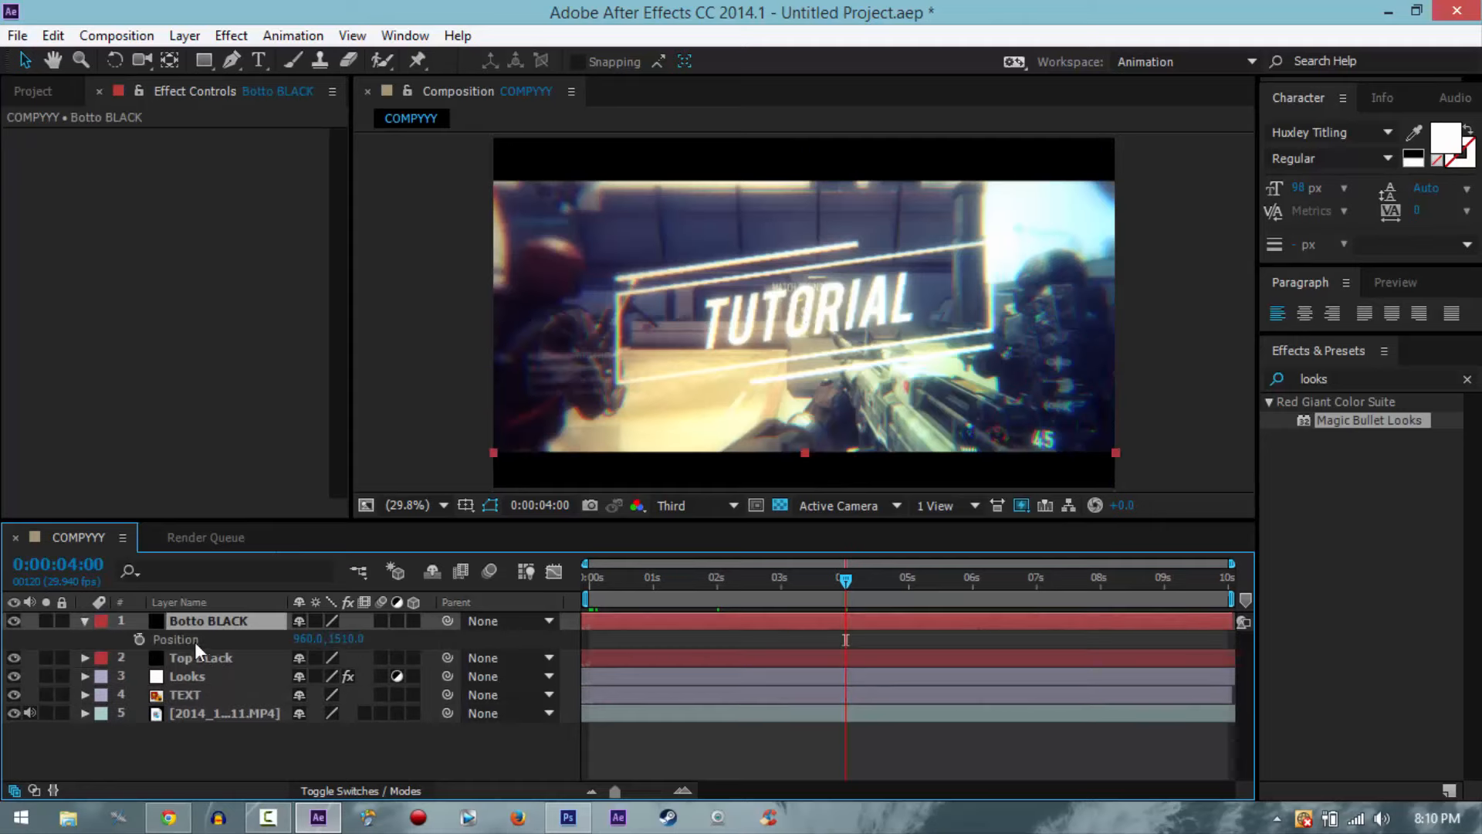
pyautogui.click(139, 638)
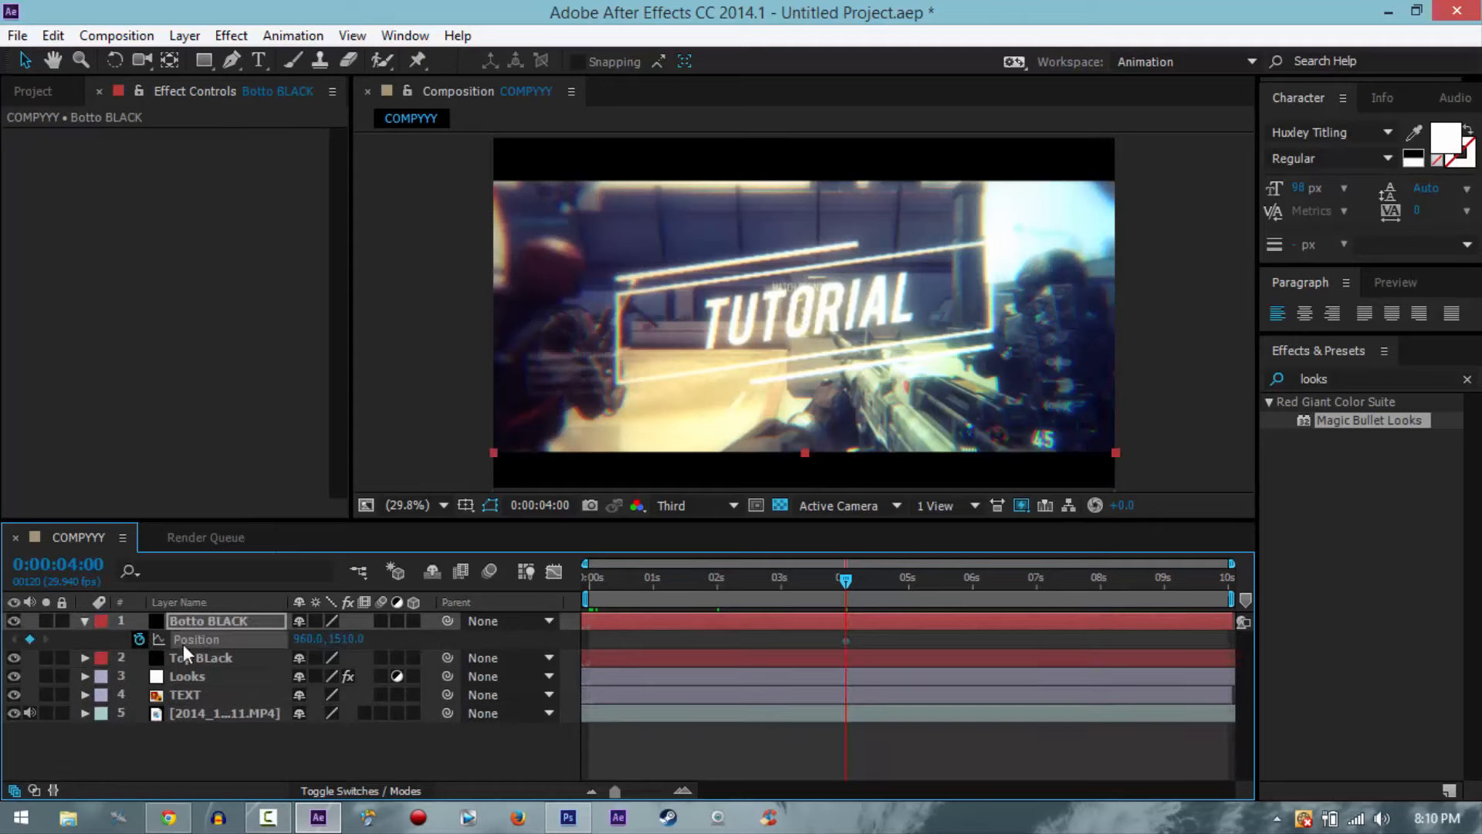
pyautogui.click(206, 658)
pyautogui.press('p')
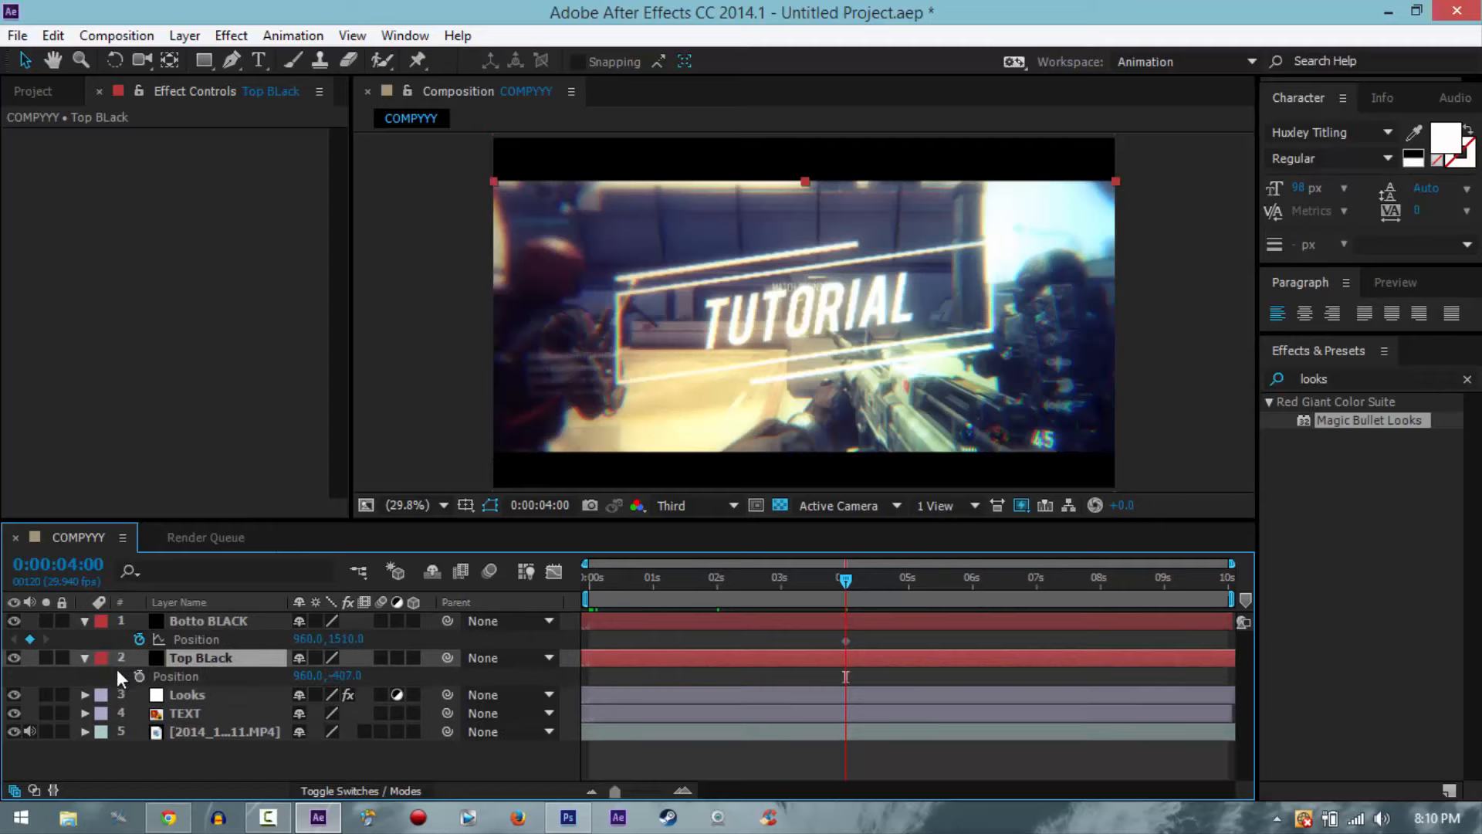
pyautogui.click(140, 675)
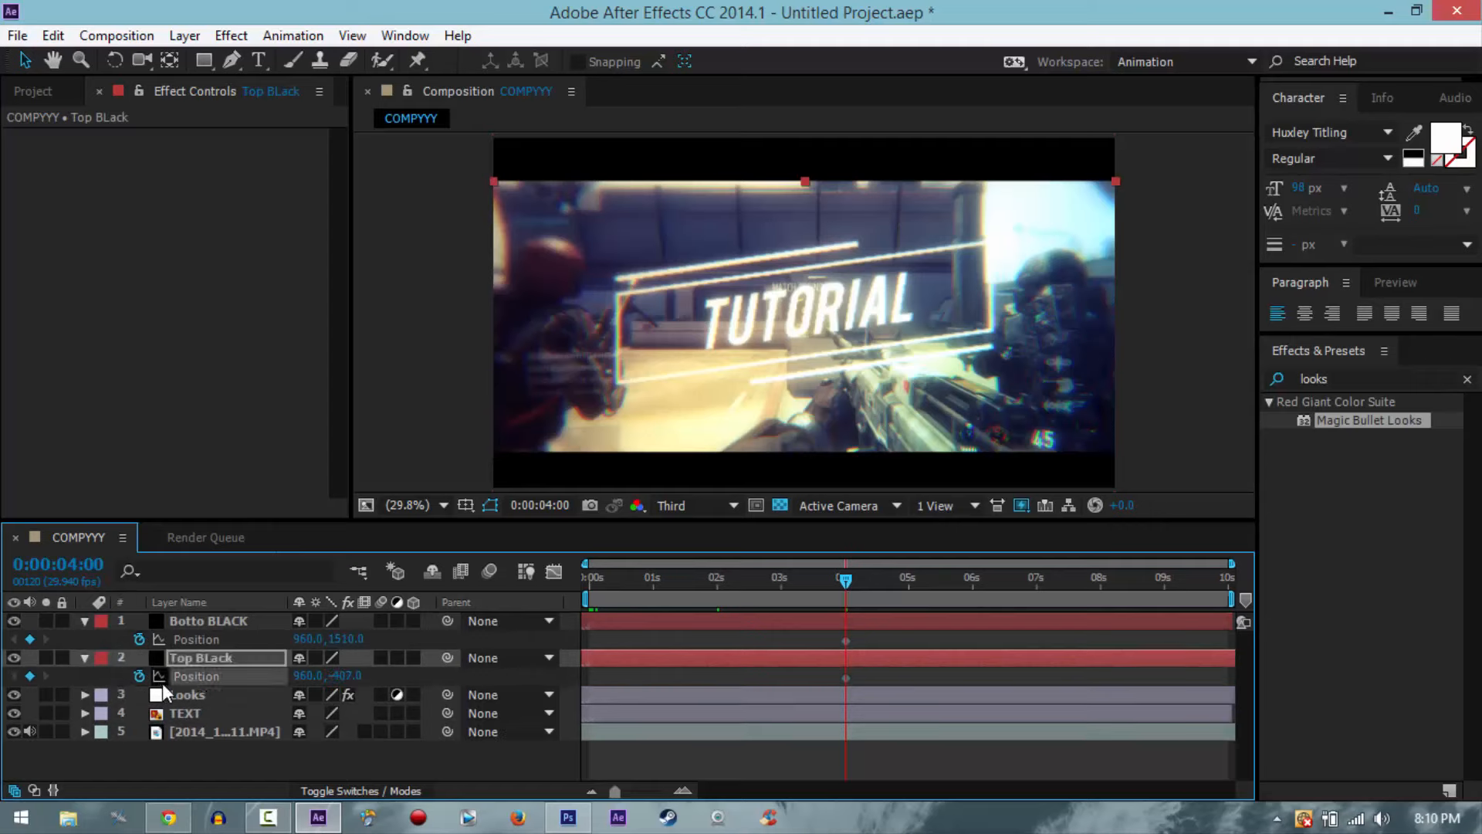
# Step: Start Position keyframing at 0:00:04:00 on the Looks and TEXT layers
pyautogui.click(183, 692)
pyautogui.press('p')
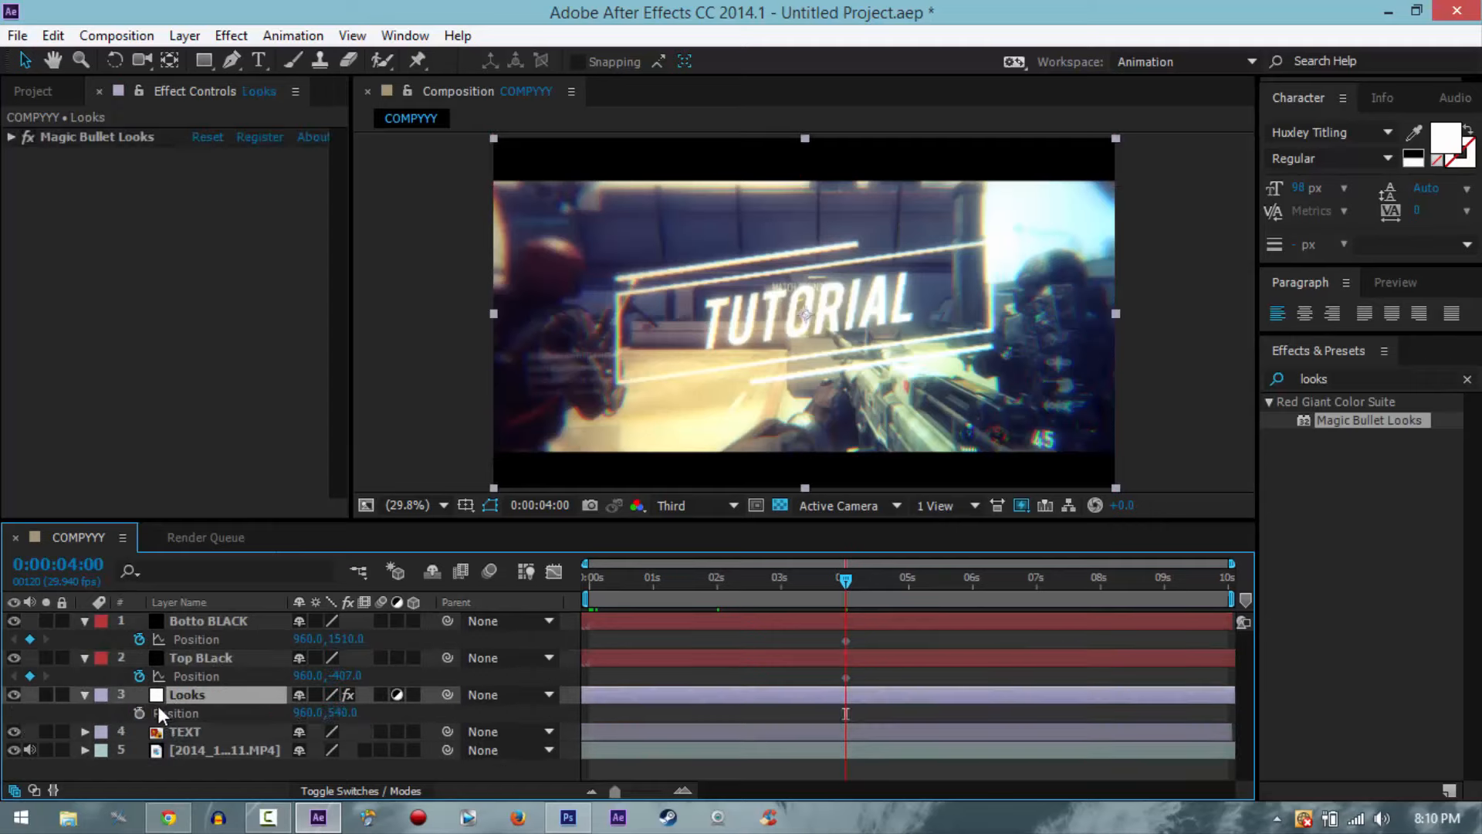
pyautogui.click(140, 712)
pyautogui.click(189, 732)
pyautogui.press('p')
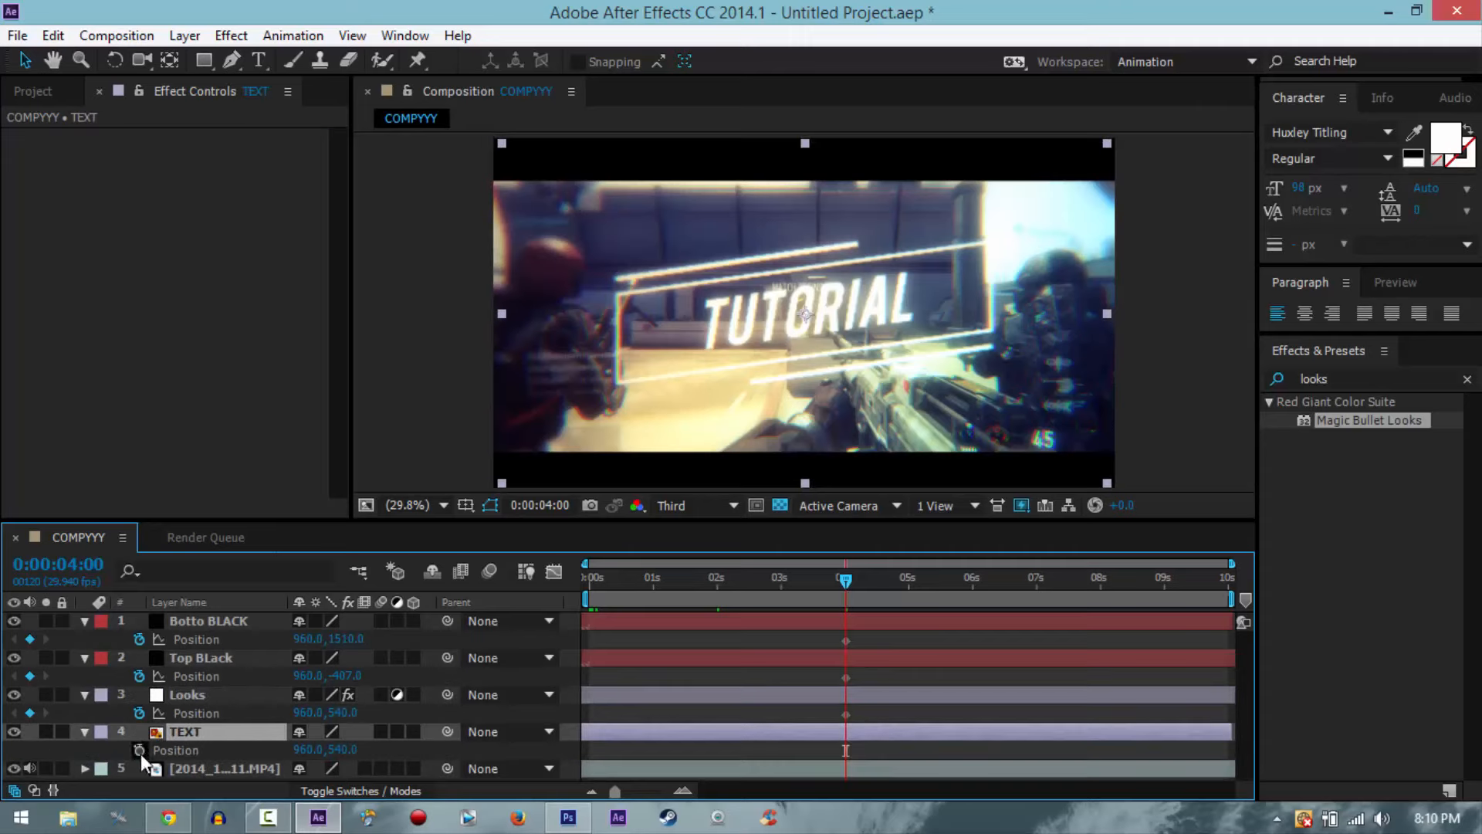
pyautogui.click(140, 749)
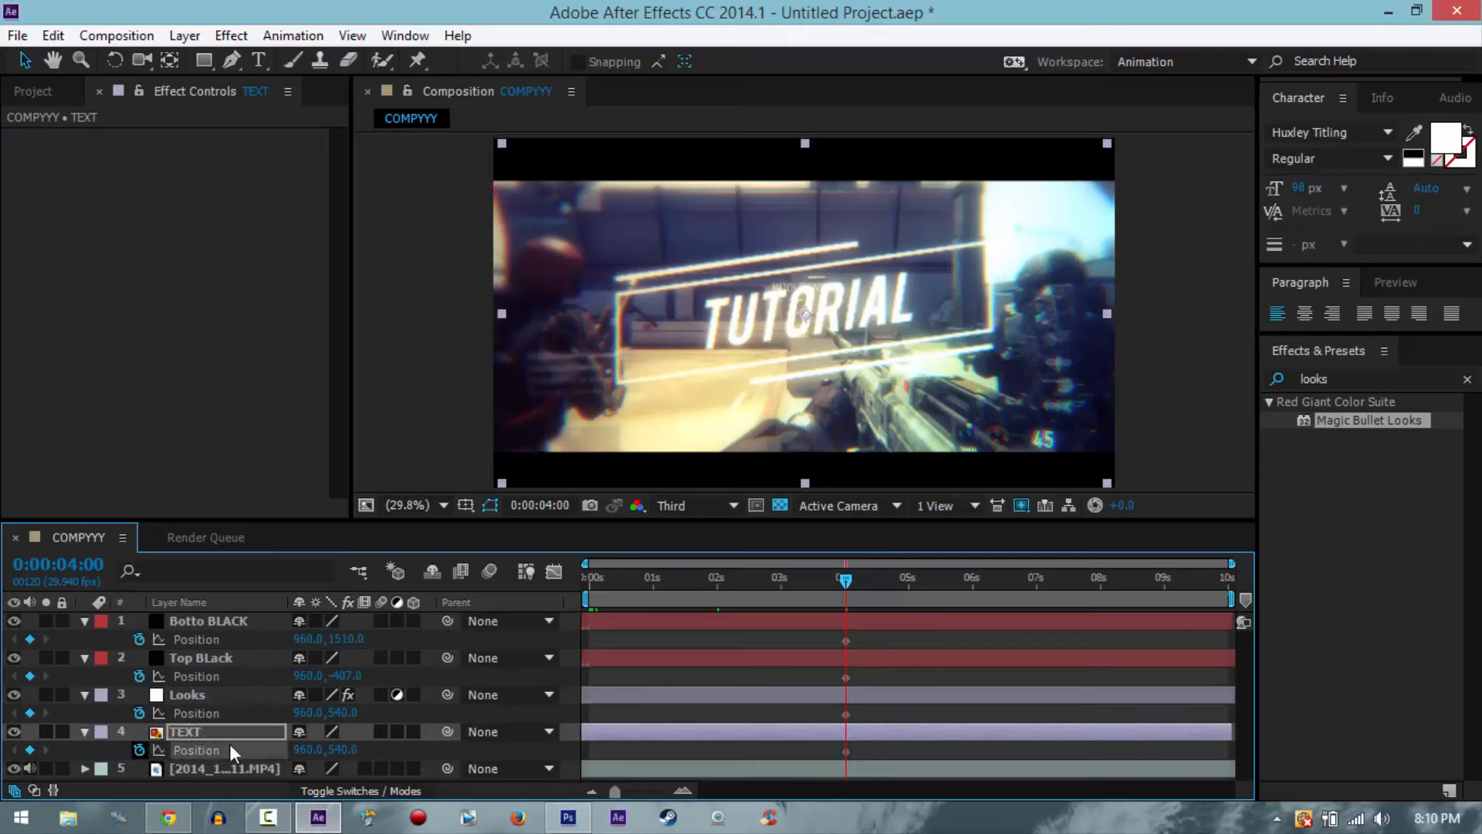
# Step: At 0:00:01:29, shift the Botto BLACK layer horizontally to X -995 and the Top BLack layer to X 2916
pyautogui.click(715, 582)
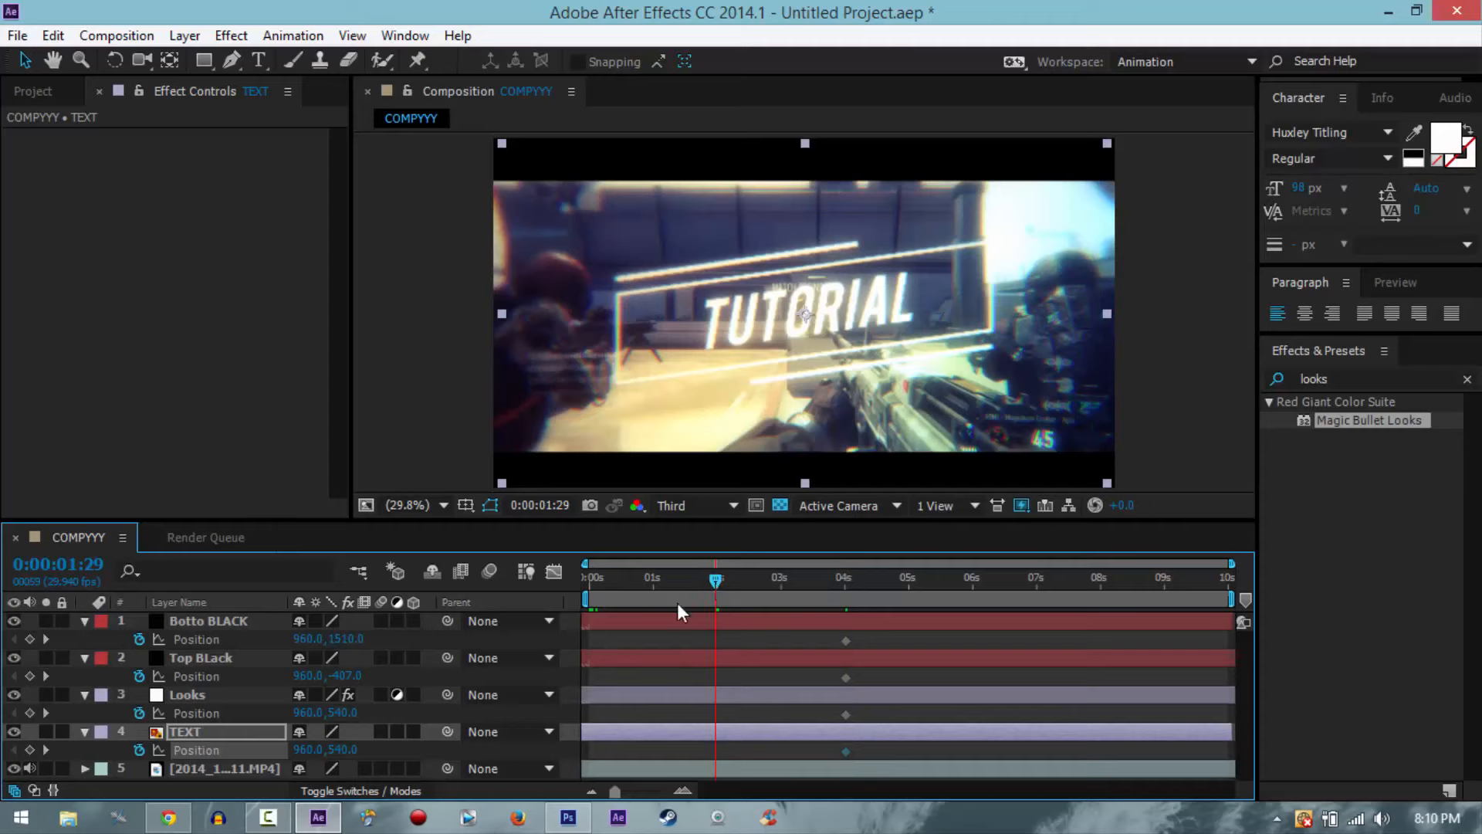
pyautogui.click(207, 624)
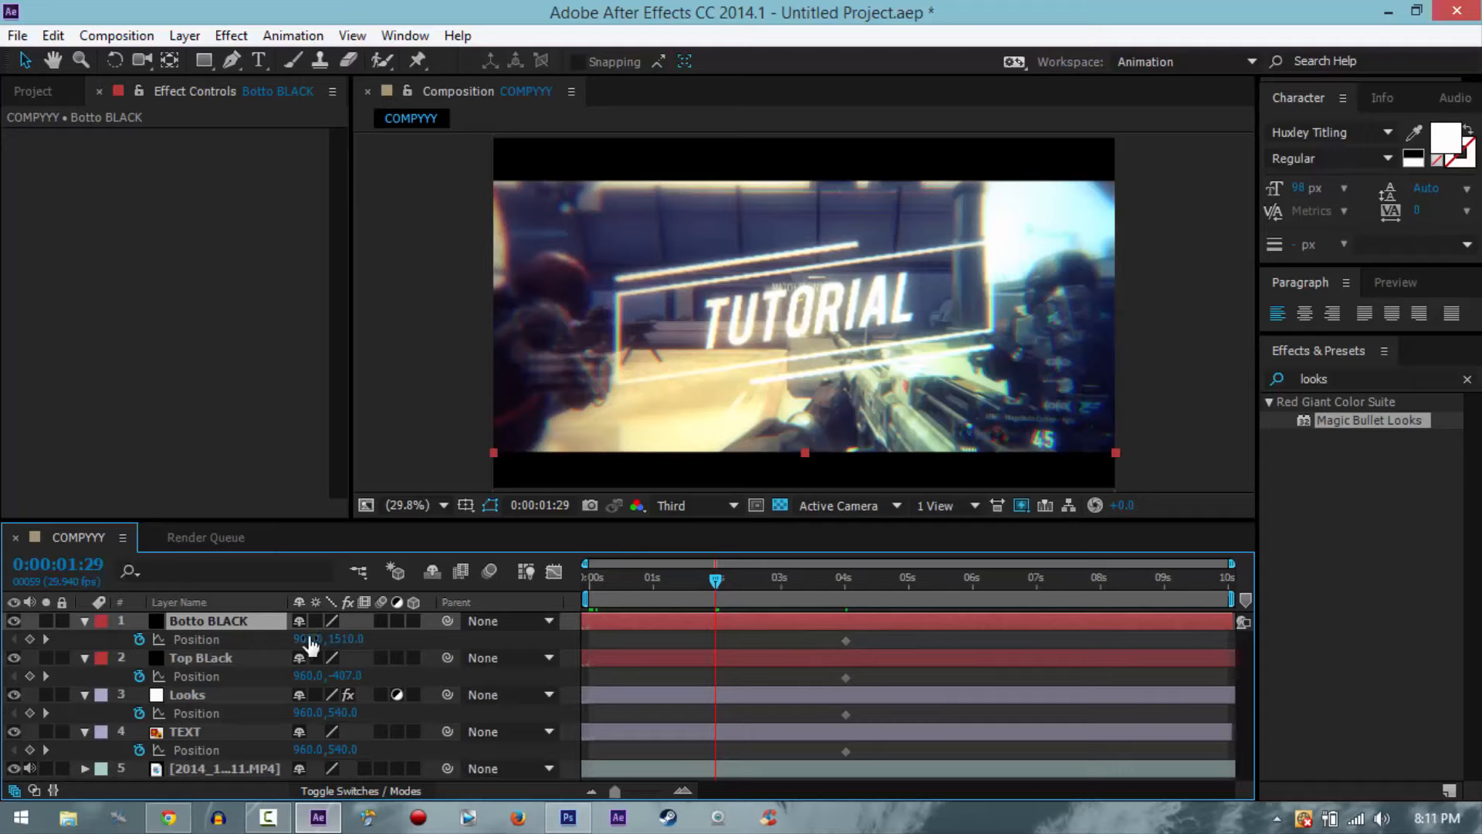
pyautogui.moveTo(311, 645); pyautogui.dragTo(4, 674)
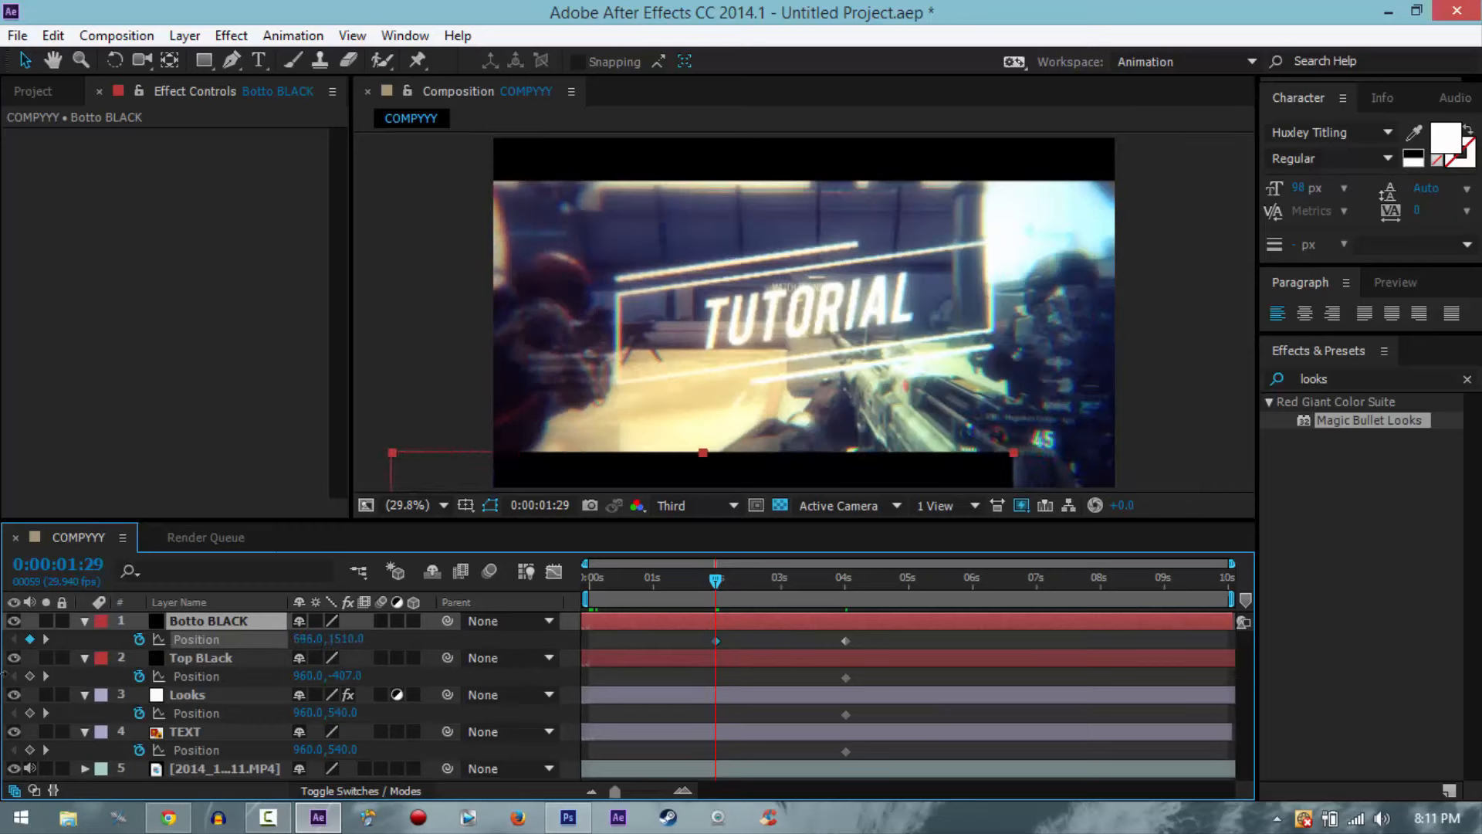
pyautogui.moveTo(307, 644); pyautogui.dragTo(94, 675)
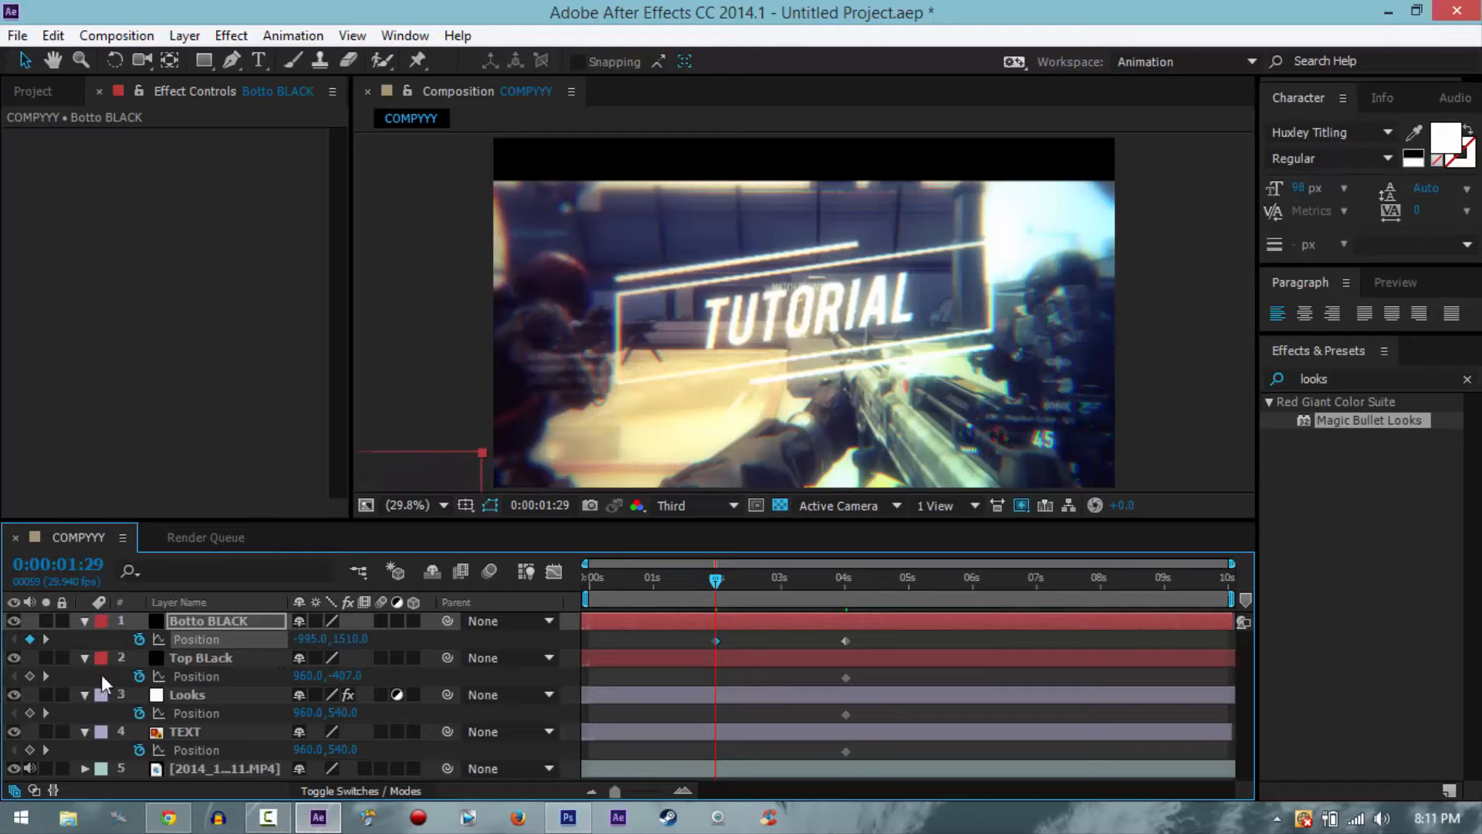
pyautogui.moveTo(301, 677); pyautogui.dragTo(557, 671)
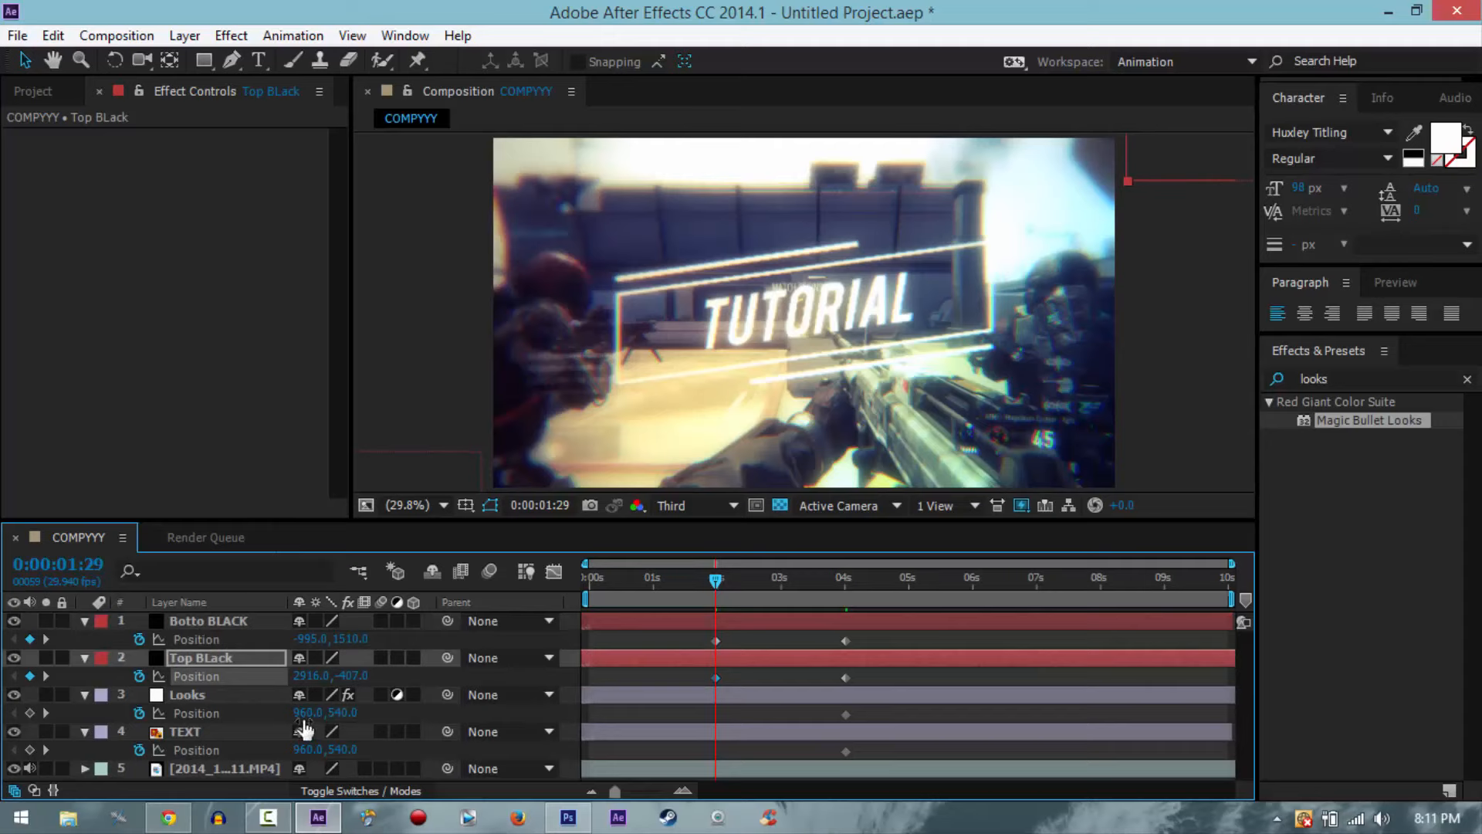
# Step: Keyframe the Looks layer's Scale at 100% at 0:00:04:00 and at 0% at 0:00:01:29
pyautogui.click(234, 695)
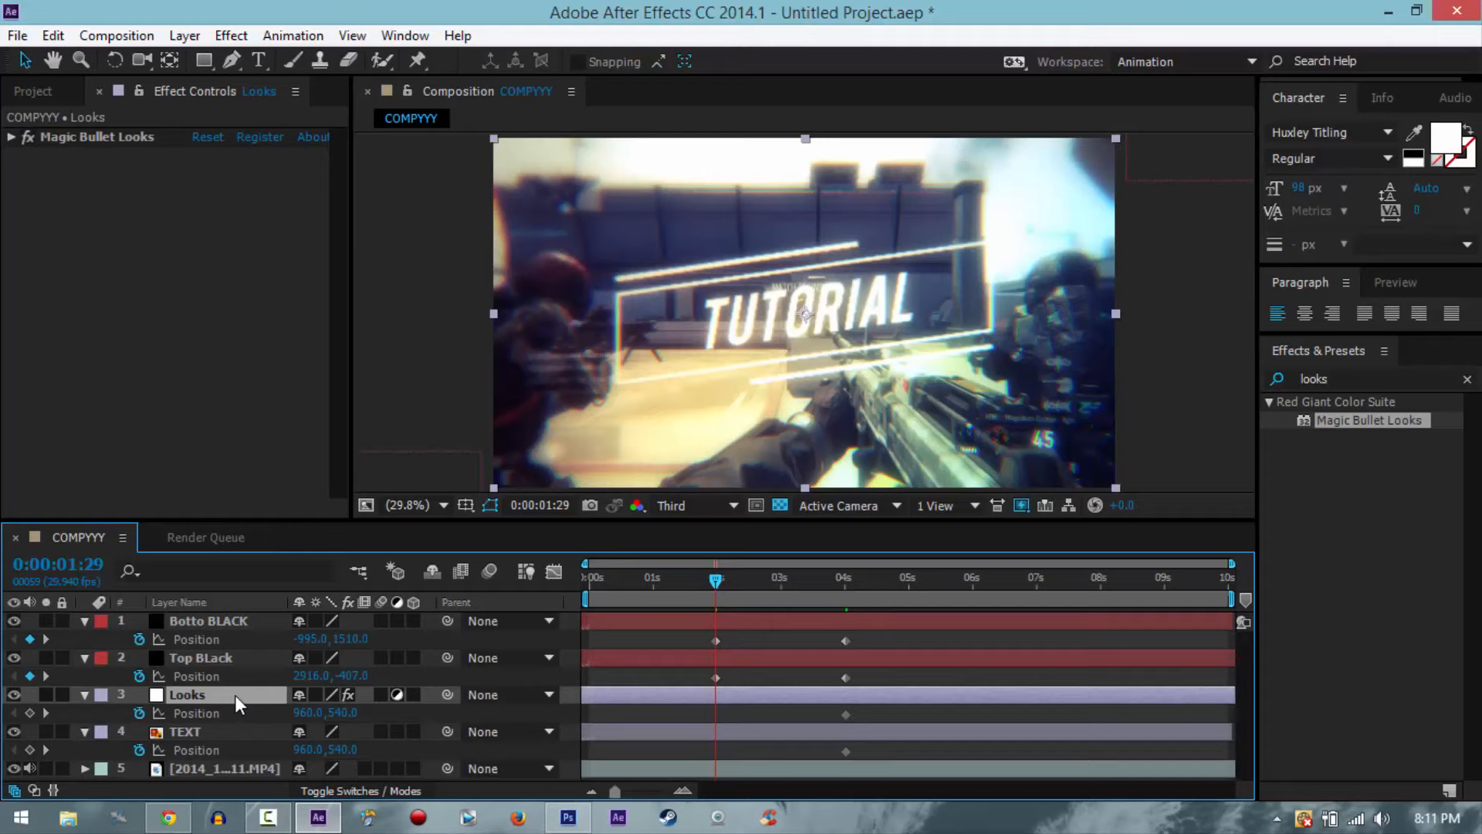
pyautogui.press('s')
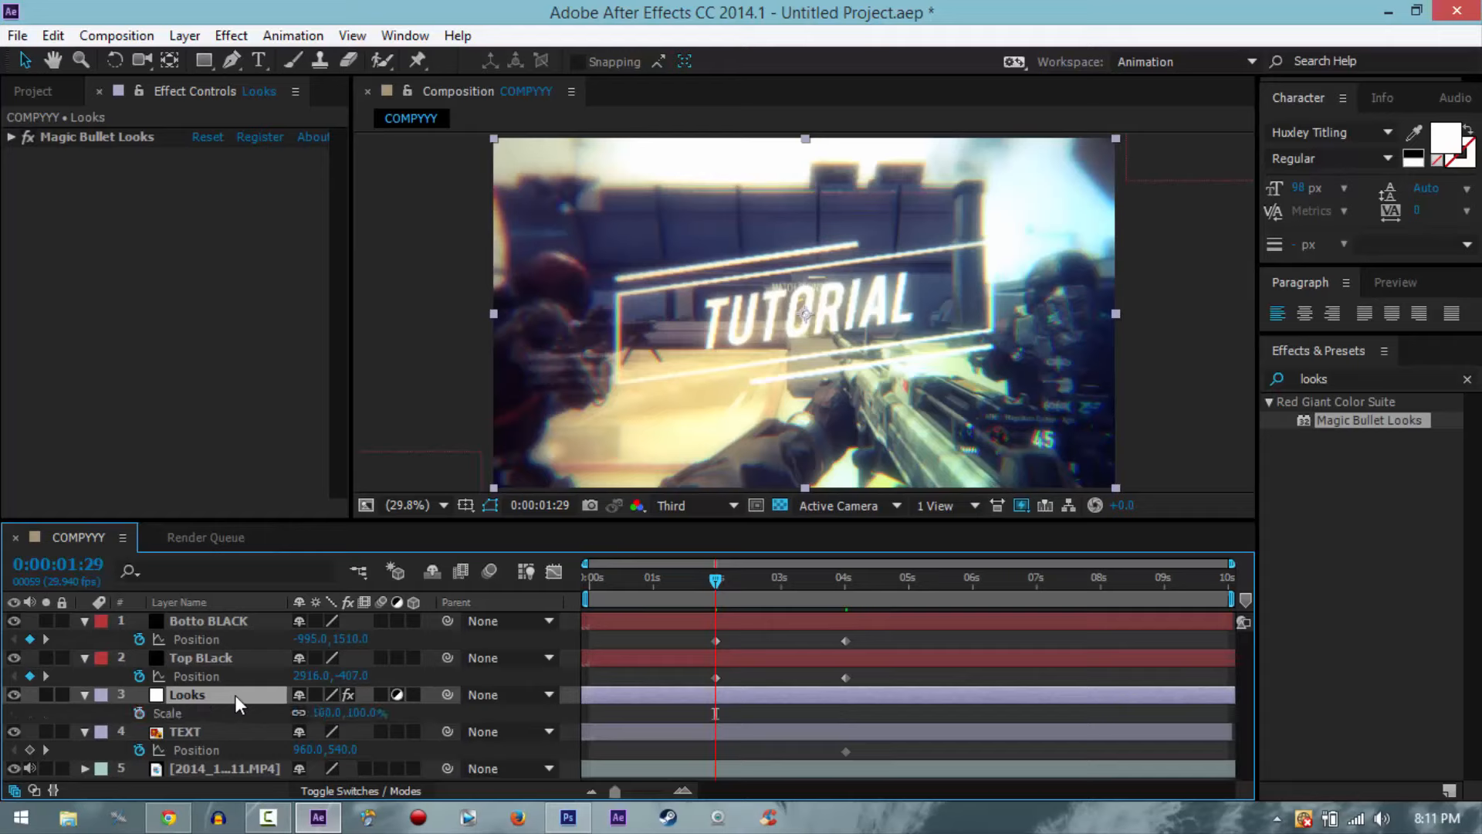
pyautogui.click(139, 713)
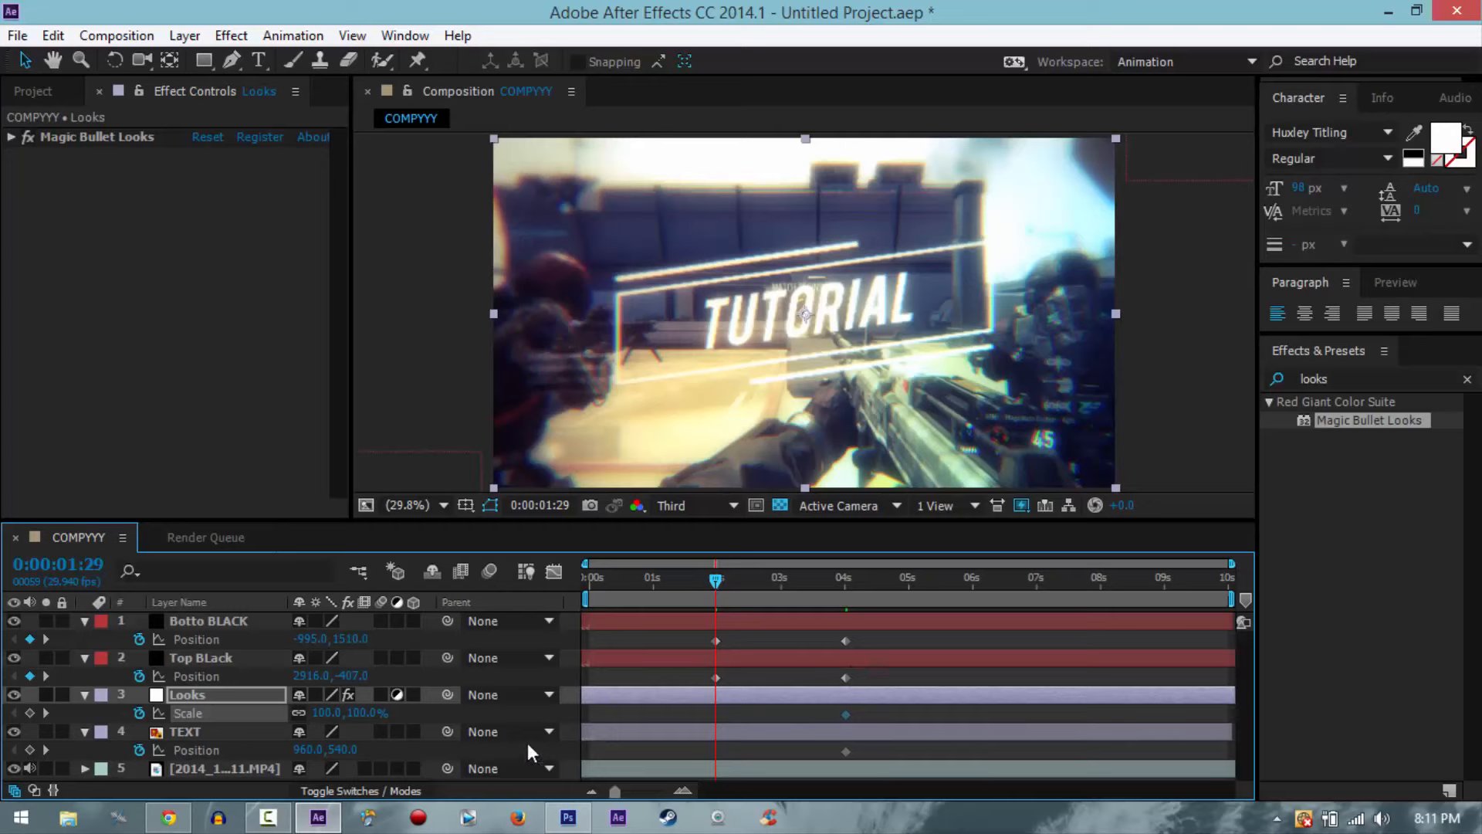
pyautogui.click(329, 714)
pyautogui.write('0')
pyautogui.press('Return')
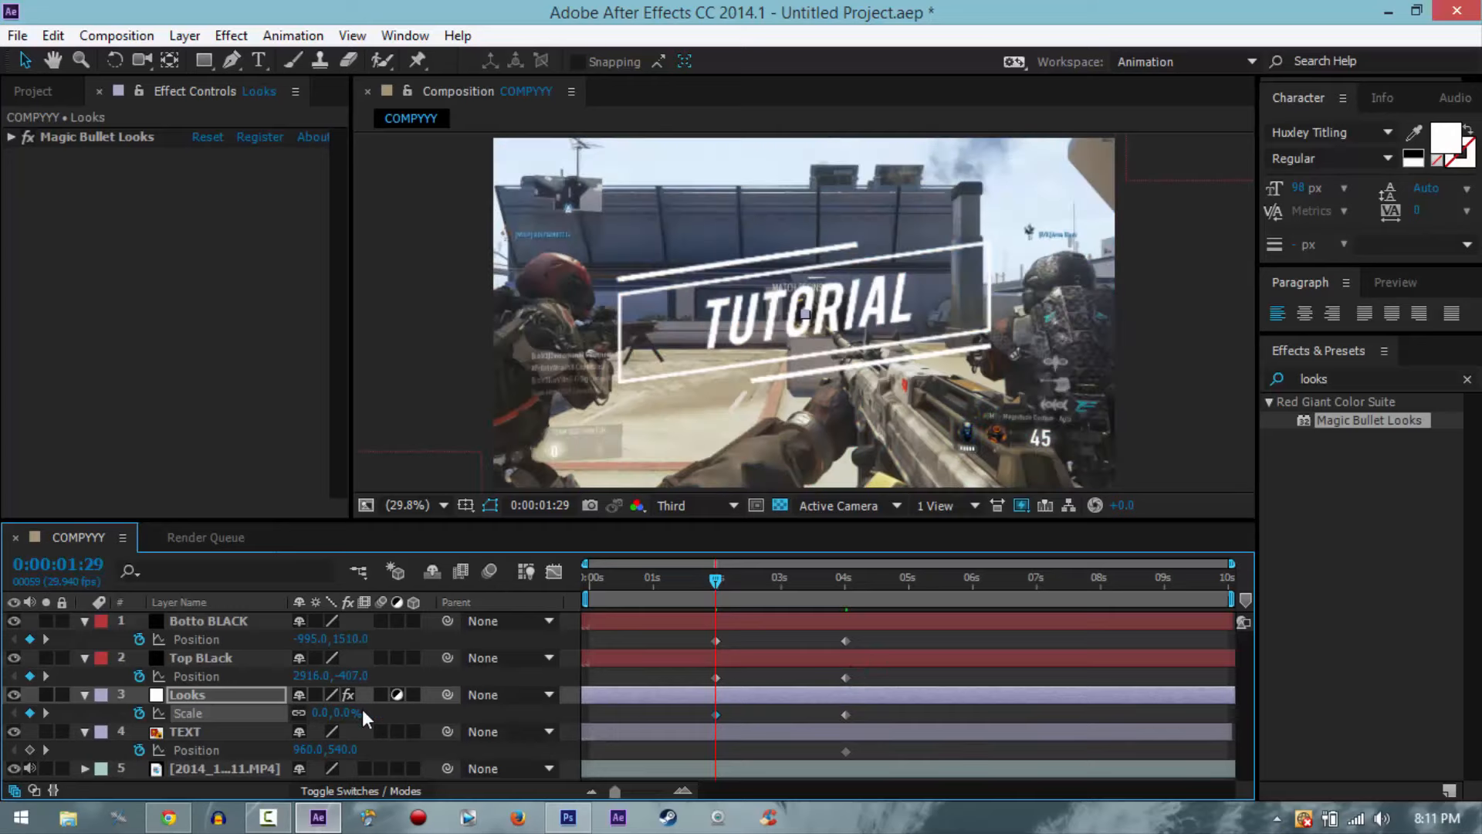
# Step: Move the TEXT layer straight down out of the frame at 0:00:01:29
pyautogui.click(225, 733)
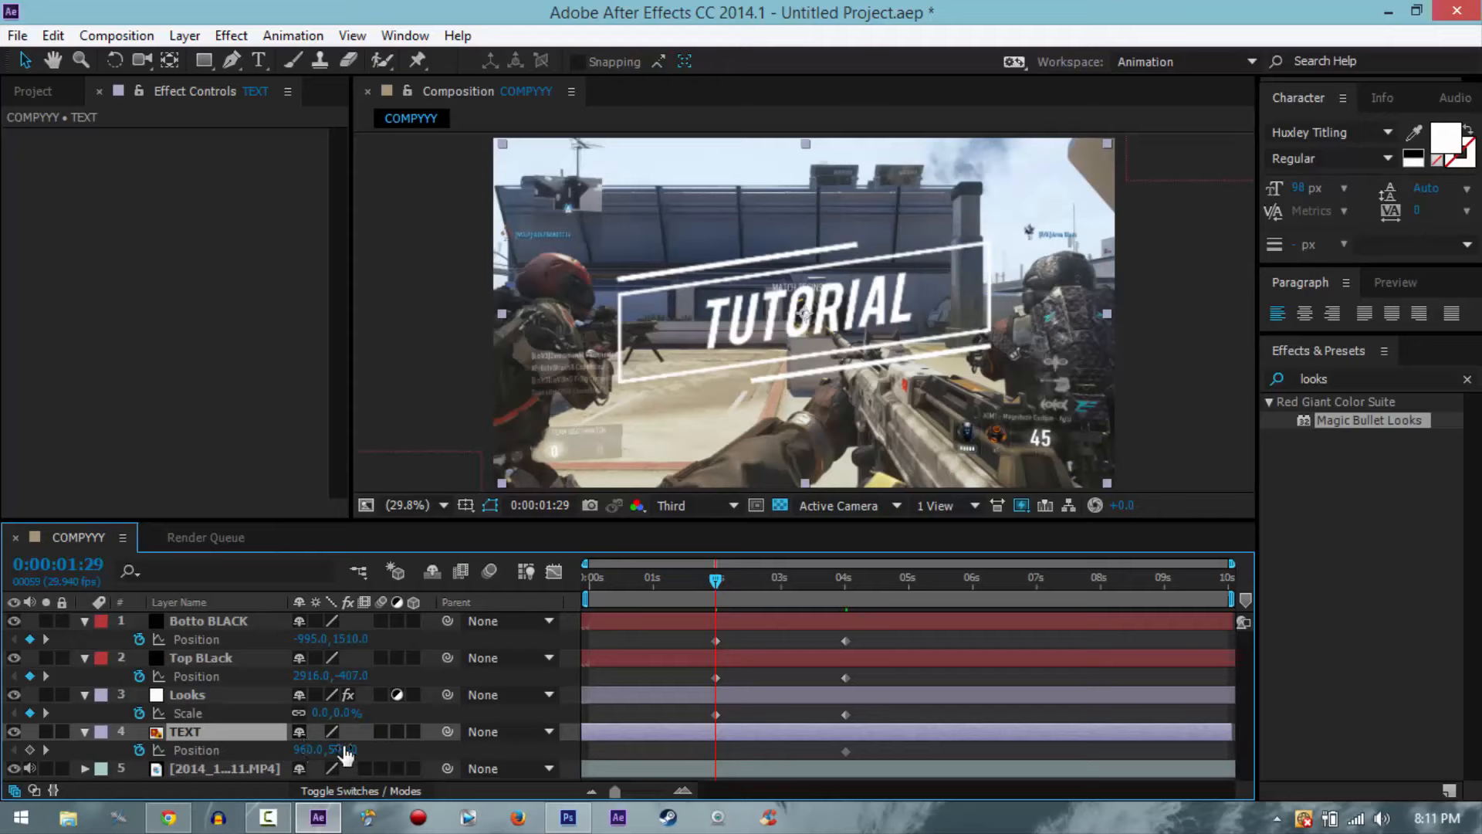
pyautogui.moveTo(341, 748); pyautogui.dragTo(1476, 720)
pyautogui.moveTo(716, 578); pyautogui.dragTo(780, 604)
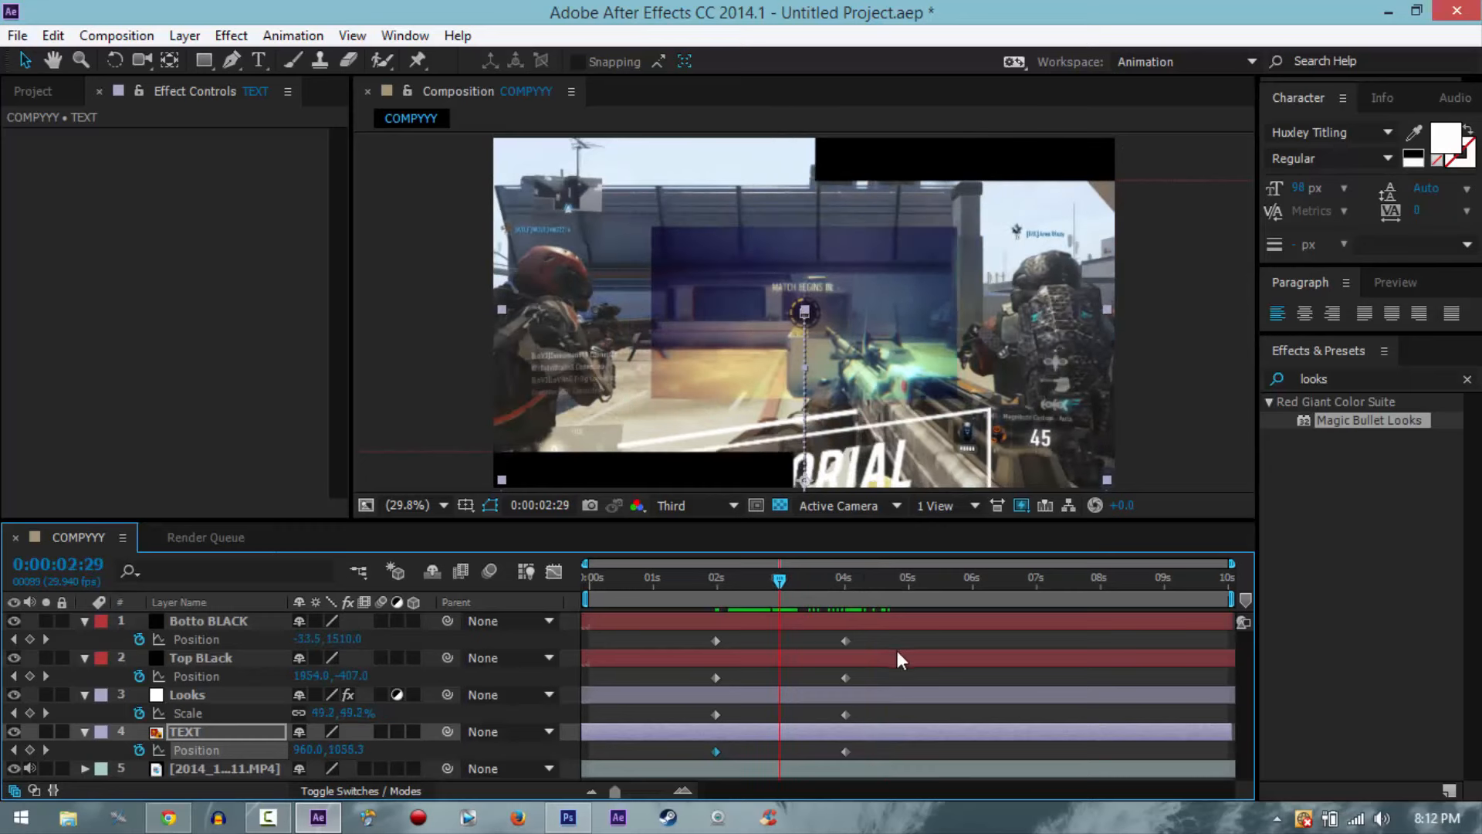
# Step: Apply Easy Ease to all keyframes of the four animated layers and enable motion blur for those layers and the composition
pyautogui.moveTo(863, 639); pyautogui.dragTo(702, 756)
pyautogui.rightClick(714, 752)
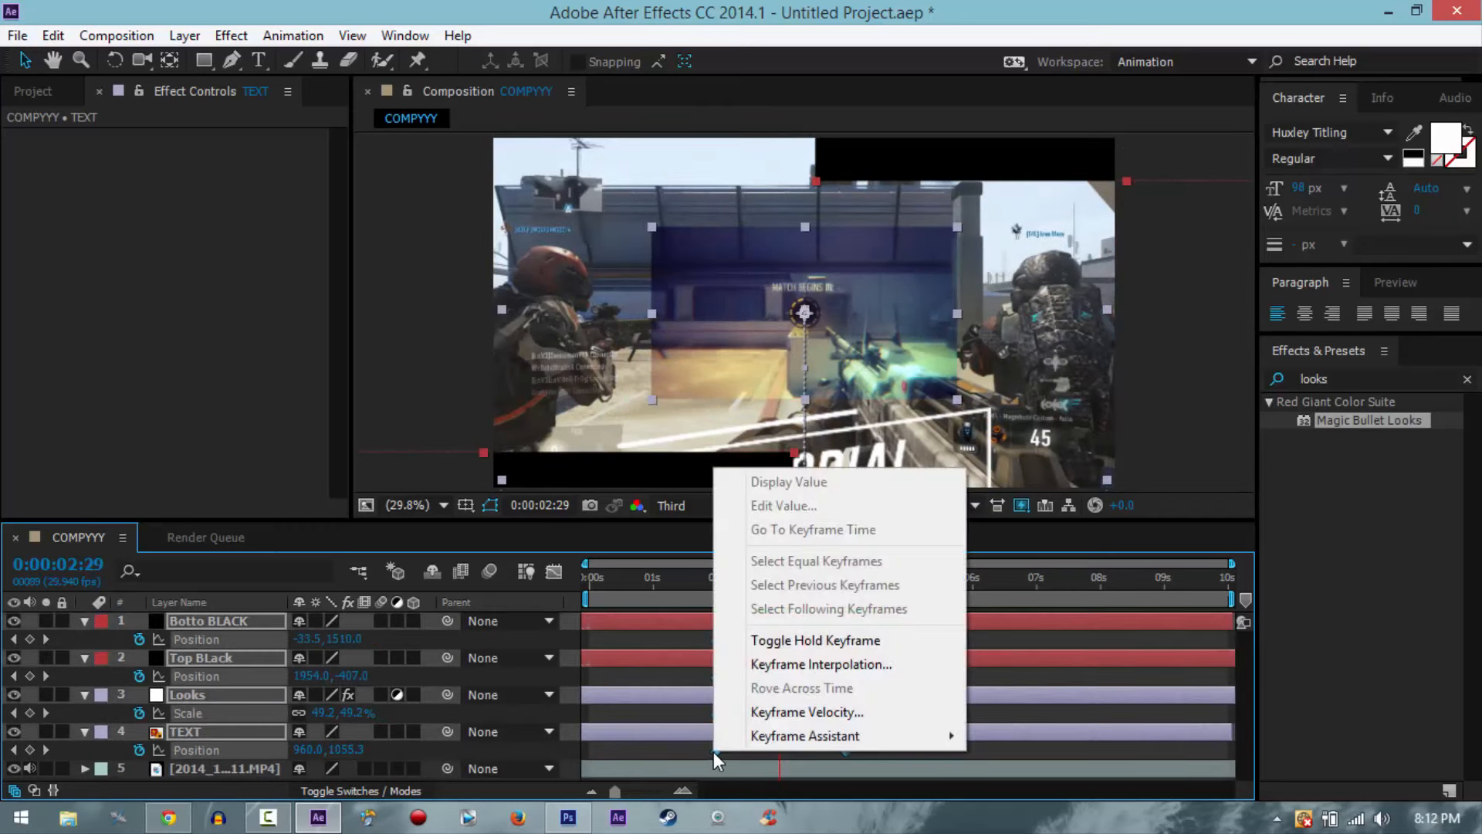
pyautogui.moveTo(741, 738)
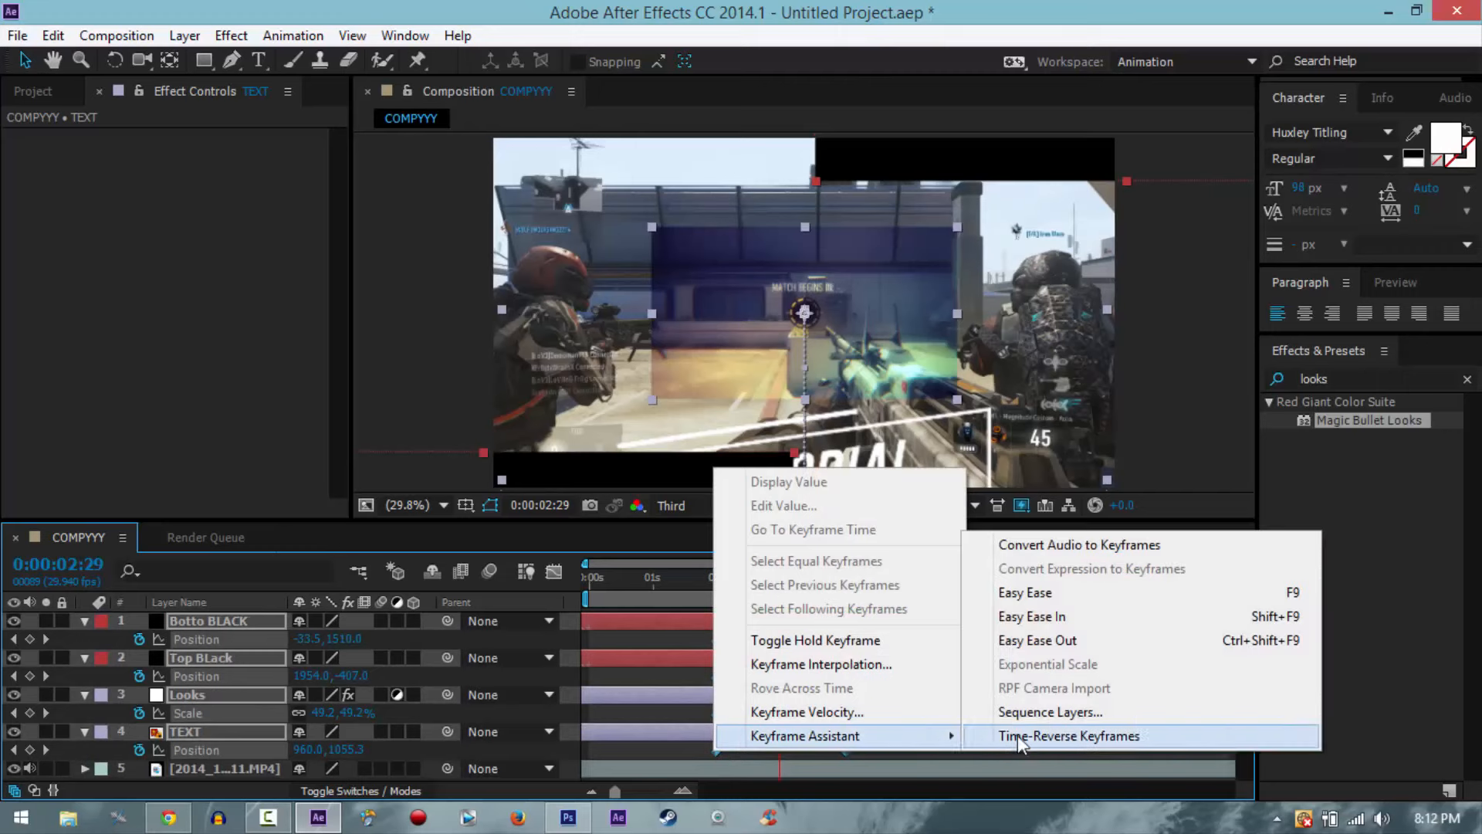
pyautogui.click(1066, 596)
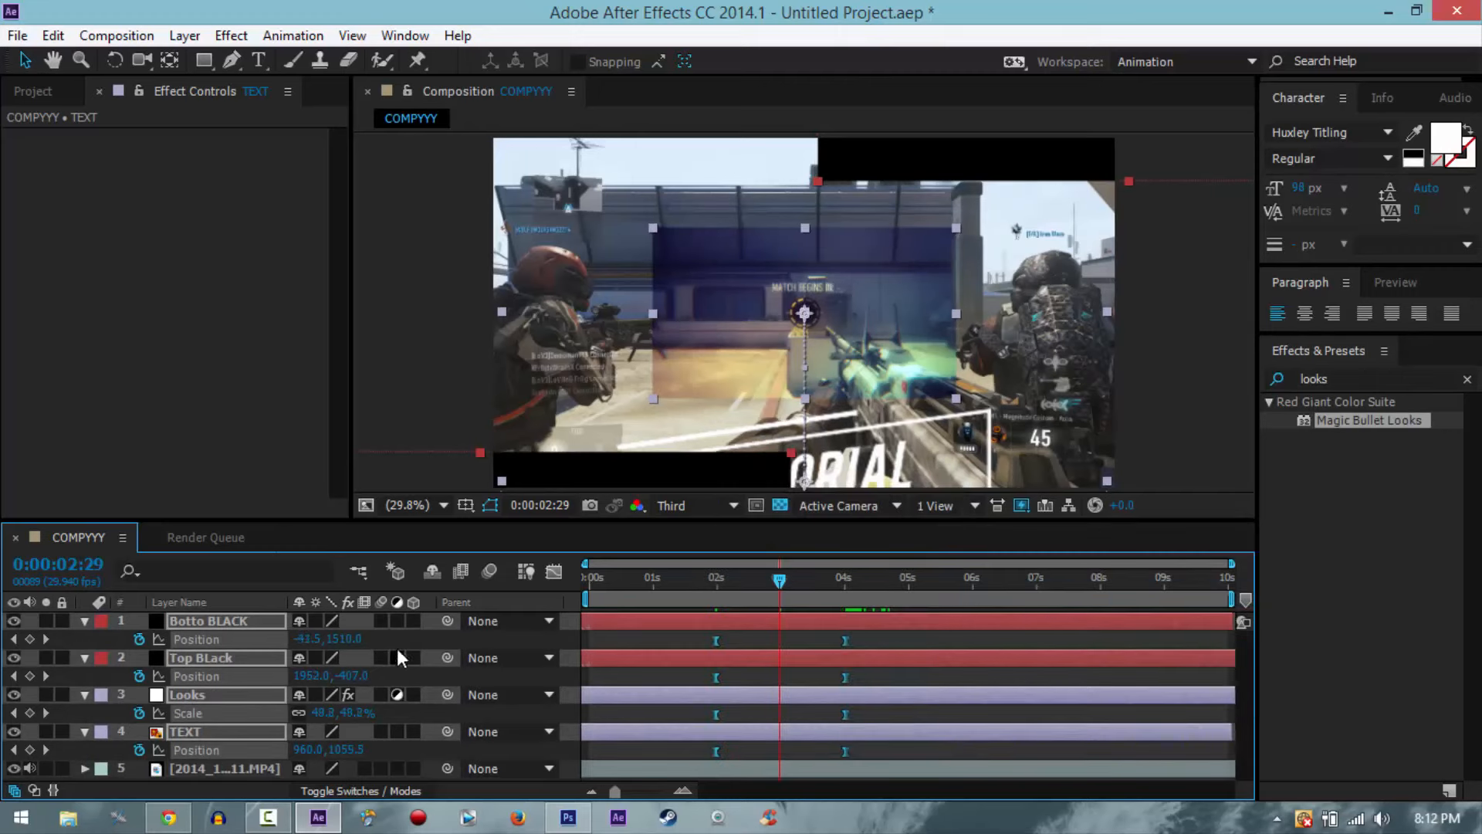
pyautogui.click(382, 621)
pyautogui.click(490, 571)
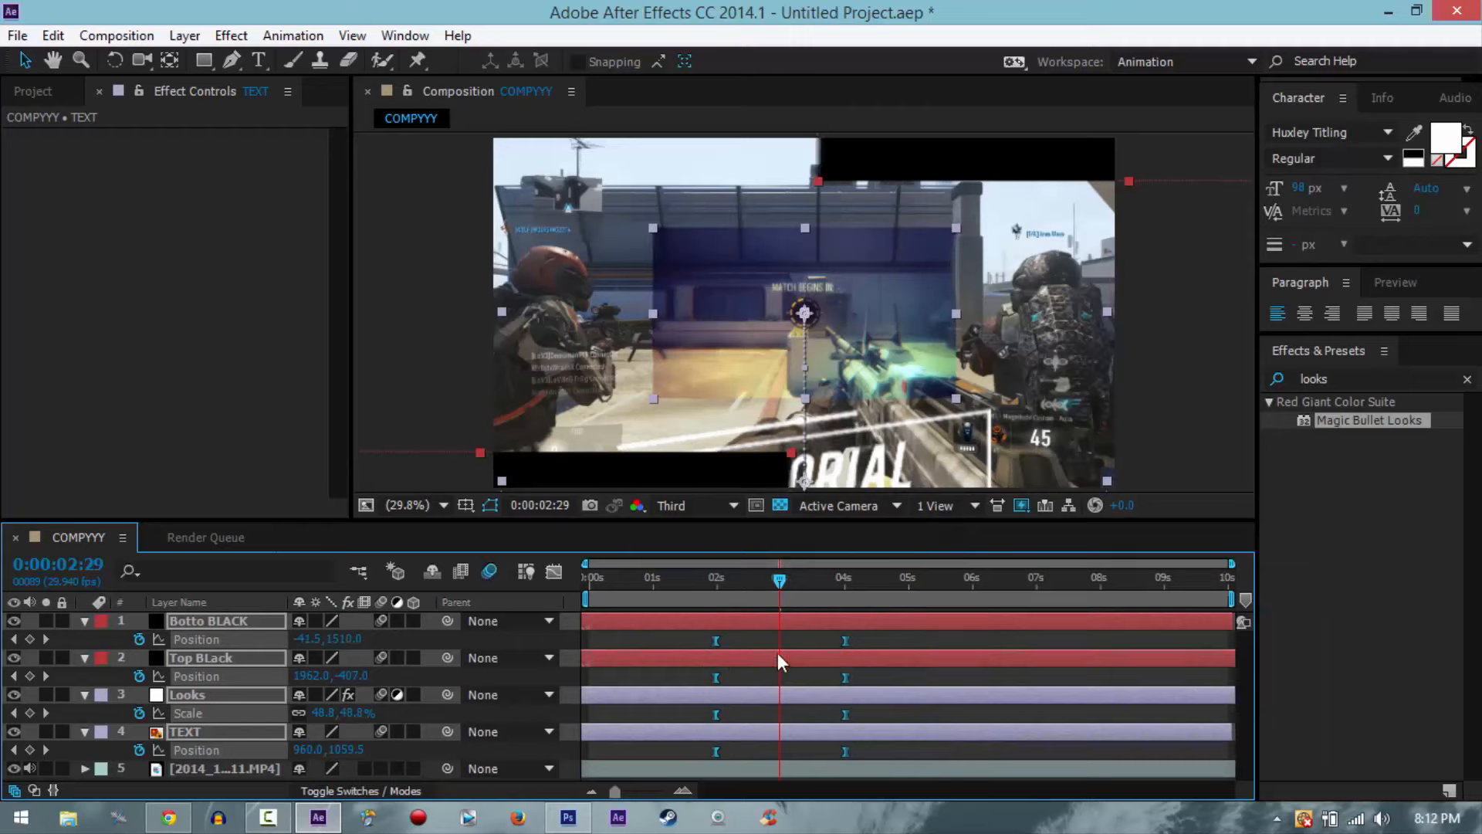
# Step: Add keyframes holding the current values at 0:00:06:24 for both bars' Position, the Looks Scale and the TEXT Position
pyautogui.moveTo(781, 587); pyautogui.dragTo(985, 679)
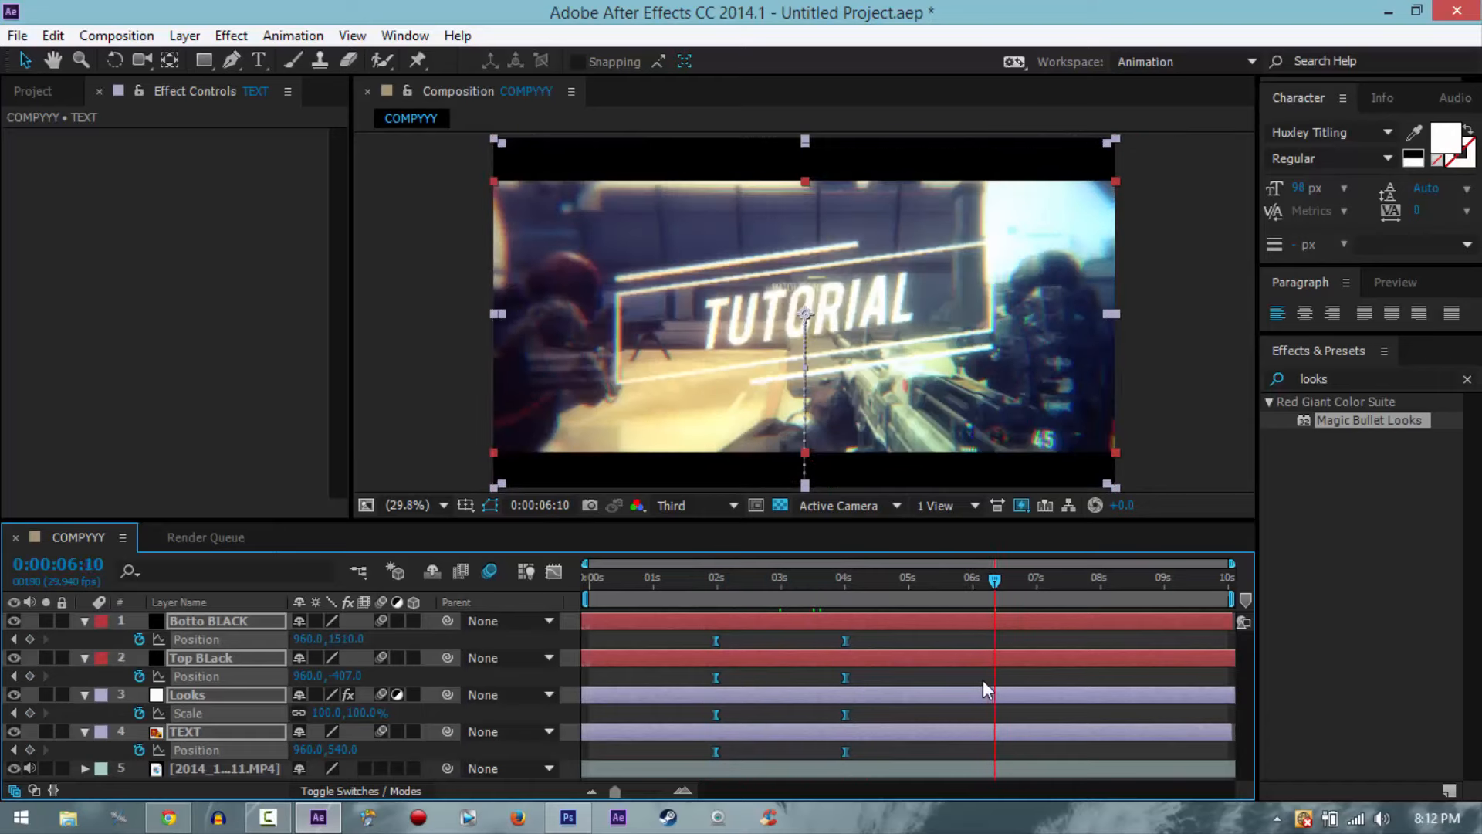
pyautogui.moveTo(1005, 582)
pyautogui.mouseDown()
pyautogui.moveTo(992, 579)
pyautogui.moveTo(1030, 587)
pyautogui.mouseUp()
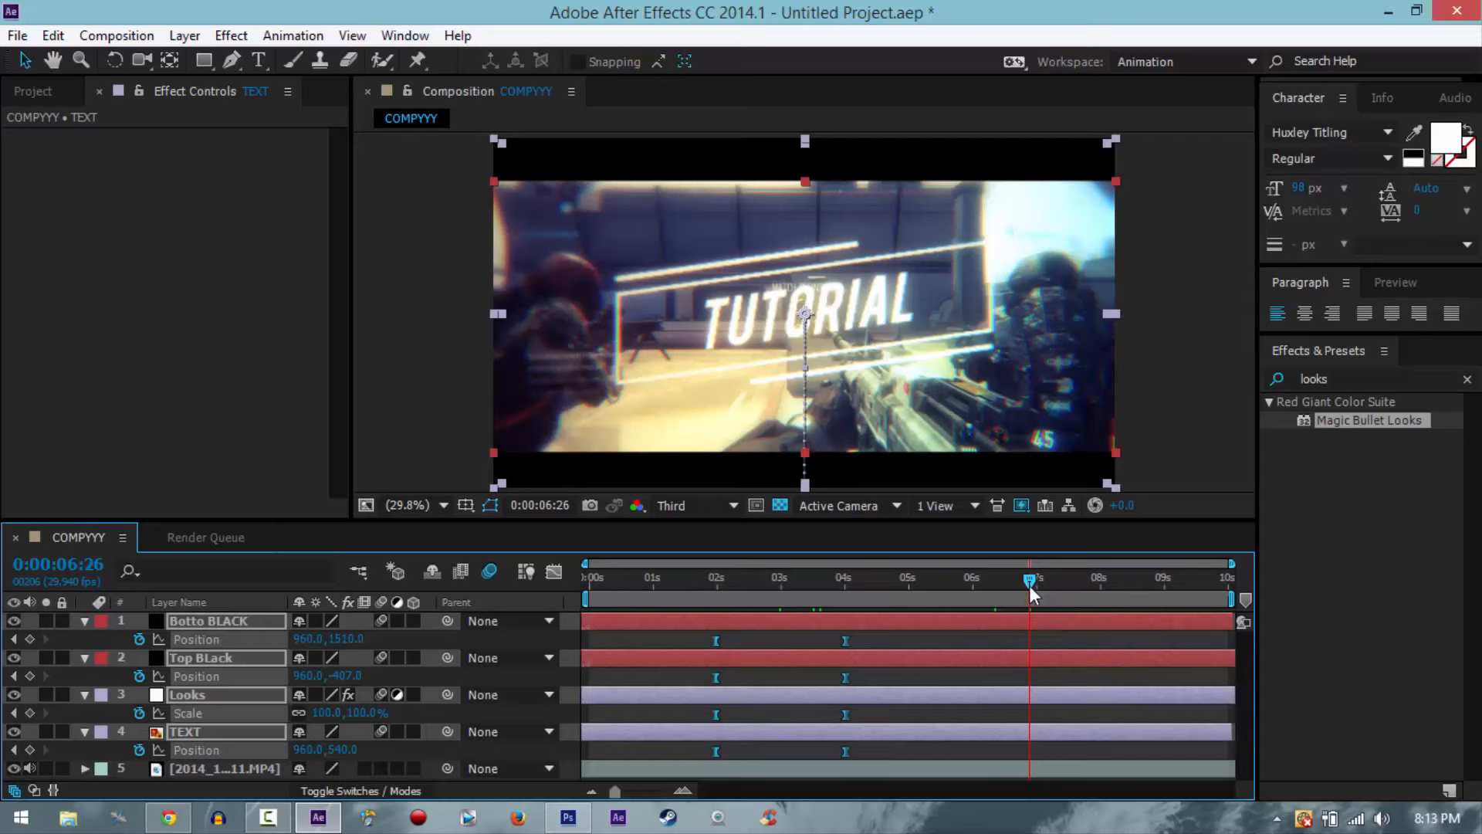
pyautogui.moveTo(1029, 580); pyautogui.dragTo(1024, 581)
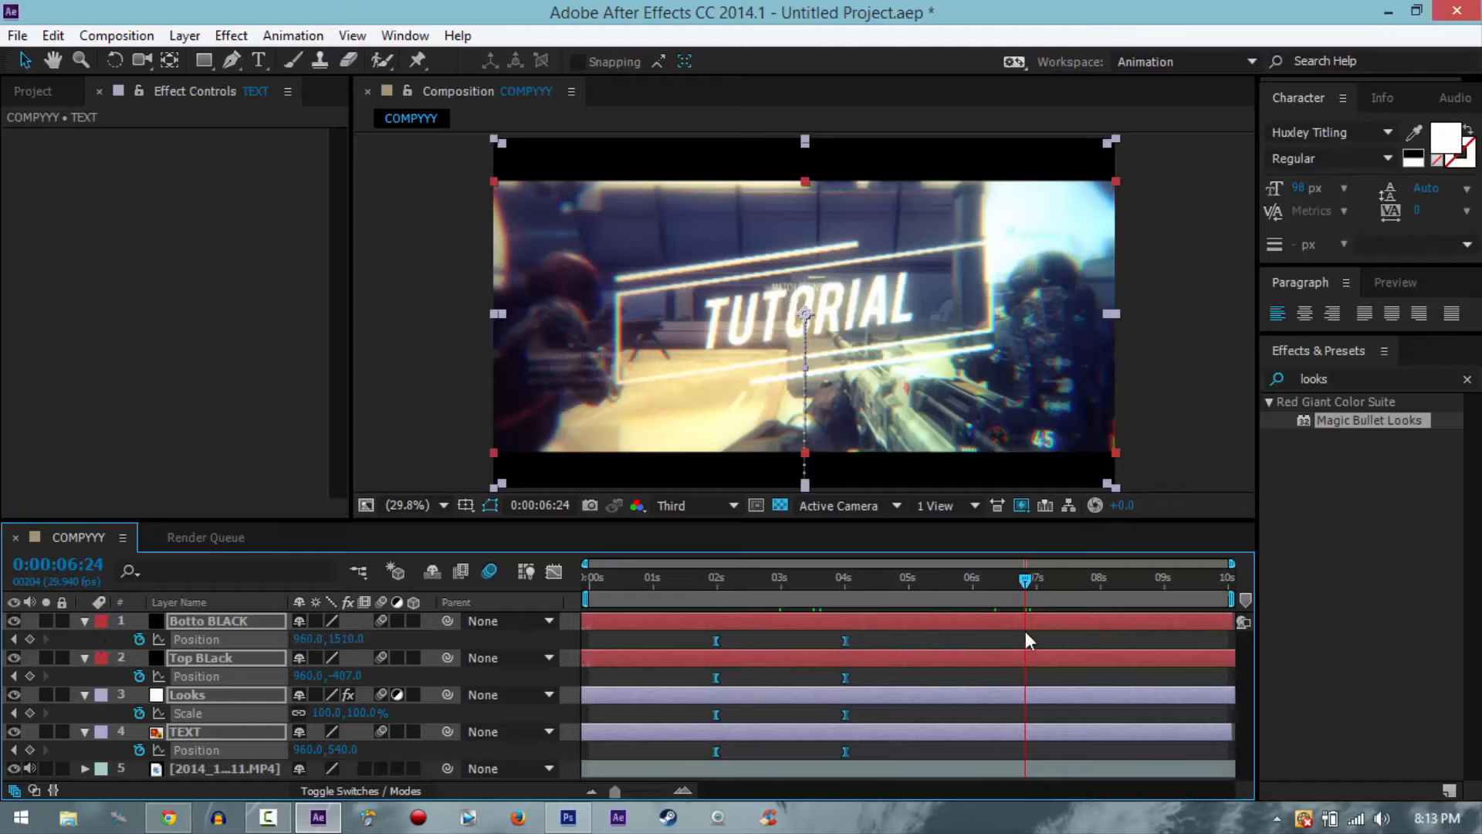
pyautogui.click(29, 640)
pyautogui.click(30, 676)
pyautogui.click(29, 712)
pyautogui.click(29, 750)
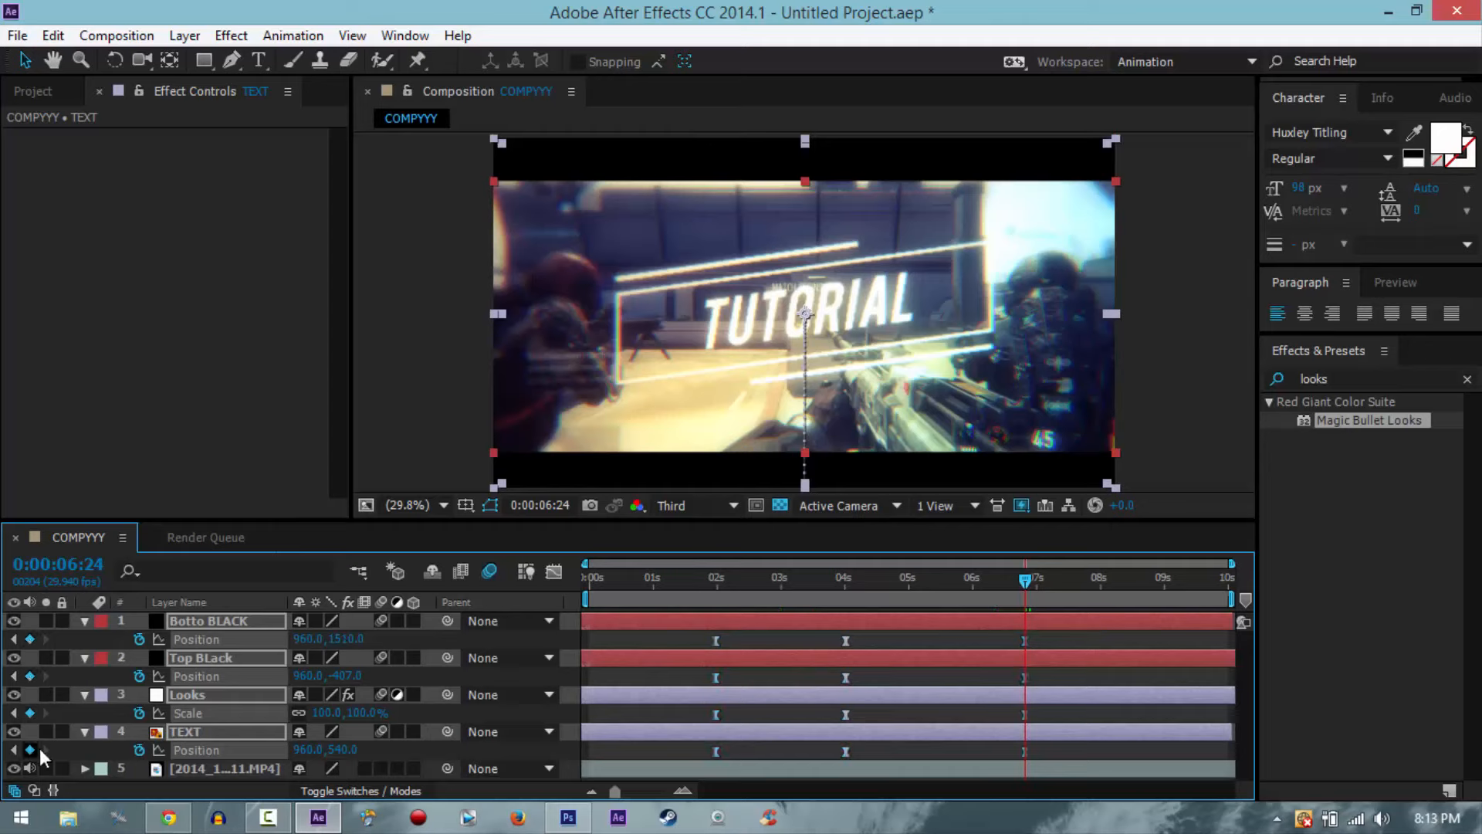
pyautogui.click(262, 772)
# Step: At 0:00:08:13, shift the Botto BLACK layer horizontally to X -1004 and the Top BLack layer to X 2920
pyautogui.click(263, 622)
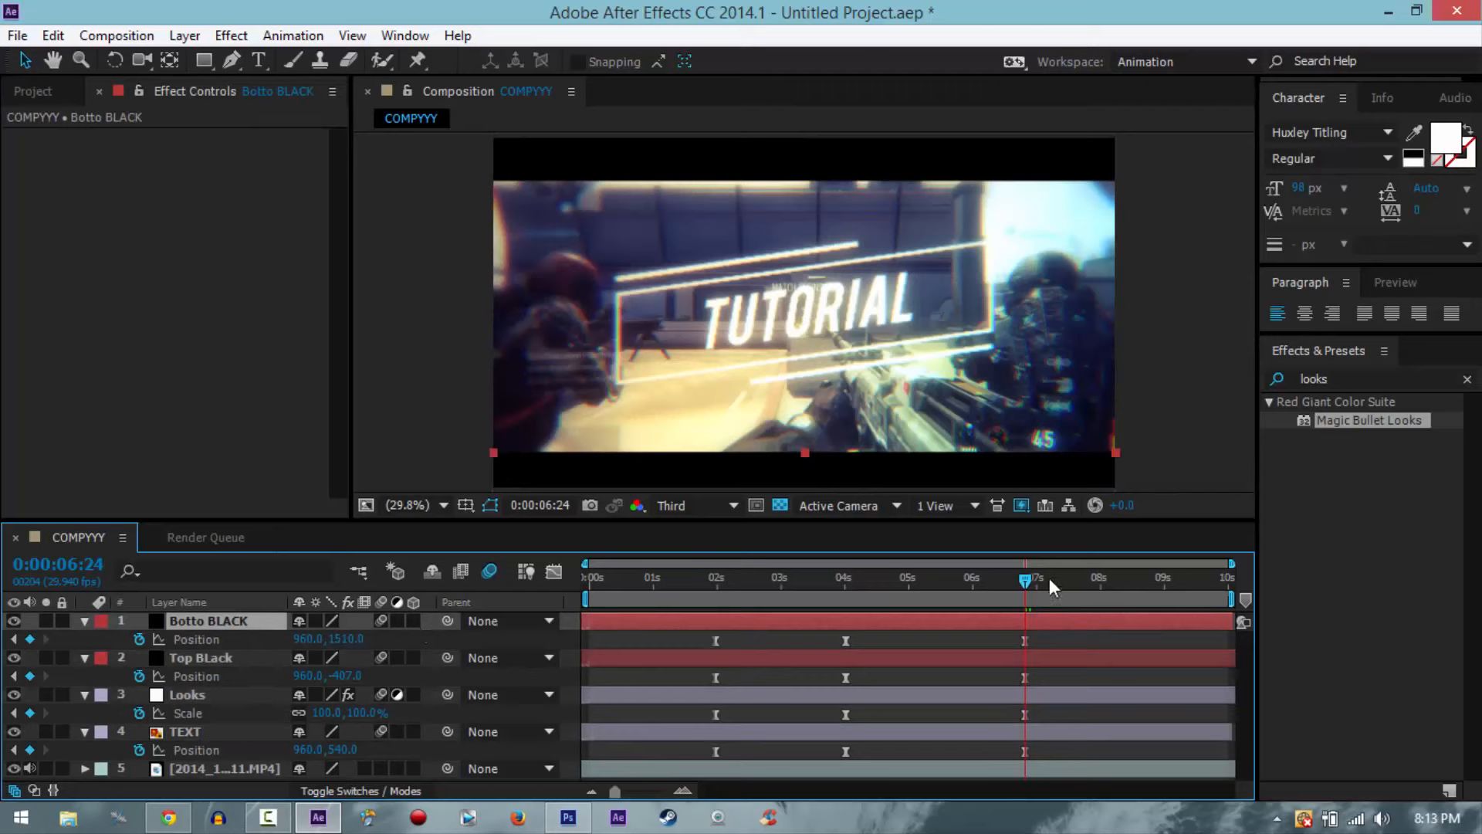
pyautogui.moveTo(1046, 579); pyautogui.dragTo(1127, 580)
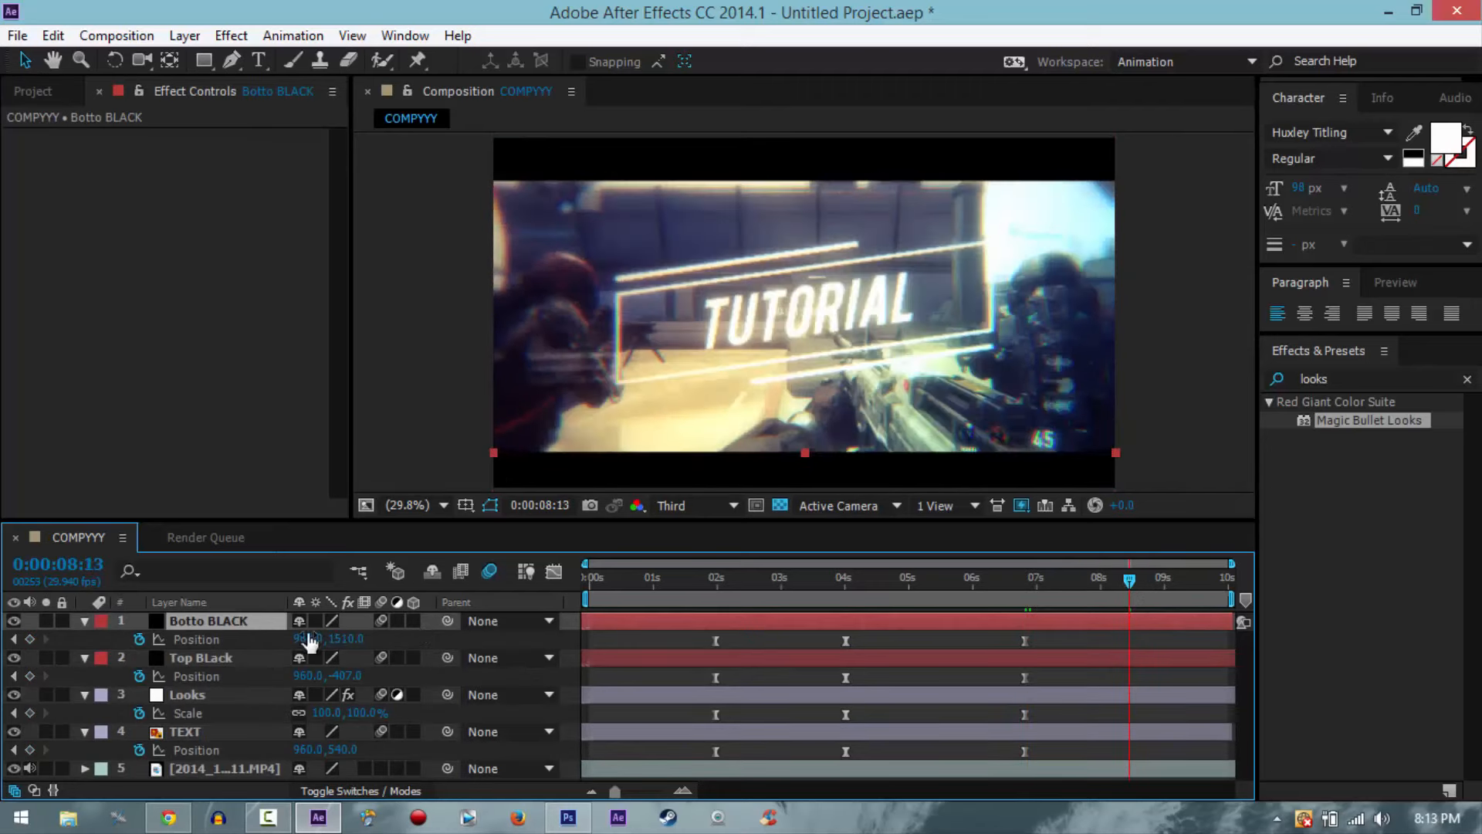
pyautogui.moveTo(309, 642); pyautogui.dragTo(443, 644)
pyautogui.moveTo(455, 645); pyautogui.dragTo(4, 639)
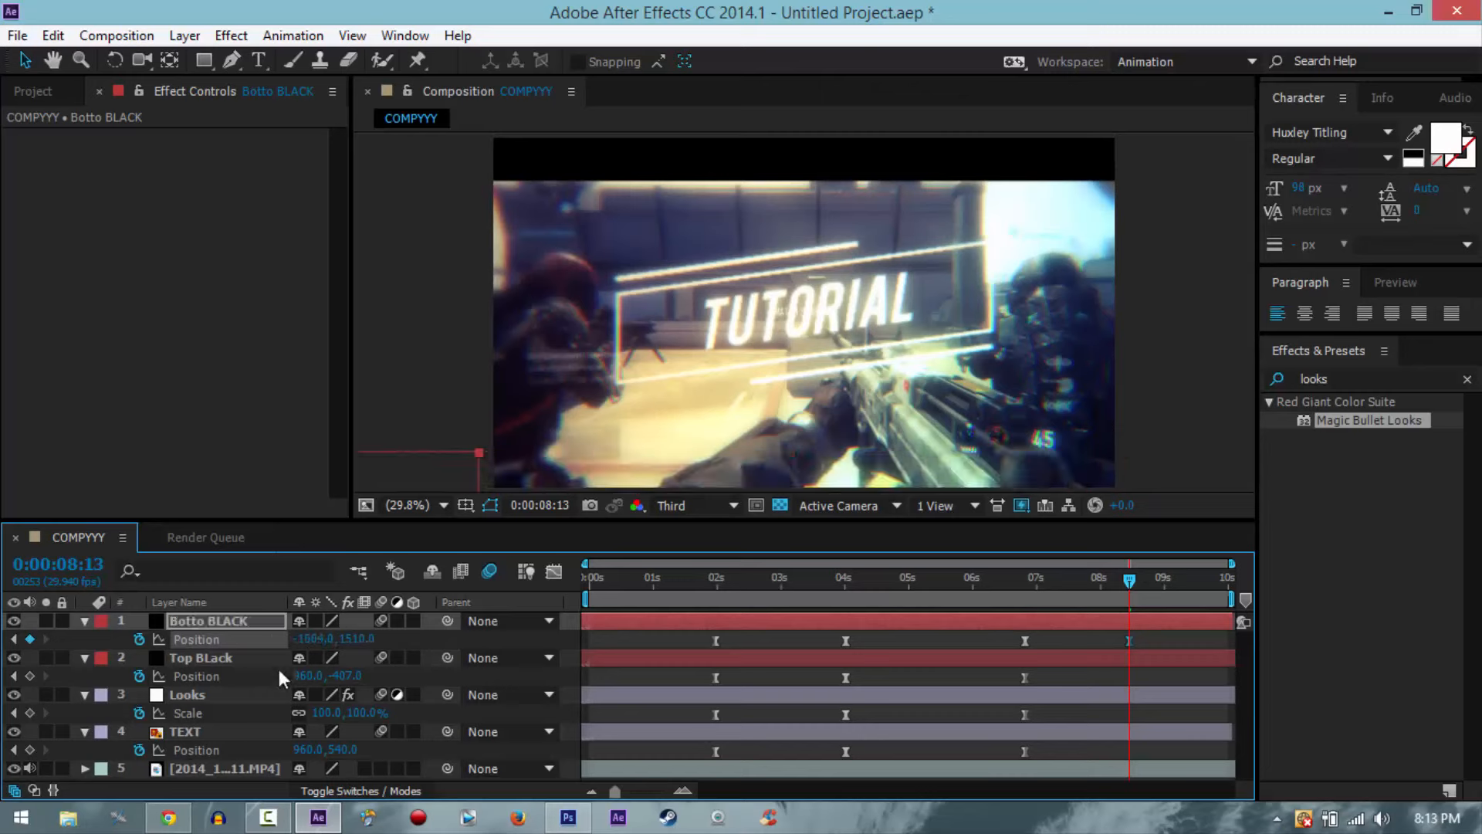
pyautogui.moveTo(346, 675); pyautogui.dragTo(532, 678)
pyautogui.hotkey('ctrl', 'z')
# Step: At 0:00:08:13, set the Looks layer's Scale to 0% and move the TEXT layer down to Y 1548
pyautogui.click(327, 712)
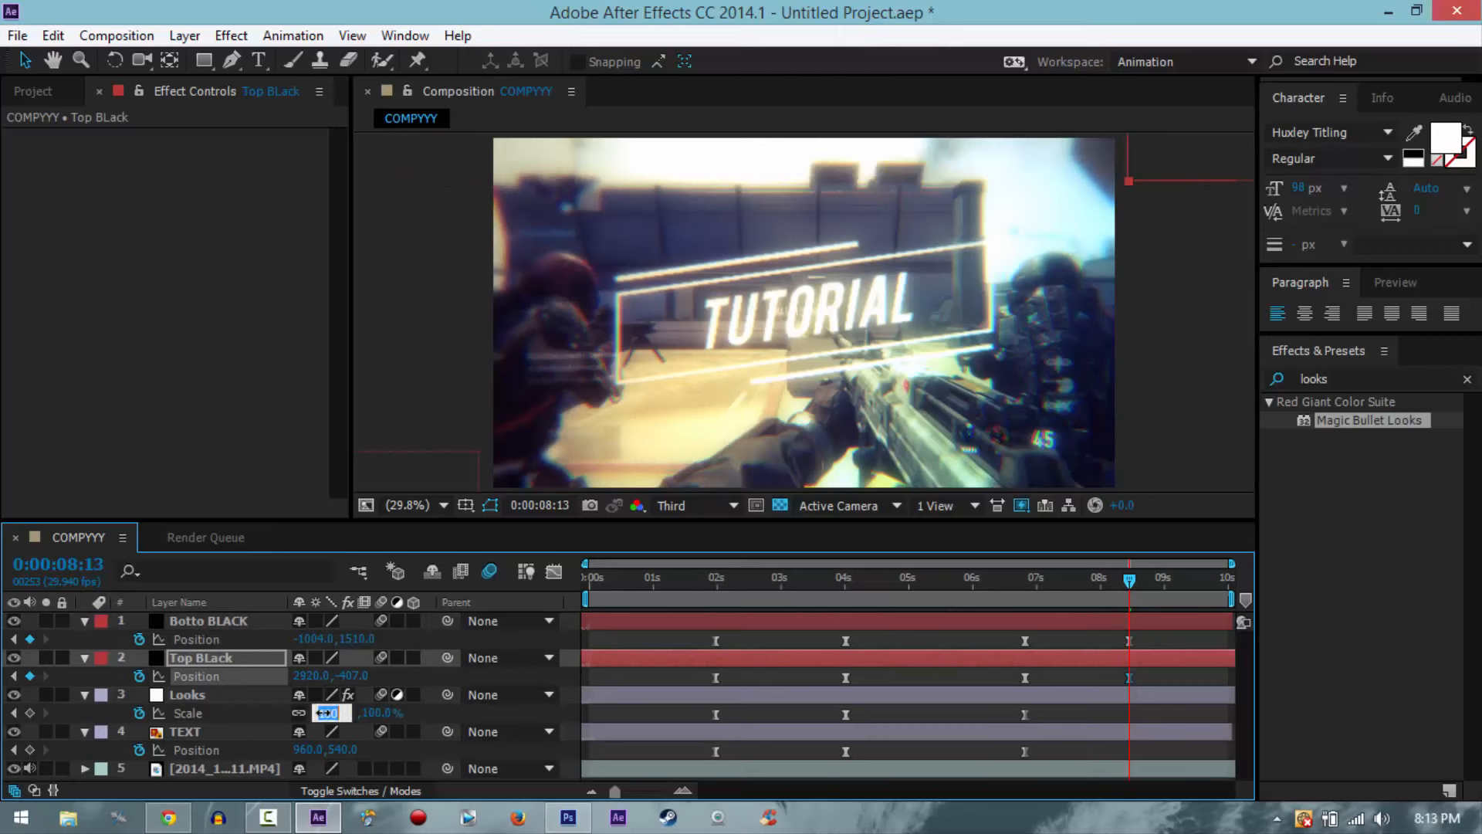
pyautogui.write('0')
pyautogui.press('Return')
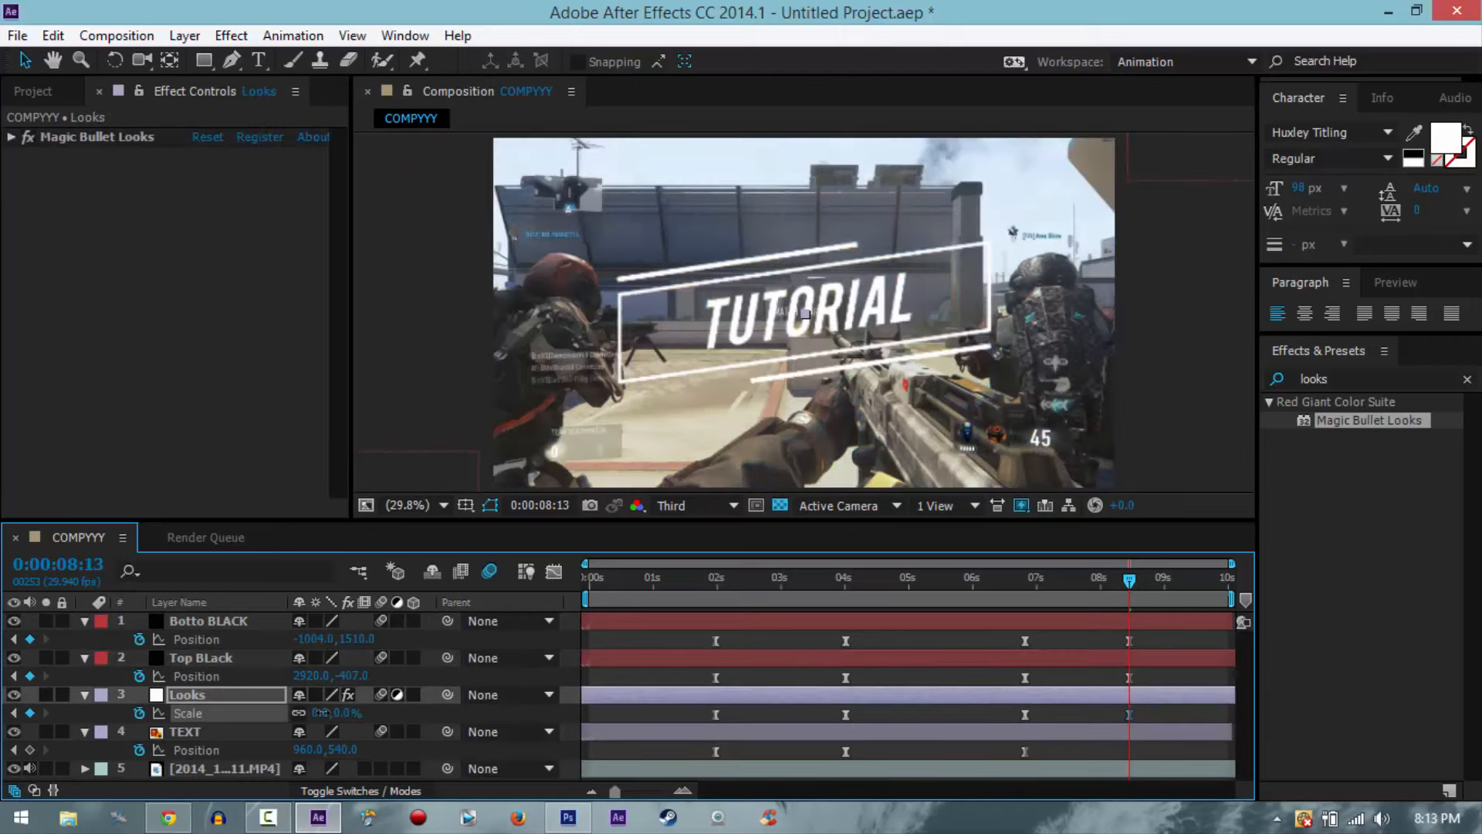
pyautogui.moveTo(340, 748); pyautogui.dragTo(1280, 780)
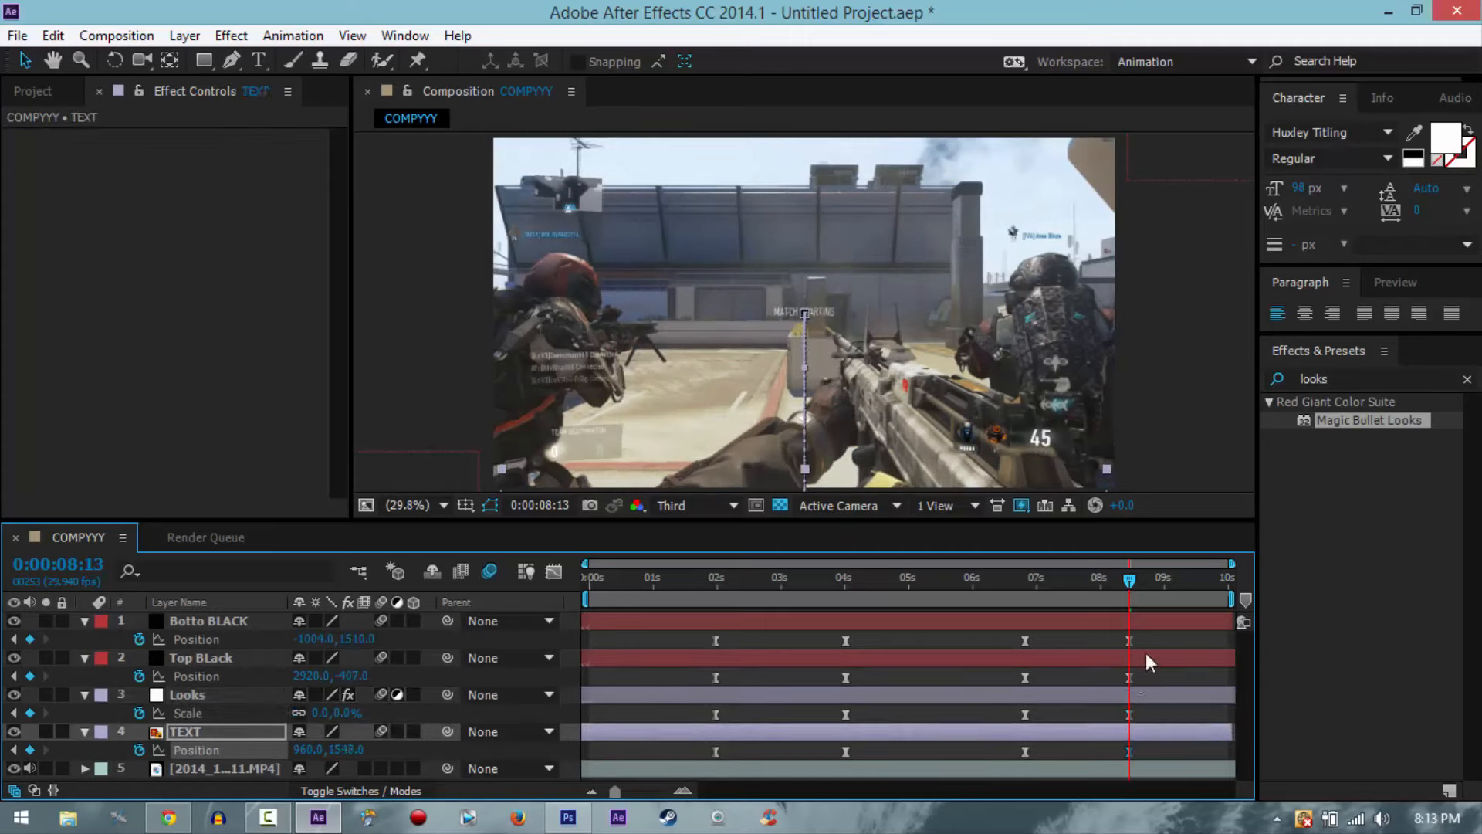
pyautogui.moveTo(1073, 593); pyautogui.dragTo(977, 594)
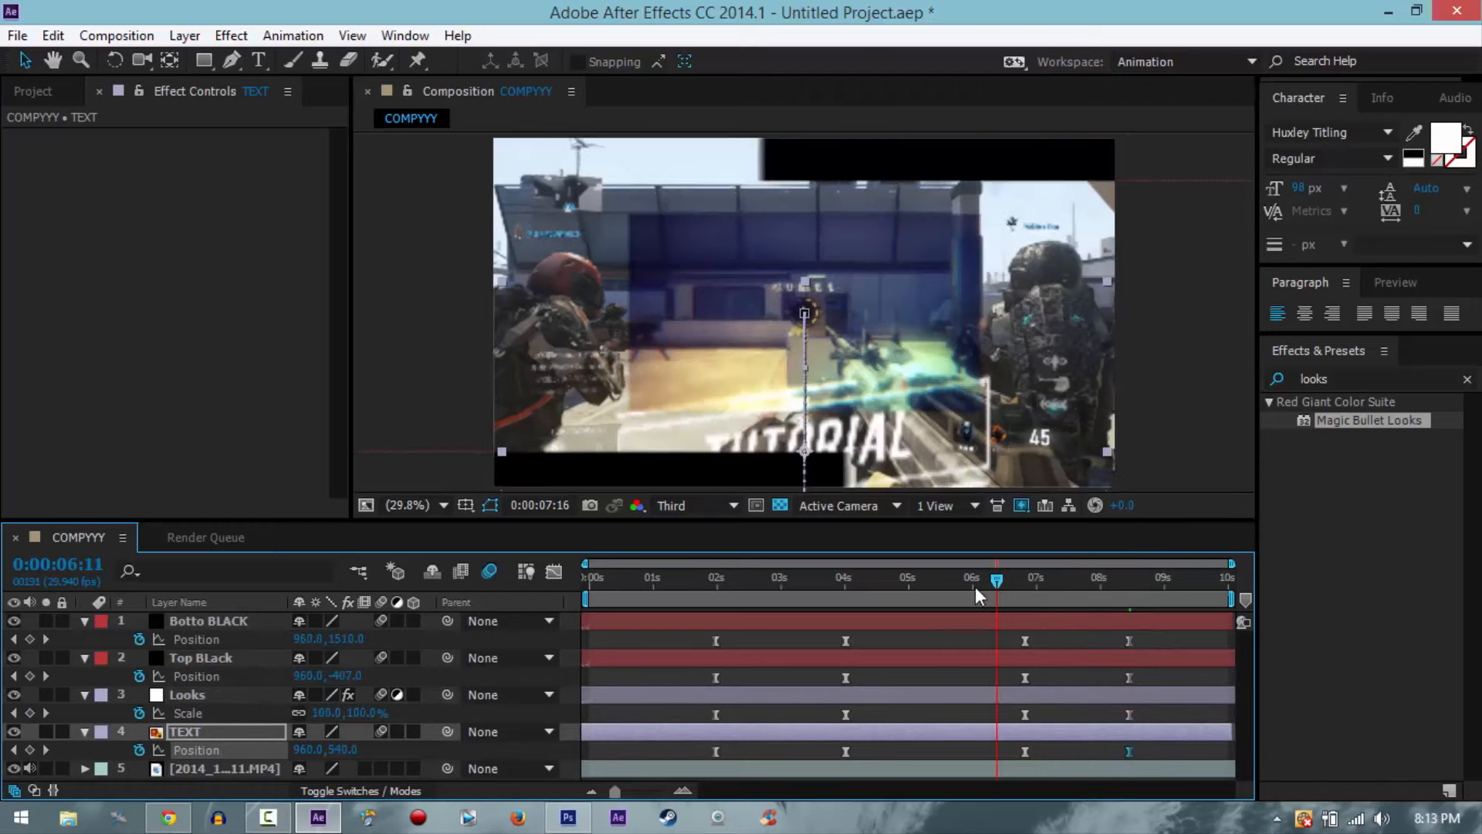
pyautogui.moveTo(714, 580); pyautogui.dragTo(1196, 592)
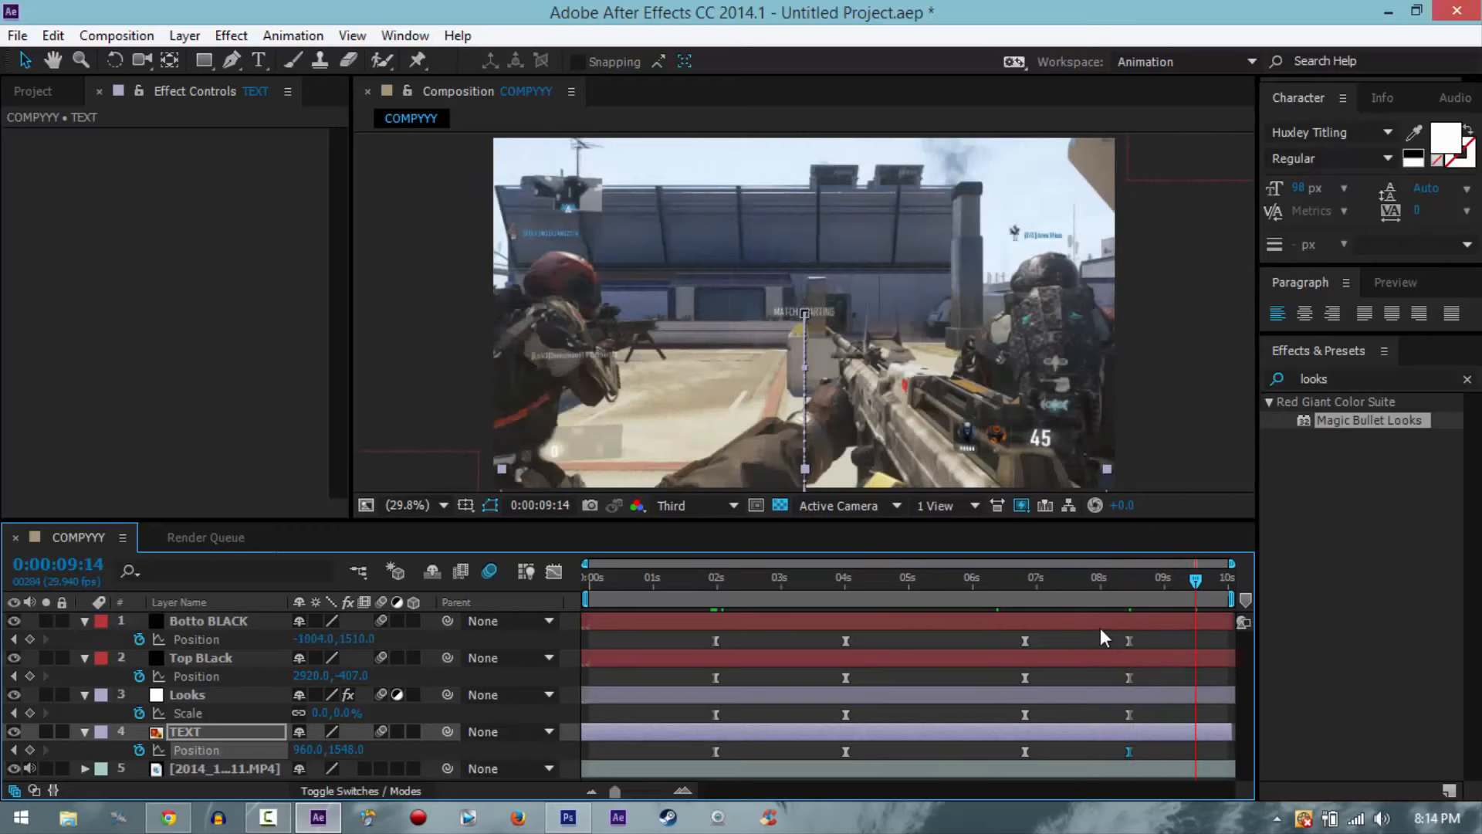
# Step: Find the Curves effect and apply it to the gameplay footage layer beneath the TEXT layer
pyautogui.click(762, 772)
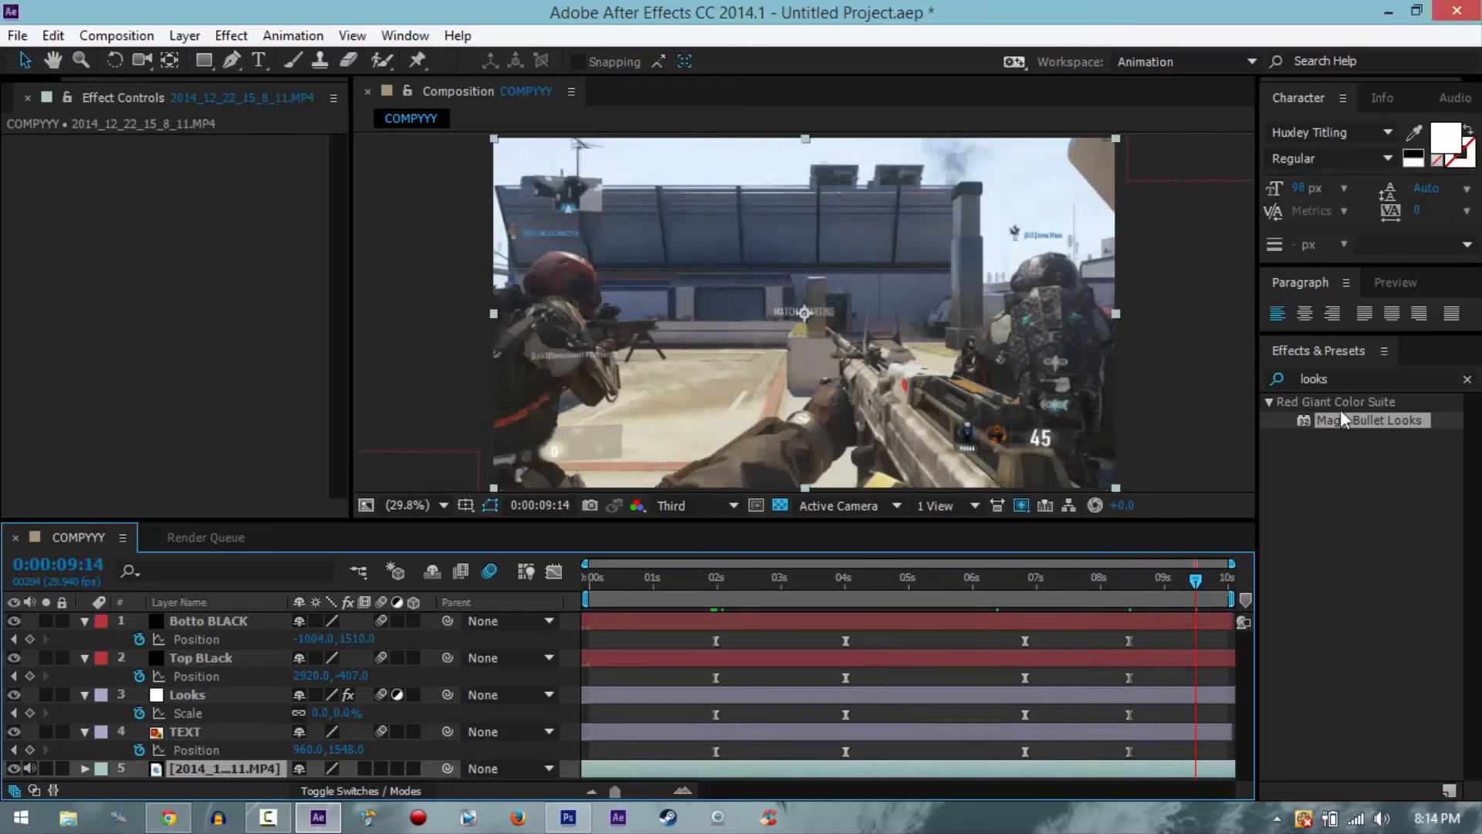
pyautogui.click(1345, 372)
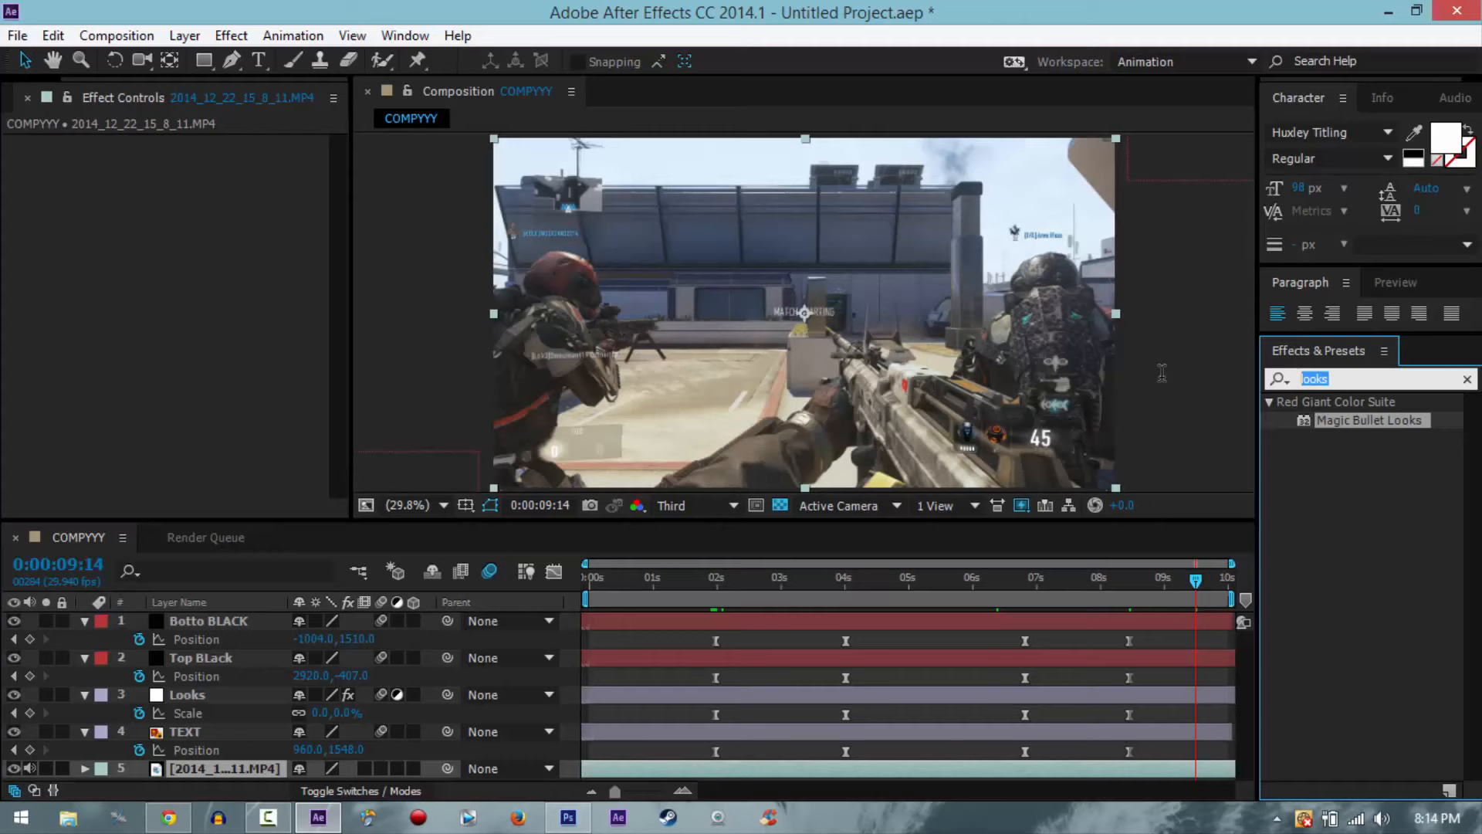
pyautogui.write('curves')
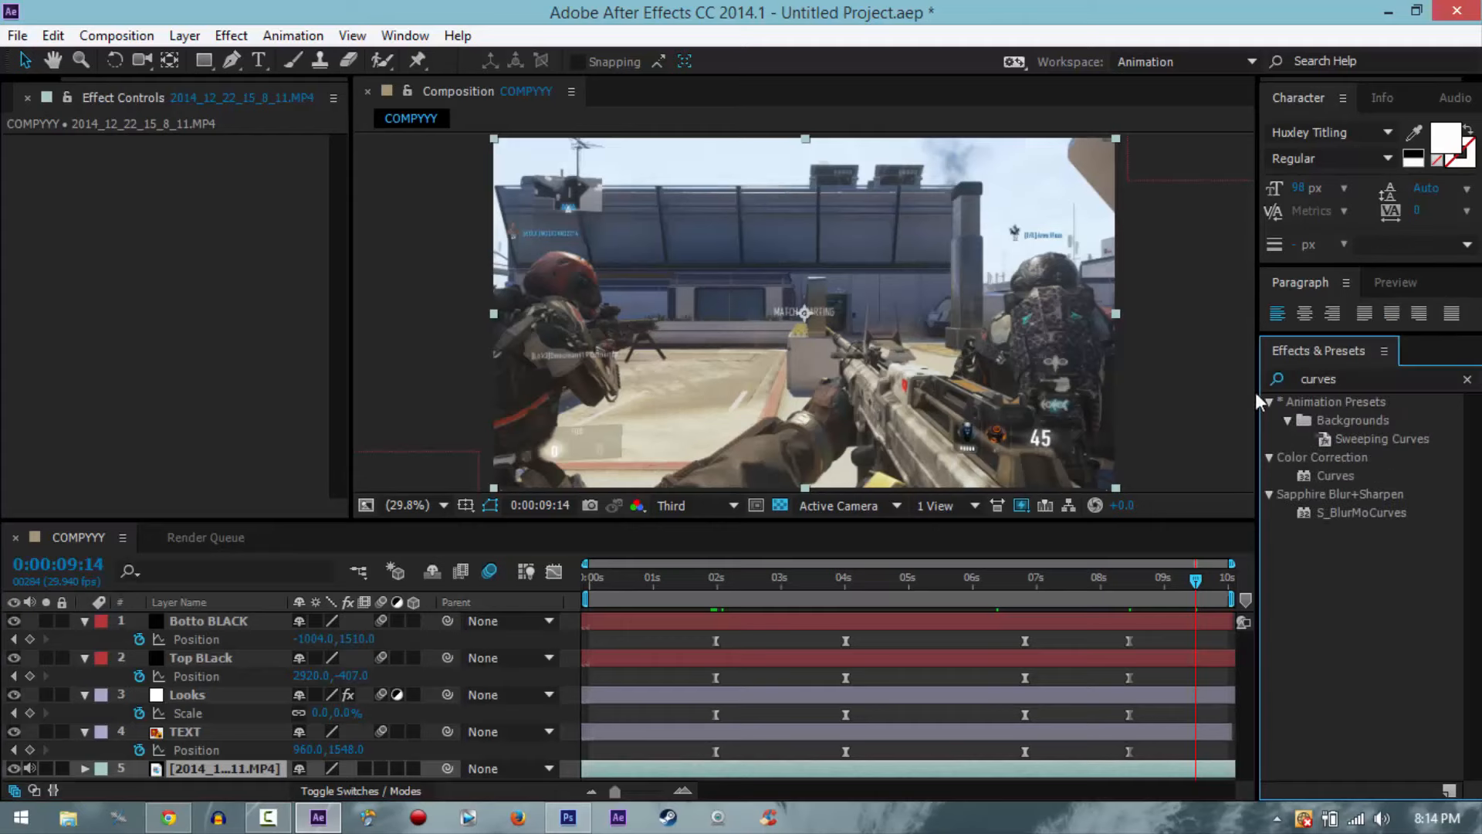
pyautogui.moveTo(1349, 476); pyautogui.dragTo(878, 768)
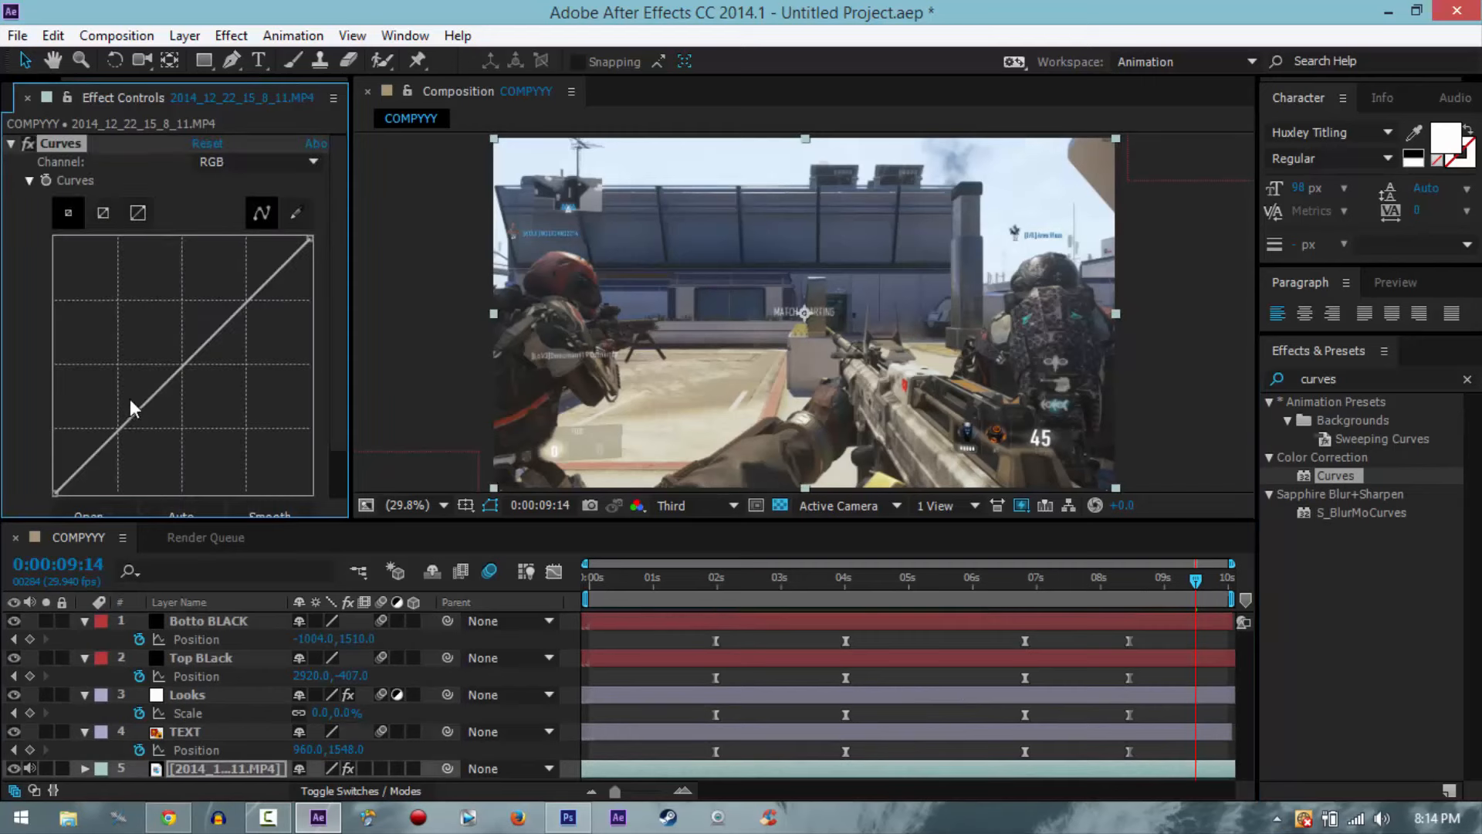
# Step: Shape the footage's RGB curve into a gentle S, lowering the shadows and slightly raising the highlights for more contrast
pyautogui.moveTo(117, 426); pyautogui.dragTo(127, 443)
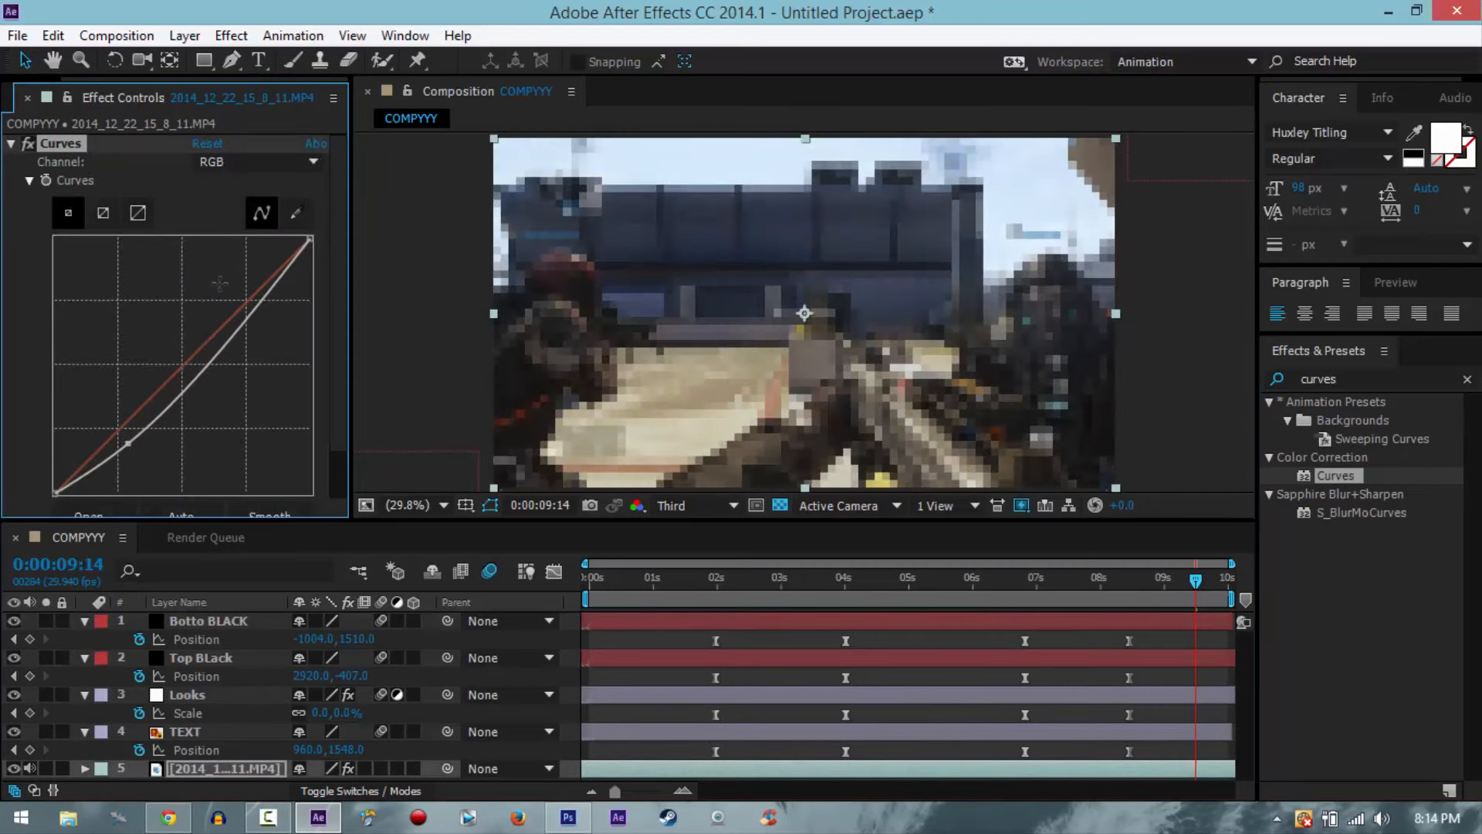
pyautogui.moveTo(267, 289); pyautogui.dragTo(233, 298)
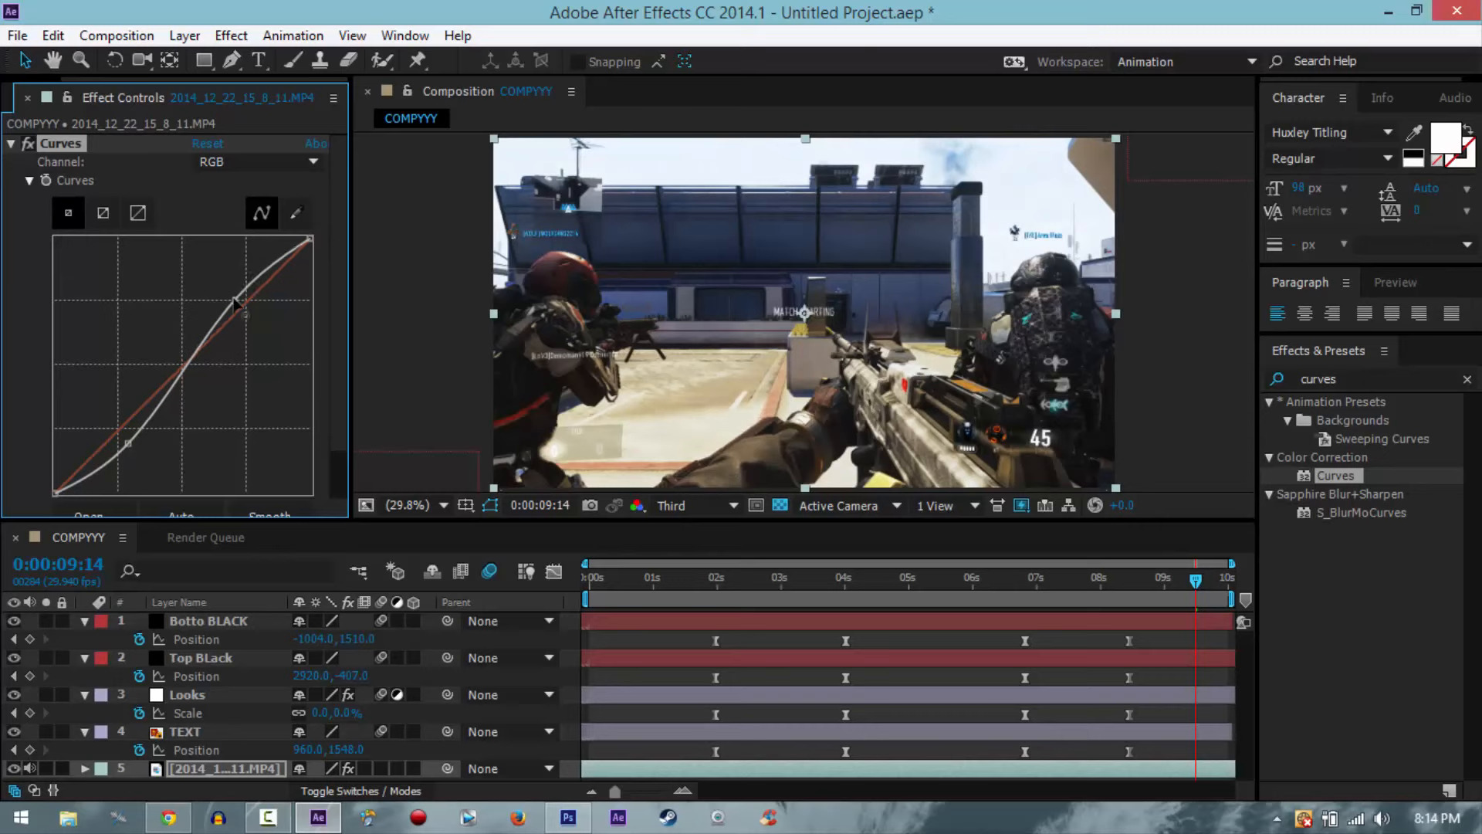
pyautogui.moveTo(128, 443)
pyautogui.mouseDown()
pyautogui.moveTo(141, 468)
pyautogui.moveTo(126, 450)
pyautogui.mouseUp()
pyautogui.moveTo(235, 299); pyautogui.dragTo(241, 296)
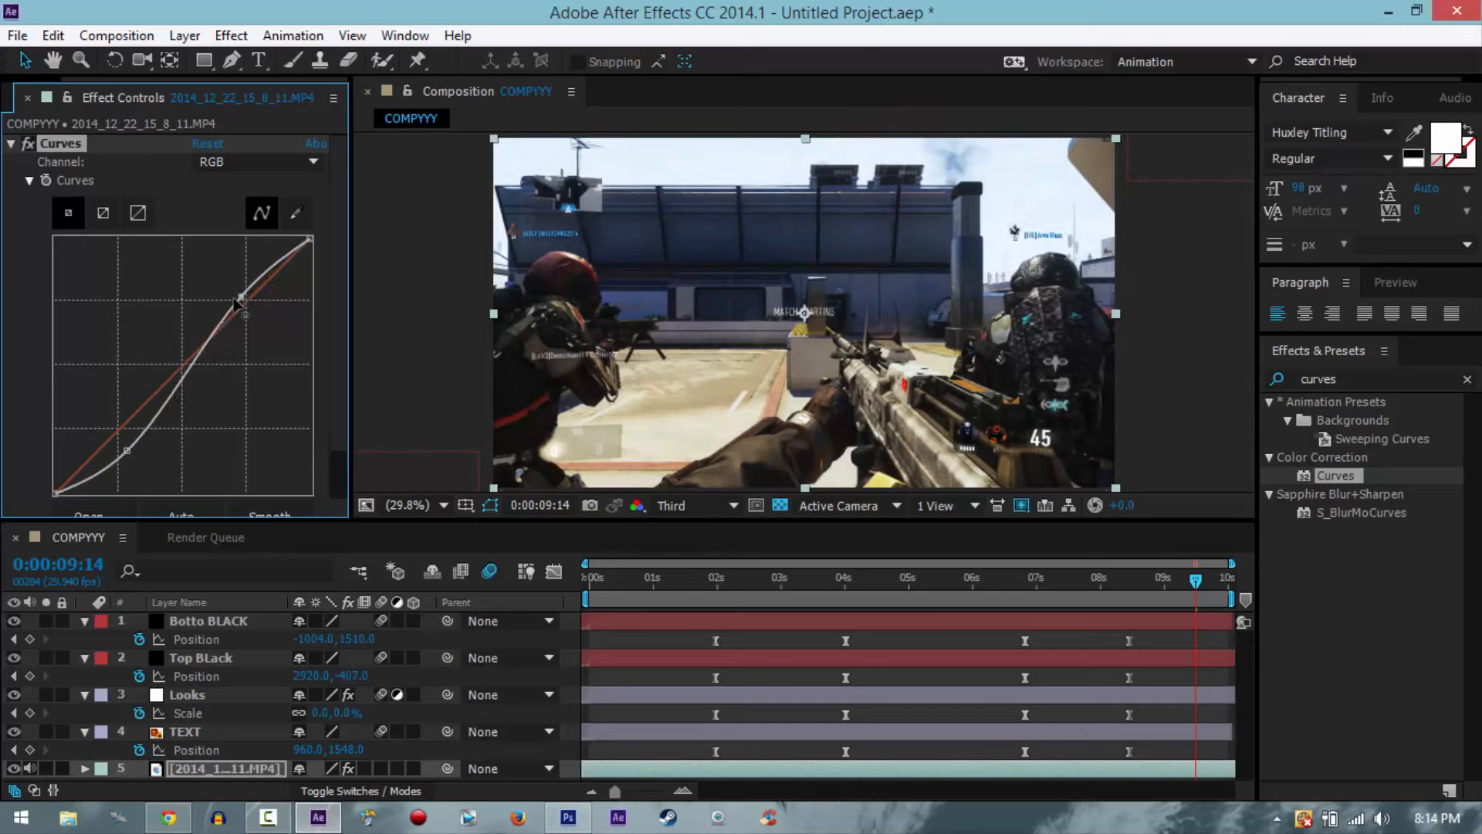
pyautogui.click(85, 769)
pyautogui.click(85, 715)
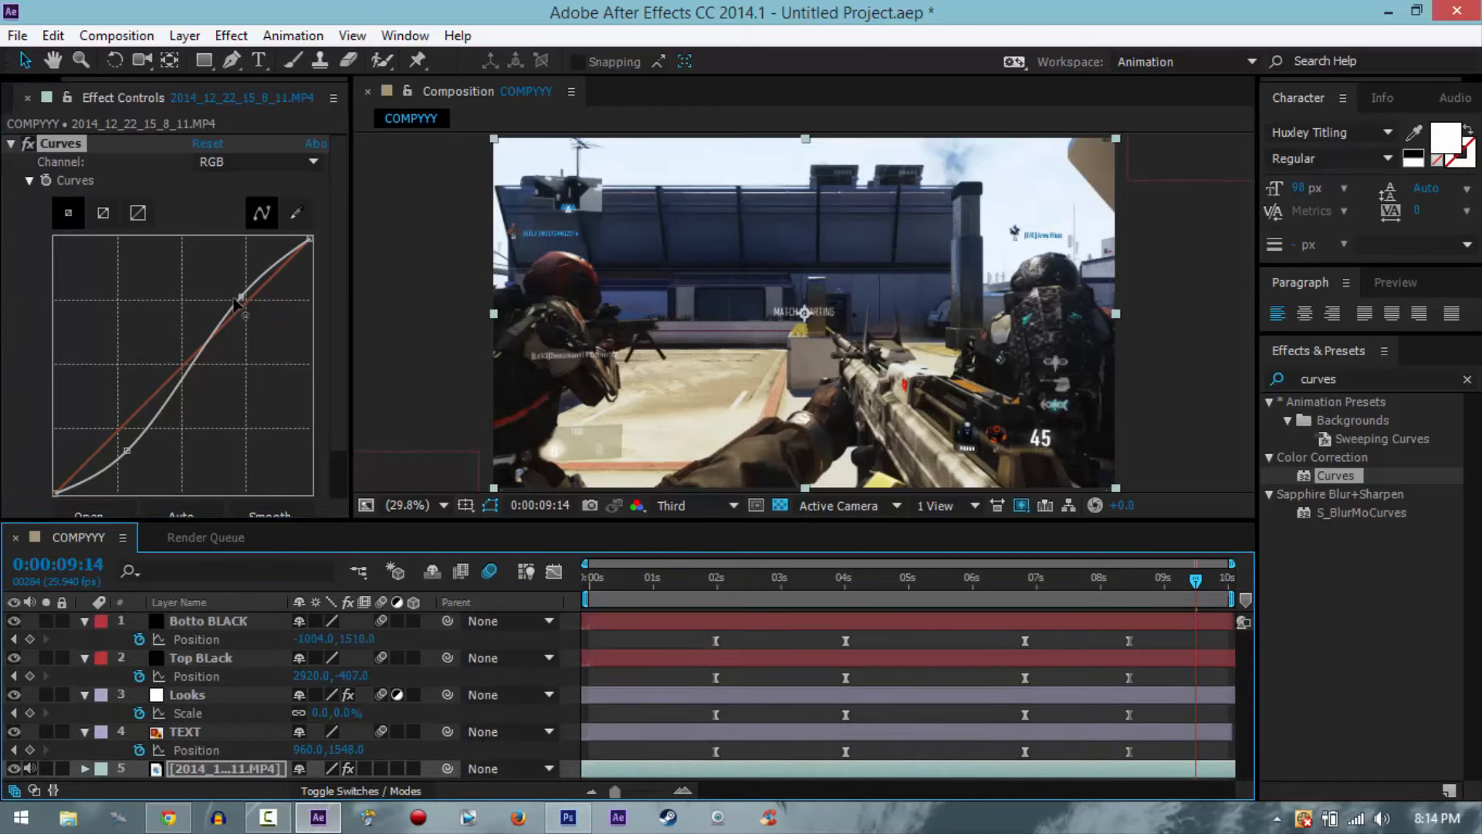
# Step: Speed up the animation of all four layers by moving their second keyframes to about 2.9 s and third keyframes to about 7.8 s
pyautogui.moveTo(823, 629); pyautogui.dragTo(770, 752)
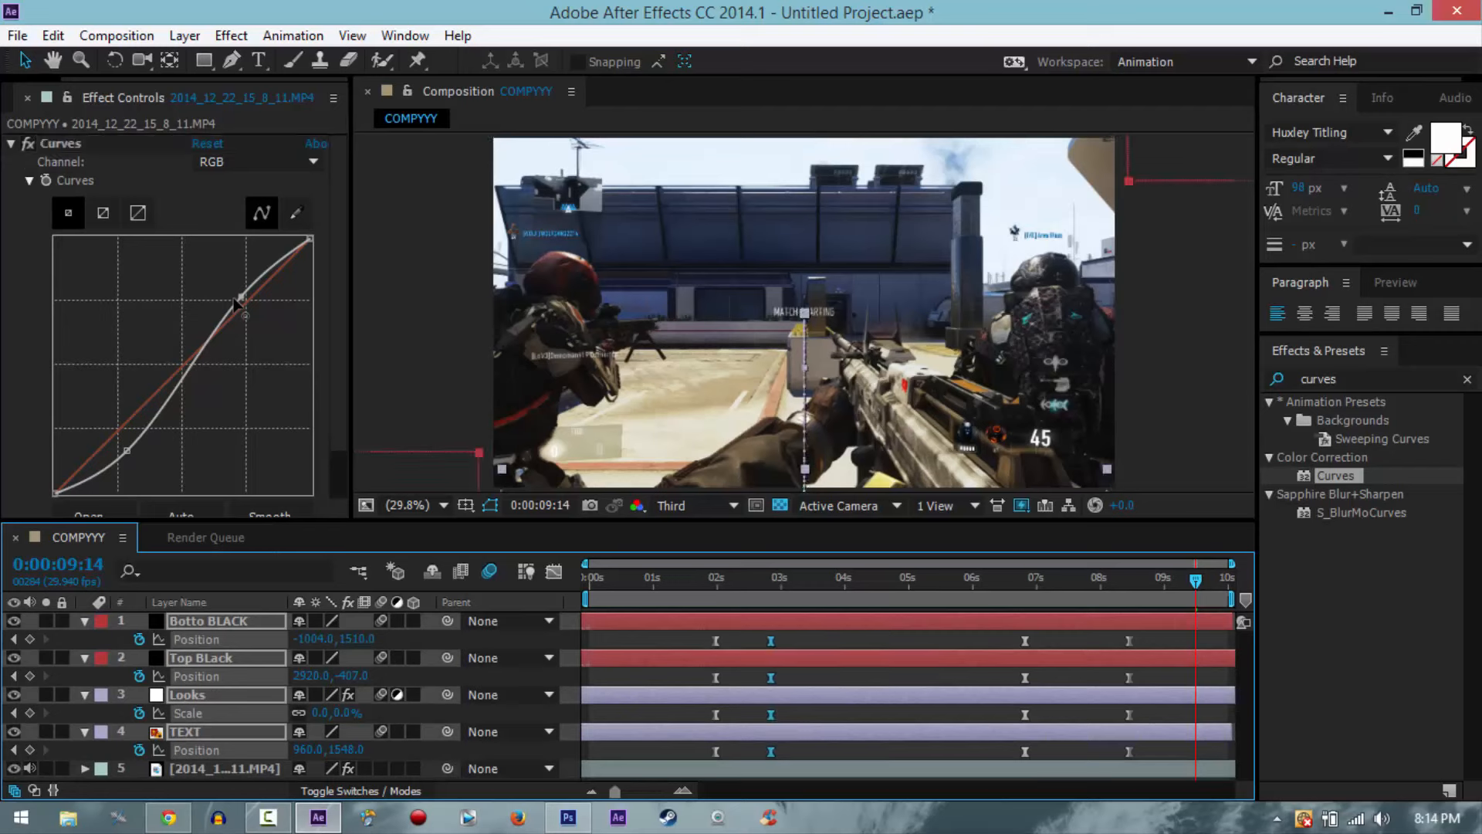
pyautogui.moveTo(1003, 632)
pyautogui.mouseDown()
pyautogui.moveTo(1135, 729)
pyautogui.moveTo(1059, 736)
pyautogui.moveTo(1048, 755)
pyautogui.moveTo(1087, 750)
pyautogui.mouseUp()
# Step: Run a RAM preview of the composition to check the retimed animation and the footage's contrast
pyautogui.click(666, 579)
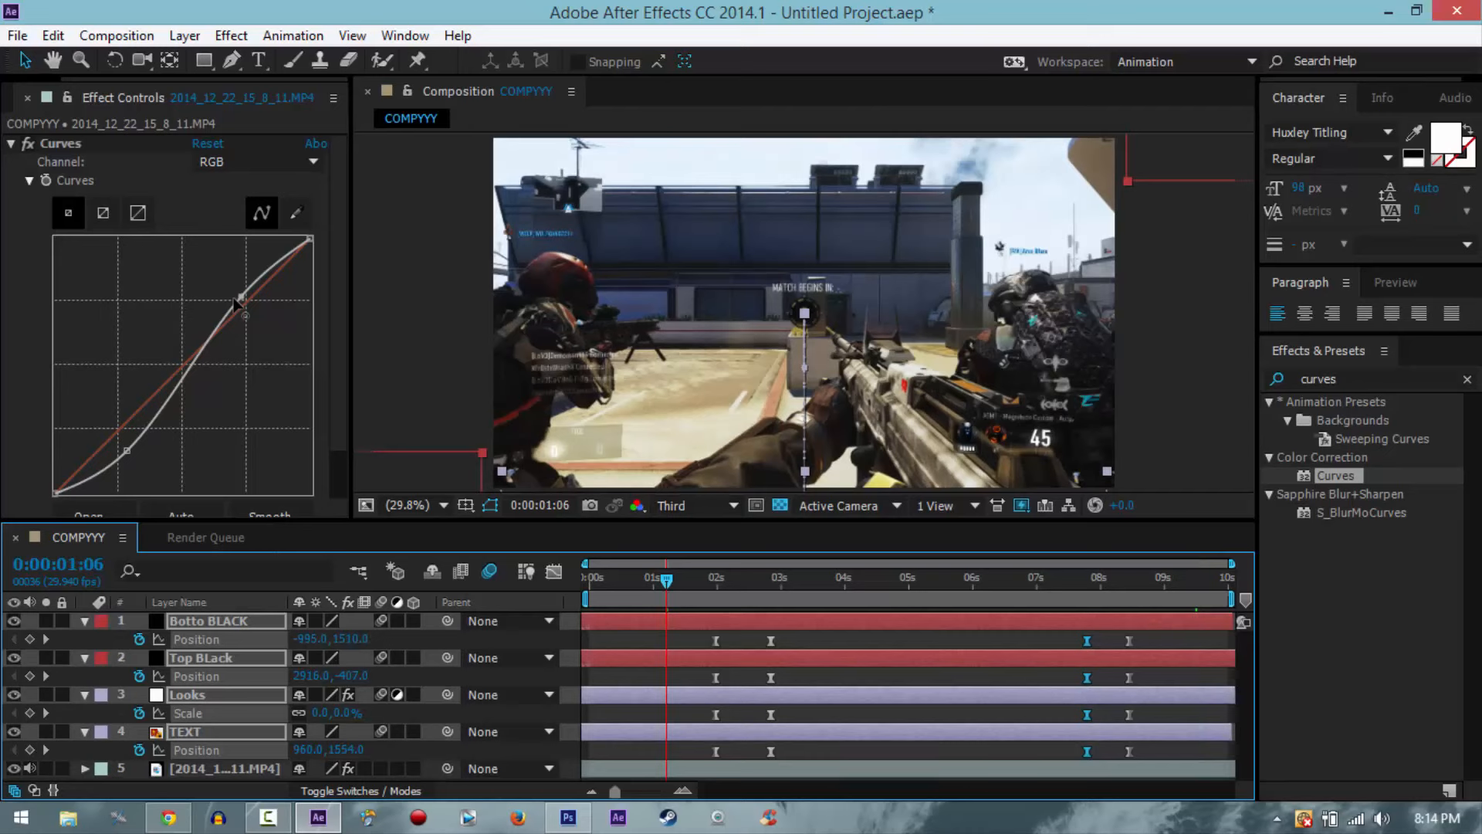
pyautogui.click(1396, 283)
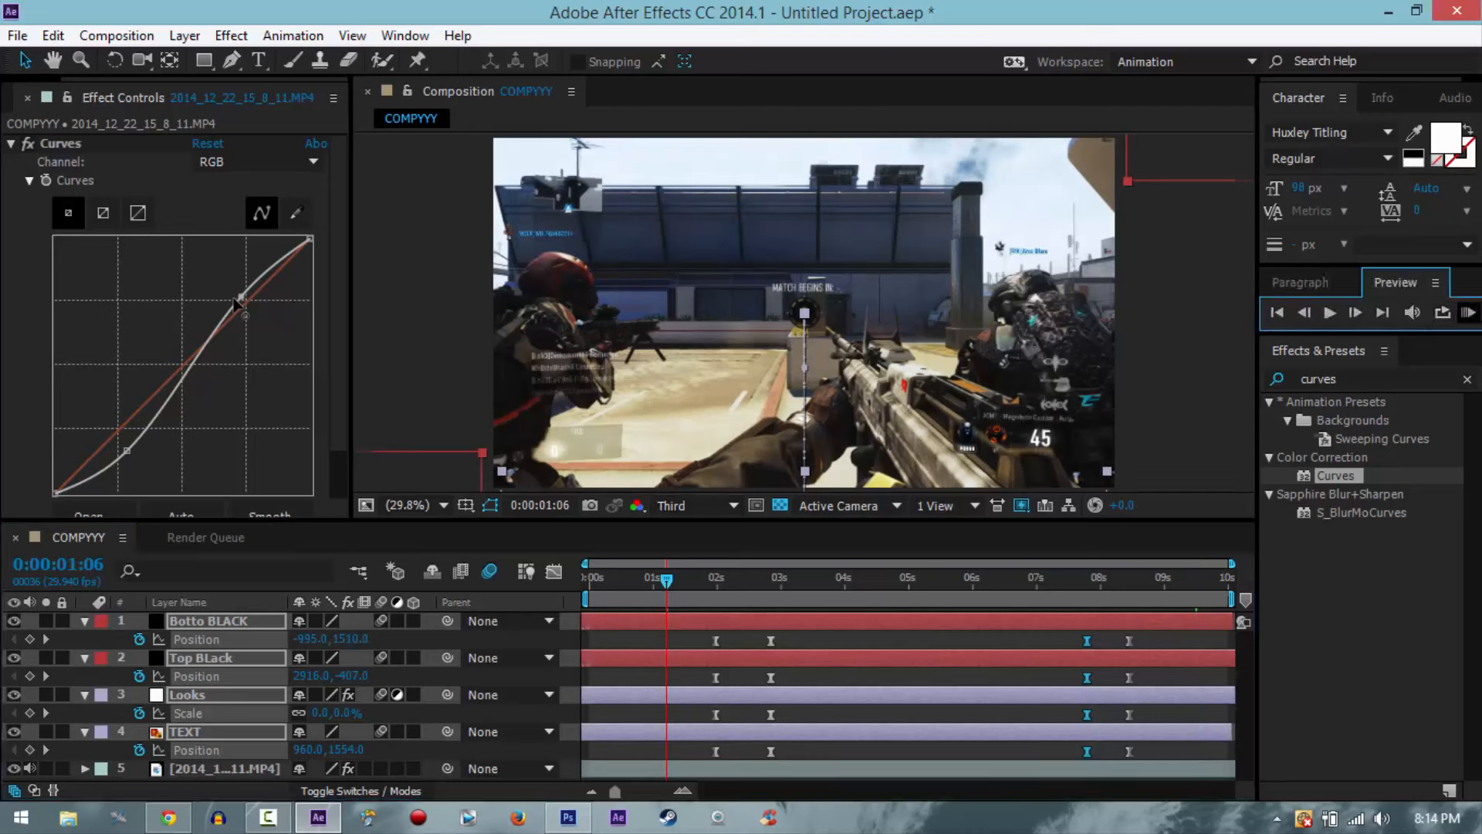
pyautogui.click(1468, 312)
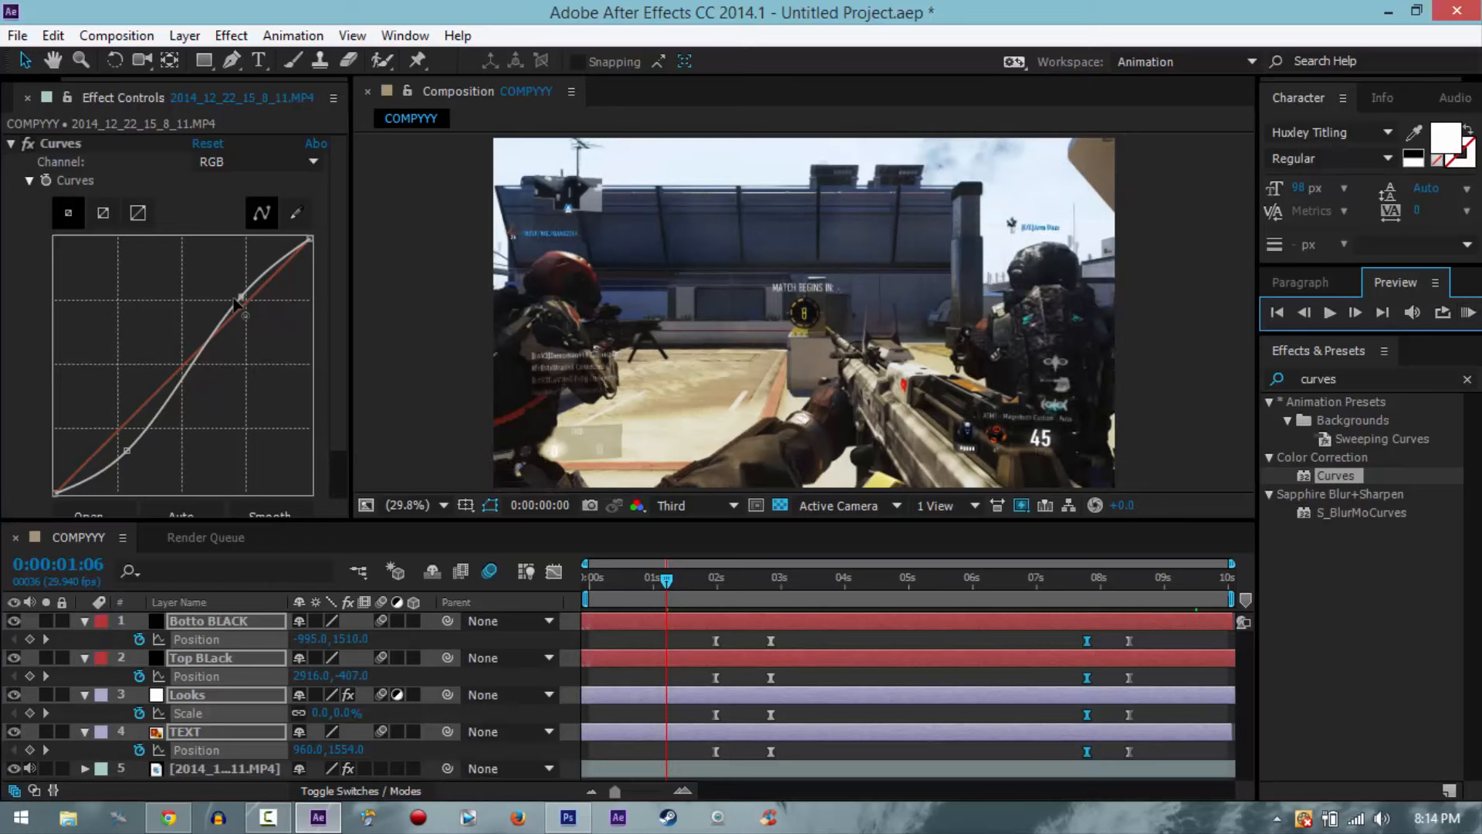